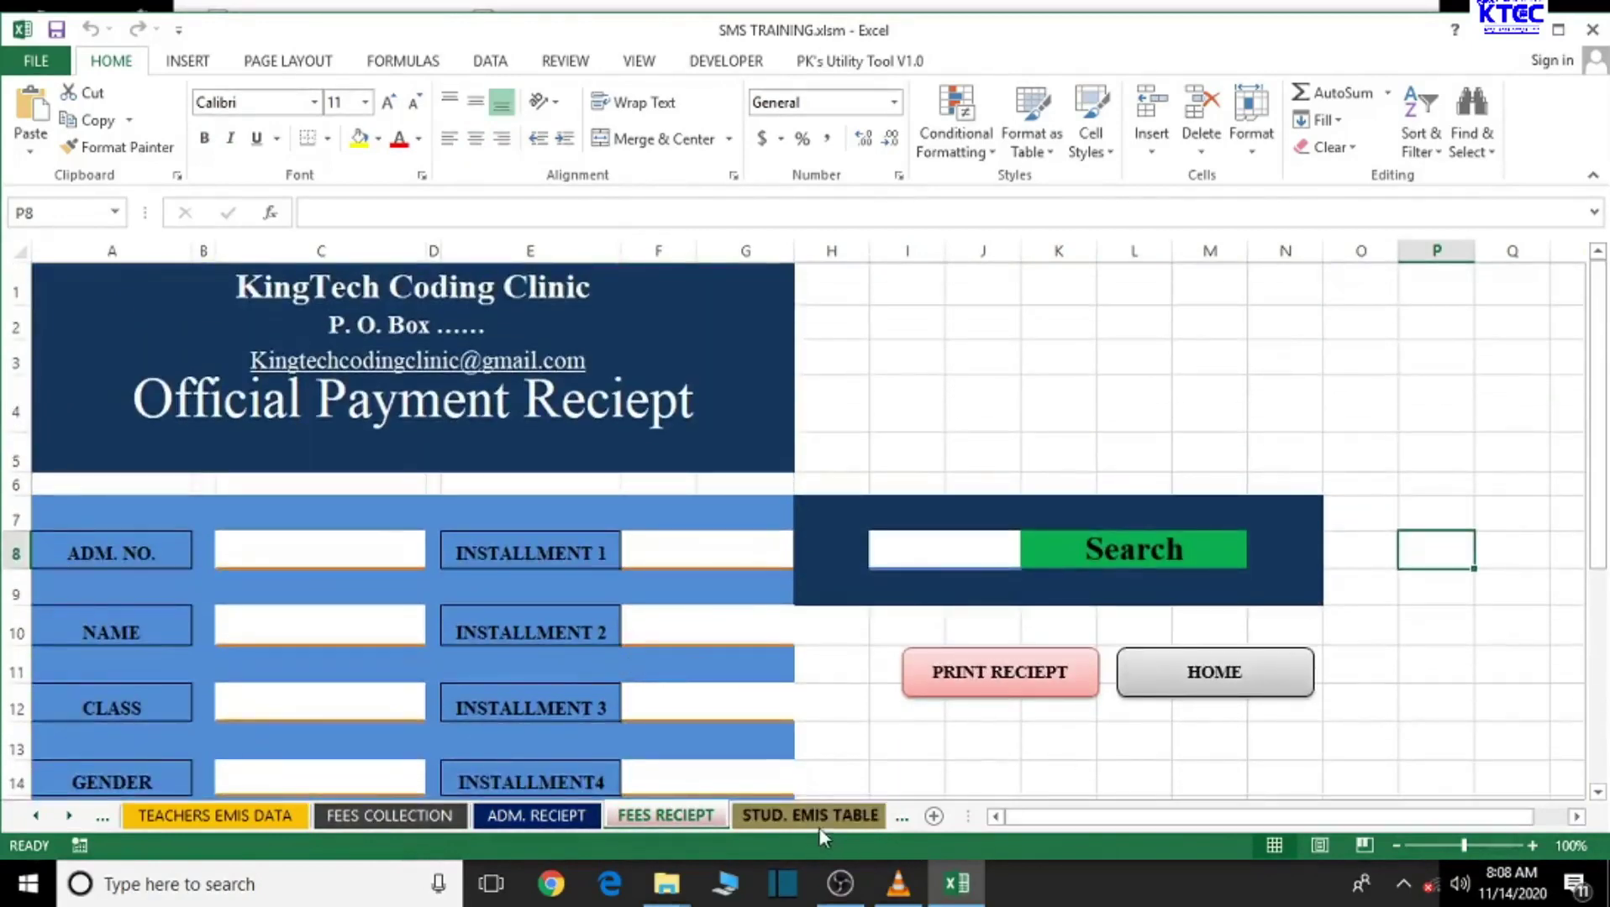
Step: Switch from the receipt sheet to the FEES COLLECTION sheet with the Fees Payment Database table
left_click(437, 816)
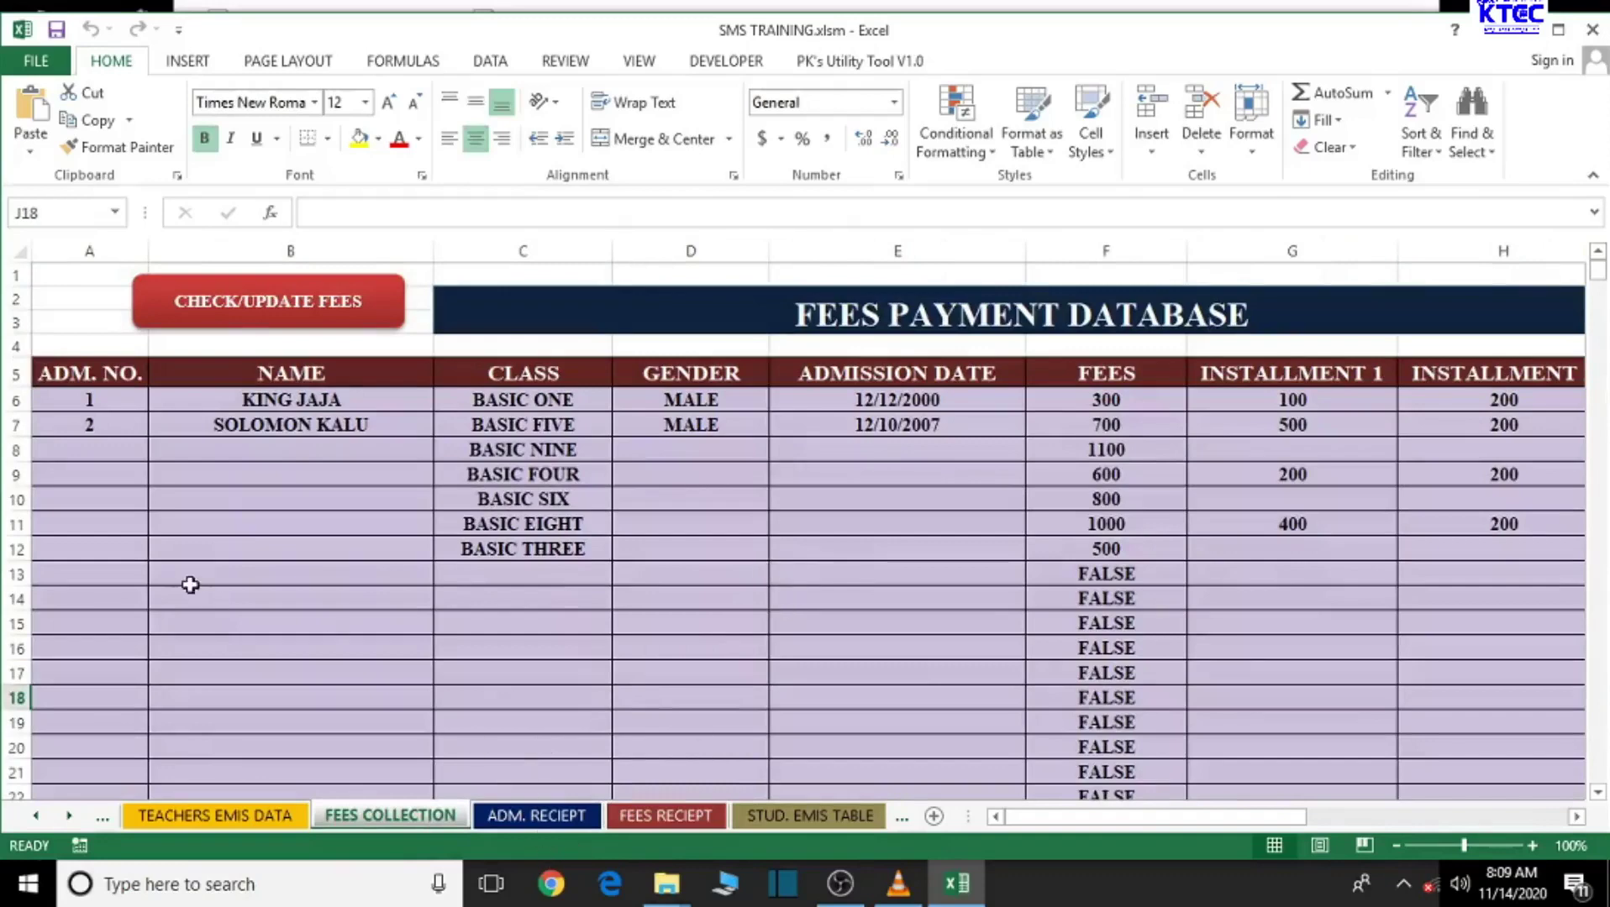
Step: Select the fees table A6:M605 and name it PAY in the Name Box
left_click(44, 404)
left_click_drag(44, 404, 1388, 737)
scroll(924, 710, "up", 11)
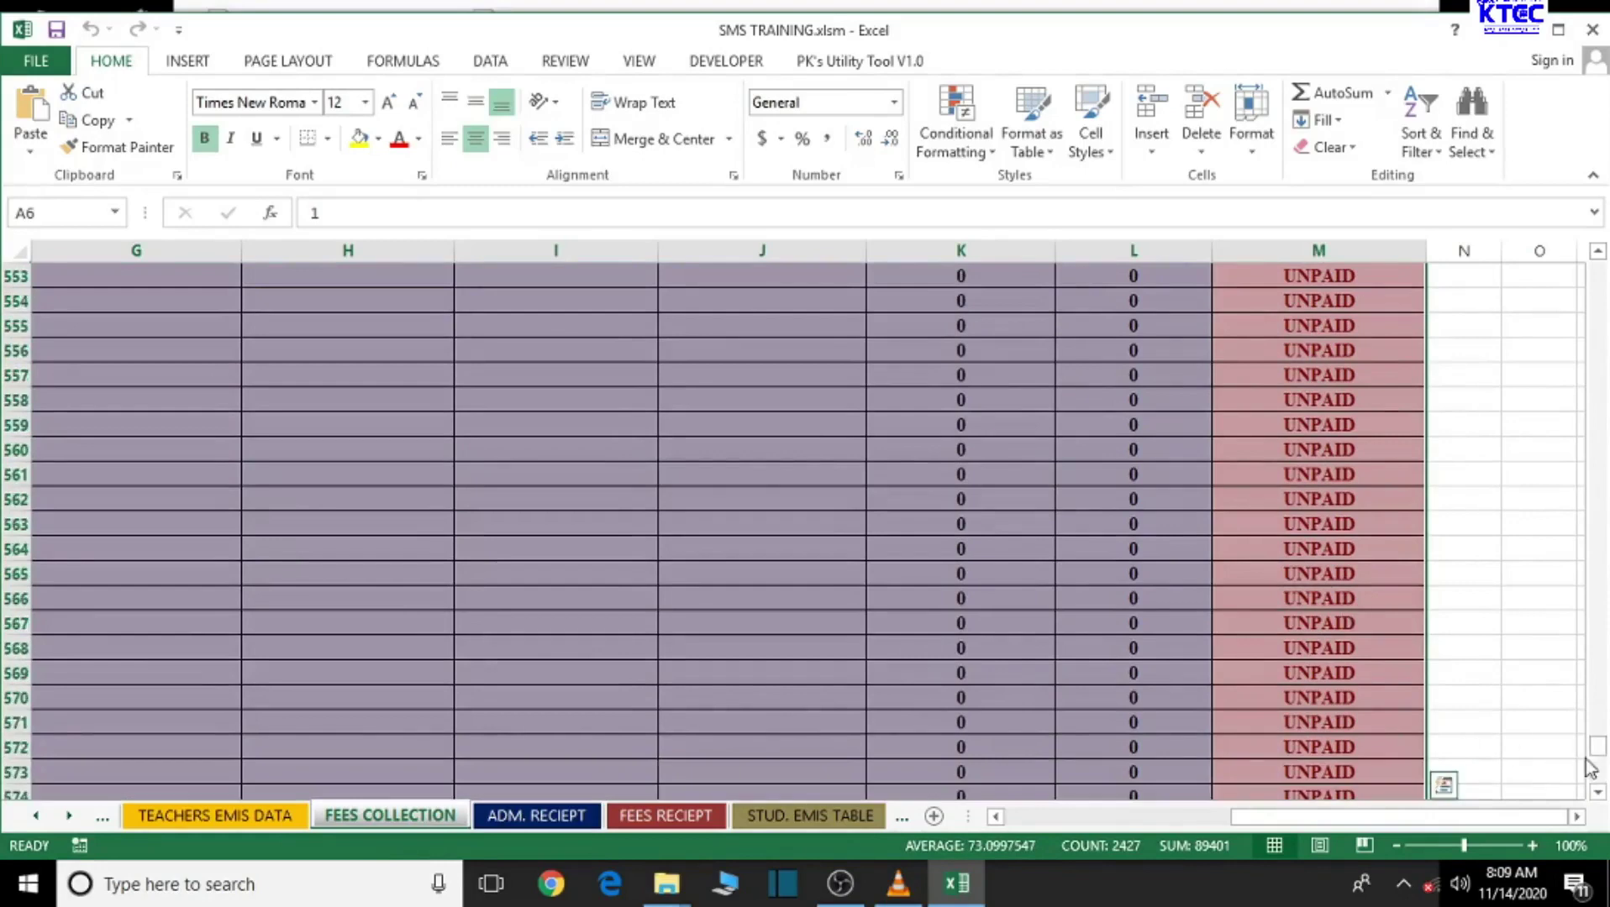
left_click_drag(1595, 745, 1596, 712)
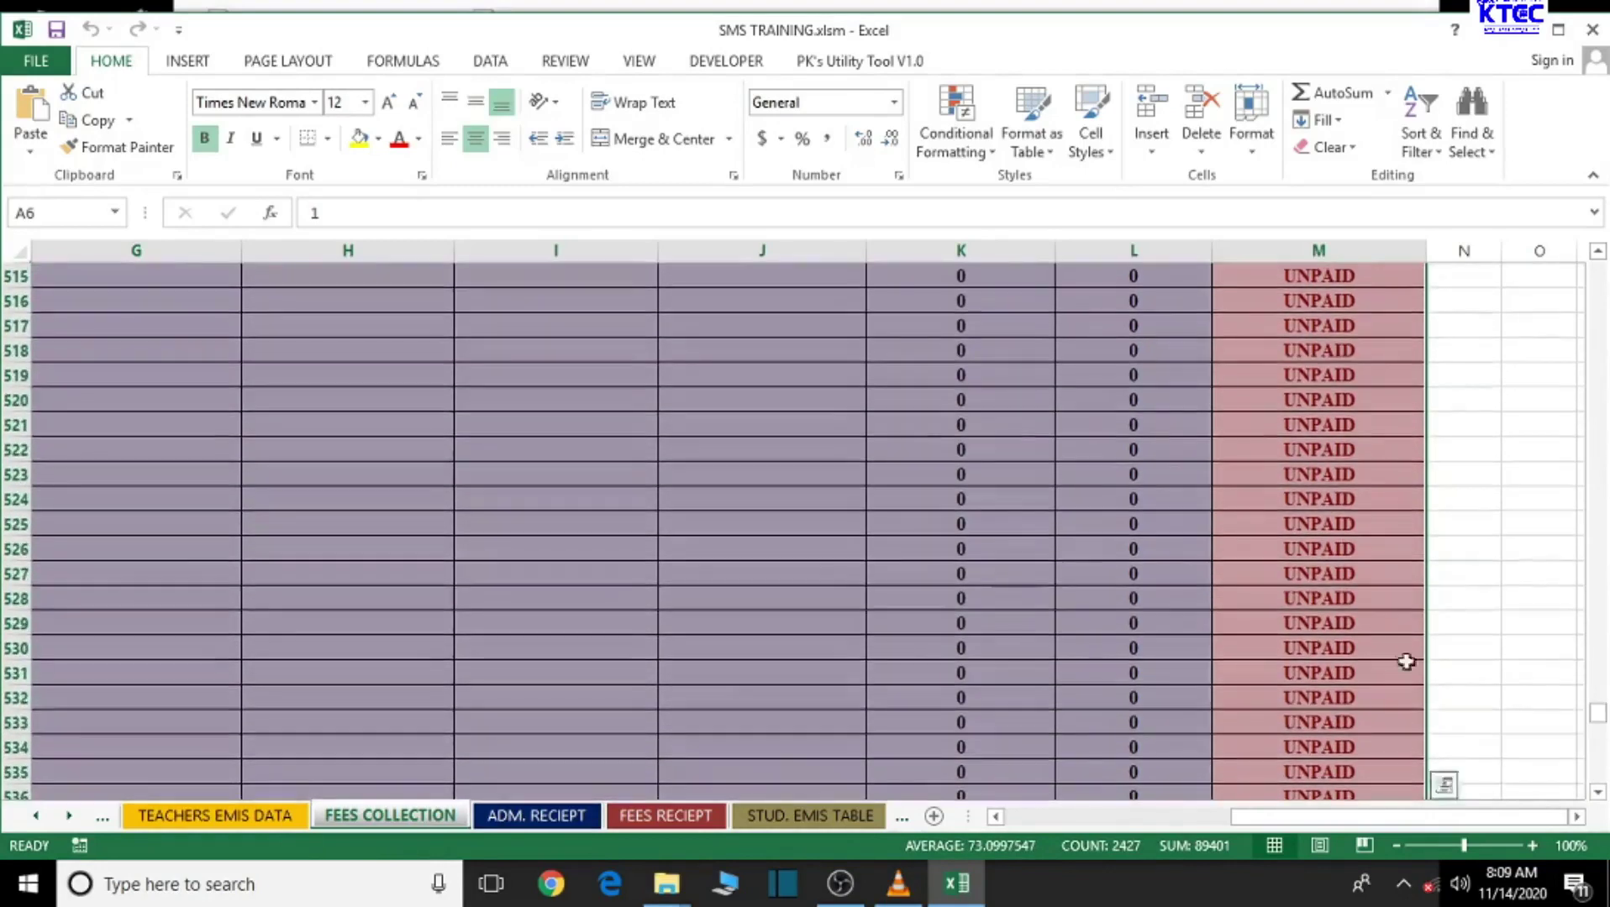
left_click(55, 213)
type("P")
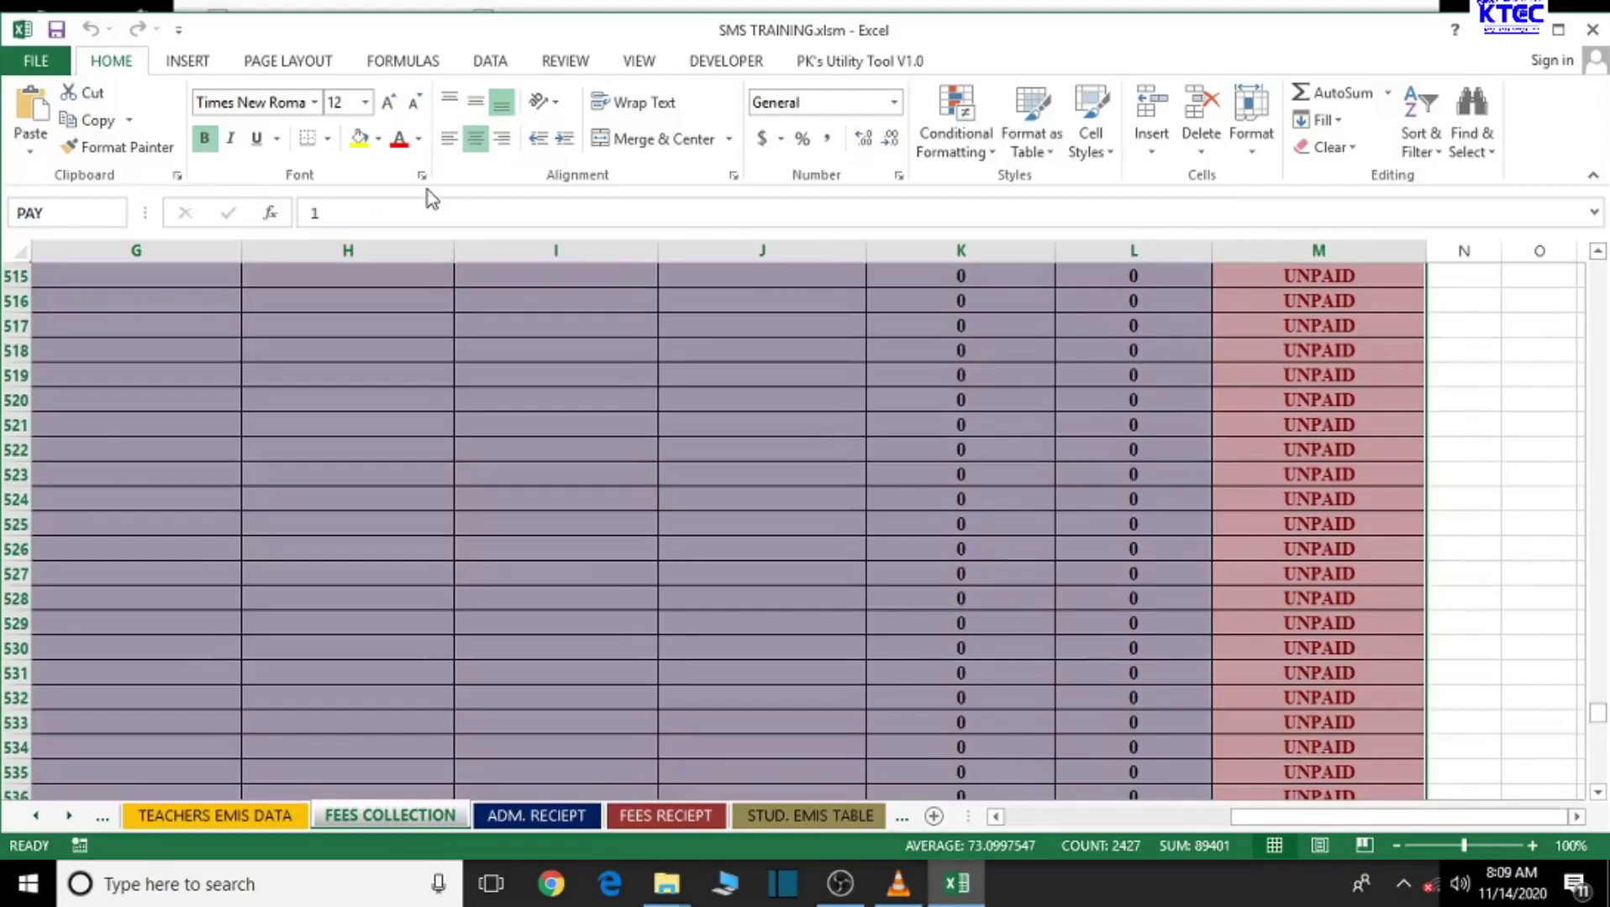
type("AY")
key("Return")
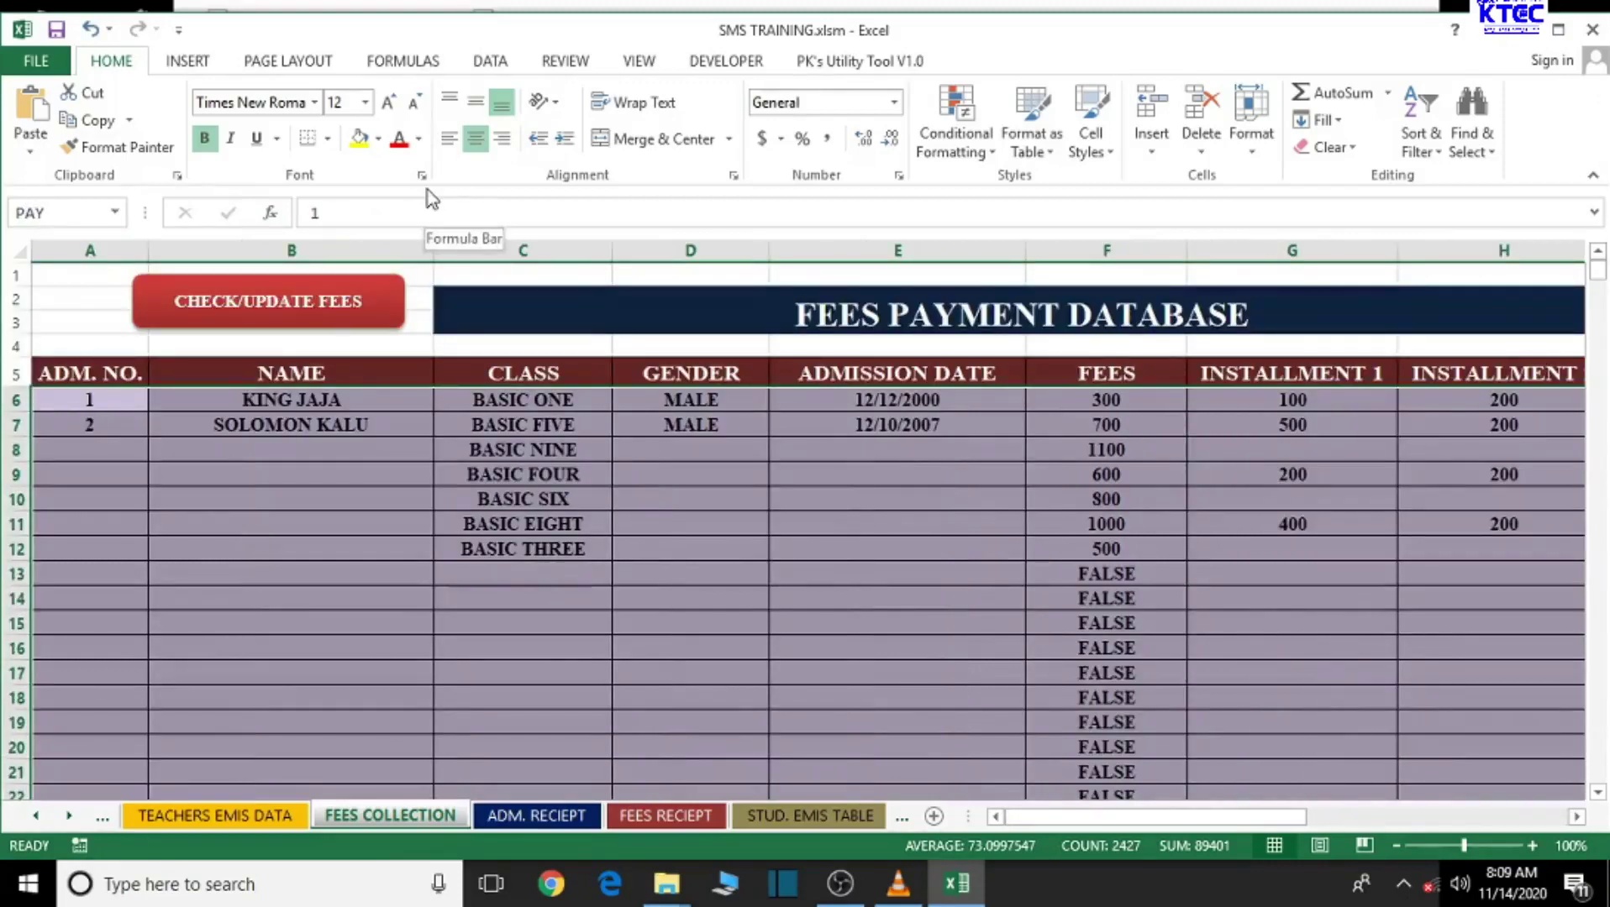
Step: Reselect the table to confirm the PAY name, then go back to the FEES RECIEPT sheet
left_click(216, 542)
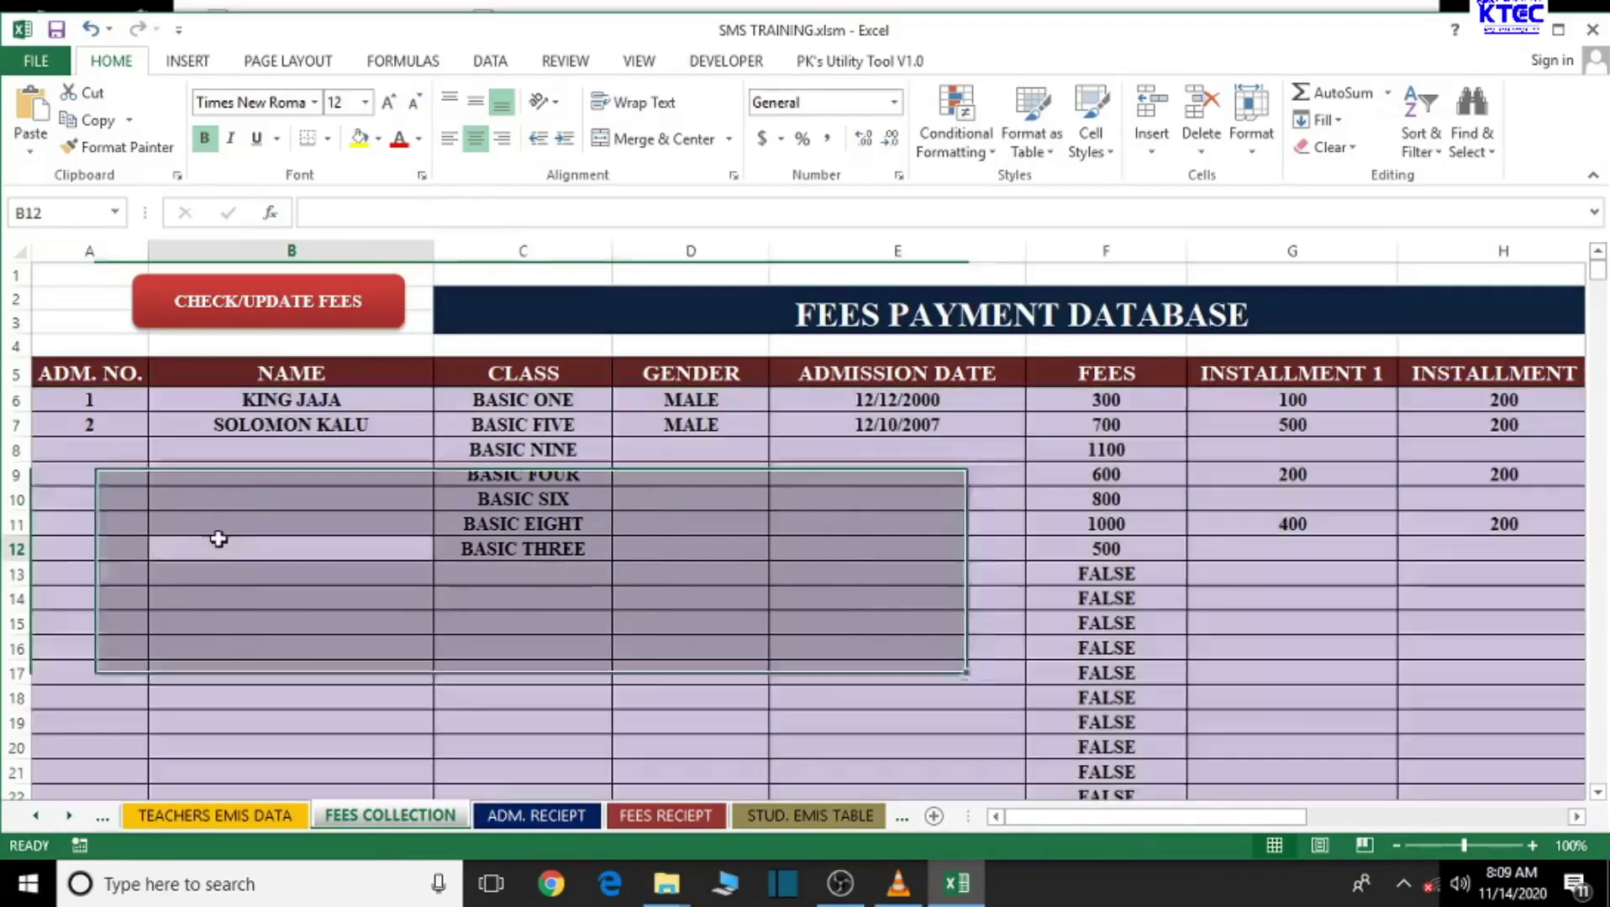
left_click_drag(103, 408, 1322, 729)
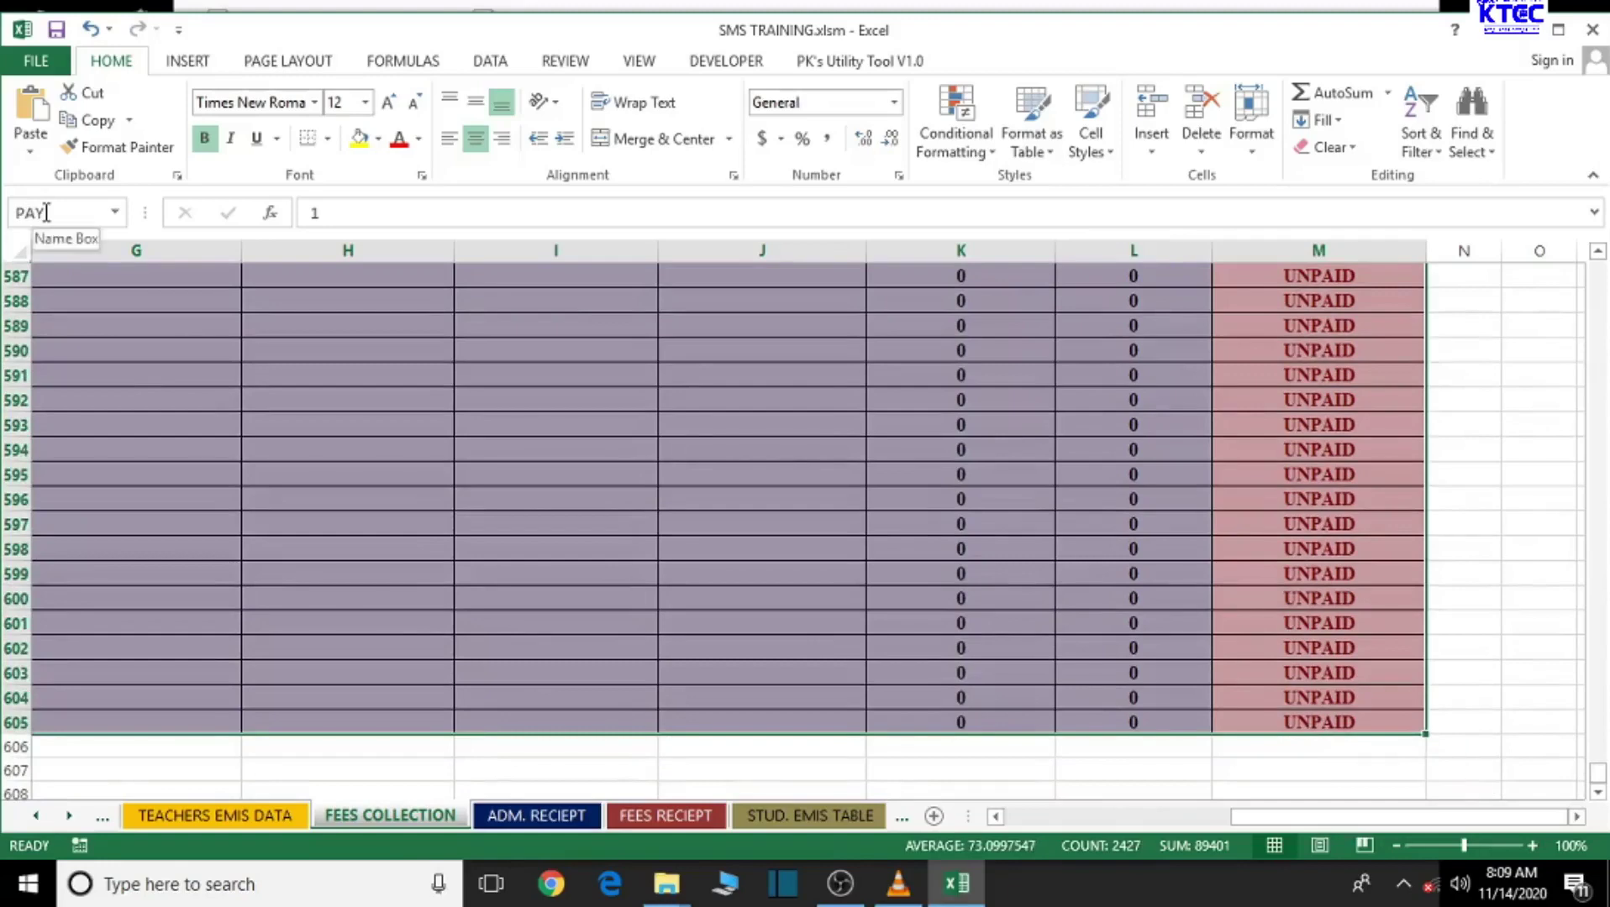
left_click(752, 558)
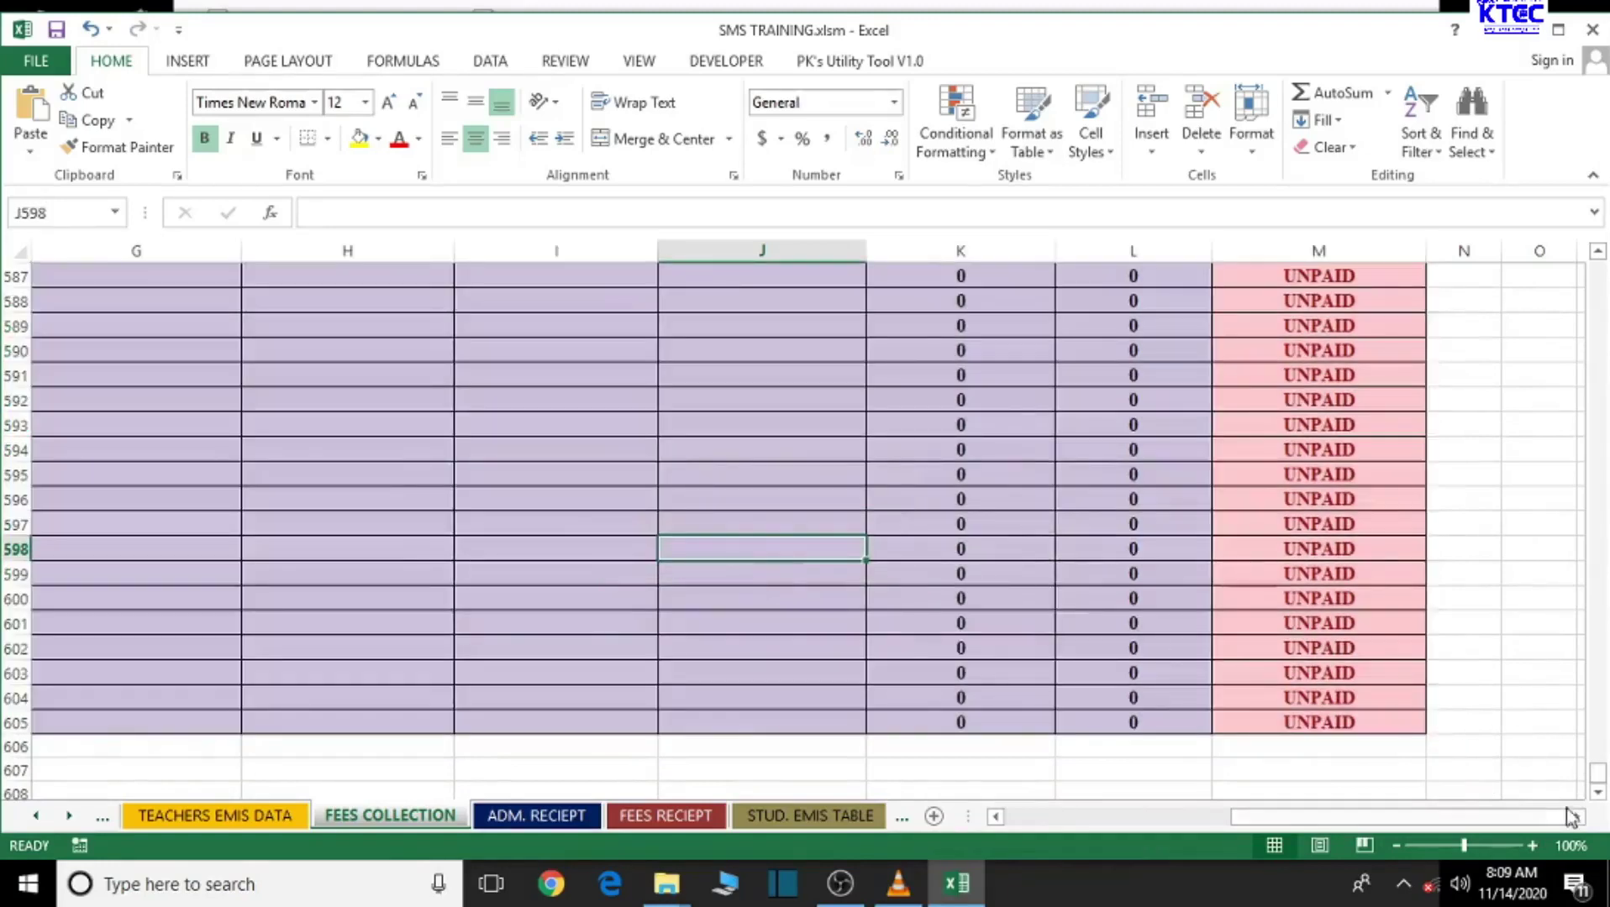
left_click_drag(1597, 773, 1594, 261)
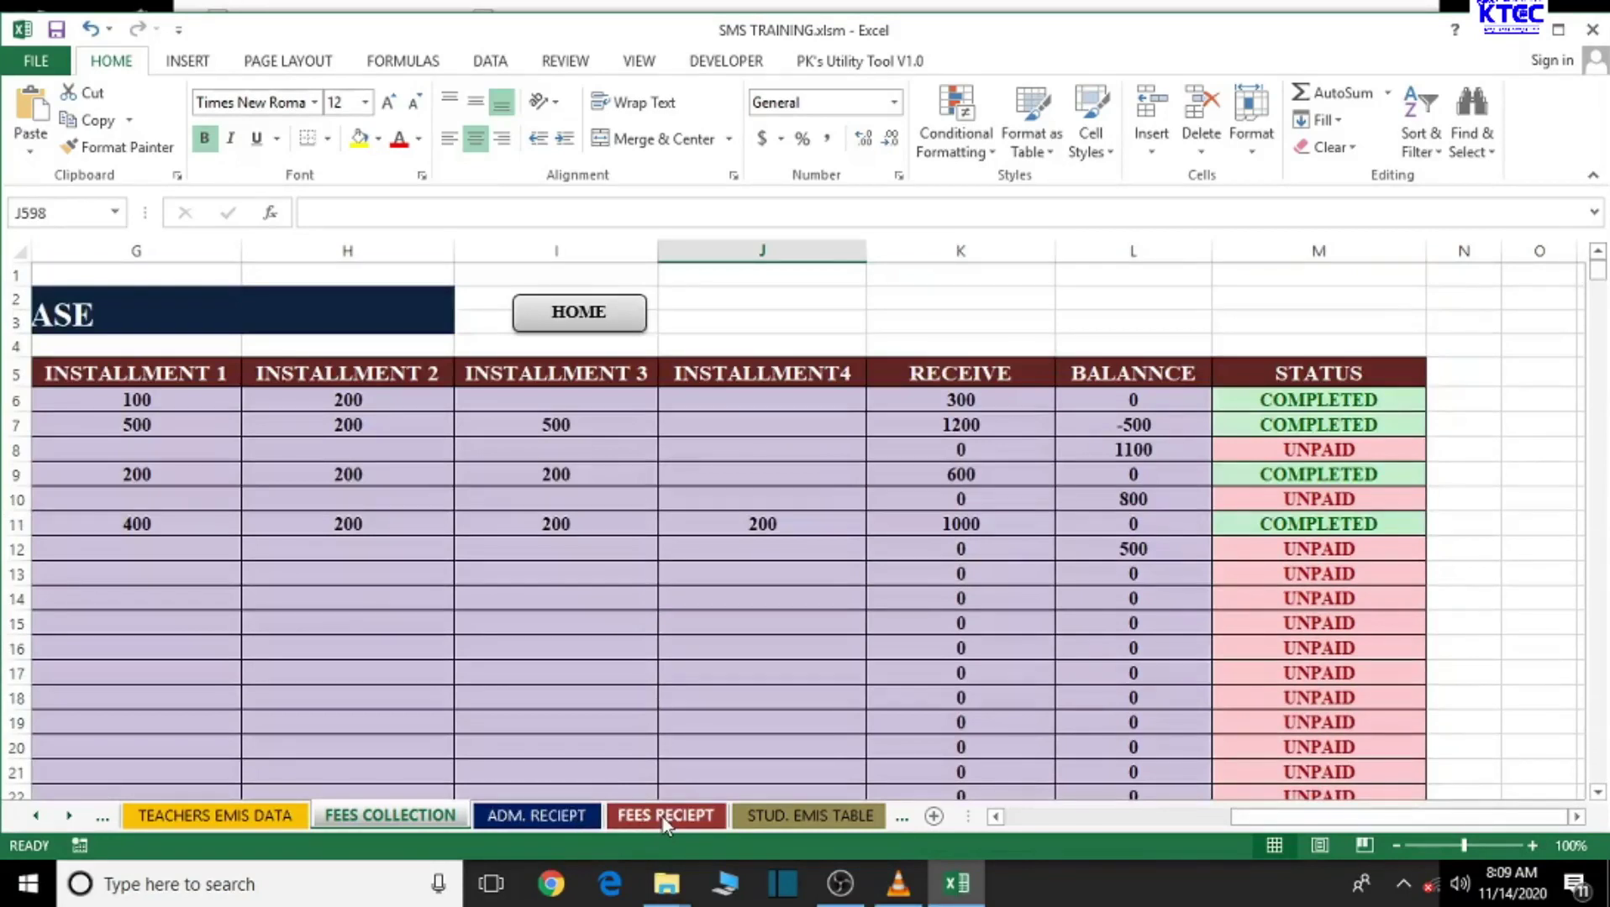
left_click(664, 817)
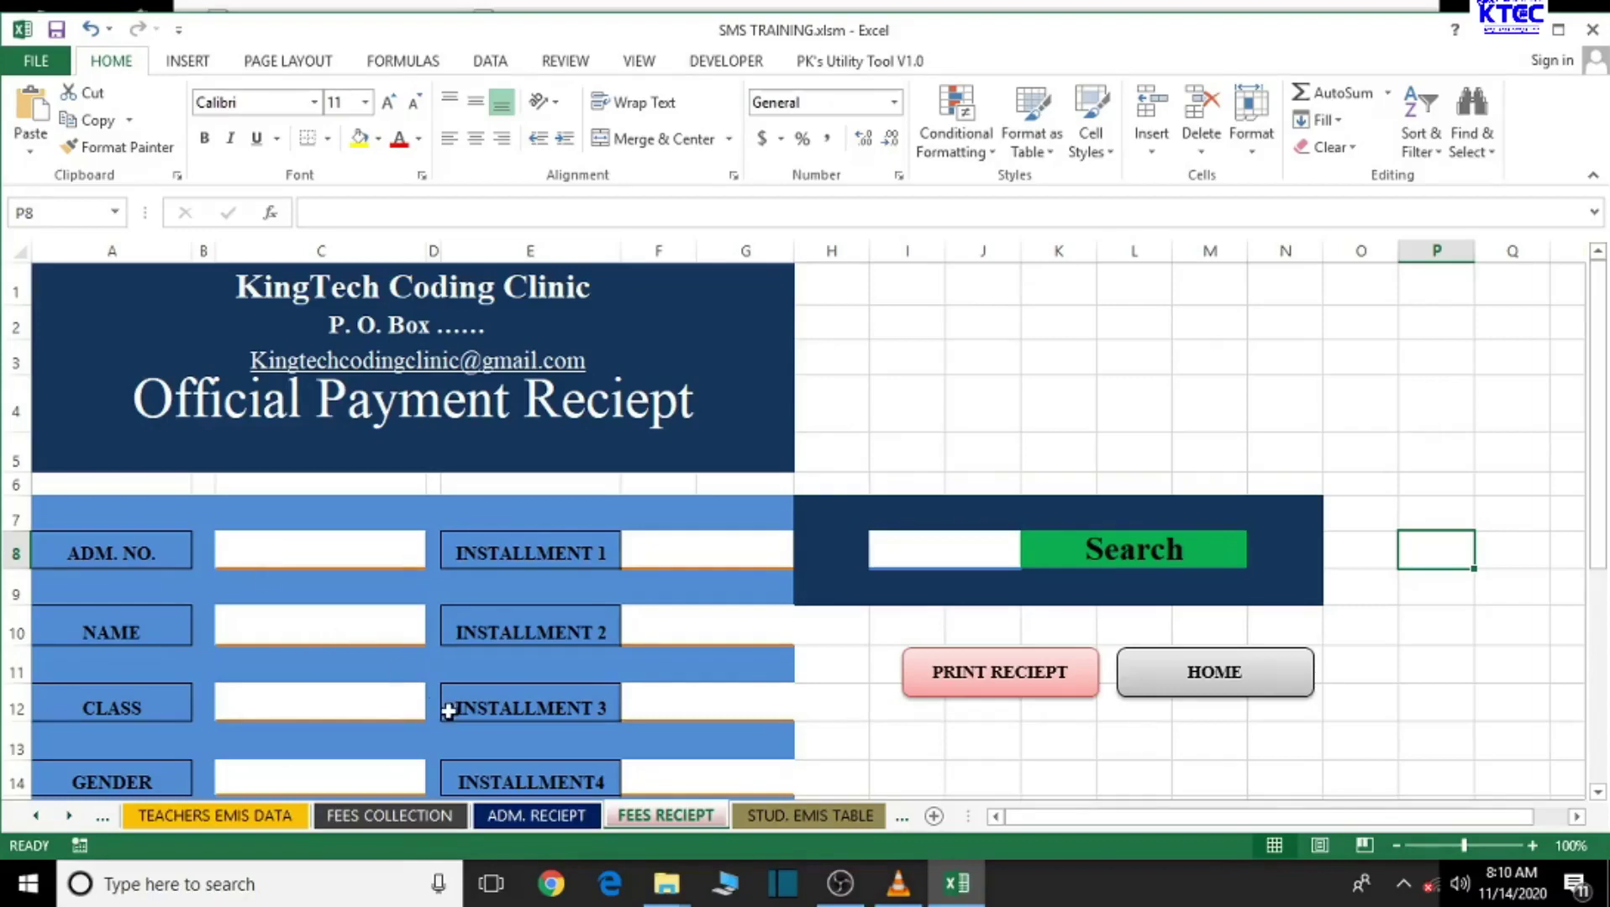
Step: Enter =VLOOKUP(I8,PAY,1,0) in the ADM. NO. cell C8
scroll(449, 710, "down", 1)
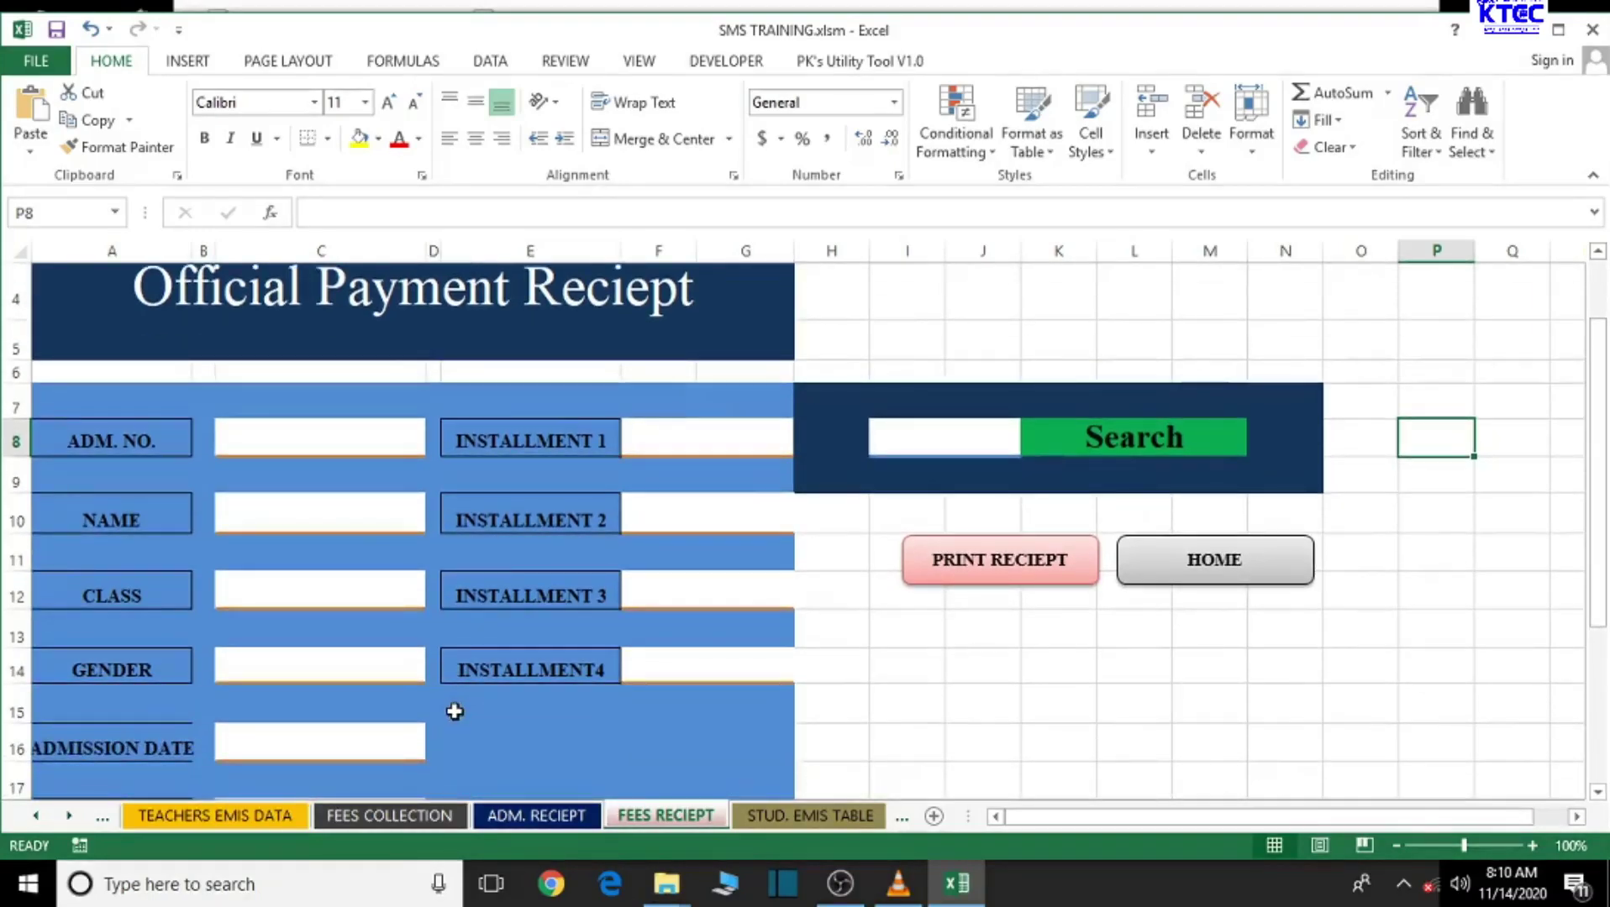
scroll(453, 714, "up", 1)
left_click(337, 553)
type("=")
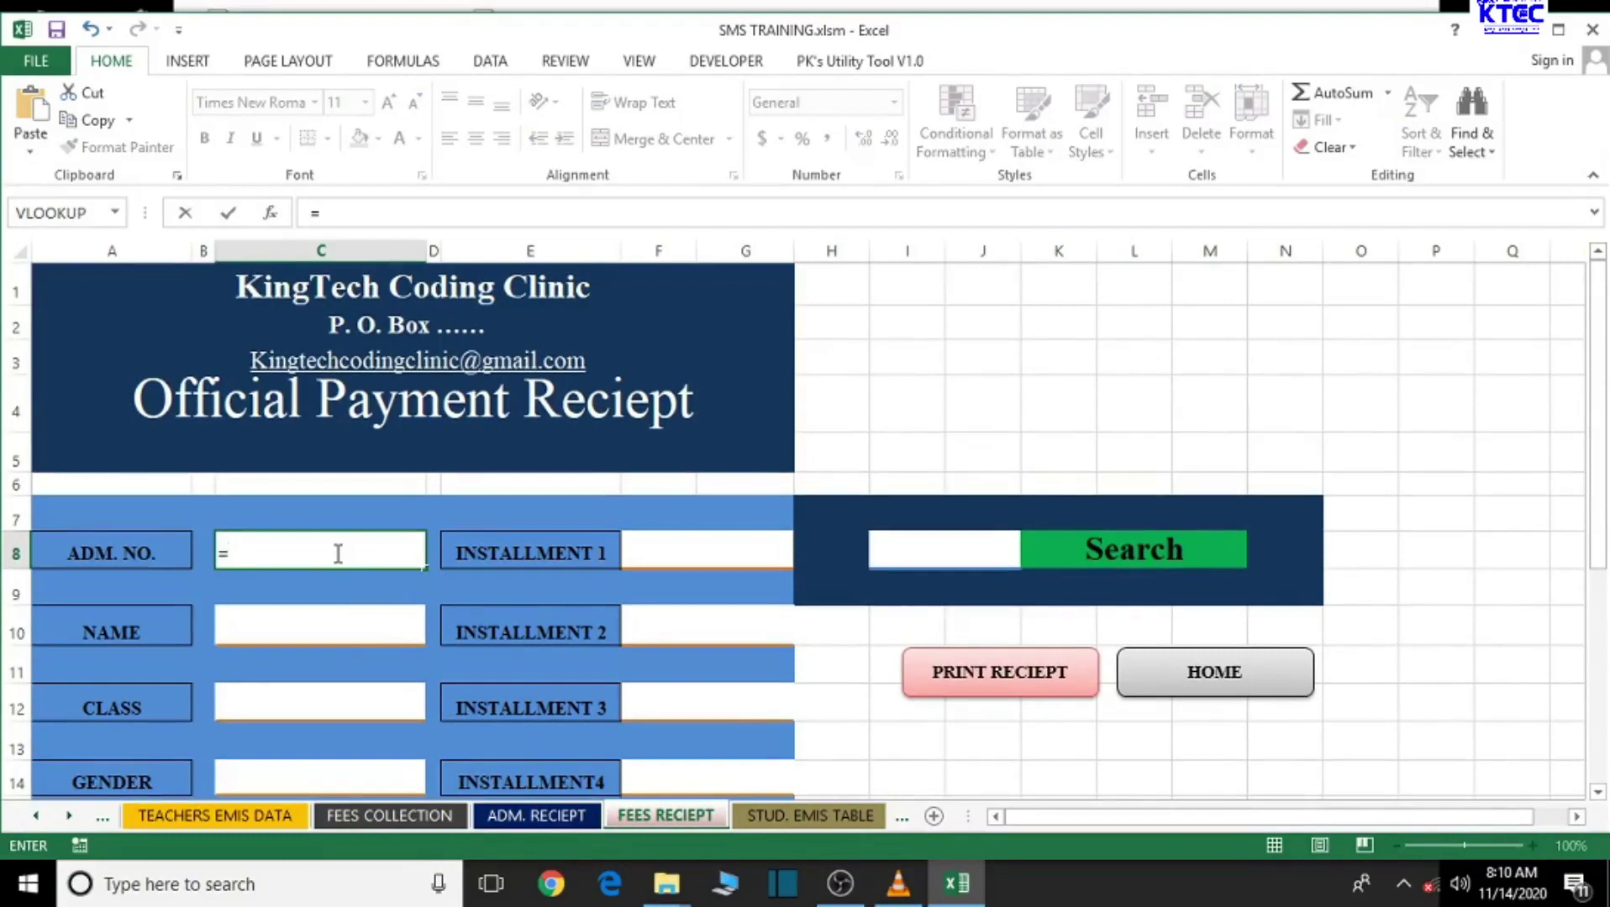
type("VLO")
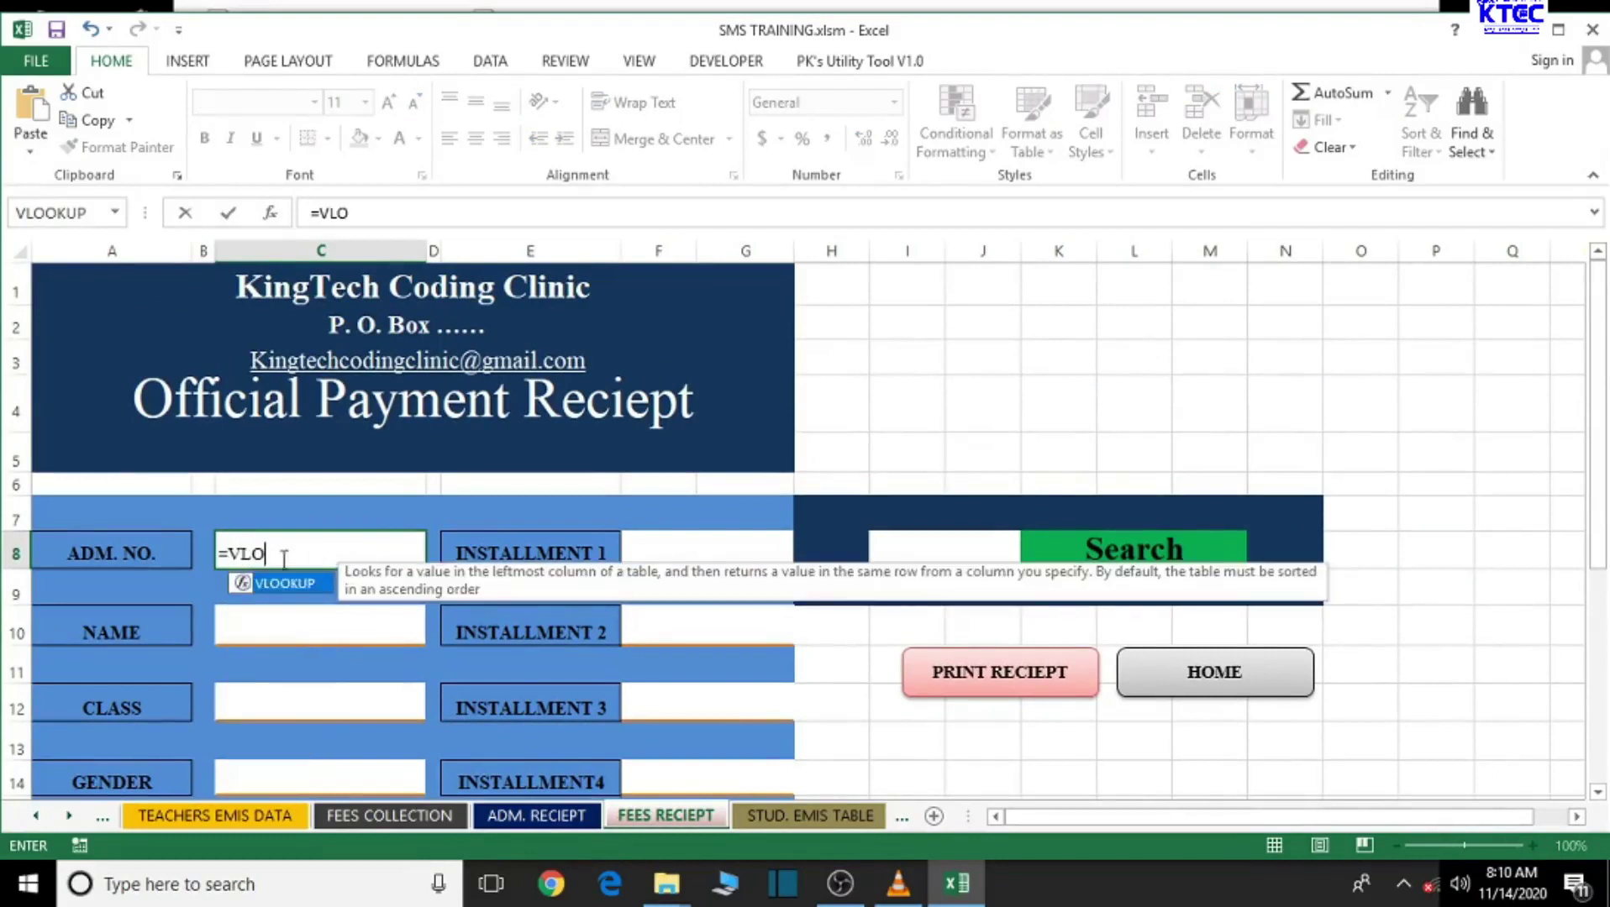
double_click(285, 585)
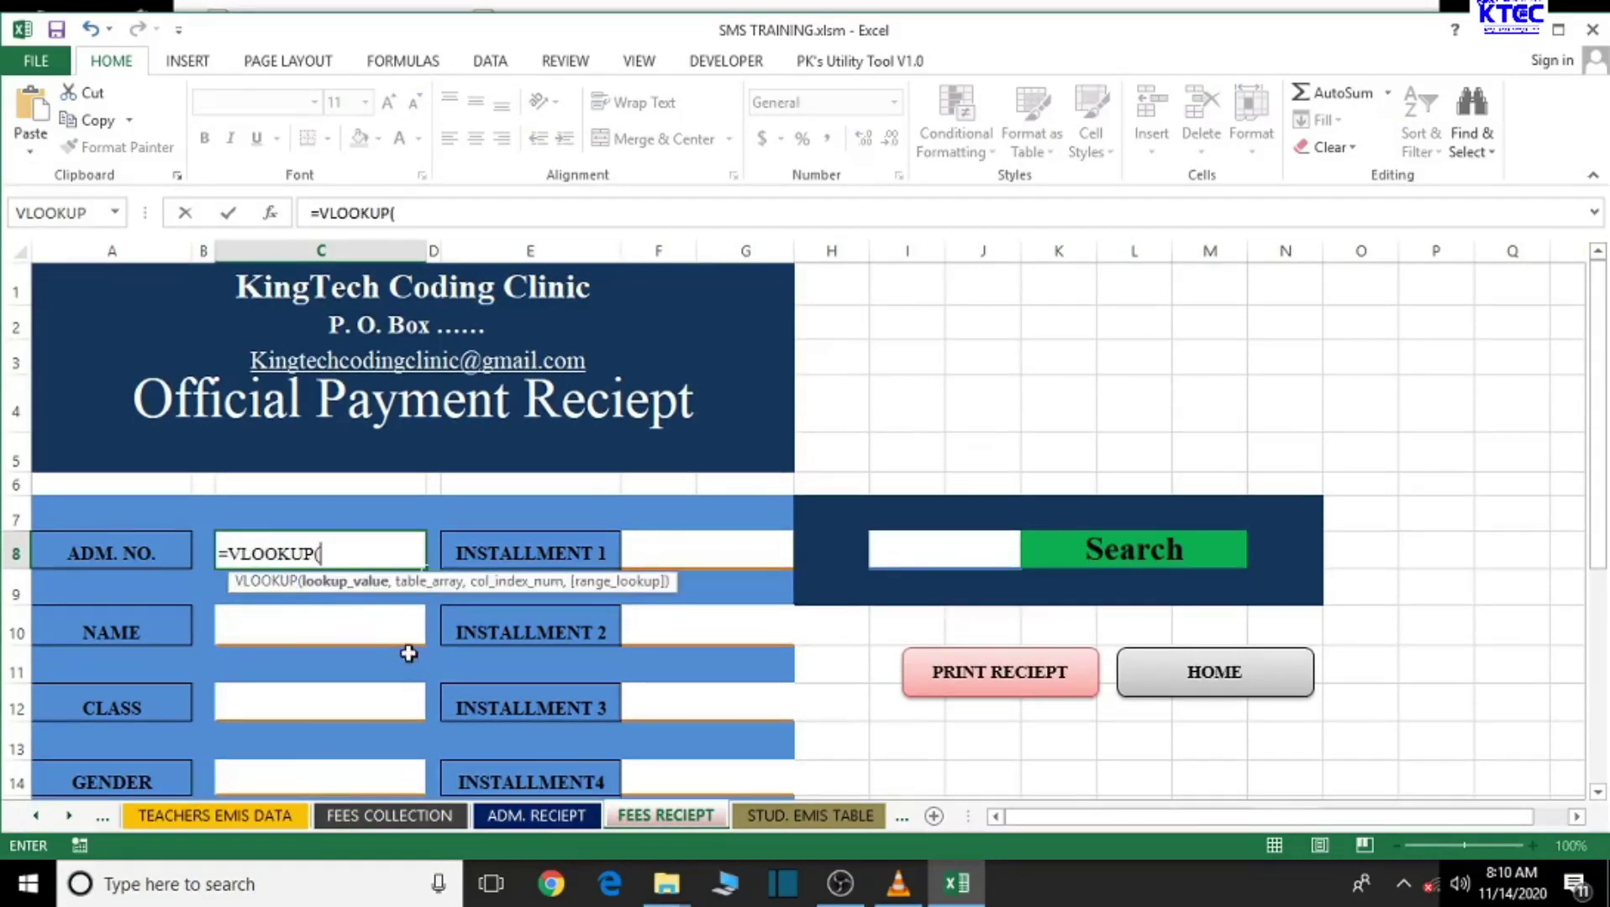
left_click(965, 558)
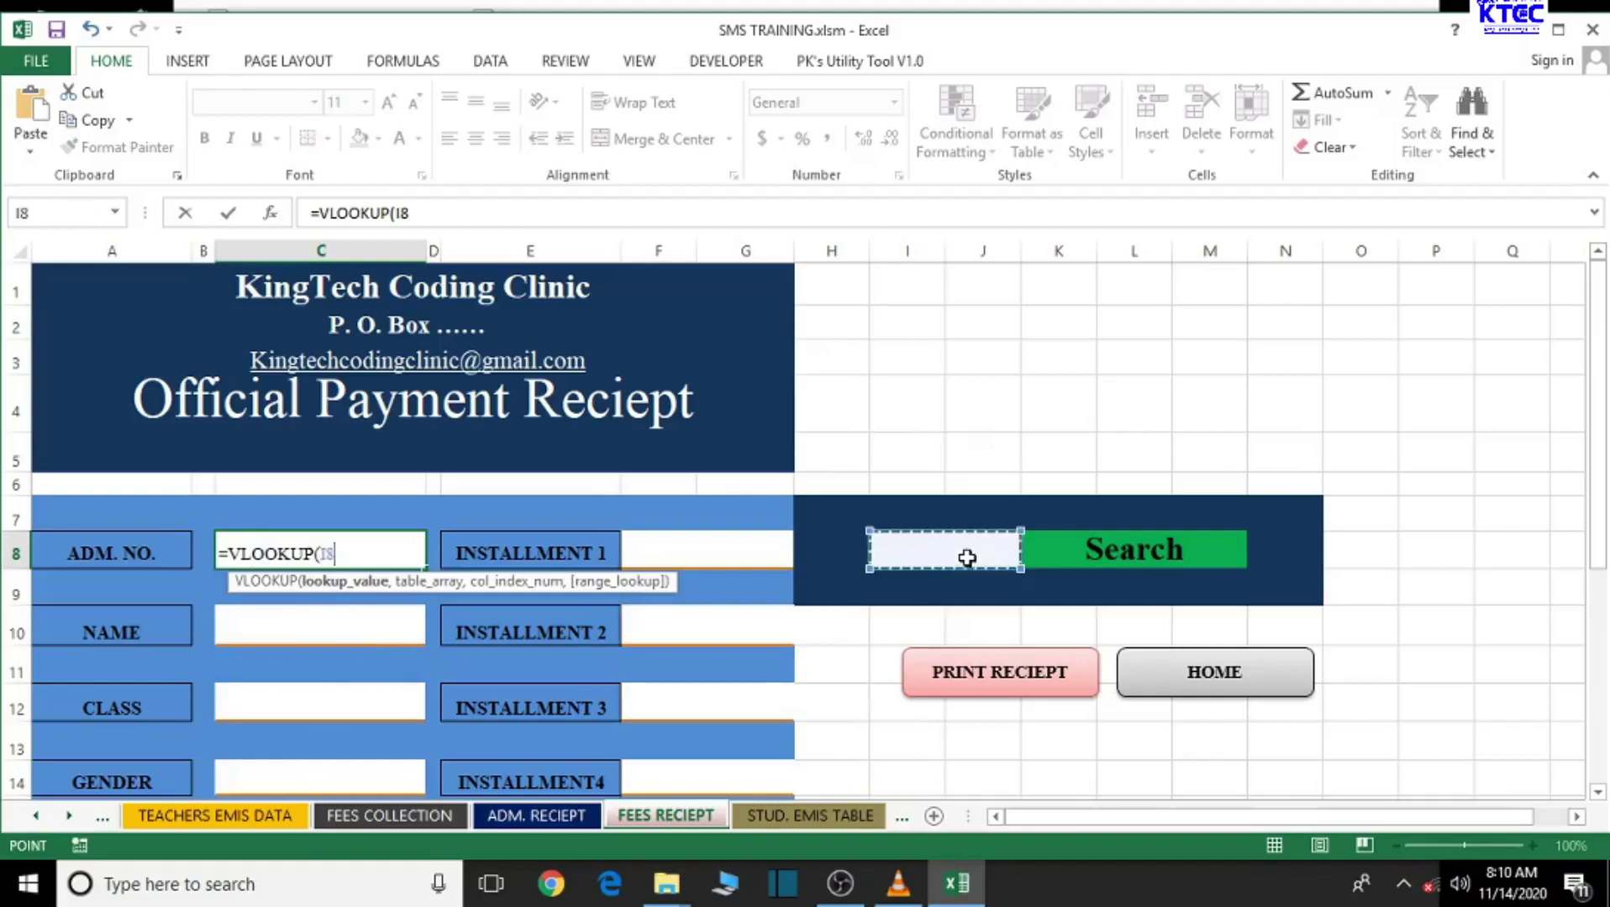
type(",")
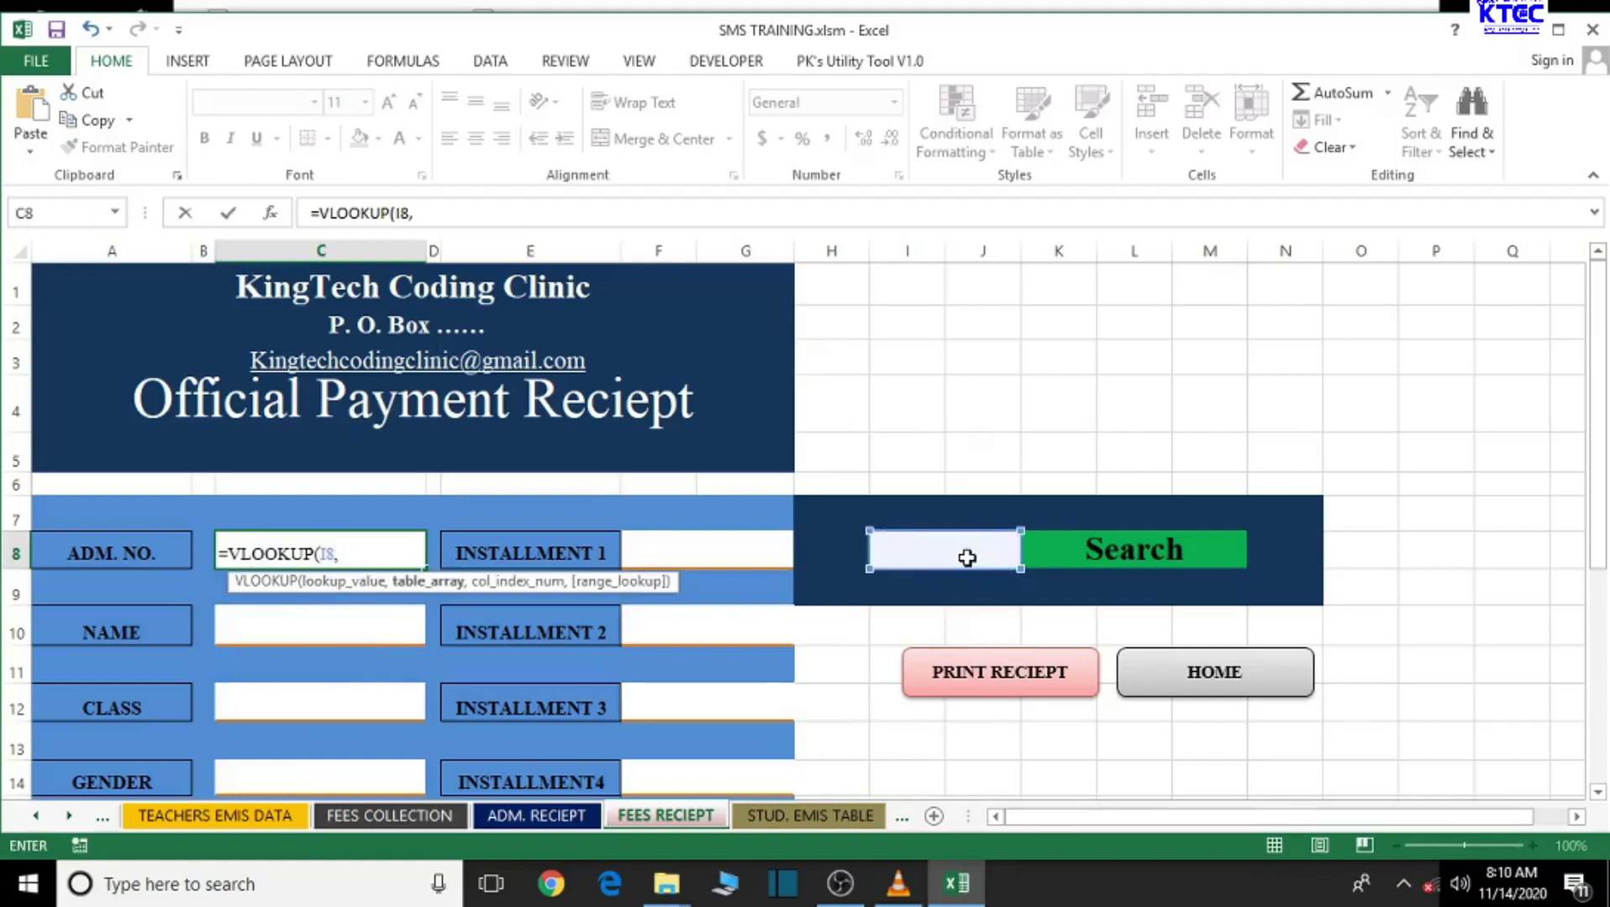
type("PA")
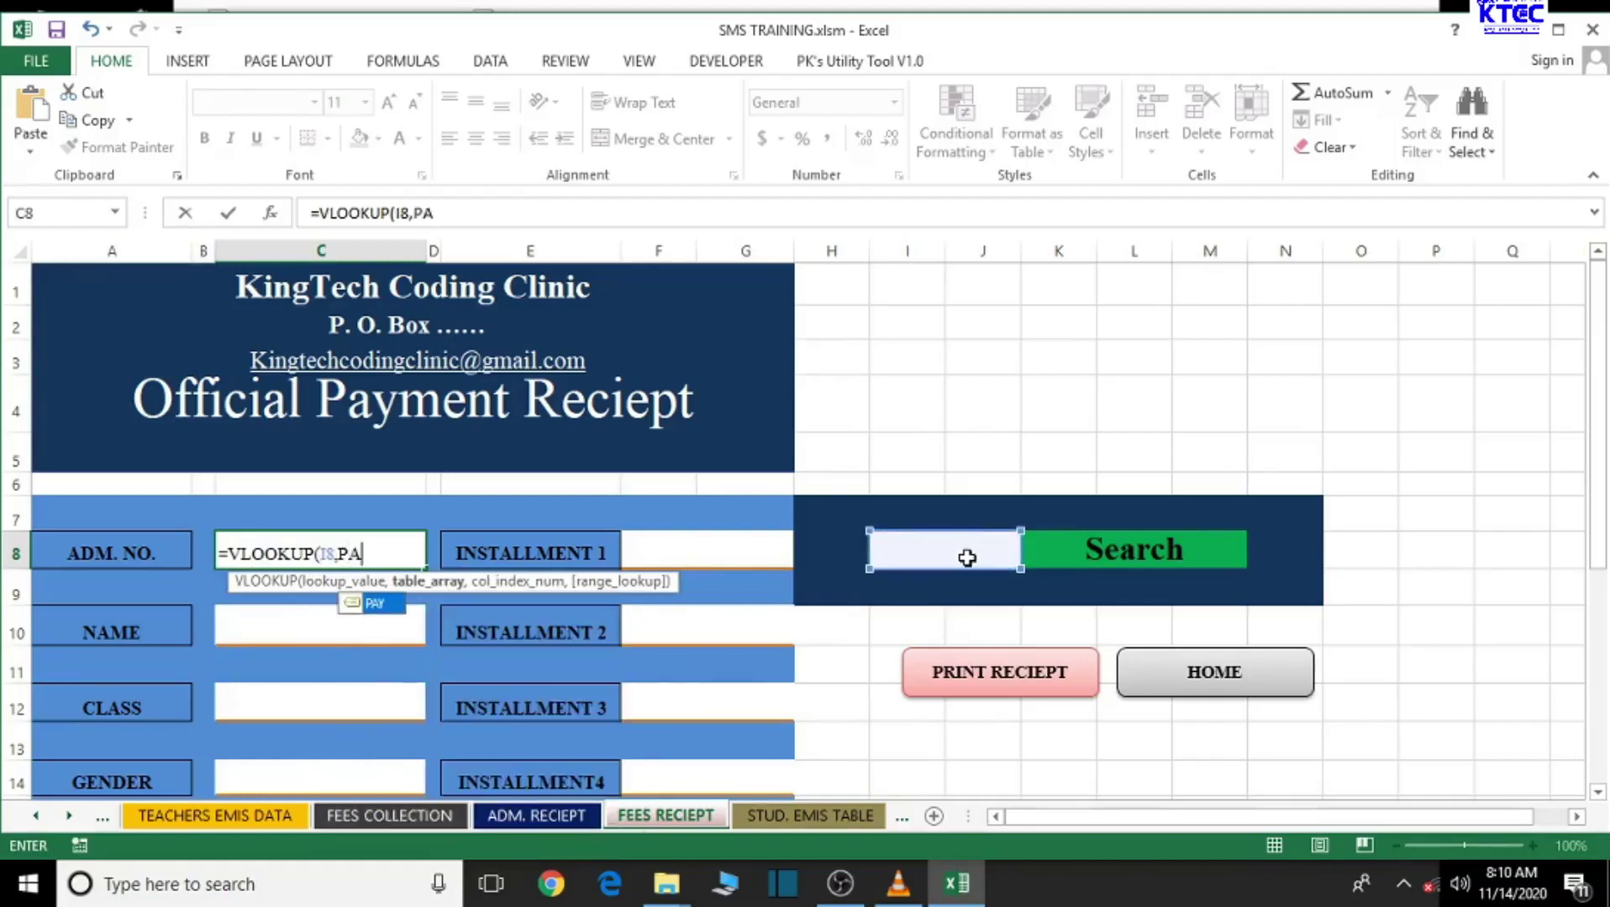
double_click(375, 604)
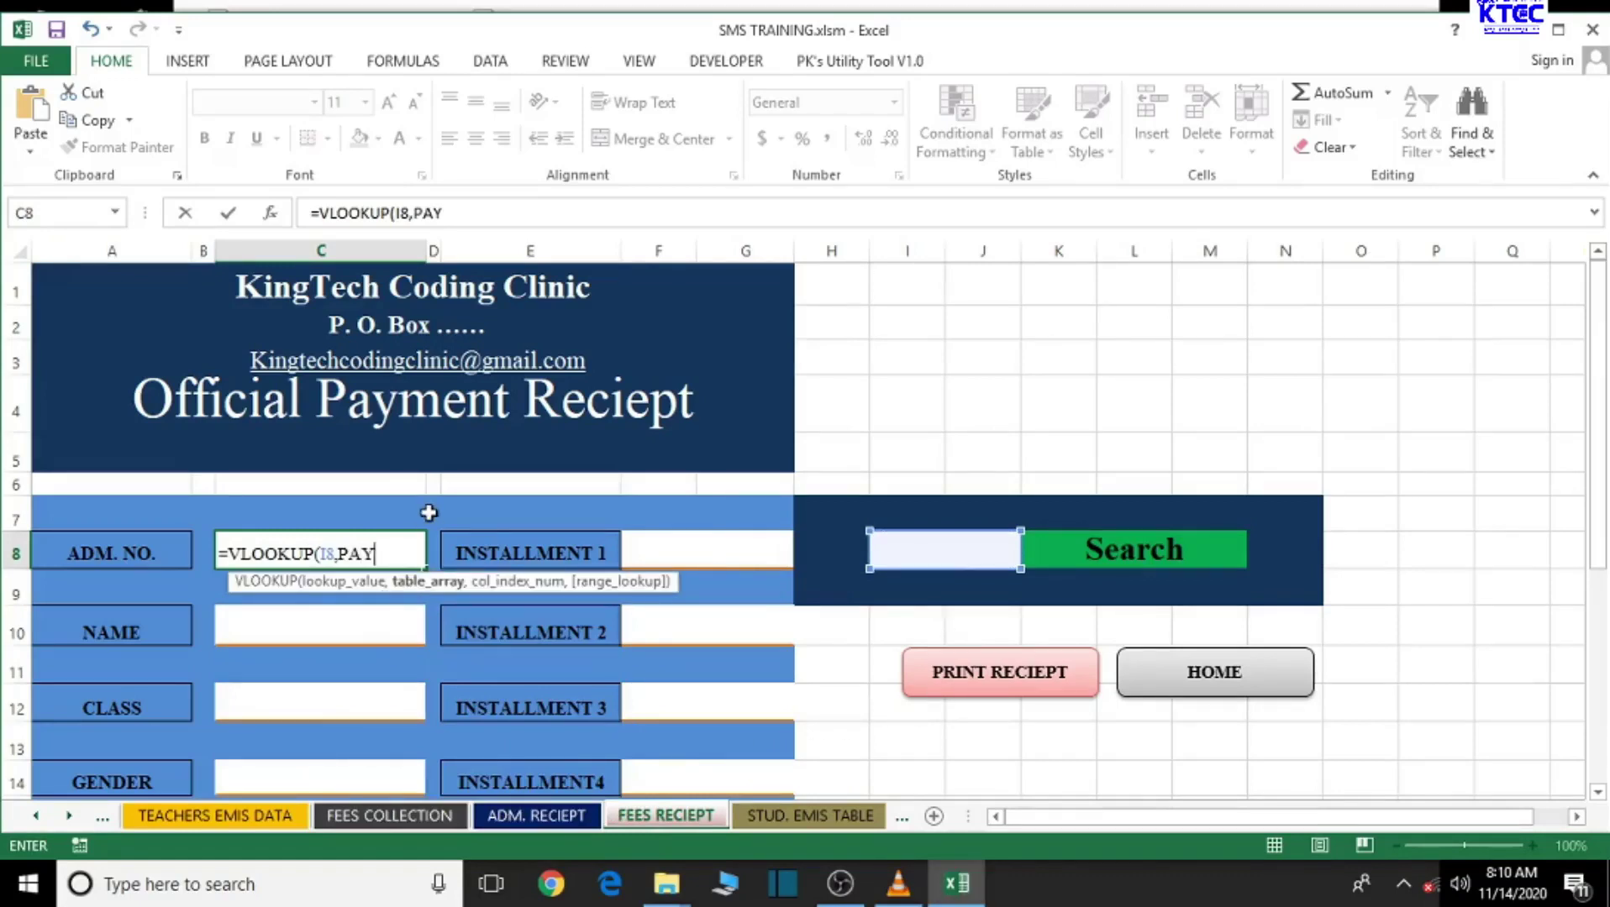
type(",")
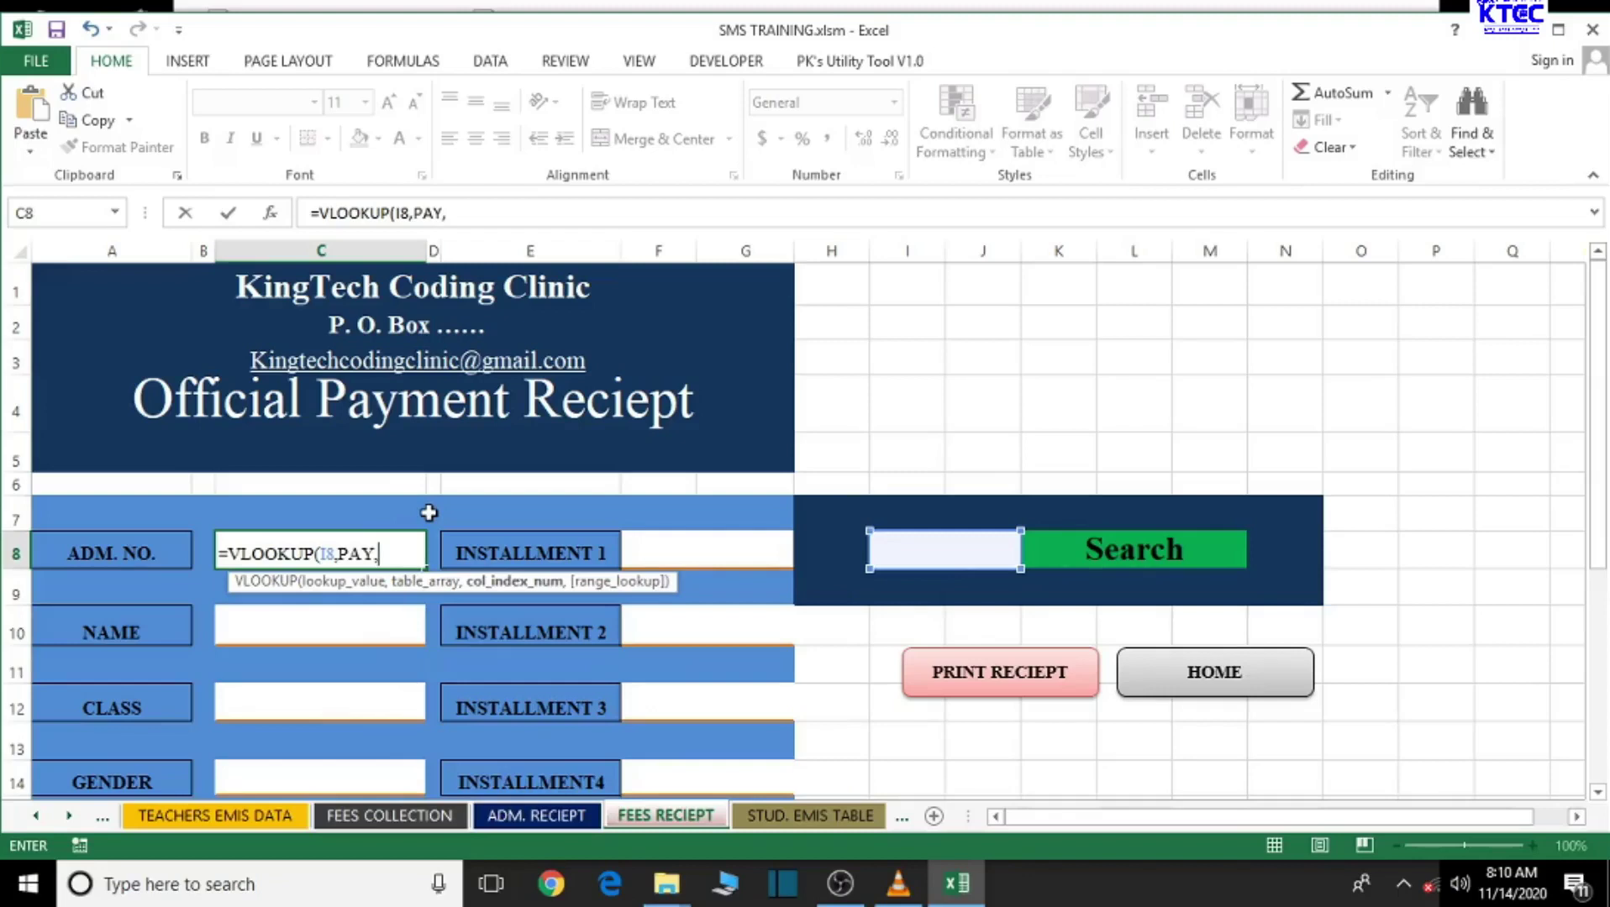
type("1,")
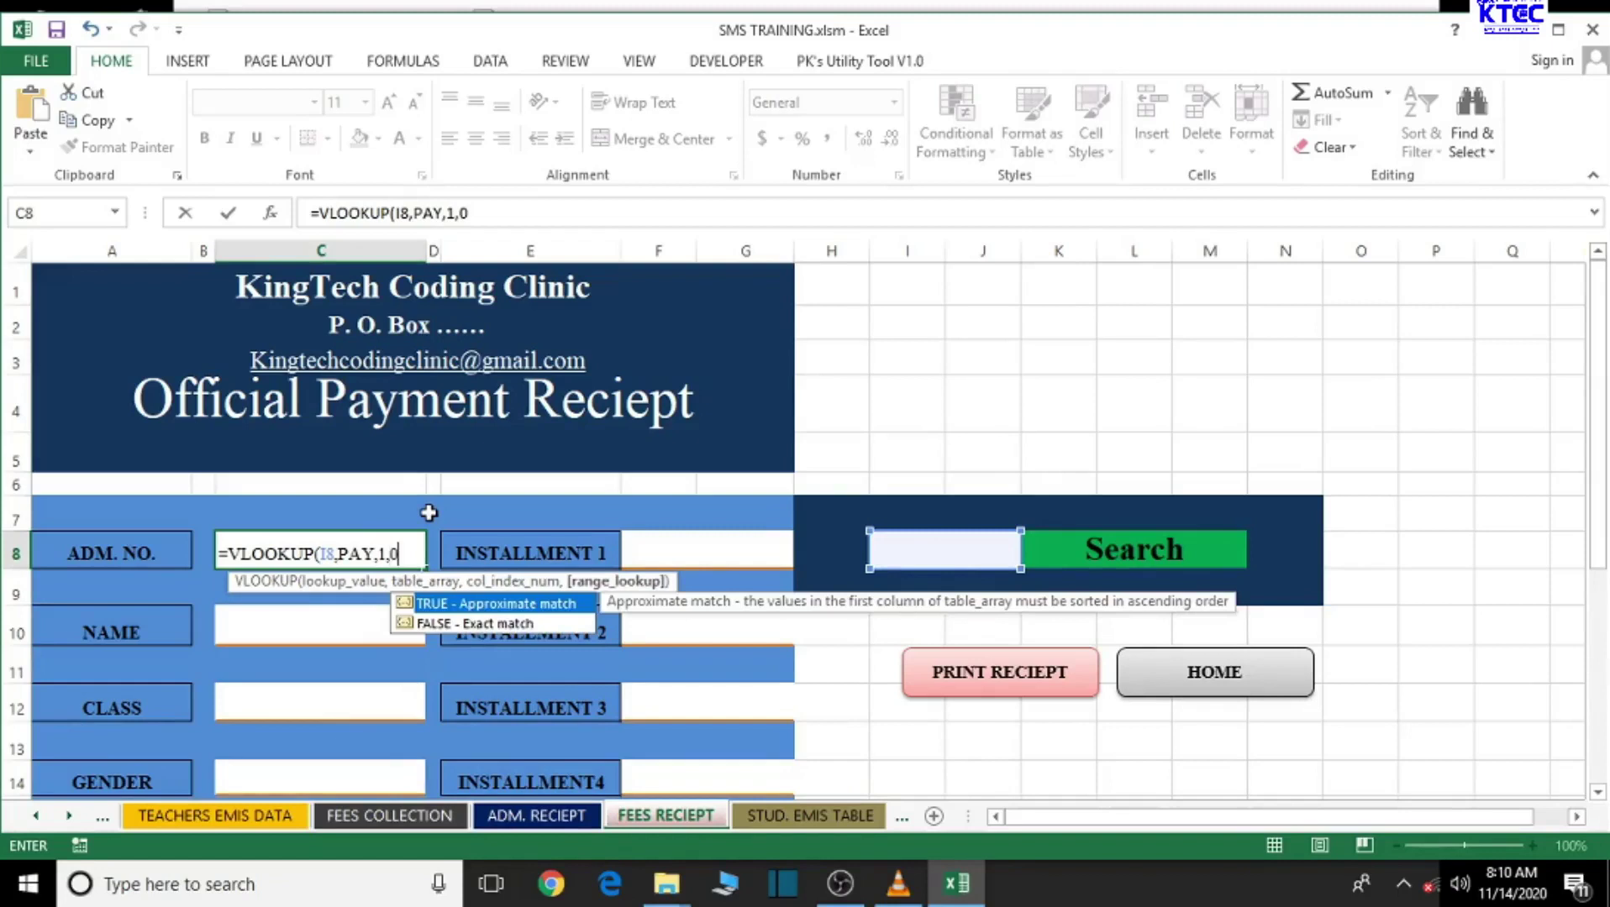
type("0)")
key("Return")
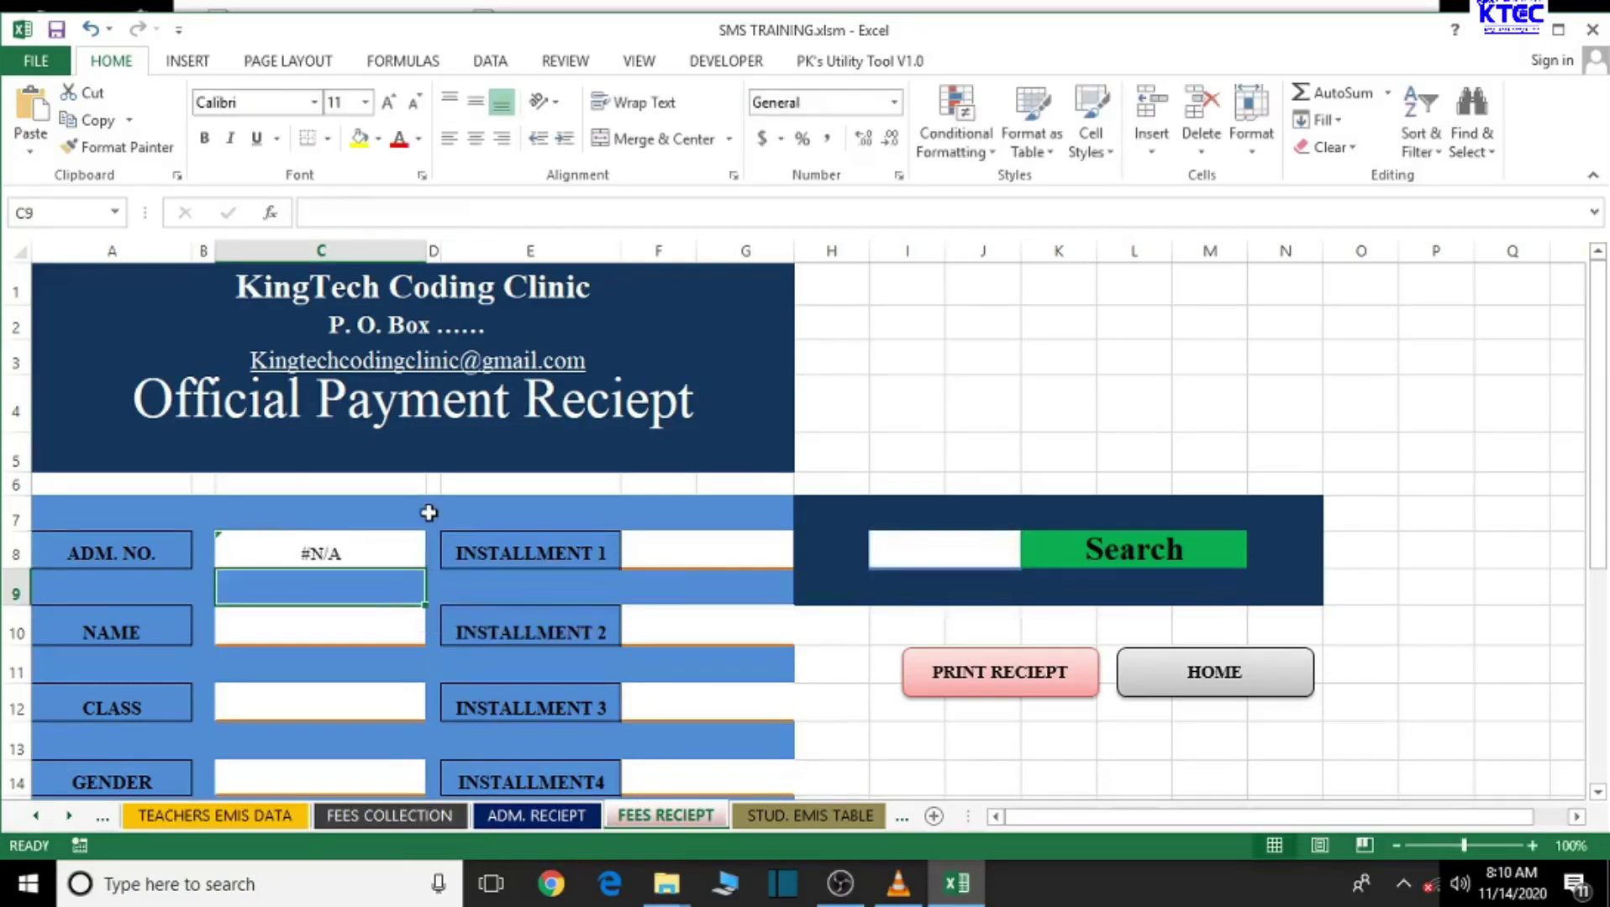
Step: Wrap the C8 formula as =IFERROR(VLOOKUP(I8,PAY,1,0),"") so it shows blank instead of #N/A
left_click(320, 546)
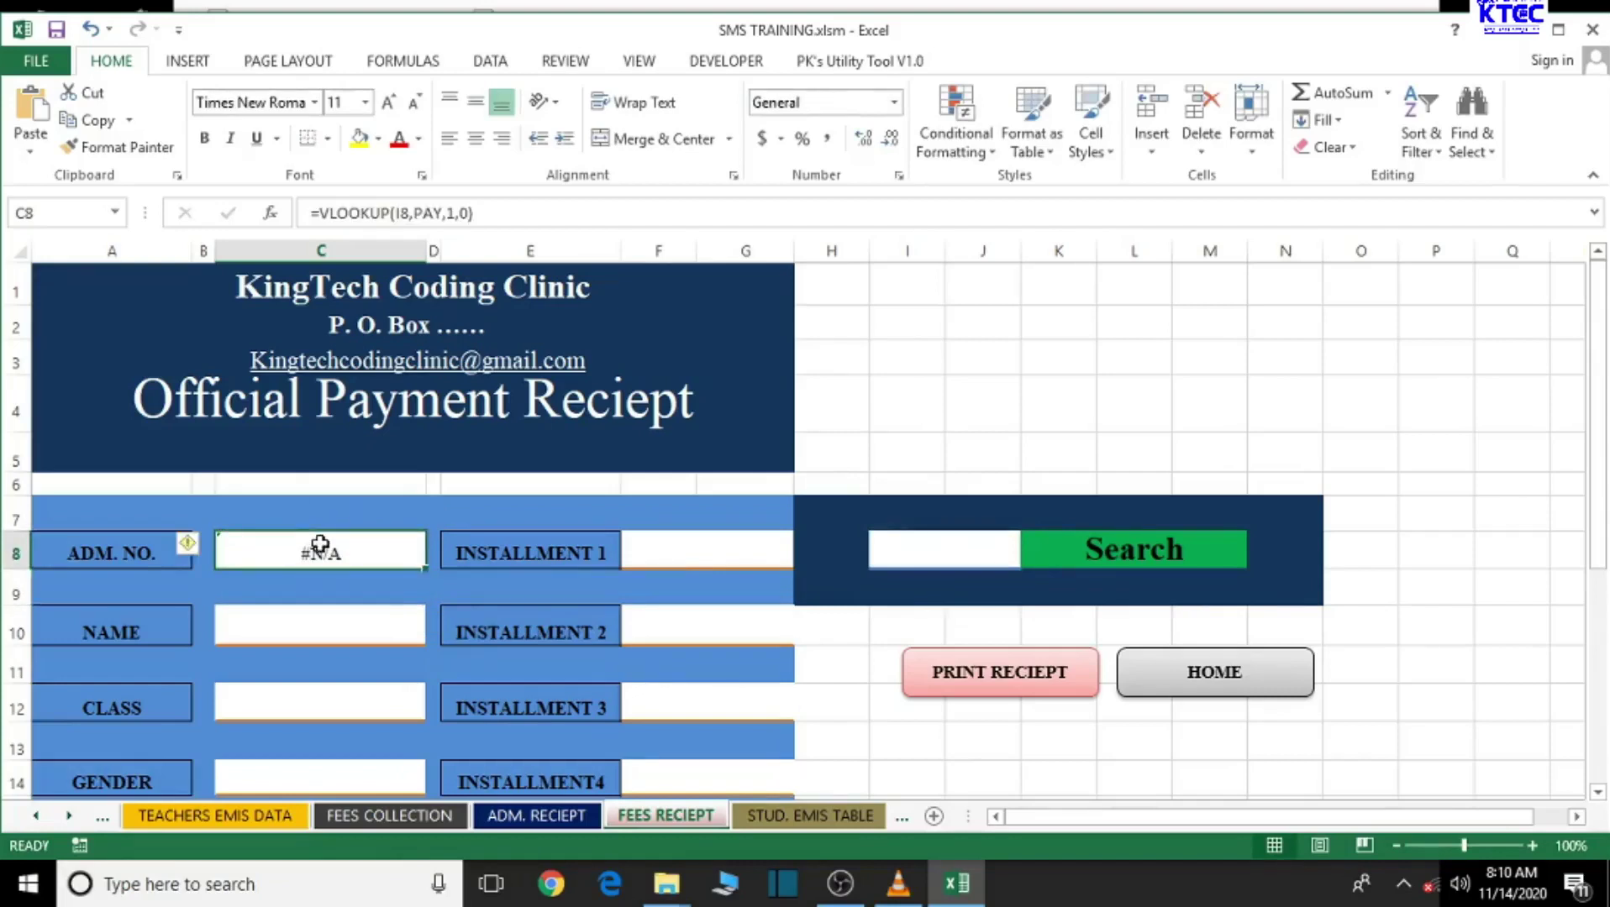
left_click(313, 213)
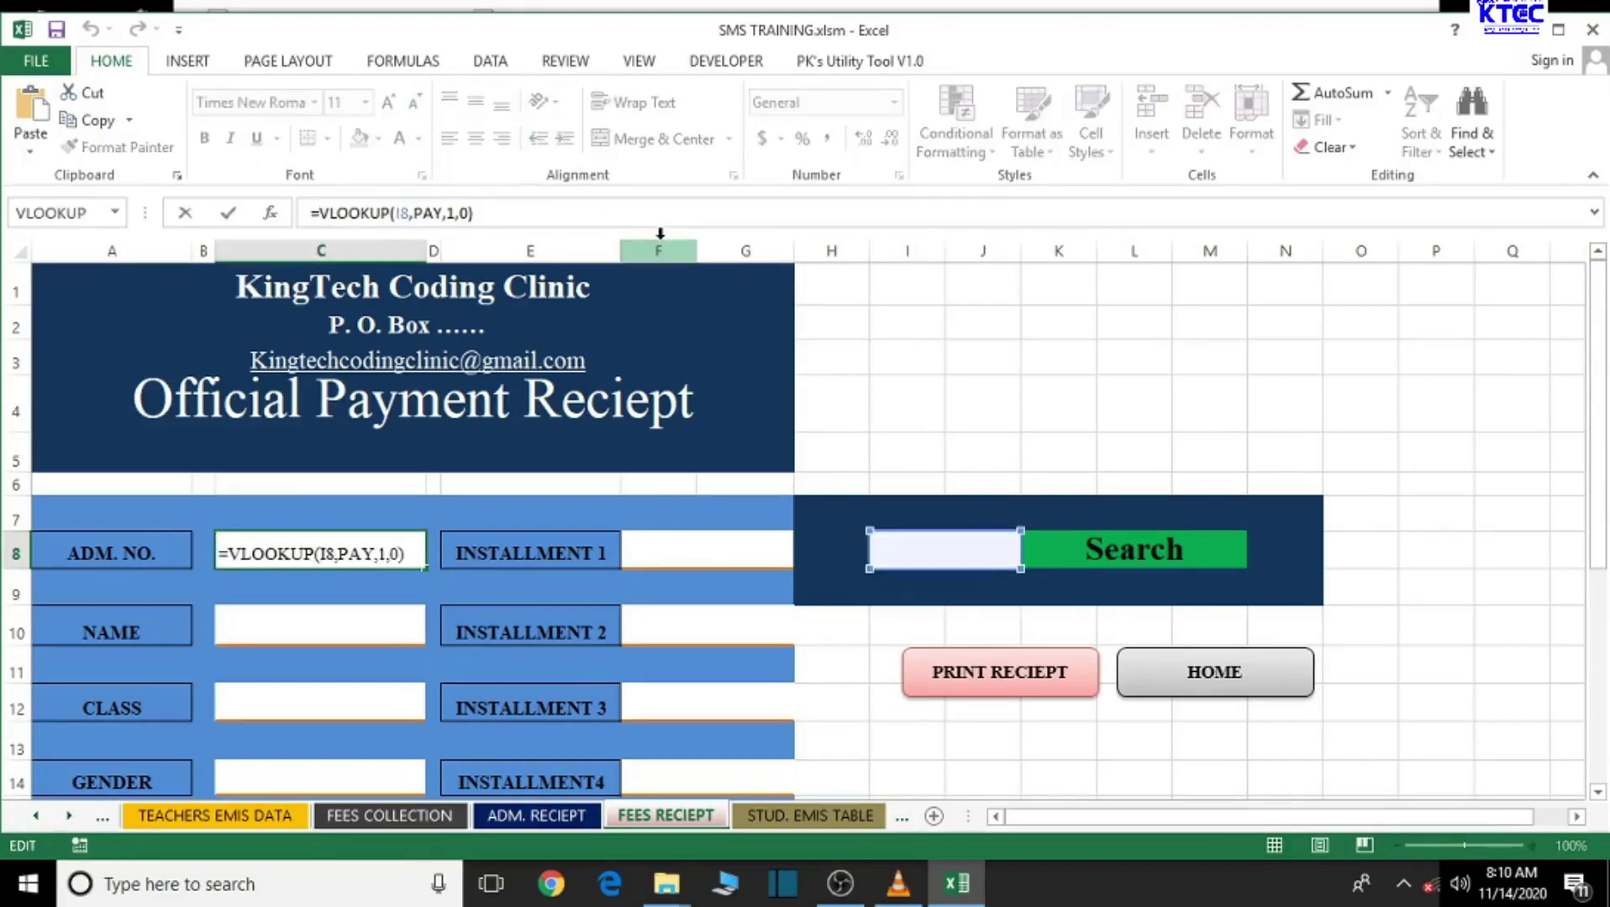
type("IFFE")
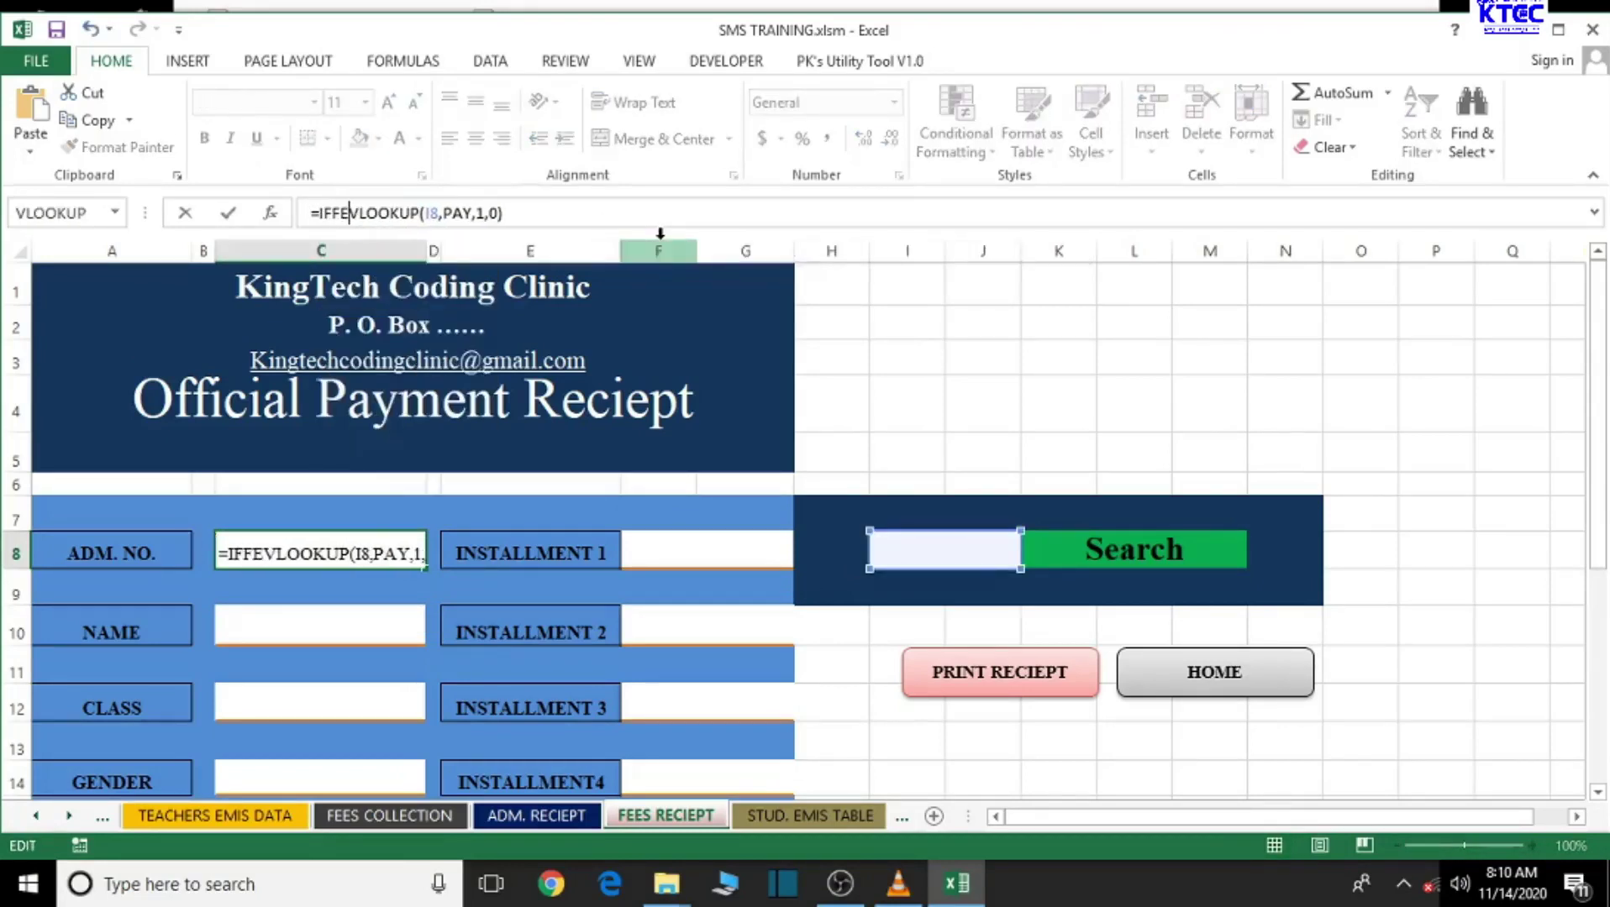
key("BackSpace")
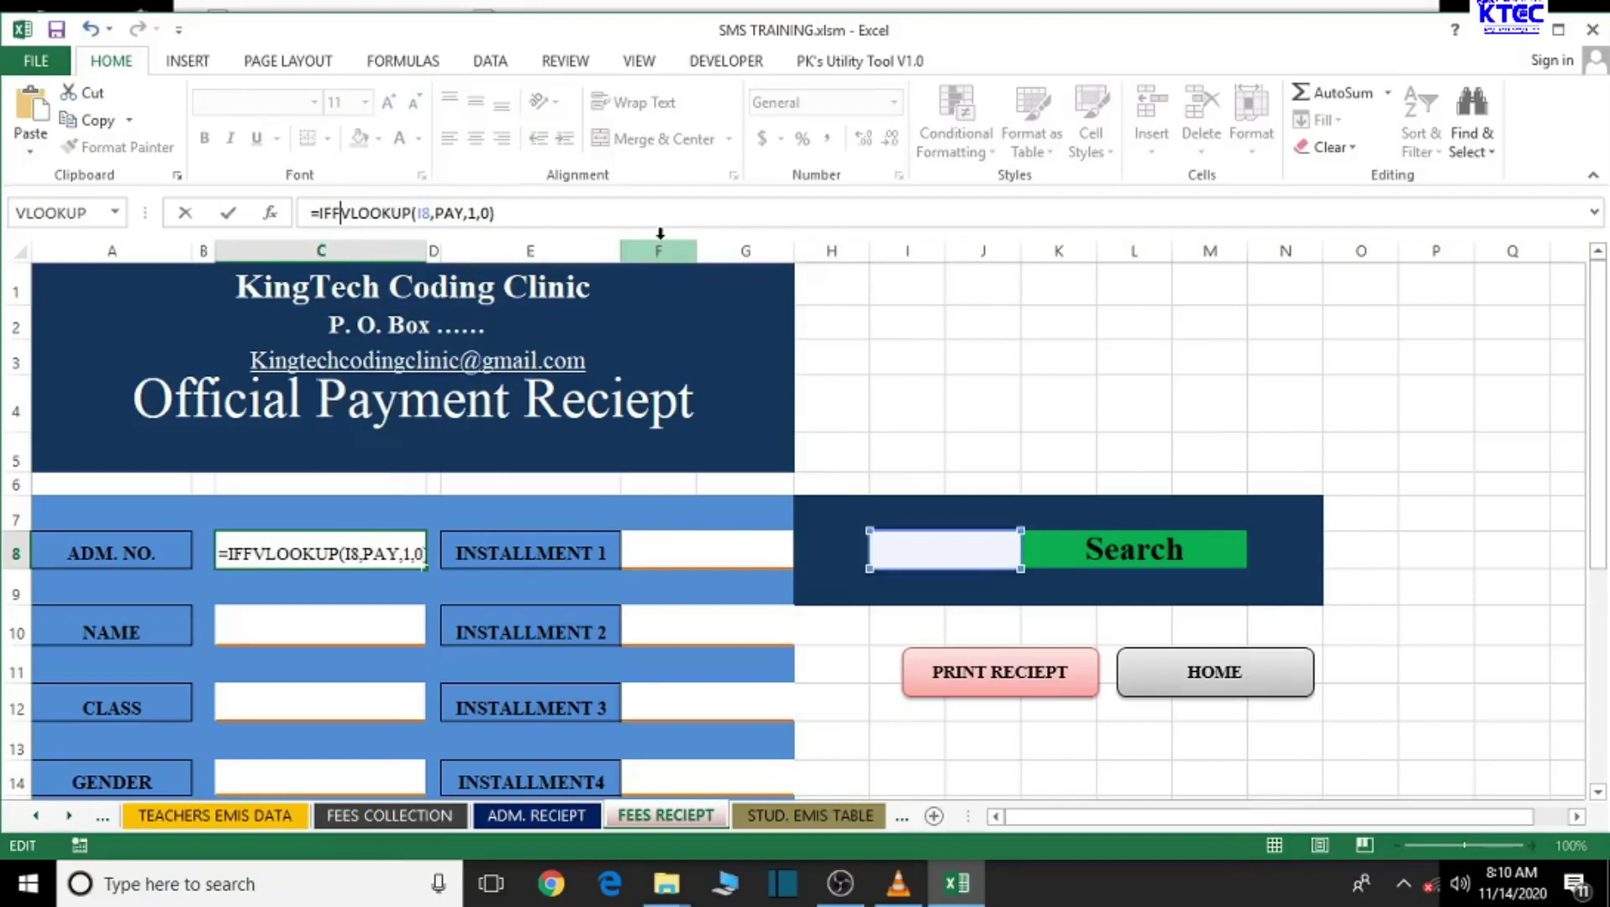
key("BackSpace")
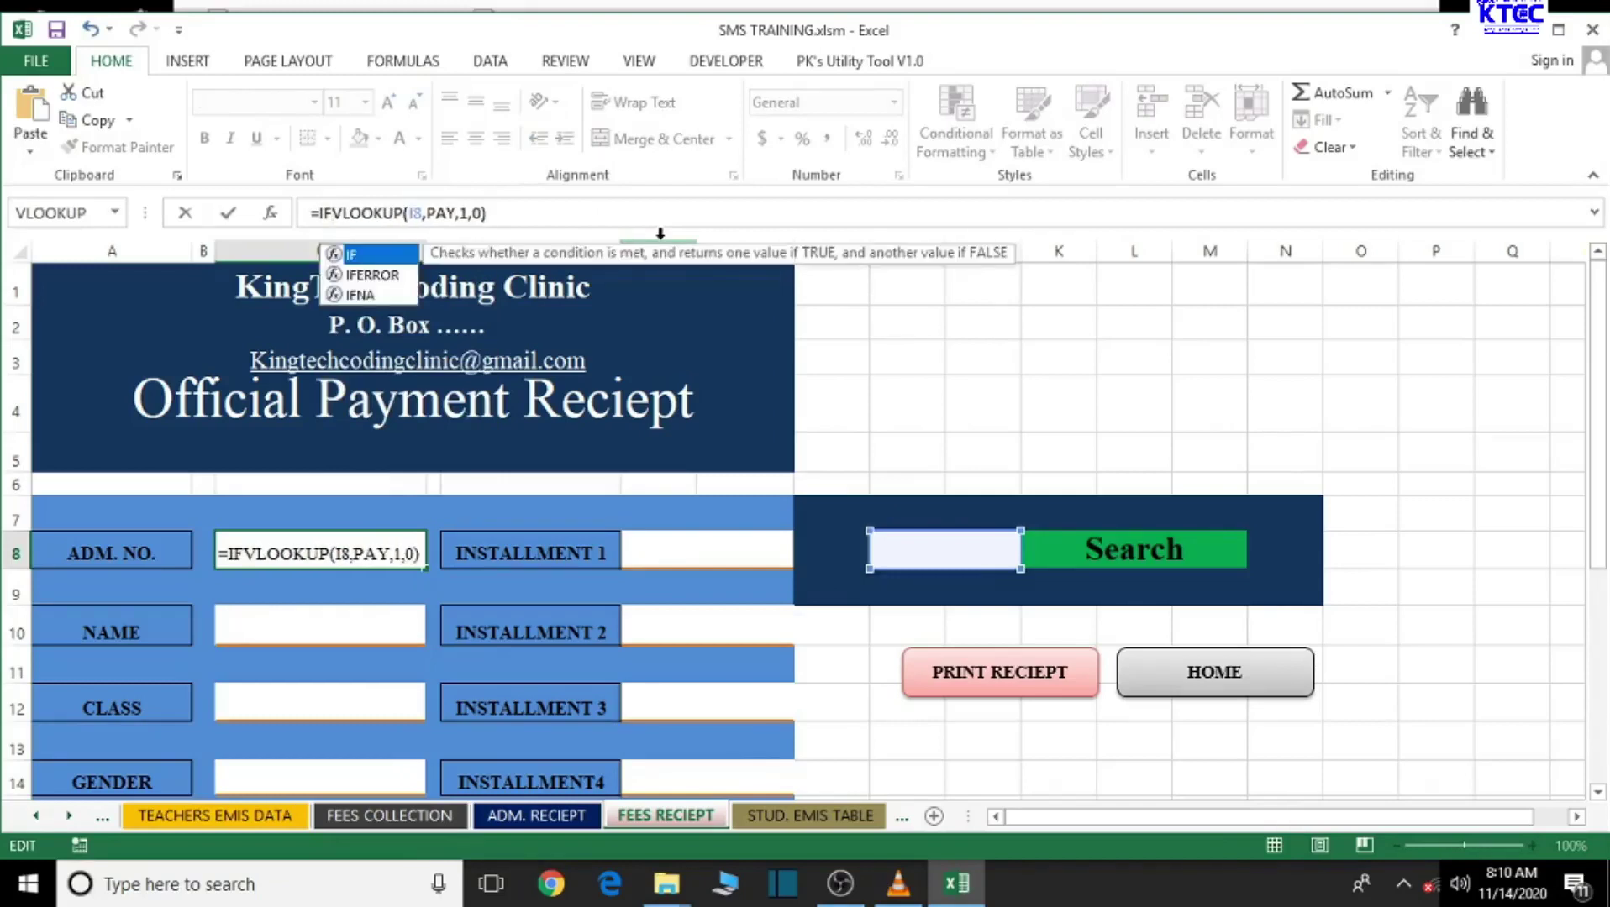
type("ERROR")
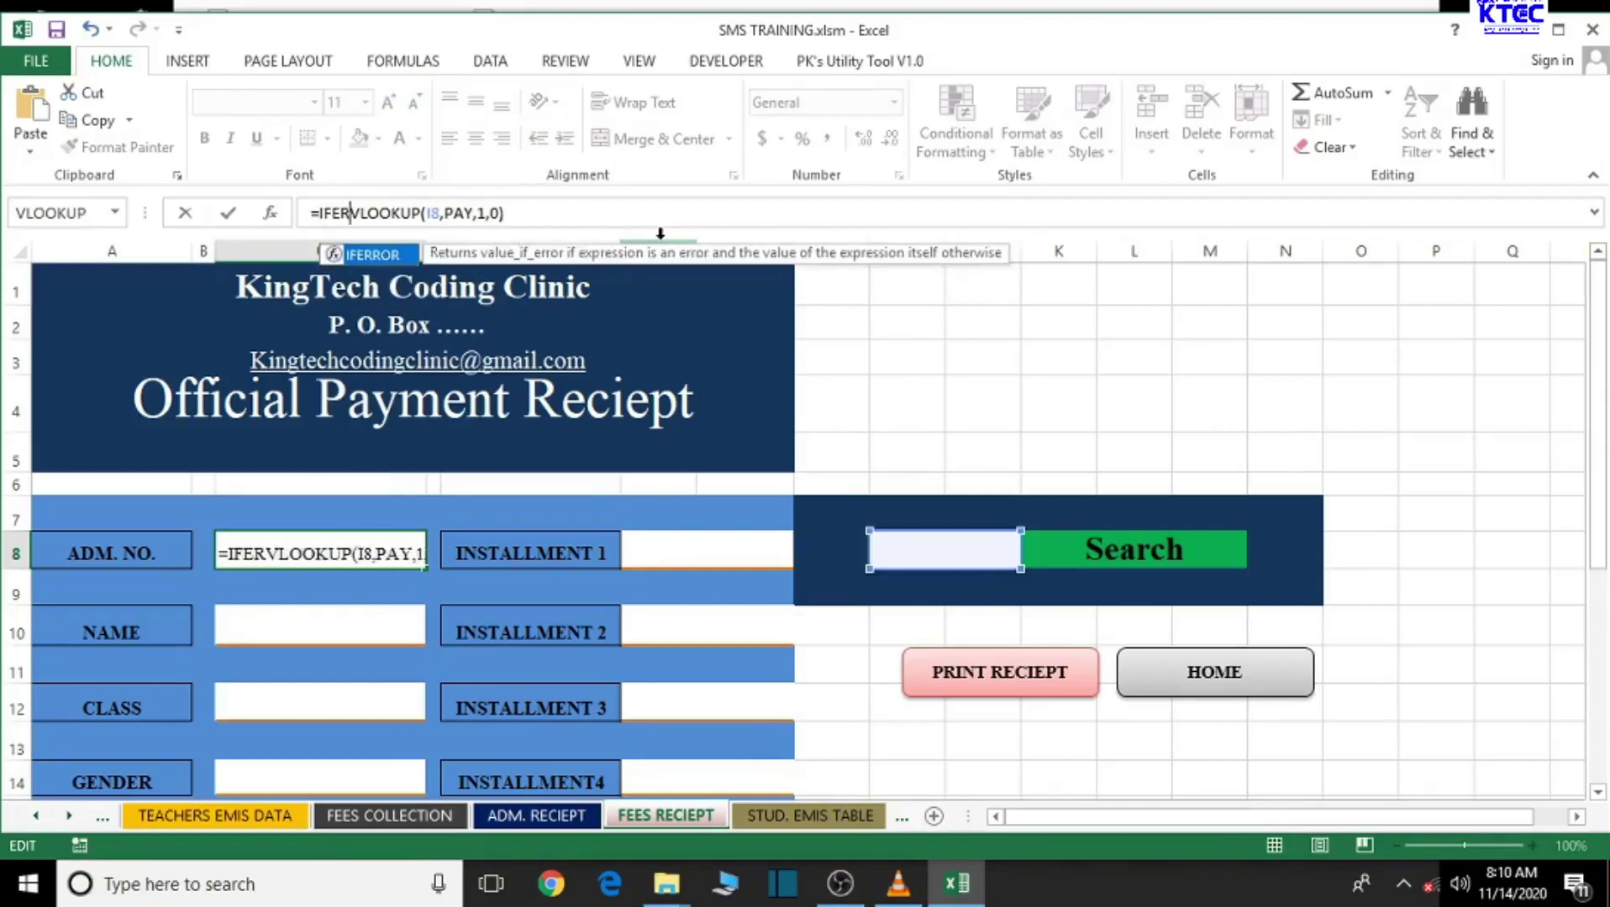
type("(")
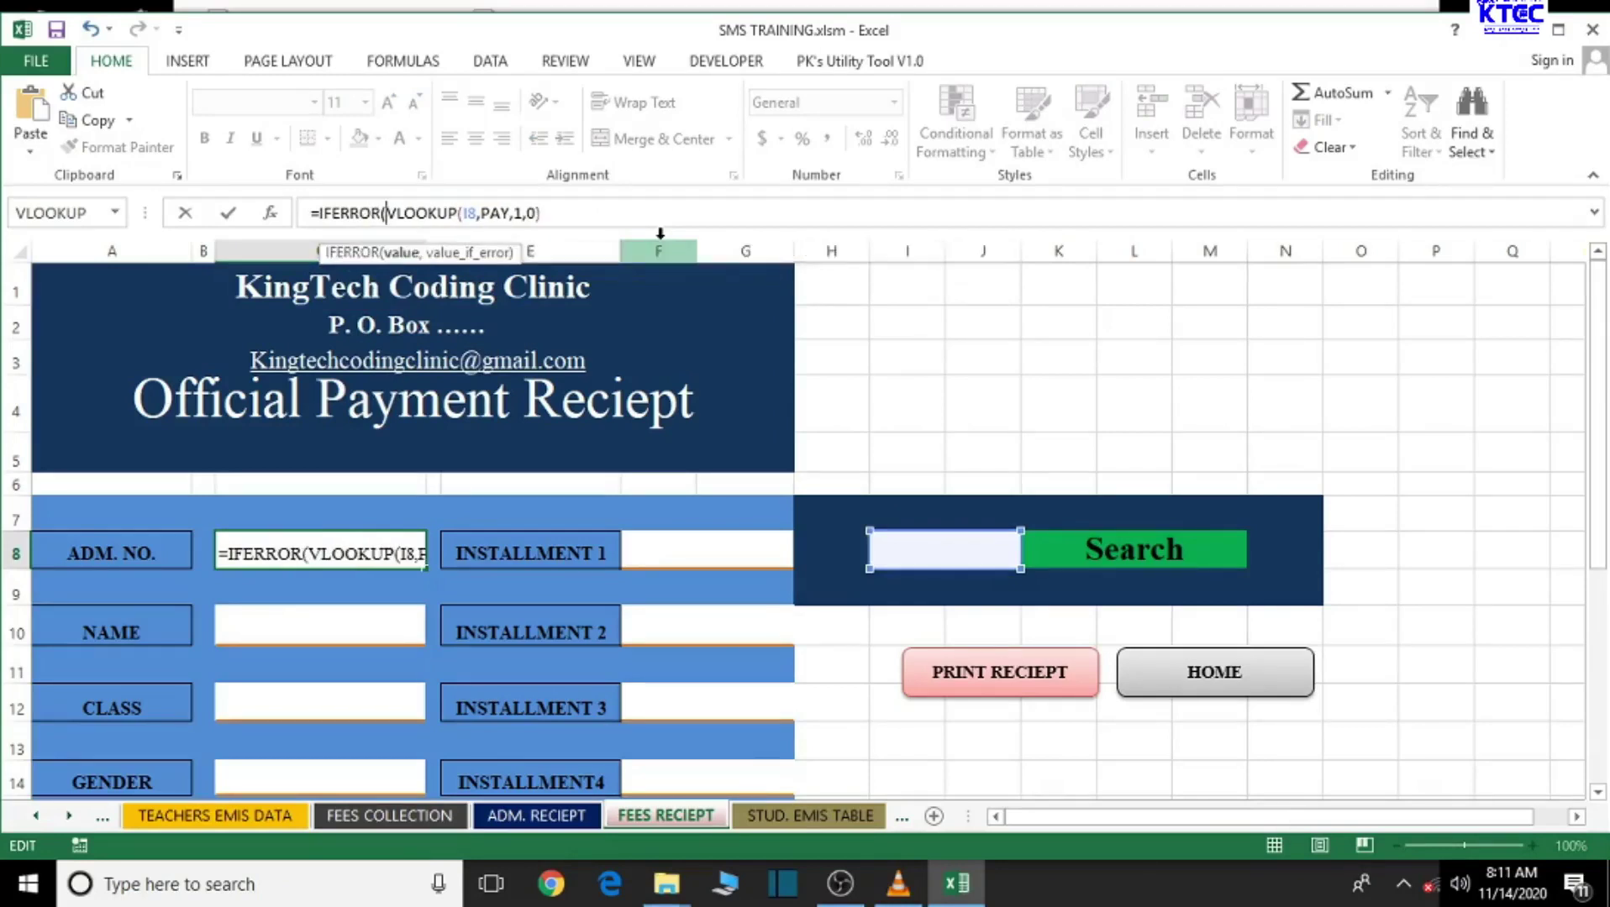
left_click(572, 217)
type(",")
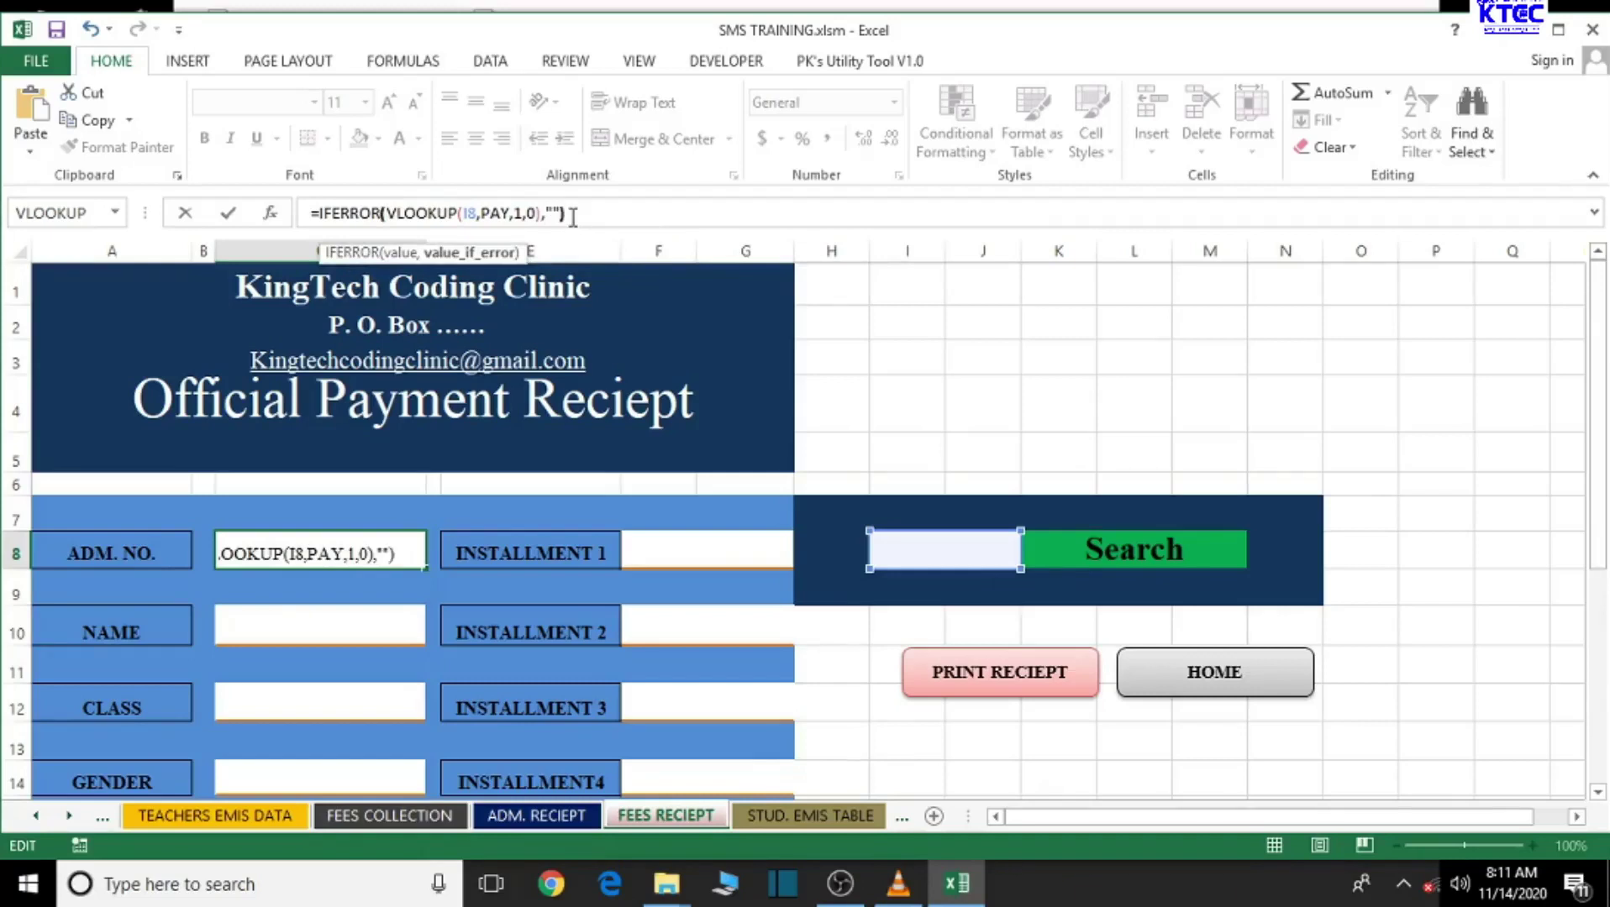
type("\"\")")
key("Return")
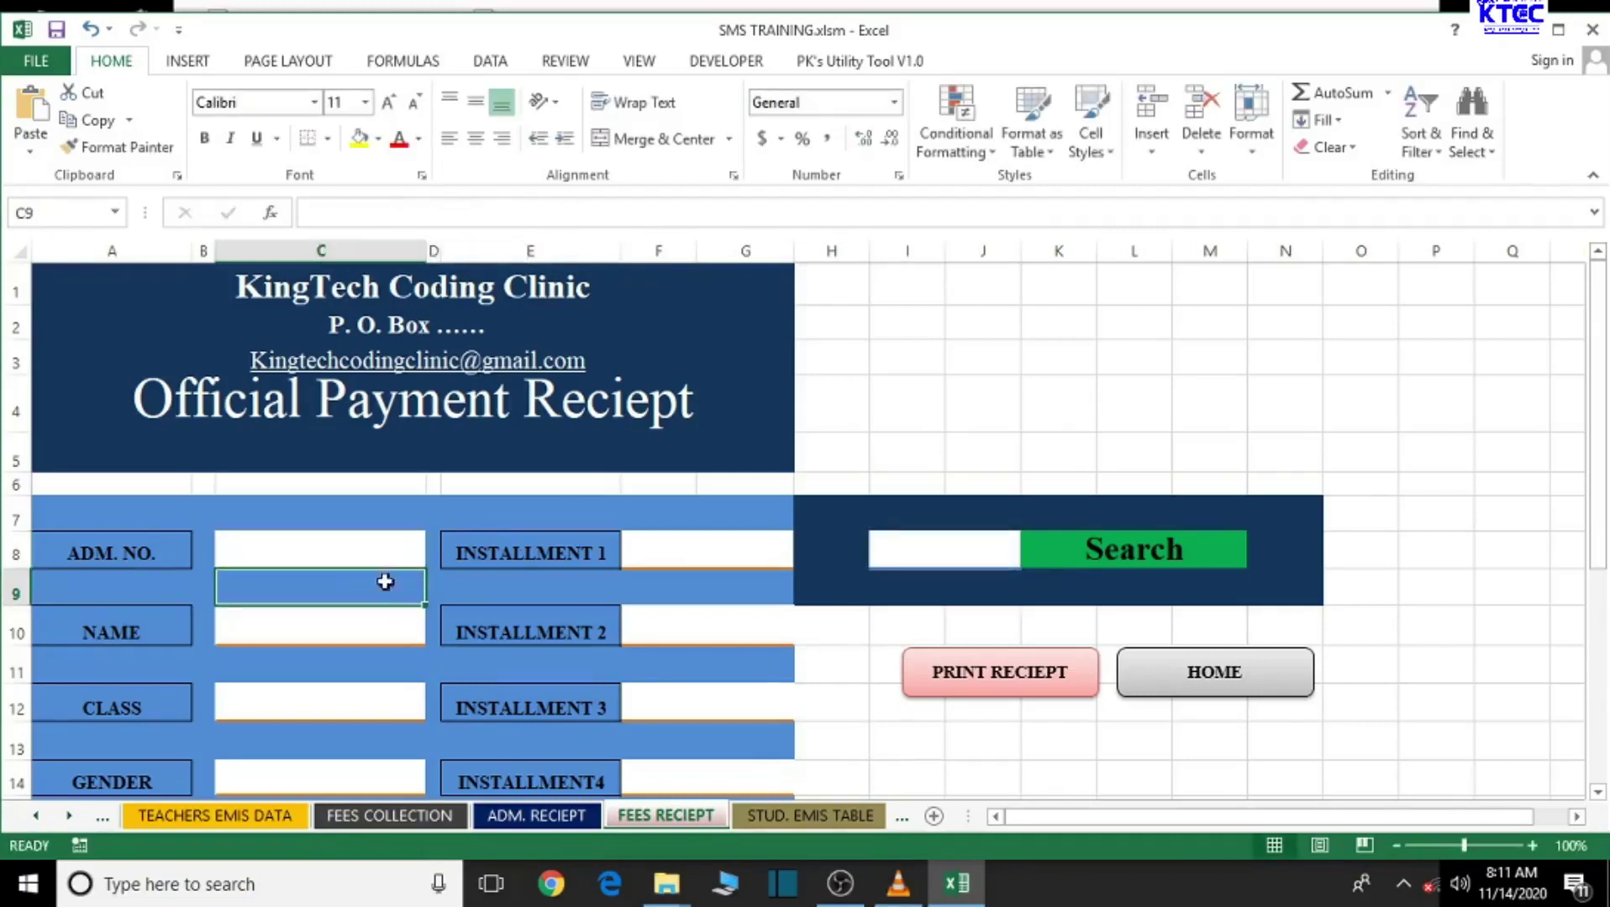
left_click(353, 547)
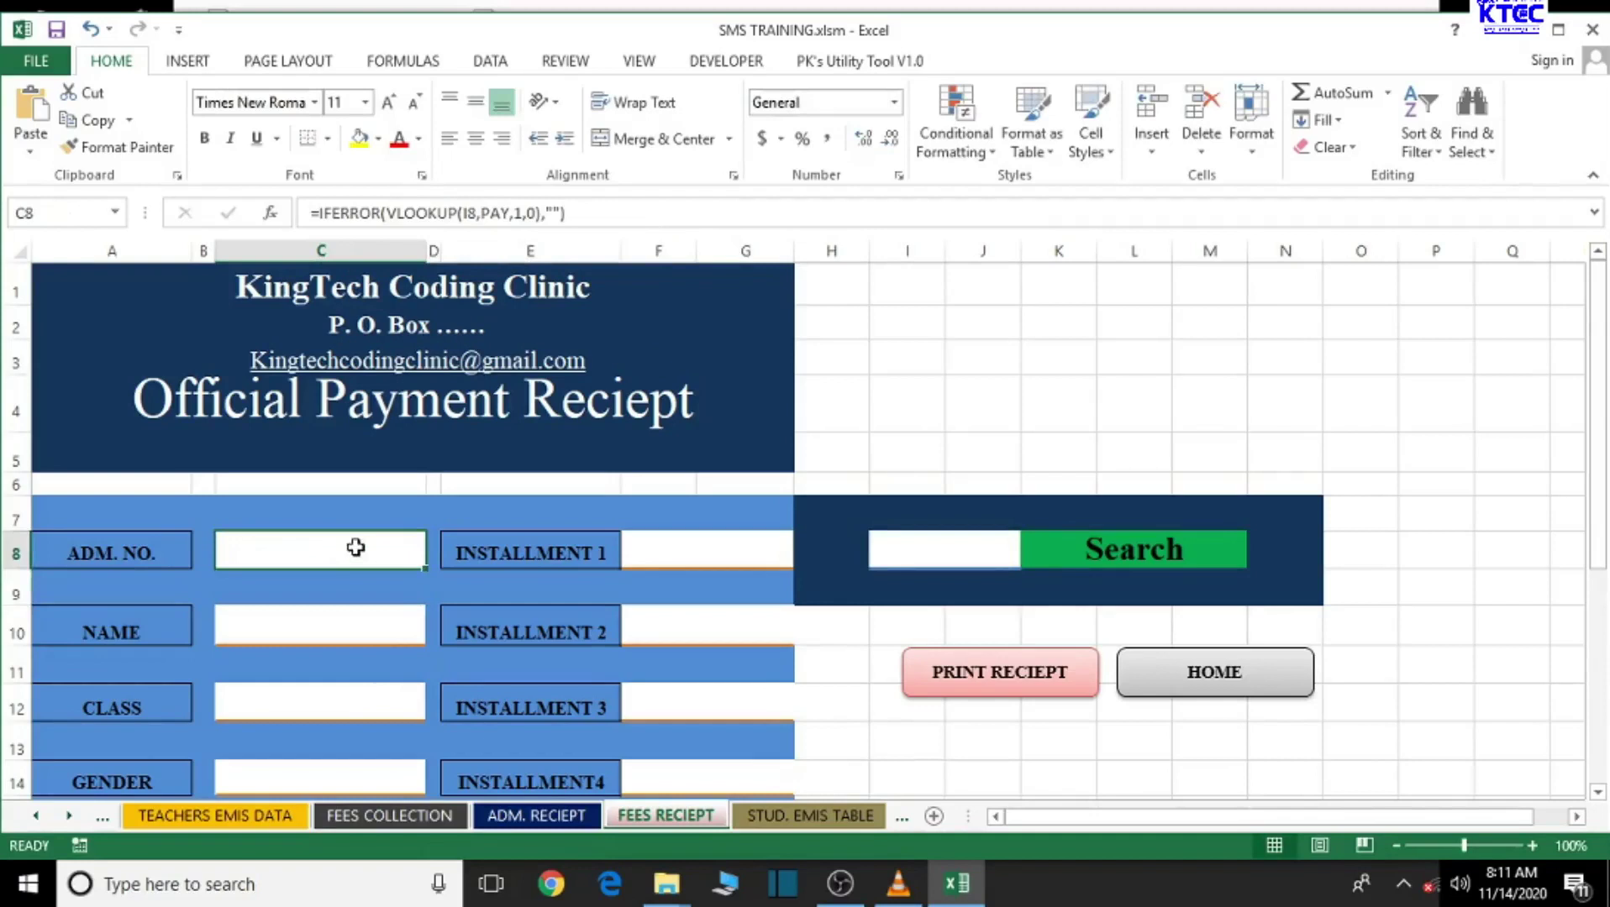
left_click(942, 552)
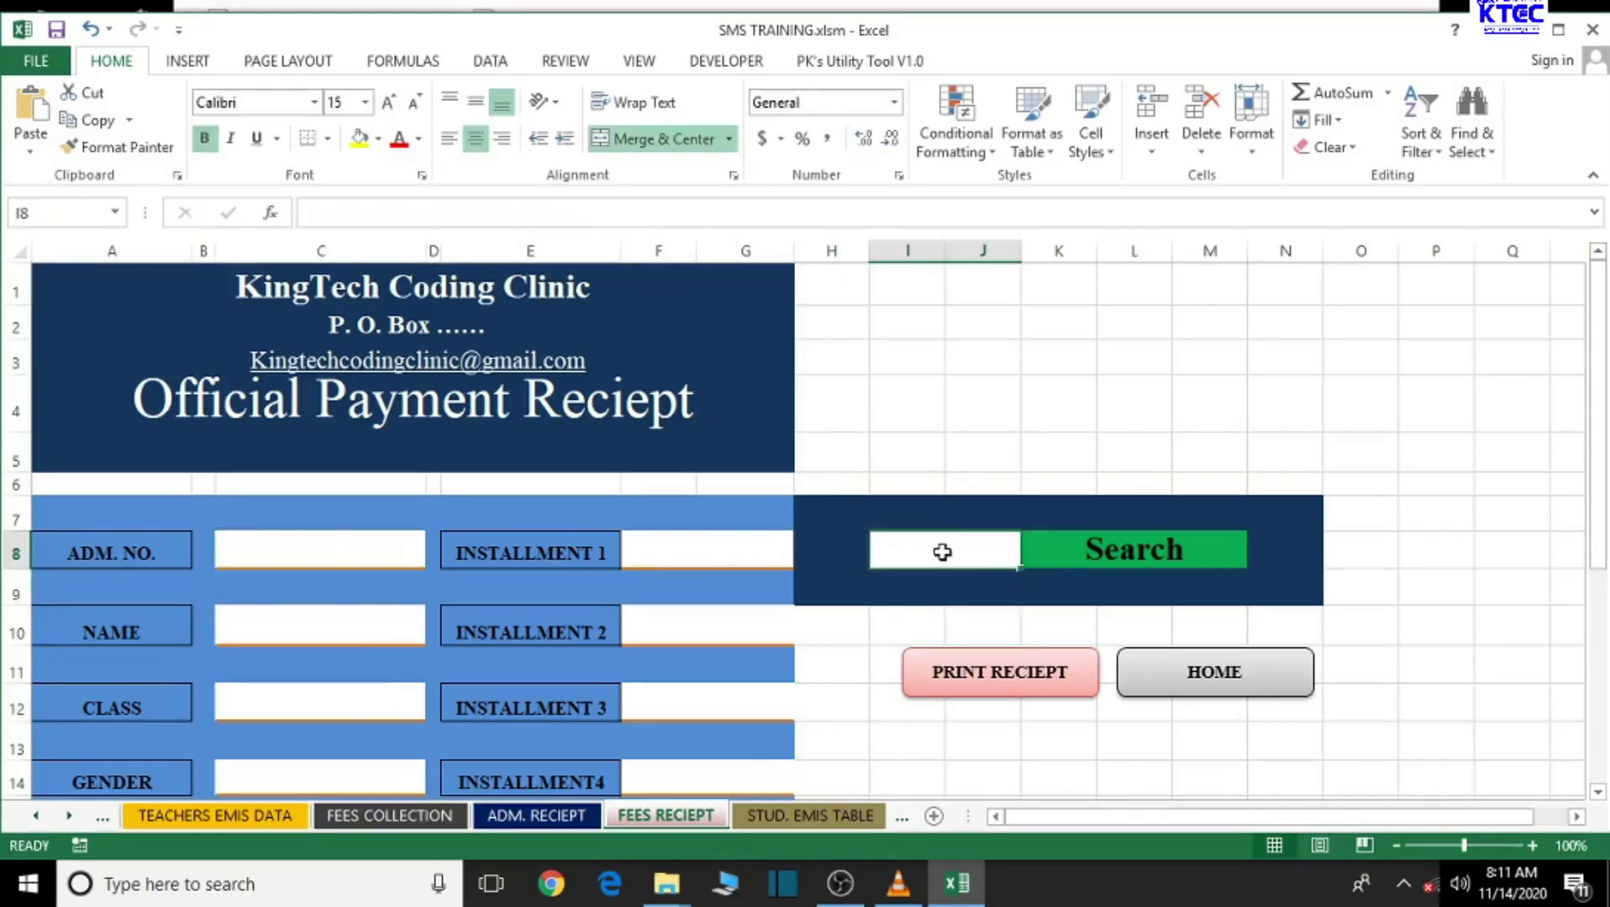
type("1")
left_click(1177, 552)
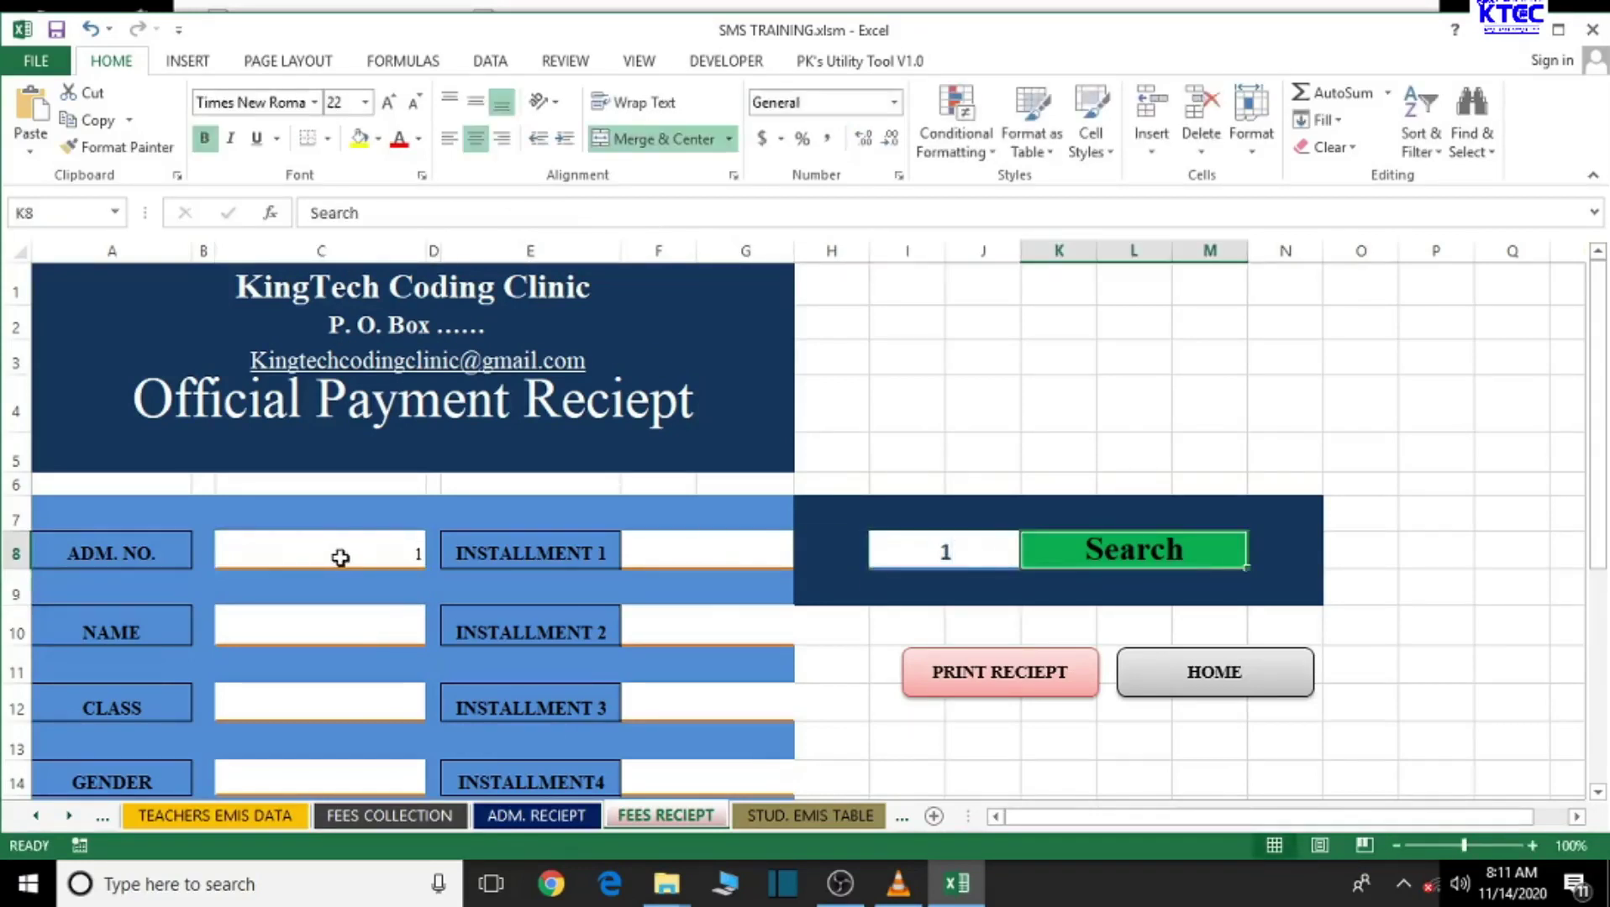
left_click(993, 548)
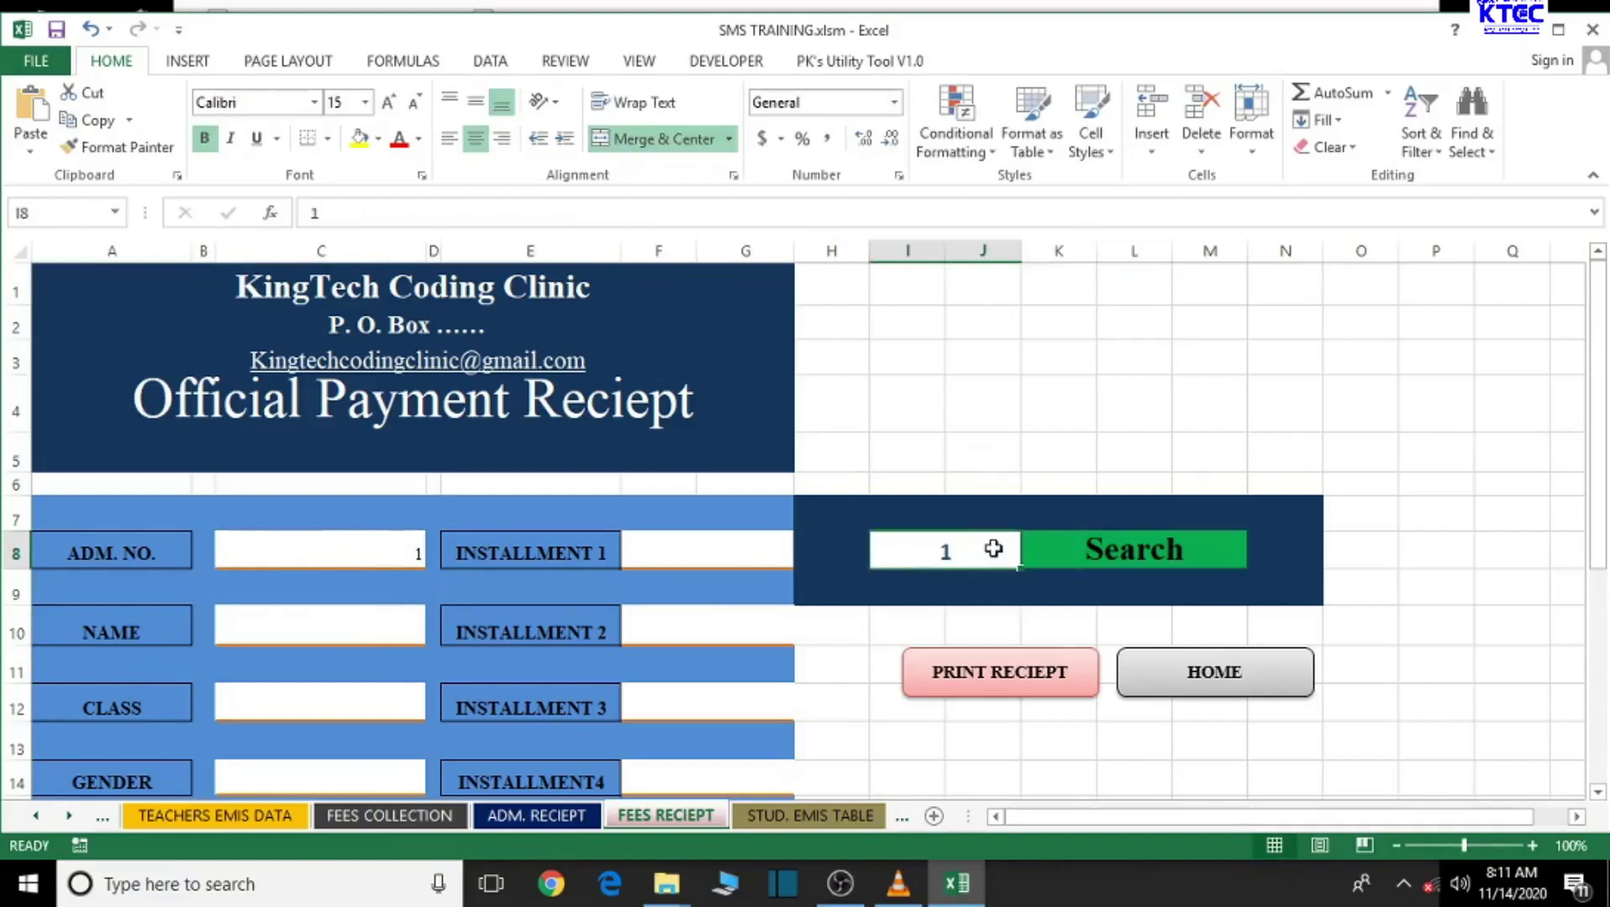
key("BackSpace")
left_click(1103, 407)
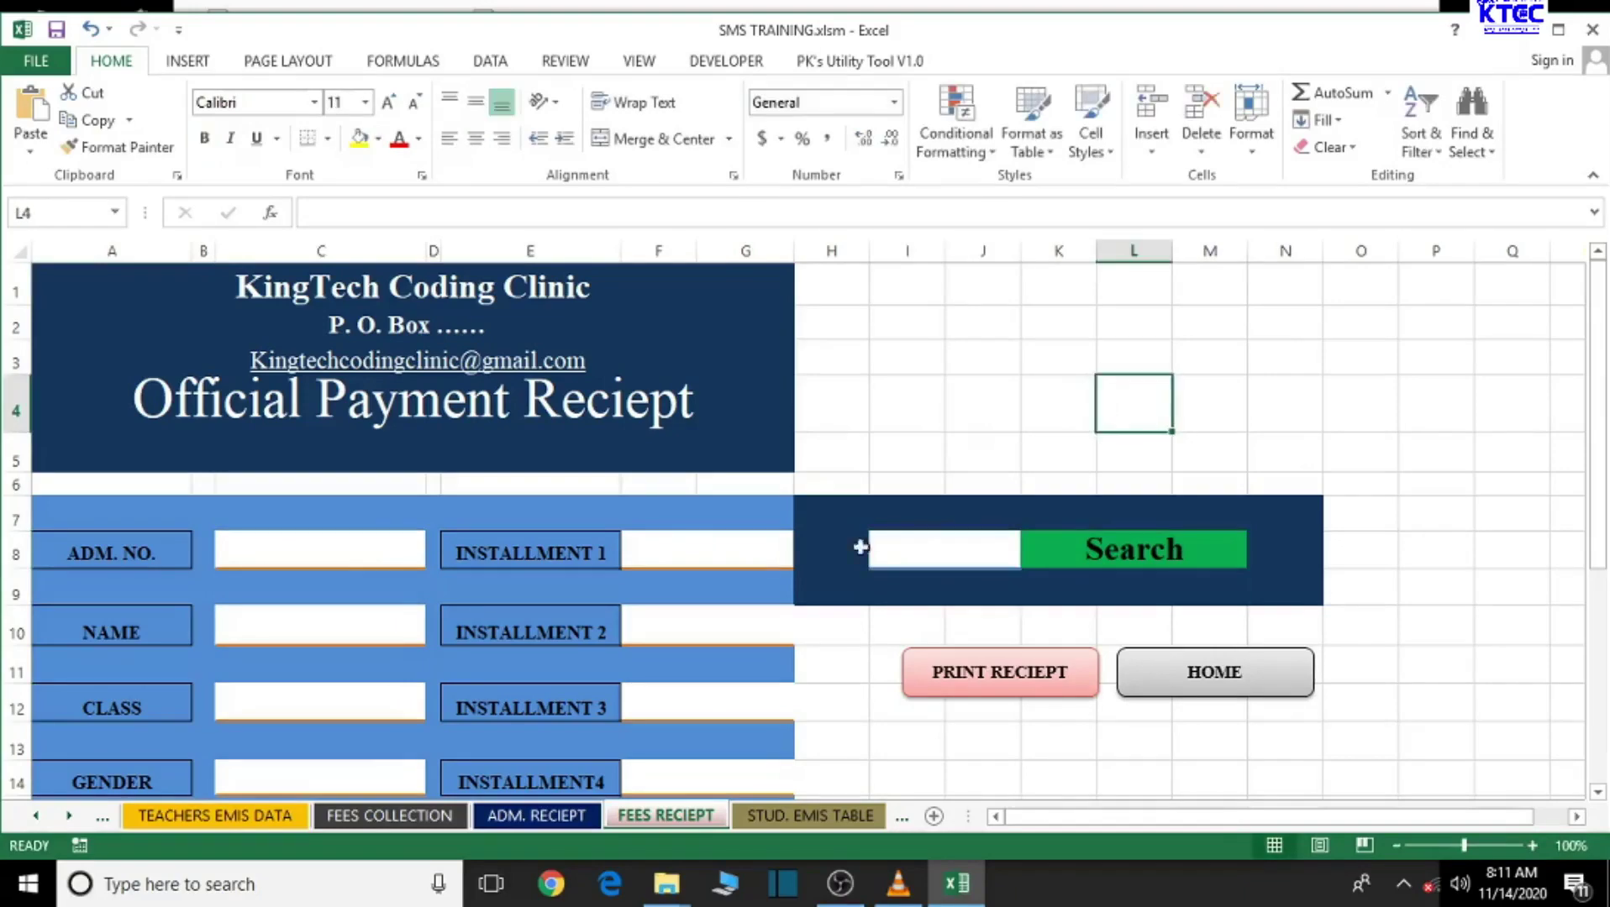
Step: Select the ADM. NO., NAME, CLASS, GENDER, ADMISSION DATE and FEES value cells C8–C18
scroll(521, 673, "down", 1)
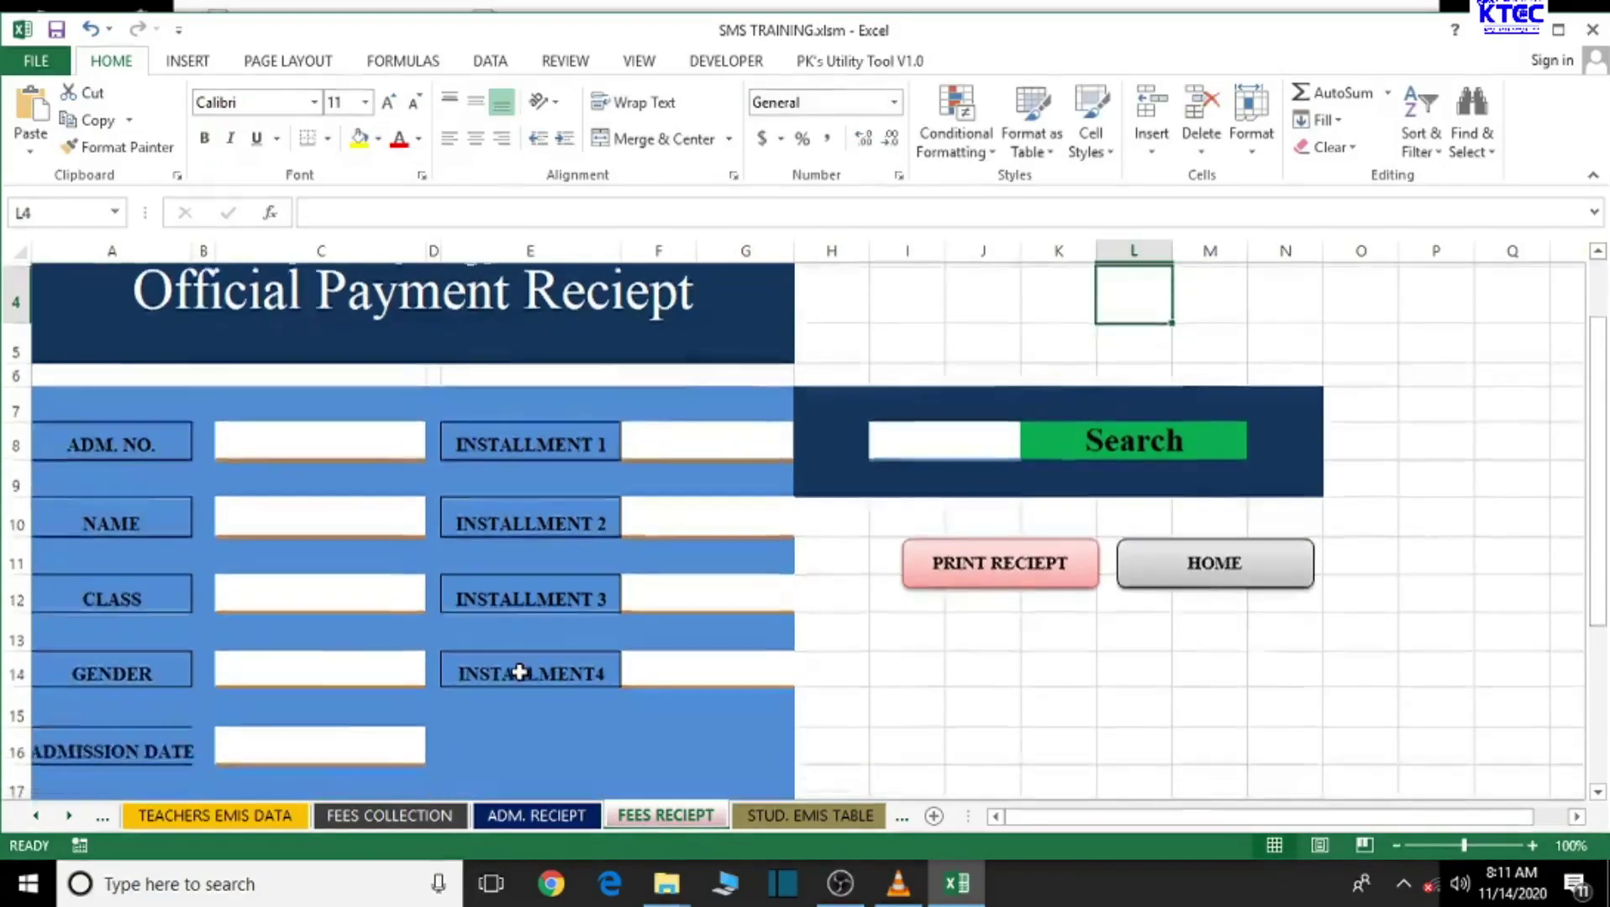
scroll(521, 672, "down", 2)
scroll(521, 672, "up", 2)
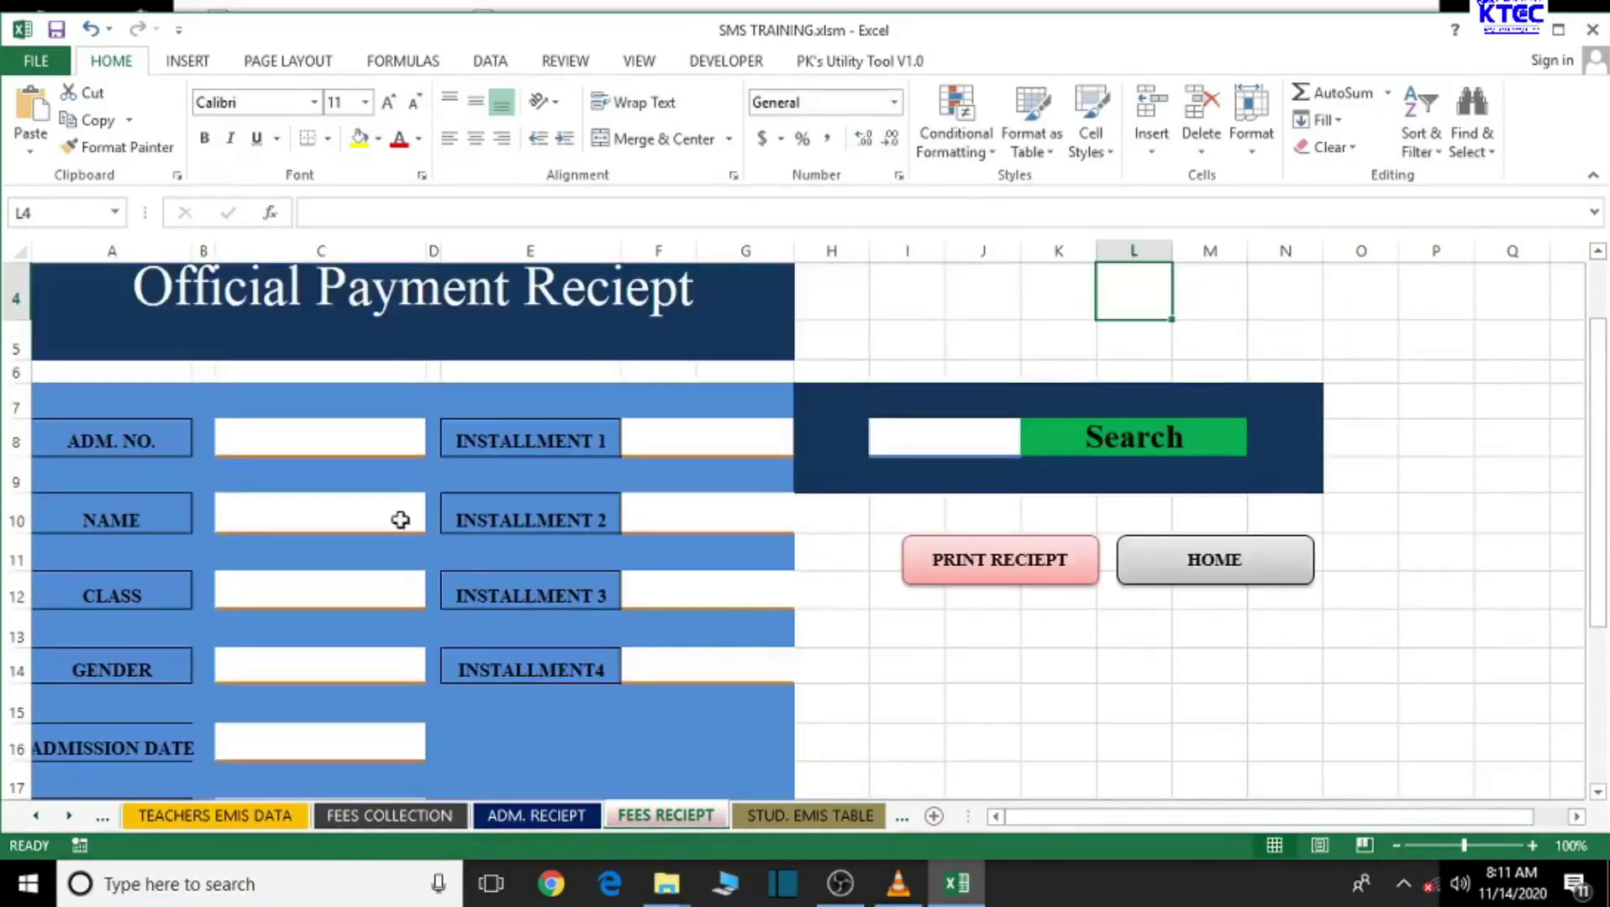
left_click(335, 443)
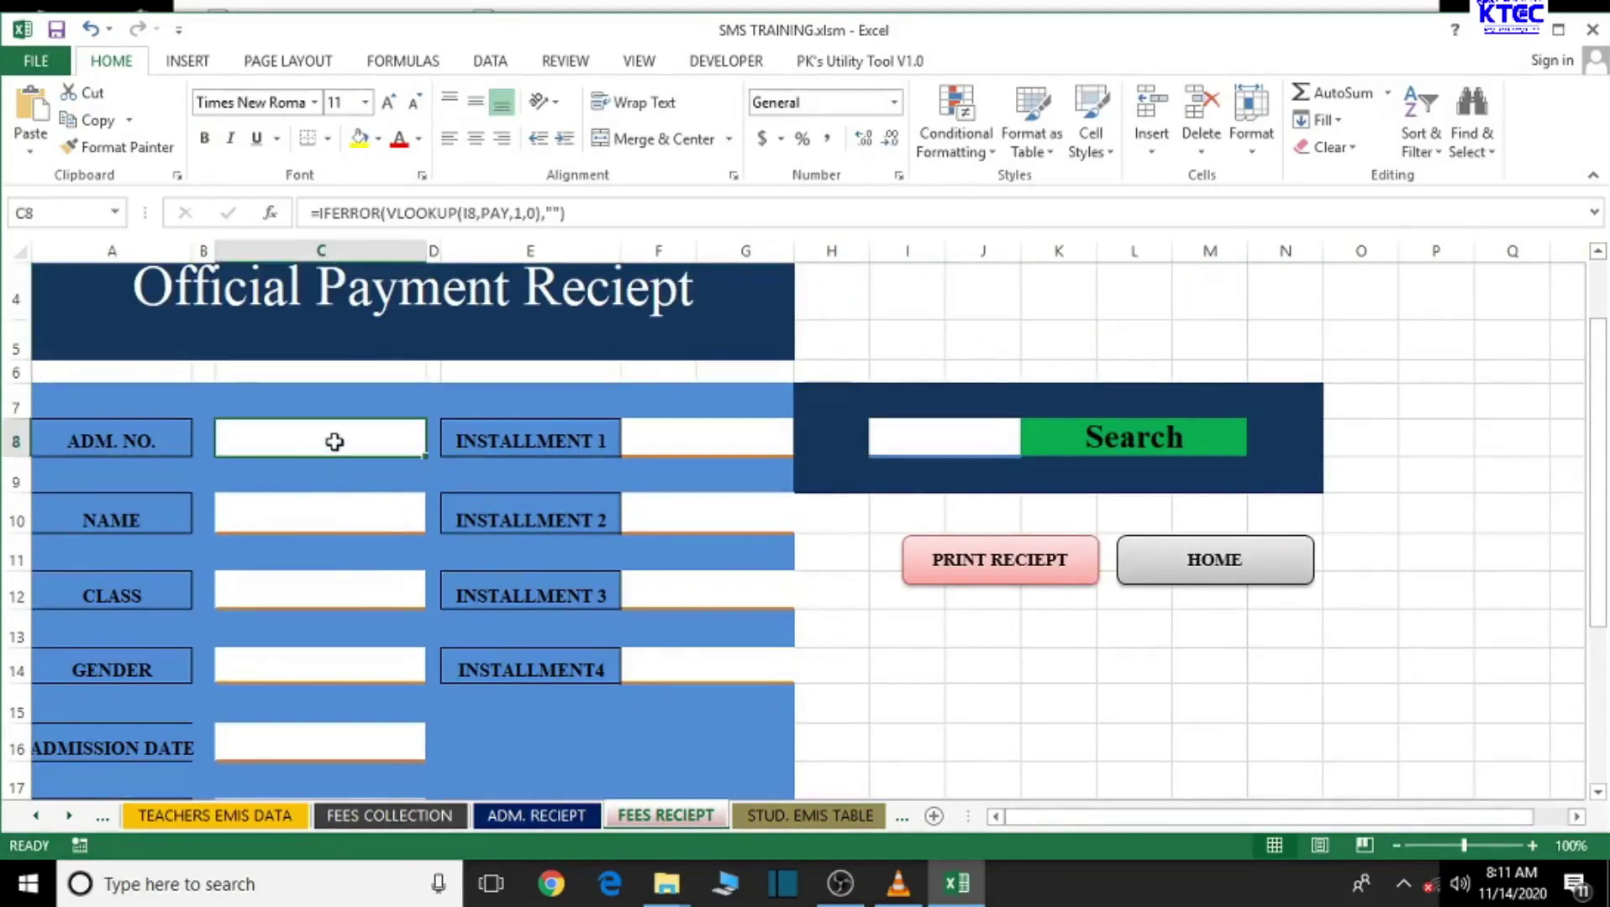
left_click(361, 514)
left_click(338, 592)
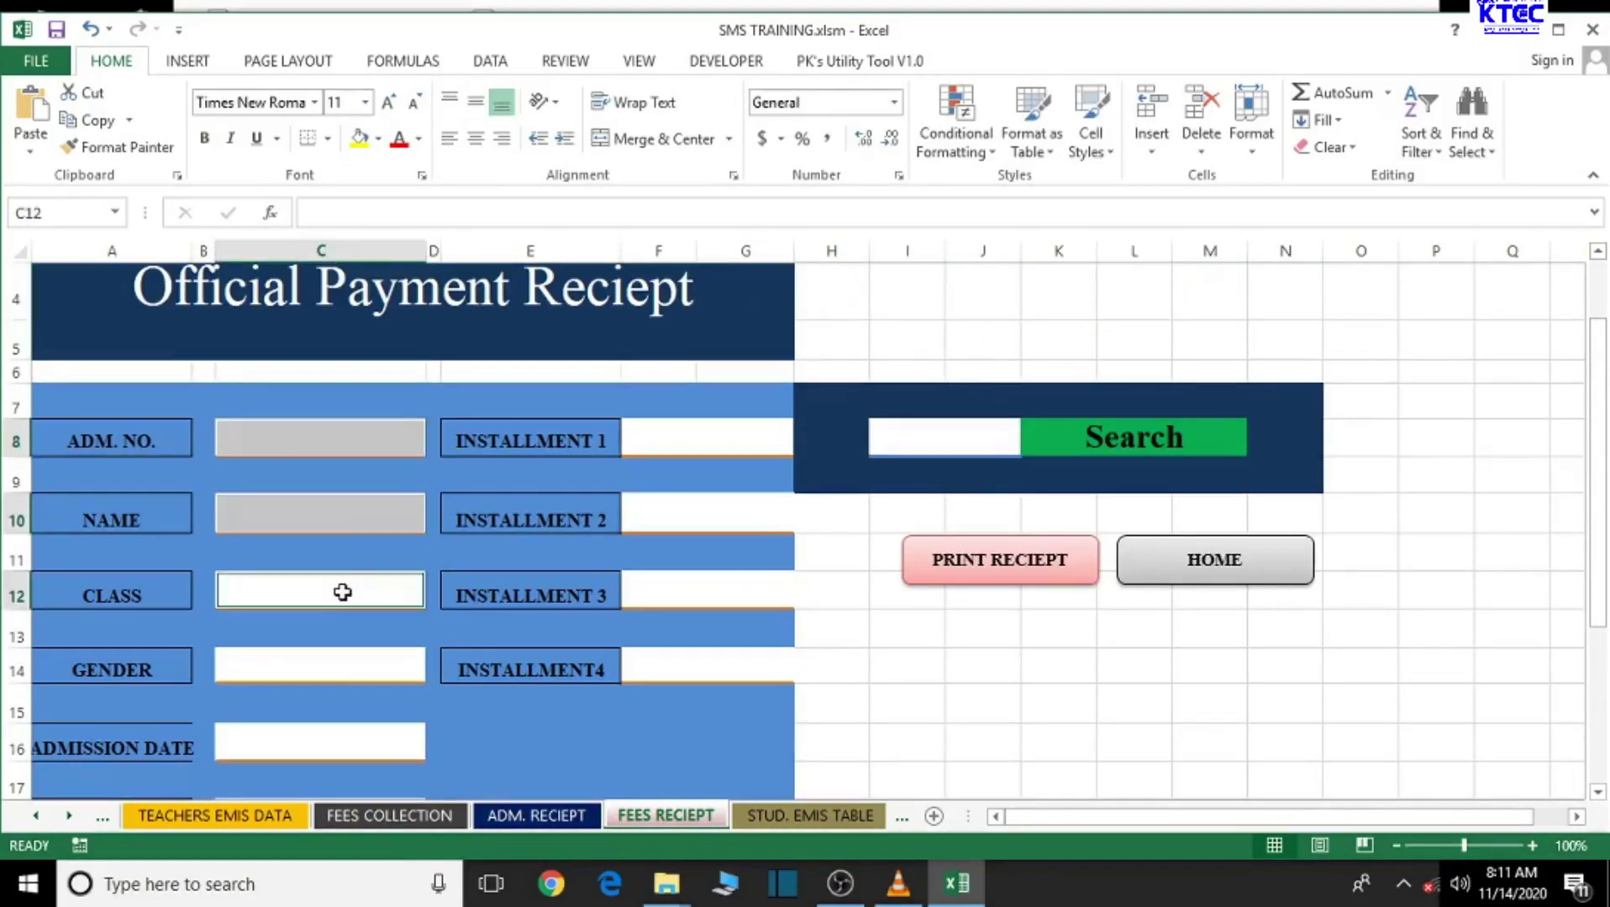
left_click(342, 671)
left_click(341, 743)
scroll(360, 725, "down", 2)
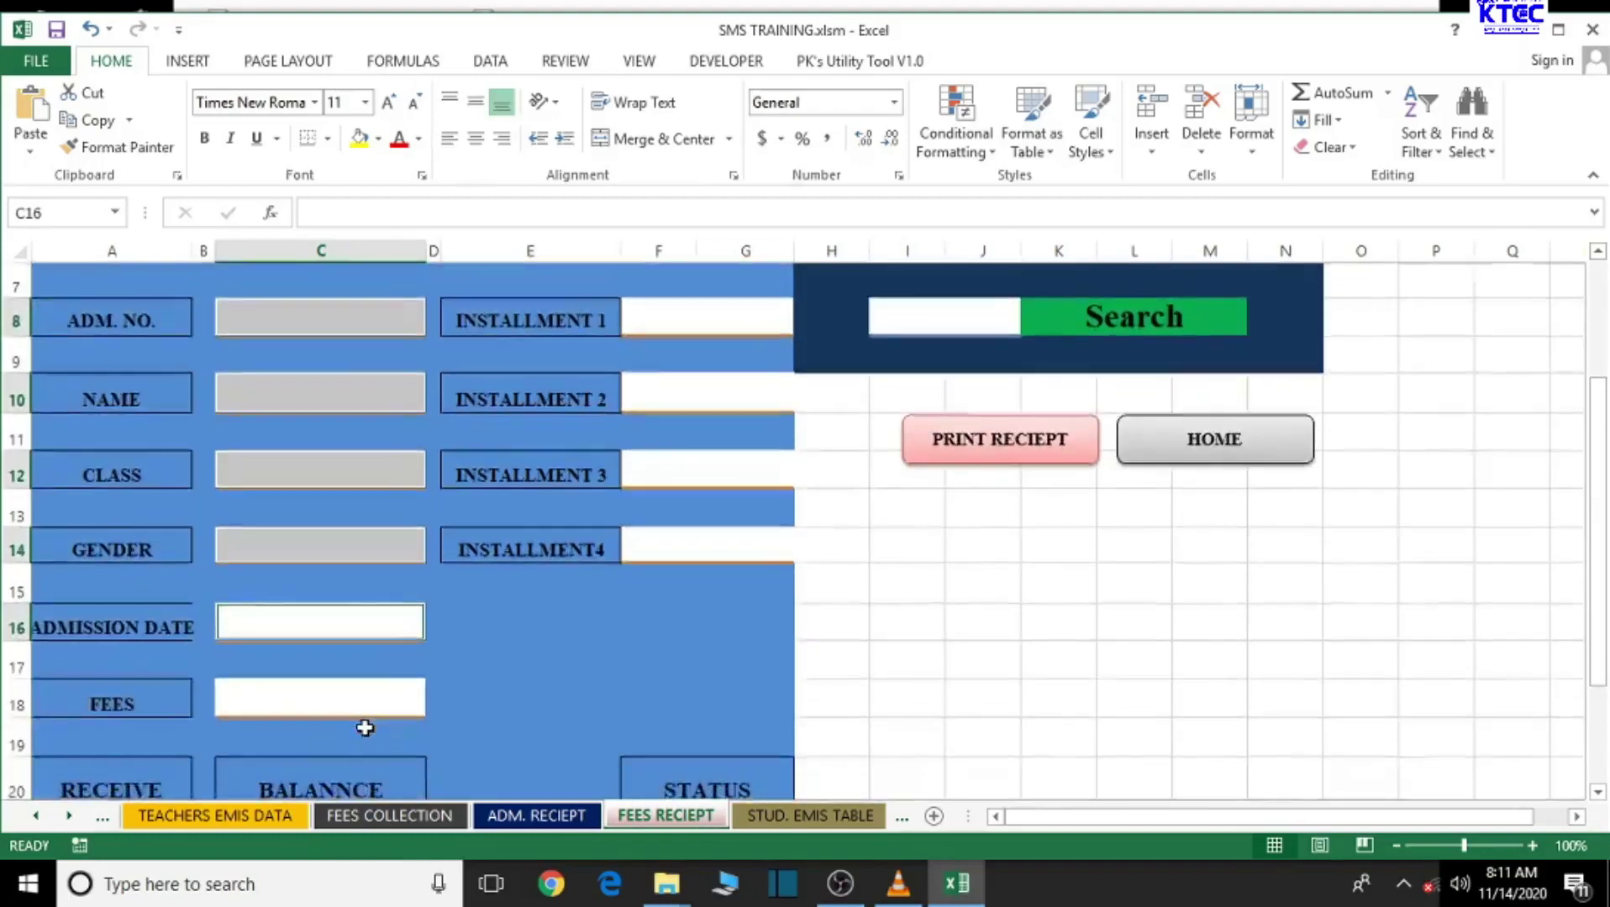
left_click(342, 593)
Step: Add the RECEIVE, BALANNCE, STATUS and INSTALLMENT 1–4 cells, then make everything bold and centred
scroll(341, 636, "down", 1)
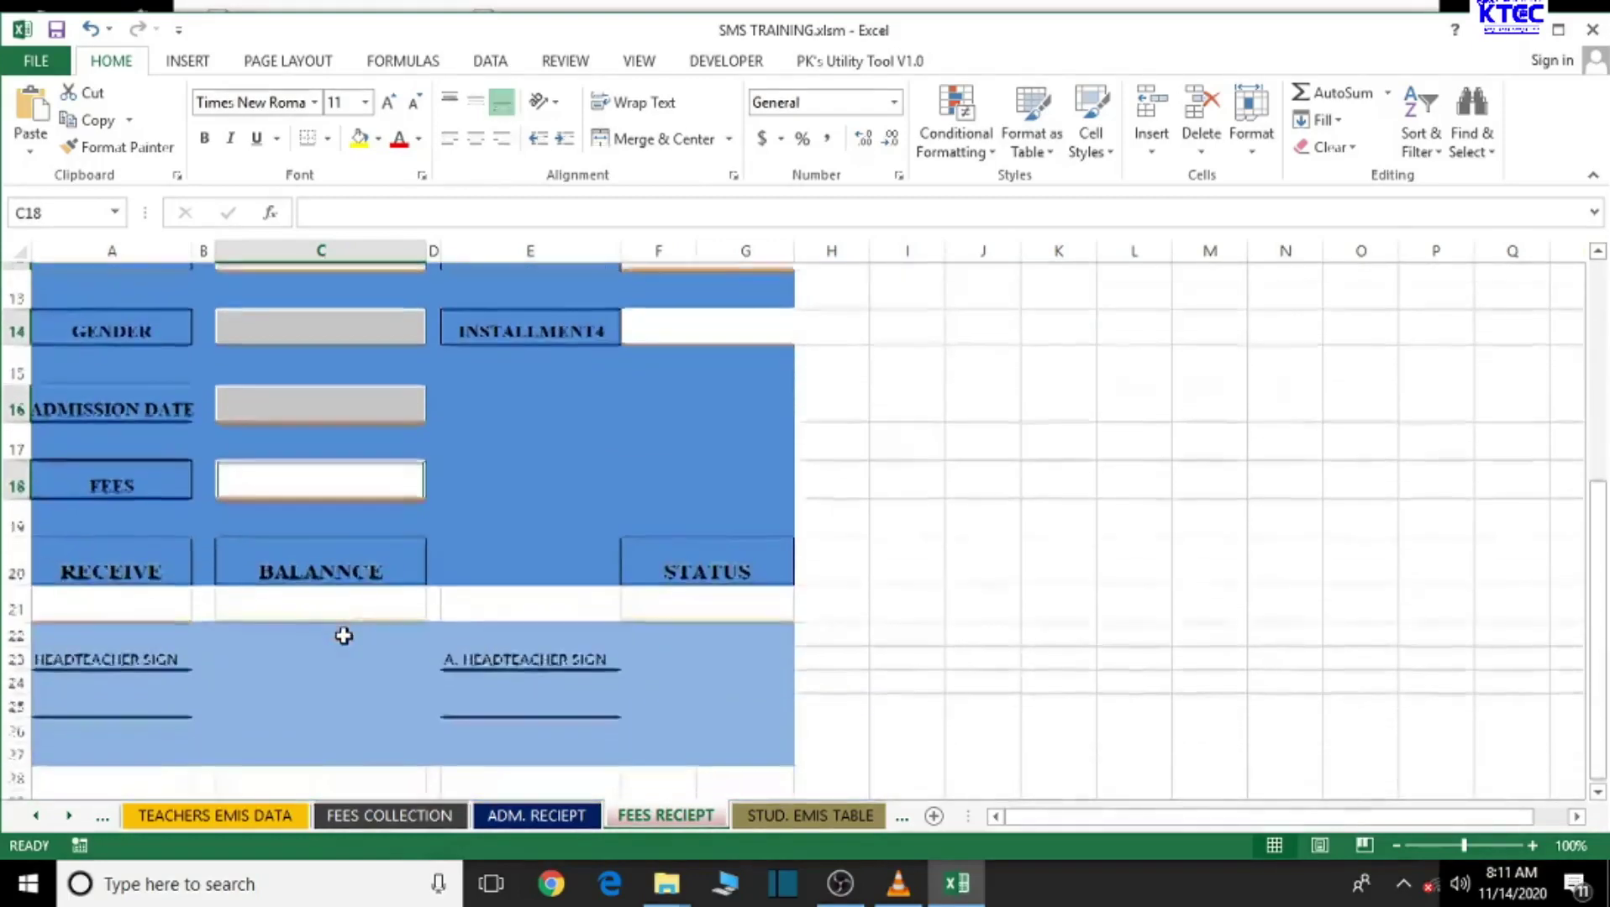
left_click(172, 610)
left_click(280, 603)
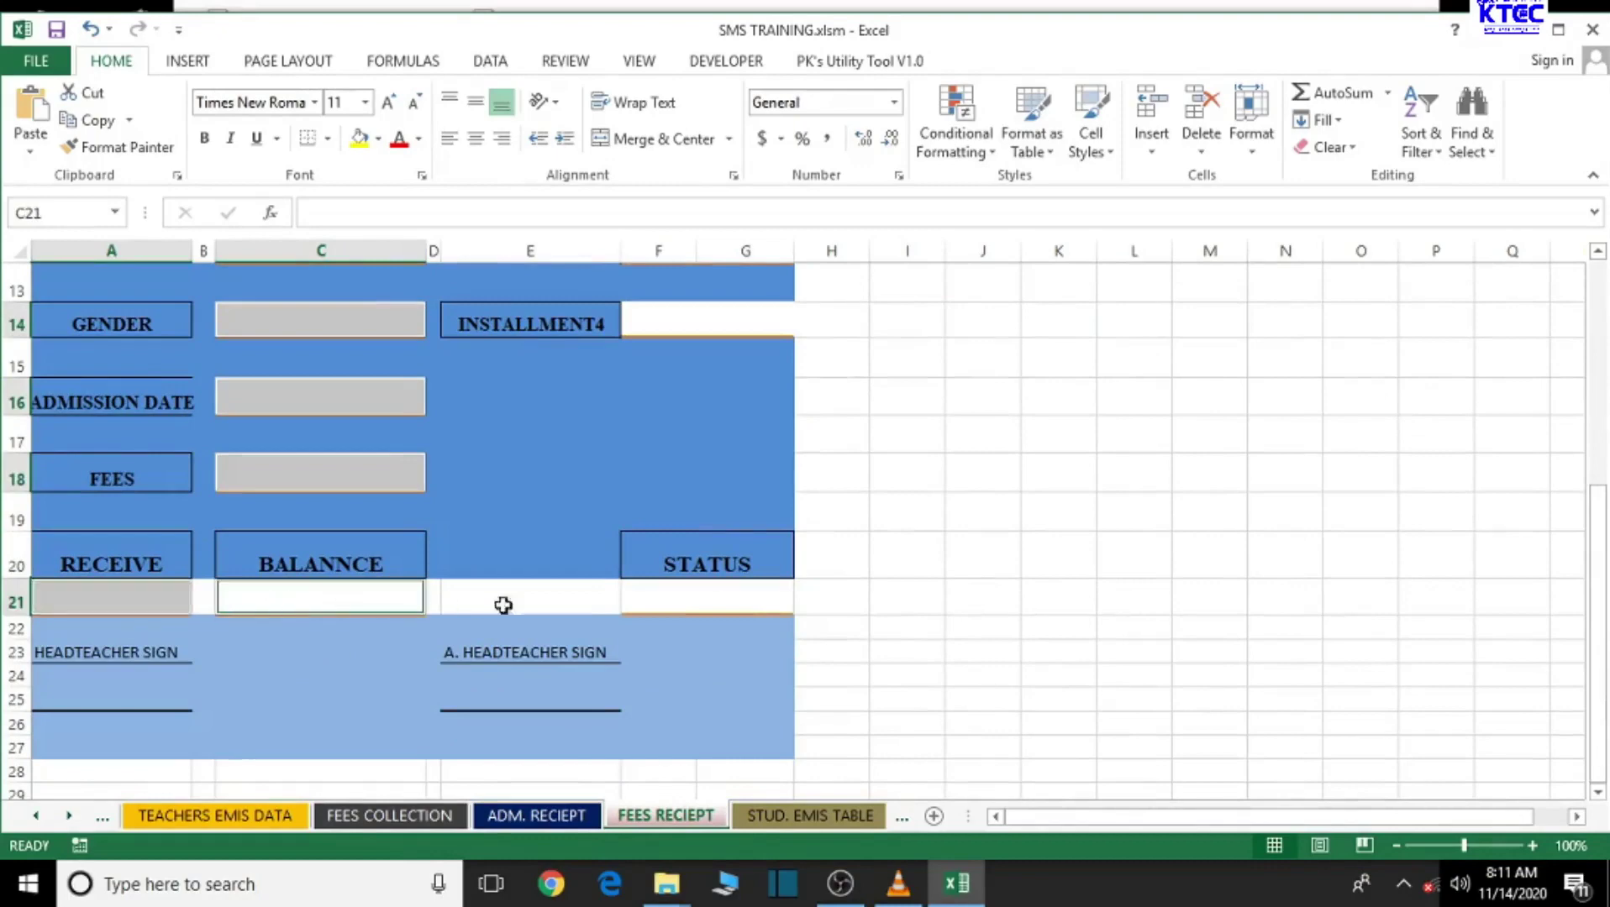
left_click(652, 600)
scroll(663, 592, "up", 2)
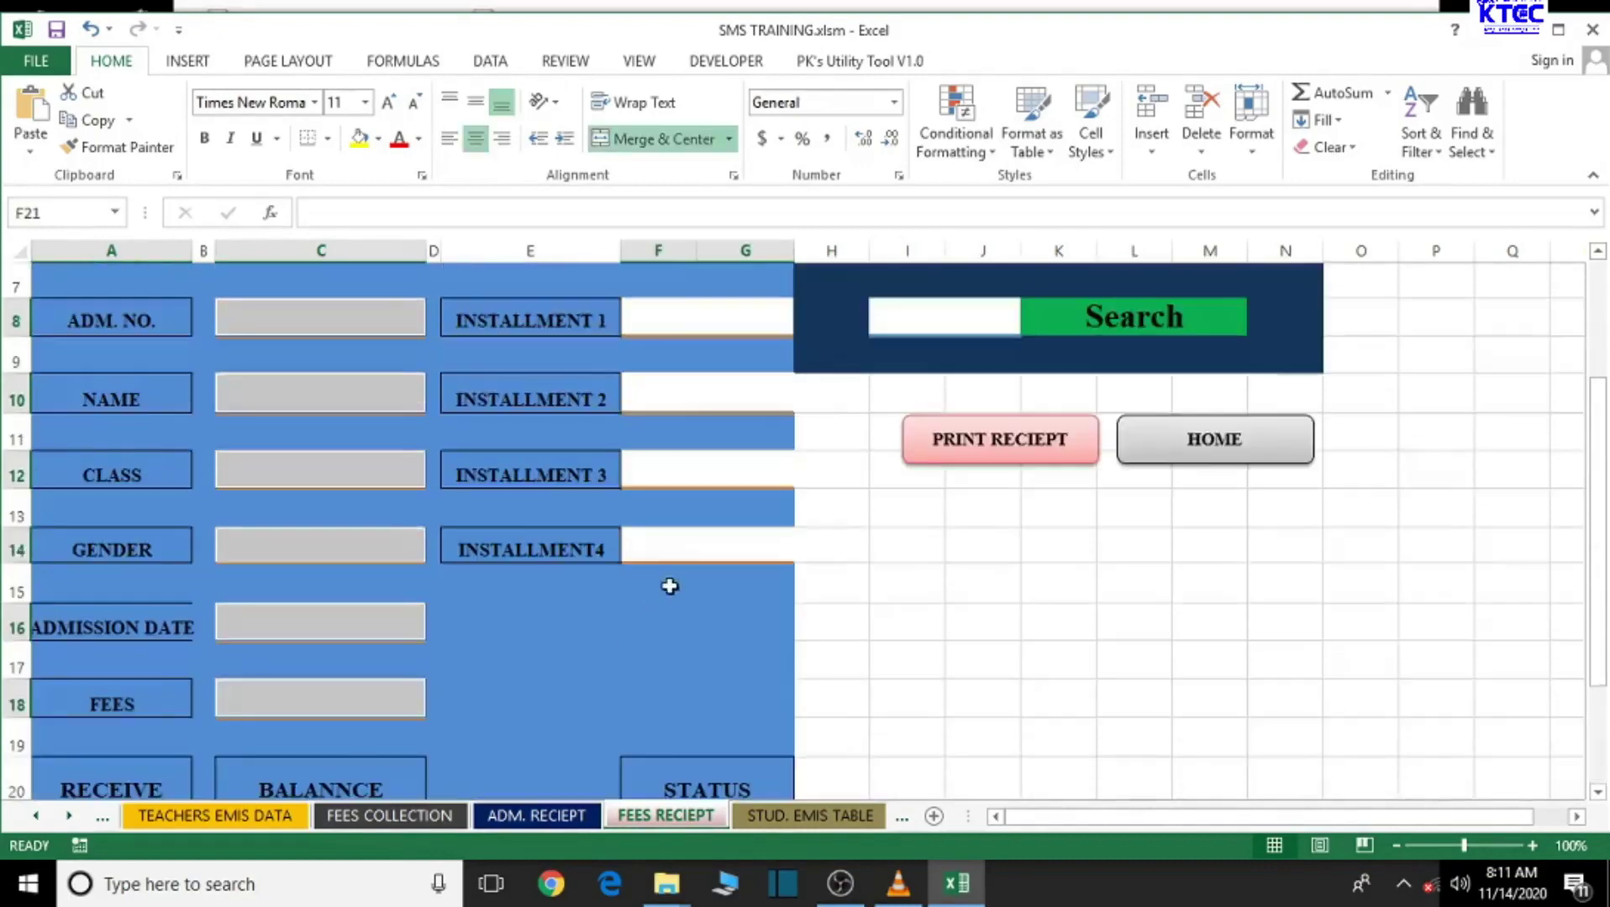
left_click(694, 552)
left_click(710, 475)
left_click(712, 383)
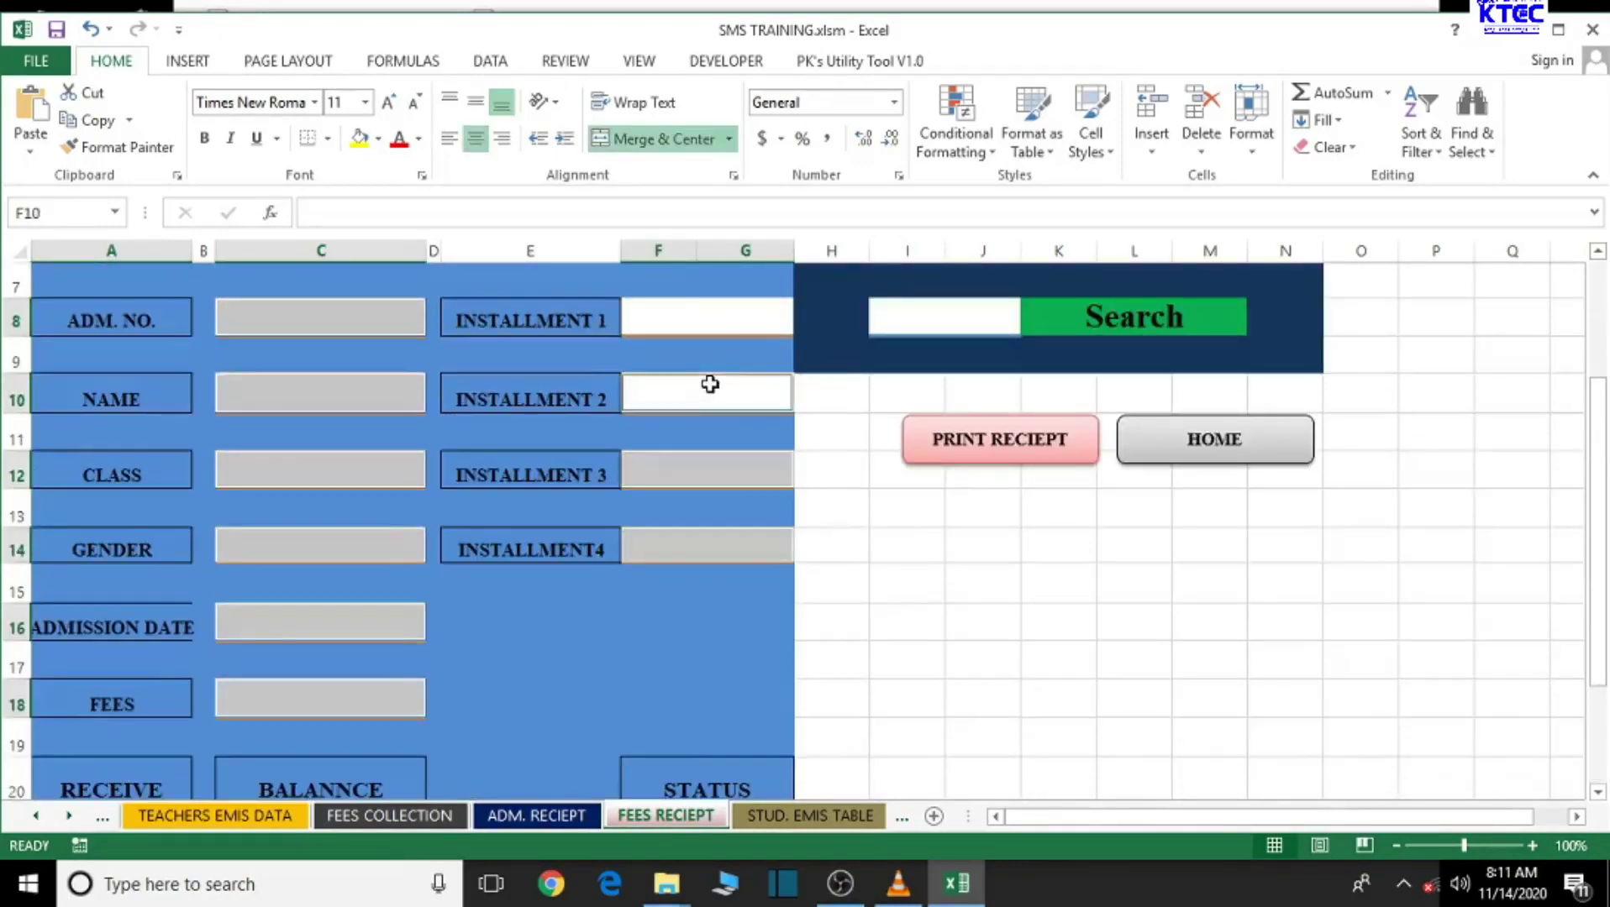
left_click(705, 326)
scroll(683, 429, "up", 1)
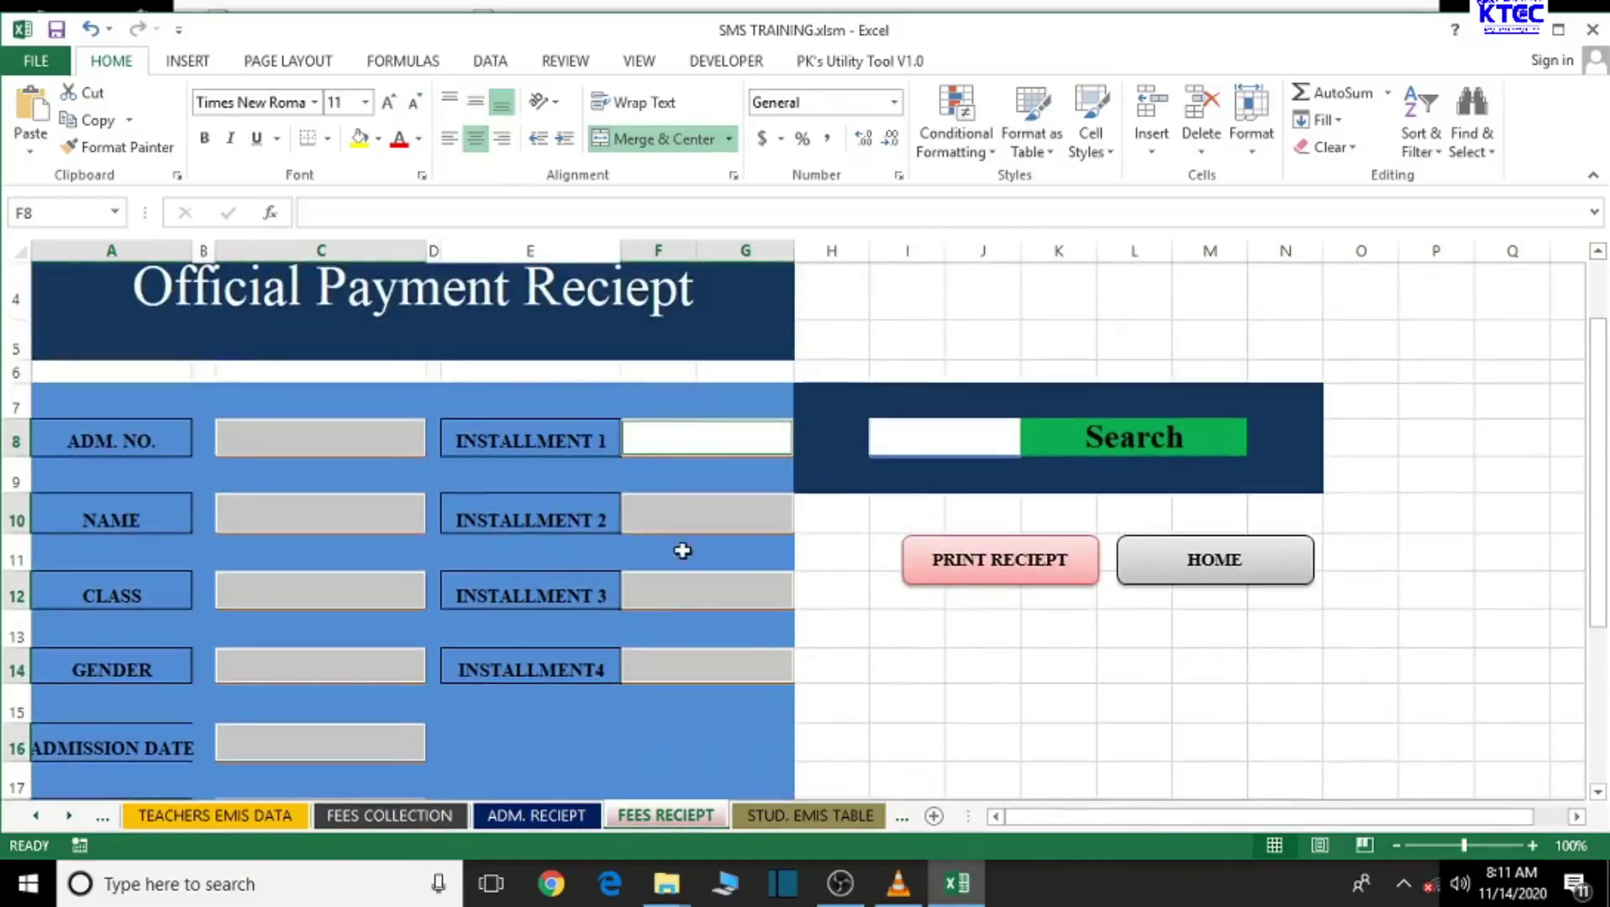
left_click(204, 138)
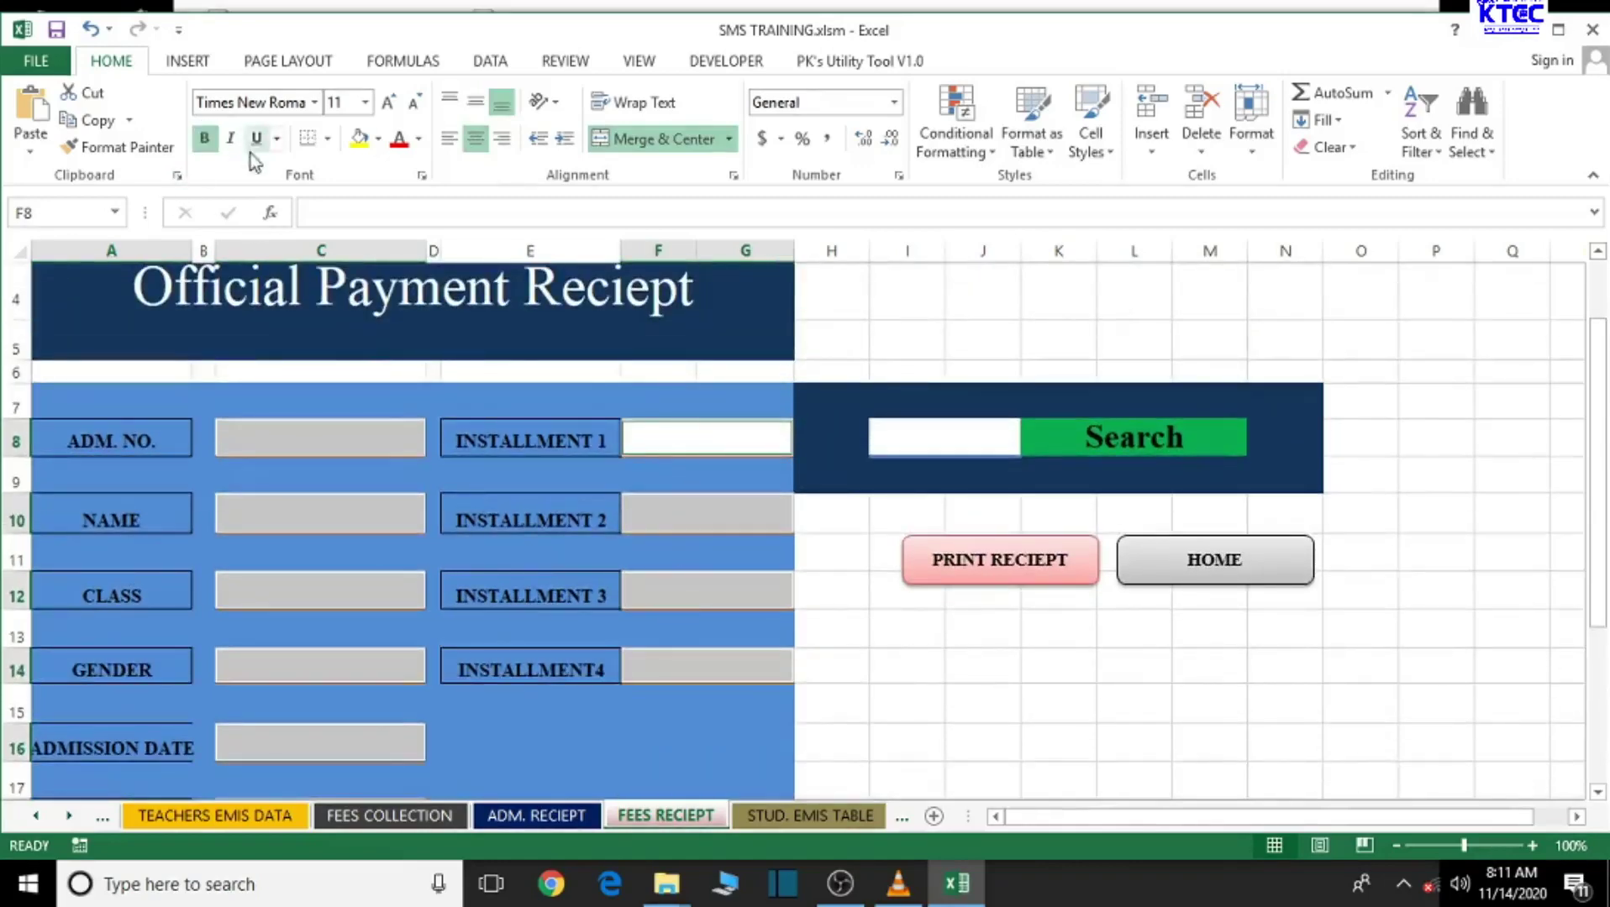
left_click(476, 137)
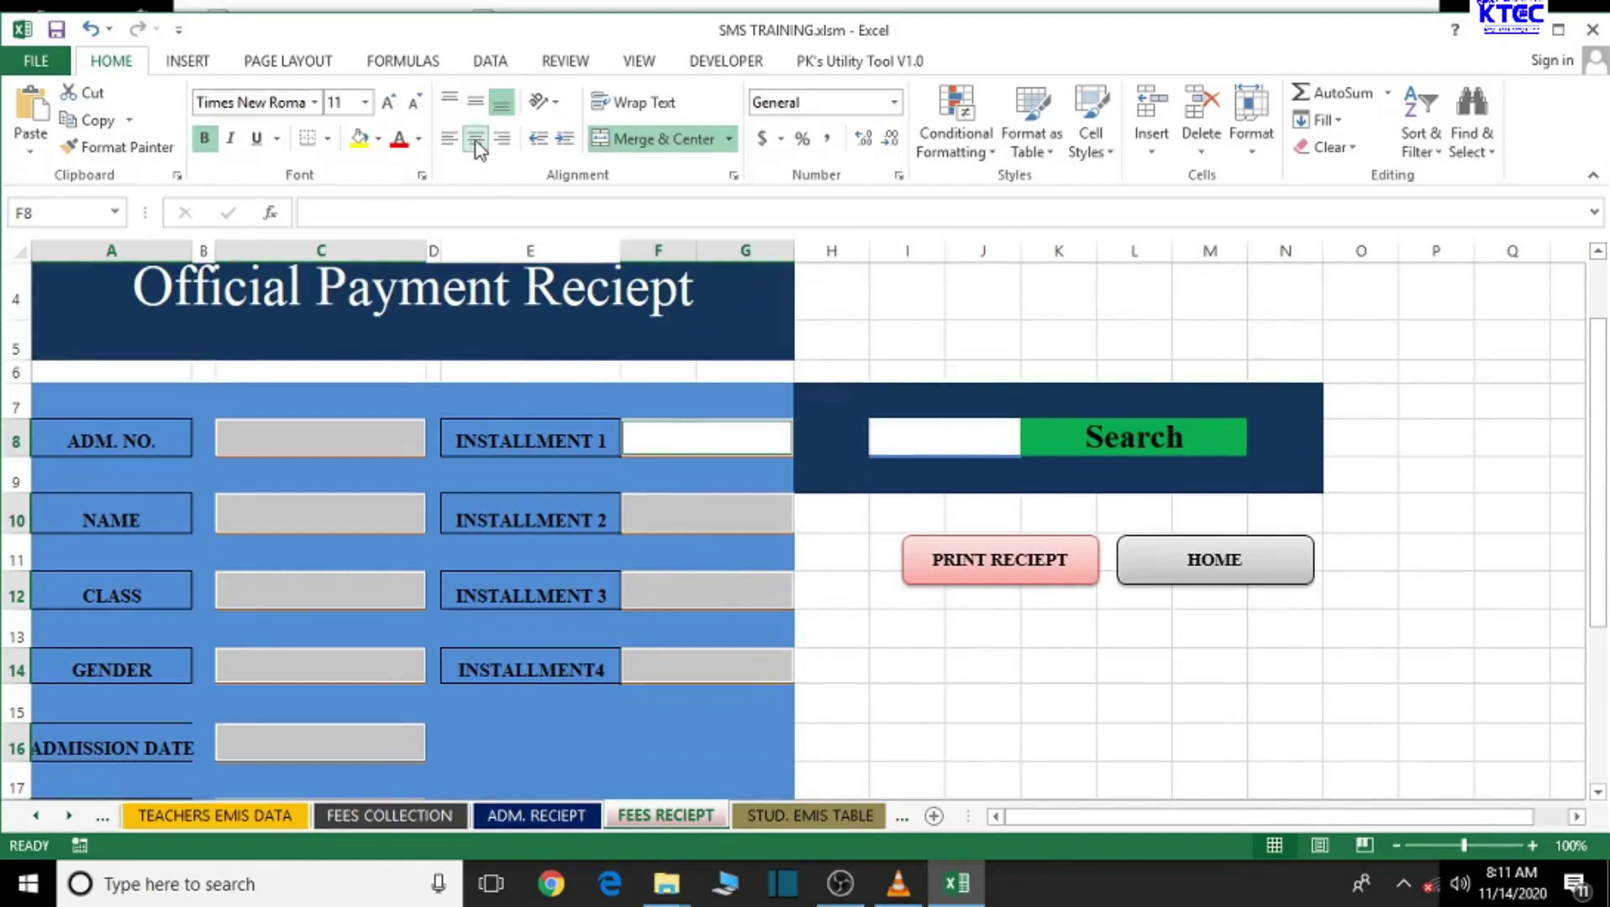
Step: Enter a test value 1 in the NAME cell C10, then delete it
left_click(317, 519)
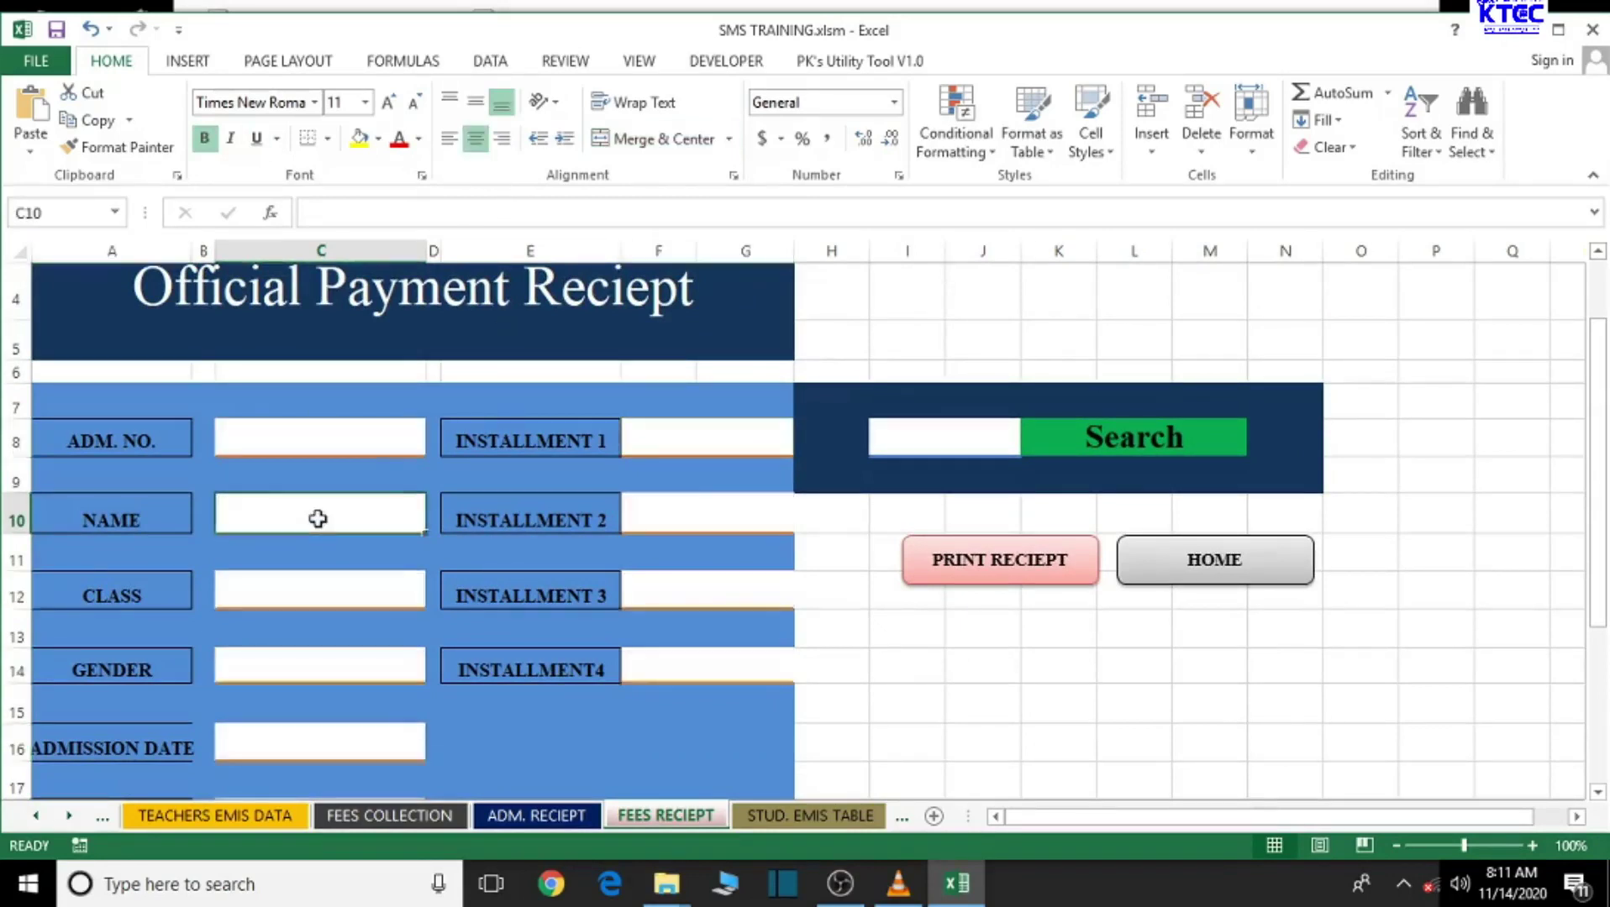
type("1")
key("Return")
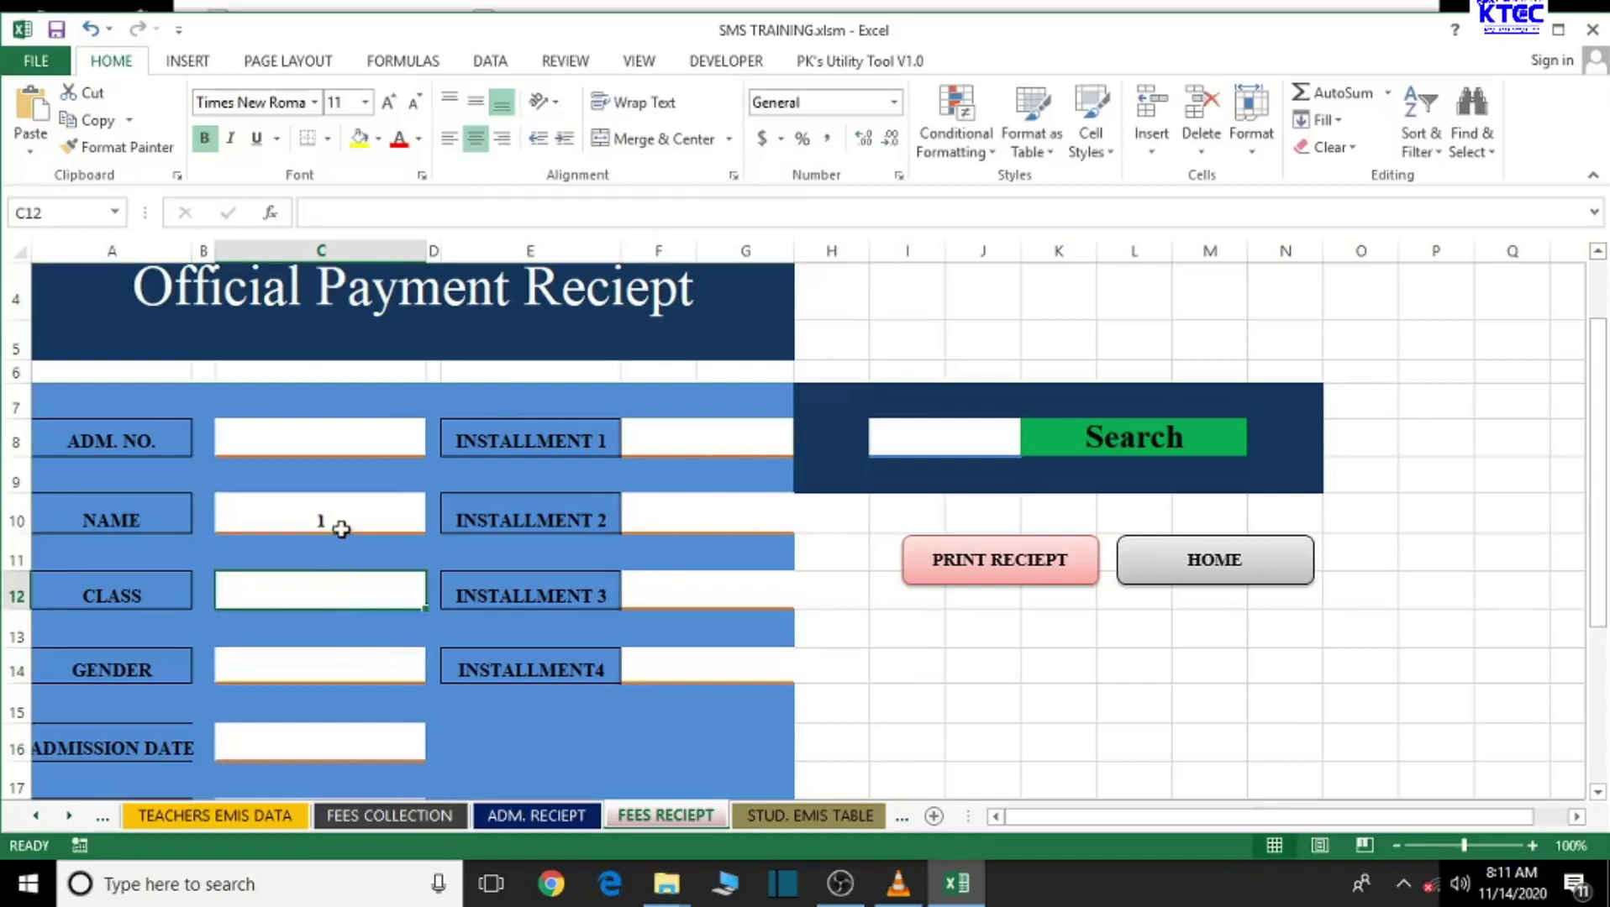
left_click(341, 528)
key("BackSpace")
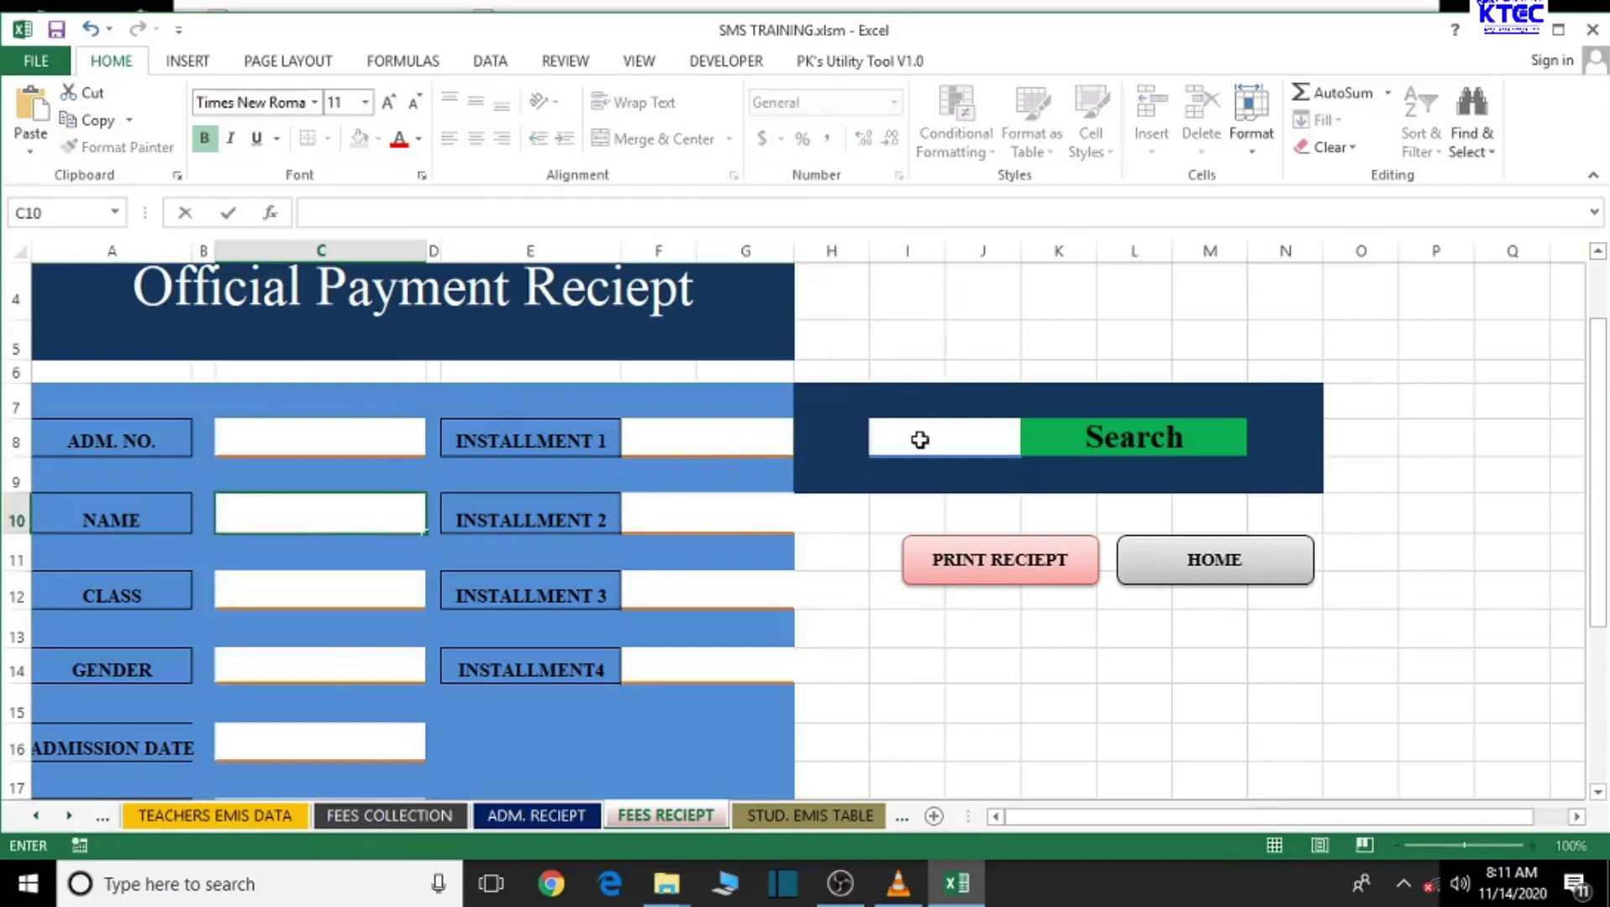
Step: Search for admission number 1, then clear the search box I8
left_click(909, 440)
type("1")
left_click(1134, 439)
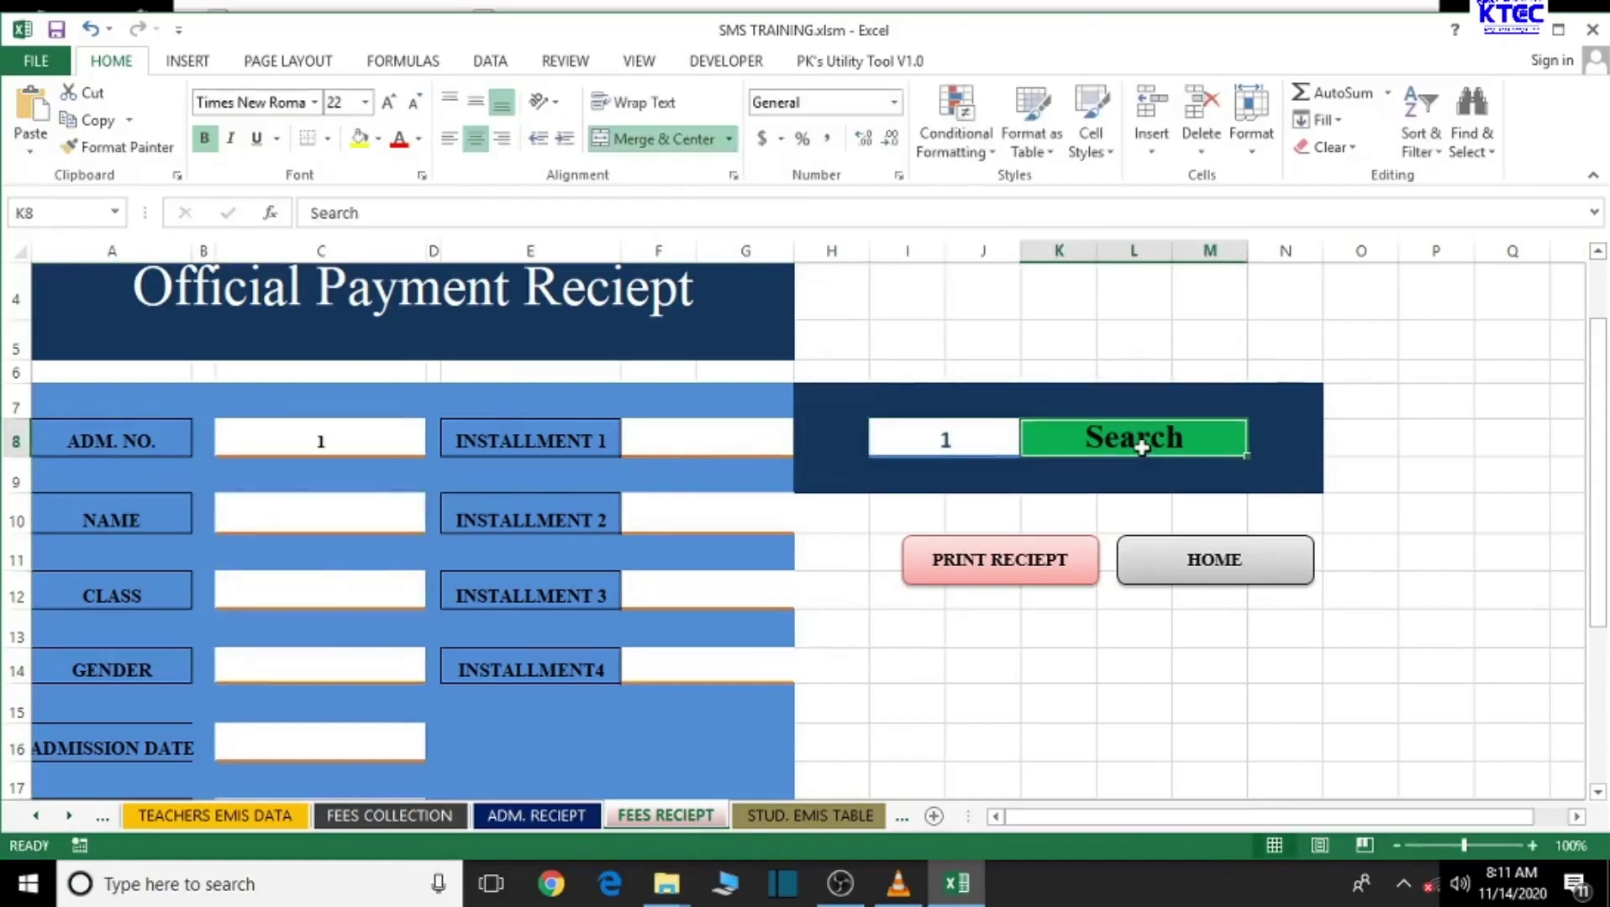
left_click(969, 445)
key("BackSpace")
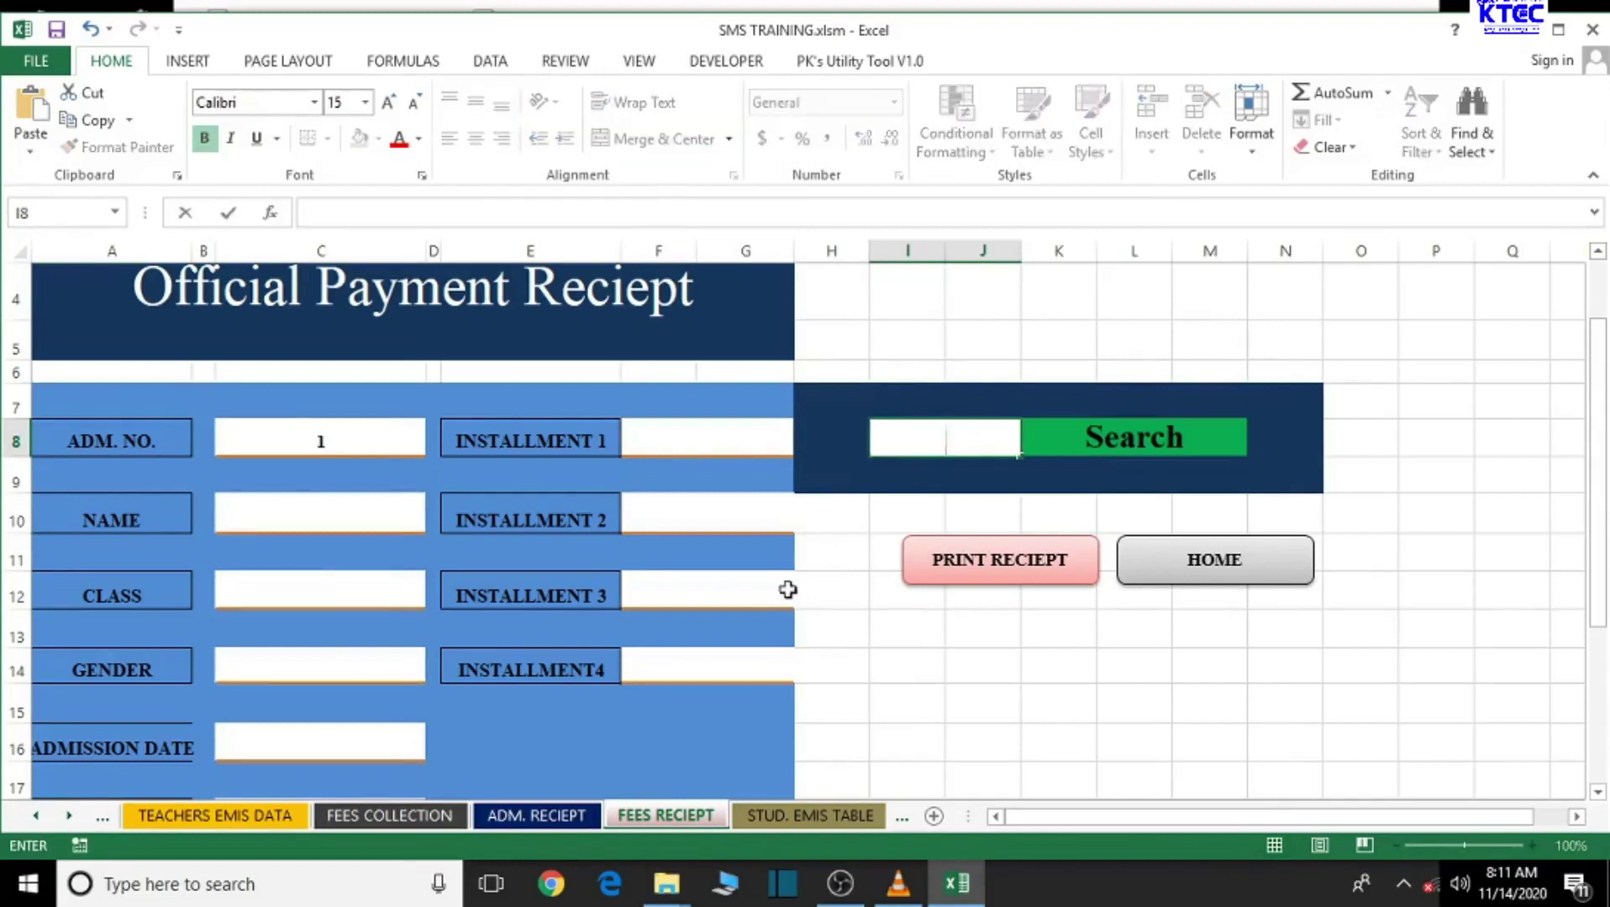
left_click(958, 641)
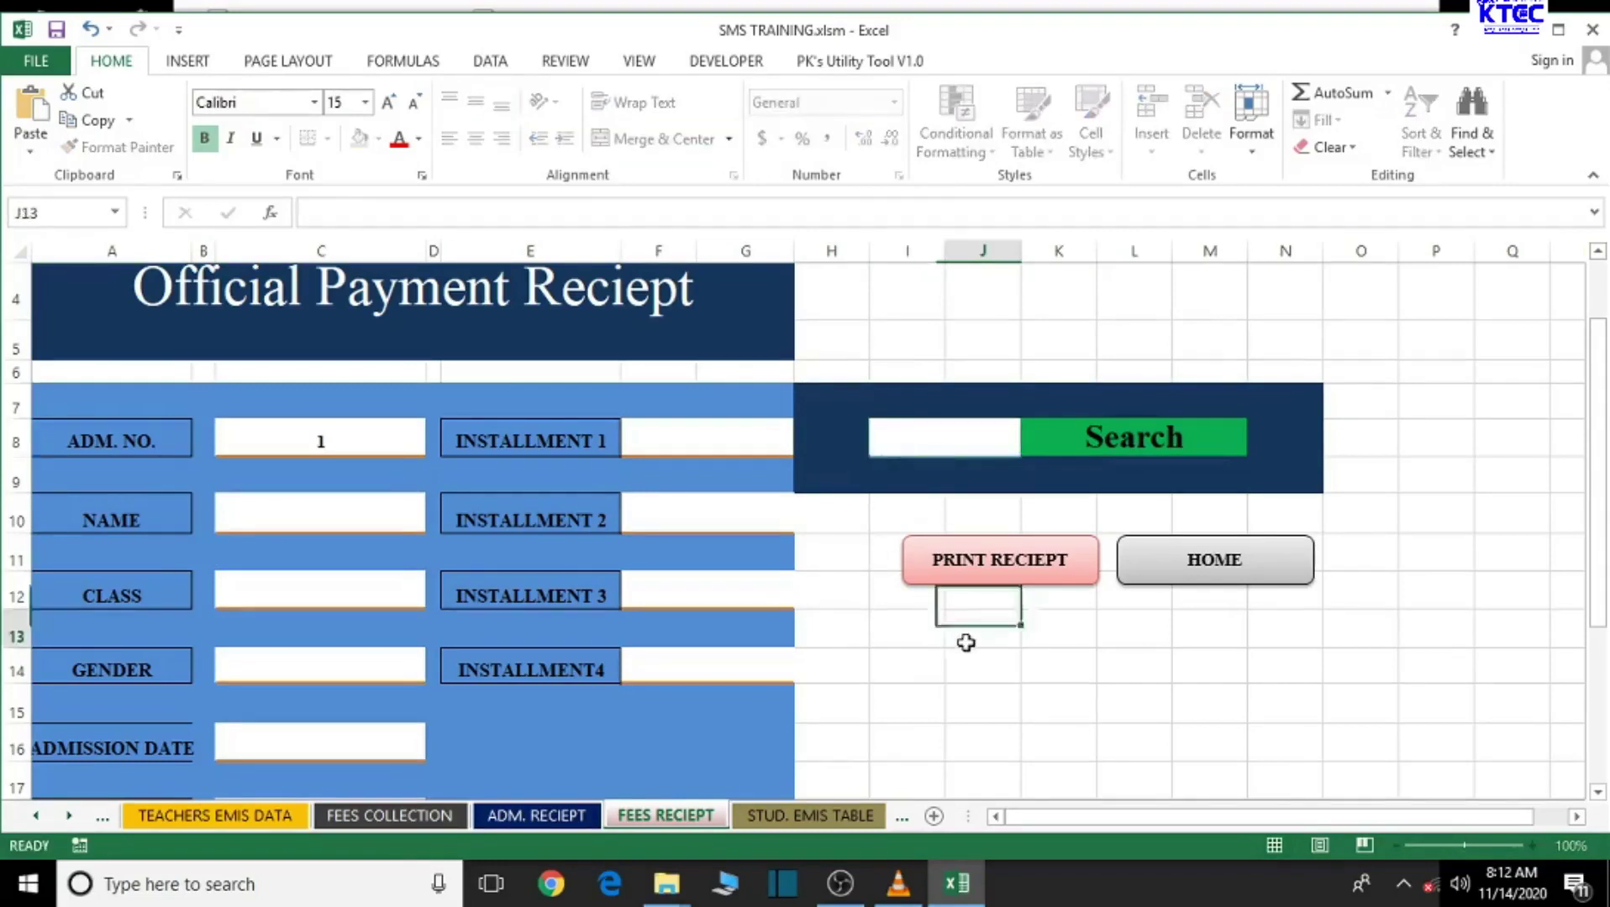
left_click(334, 437)
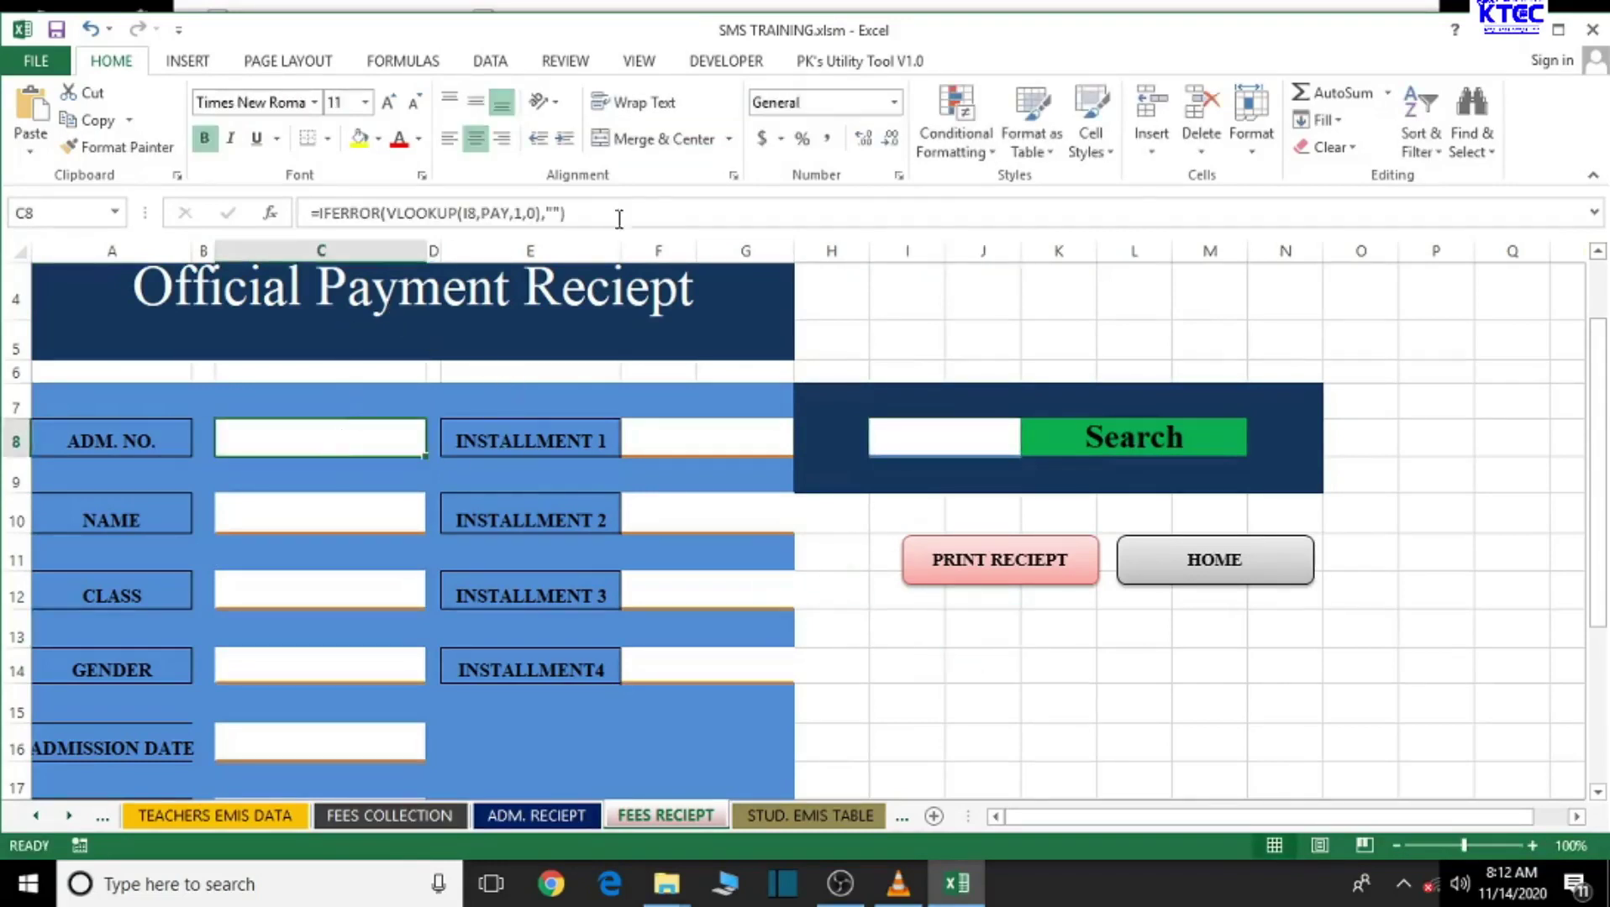
left_click_drag(589, 218, 308, 216)
left_click_drag(632, 215, 325, 216)
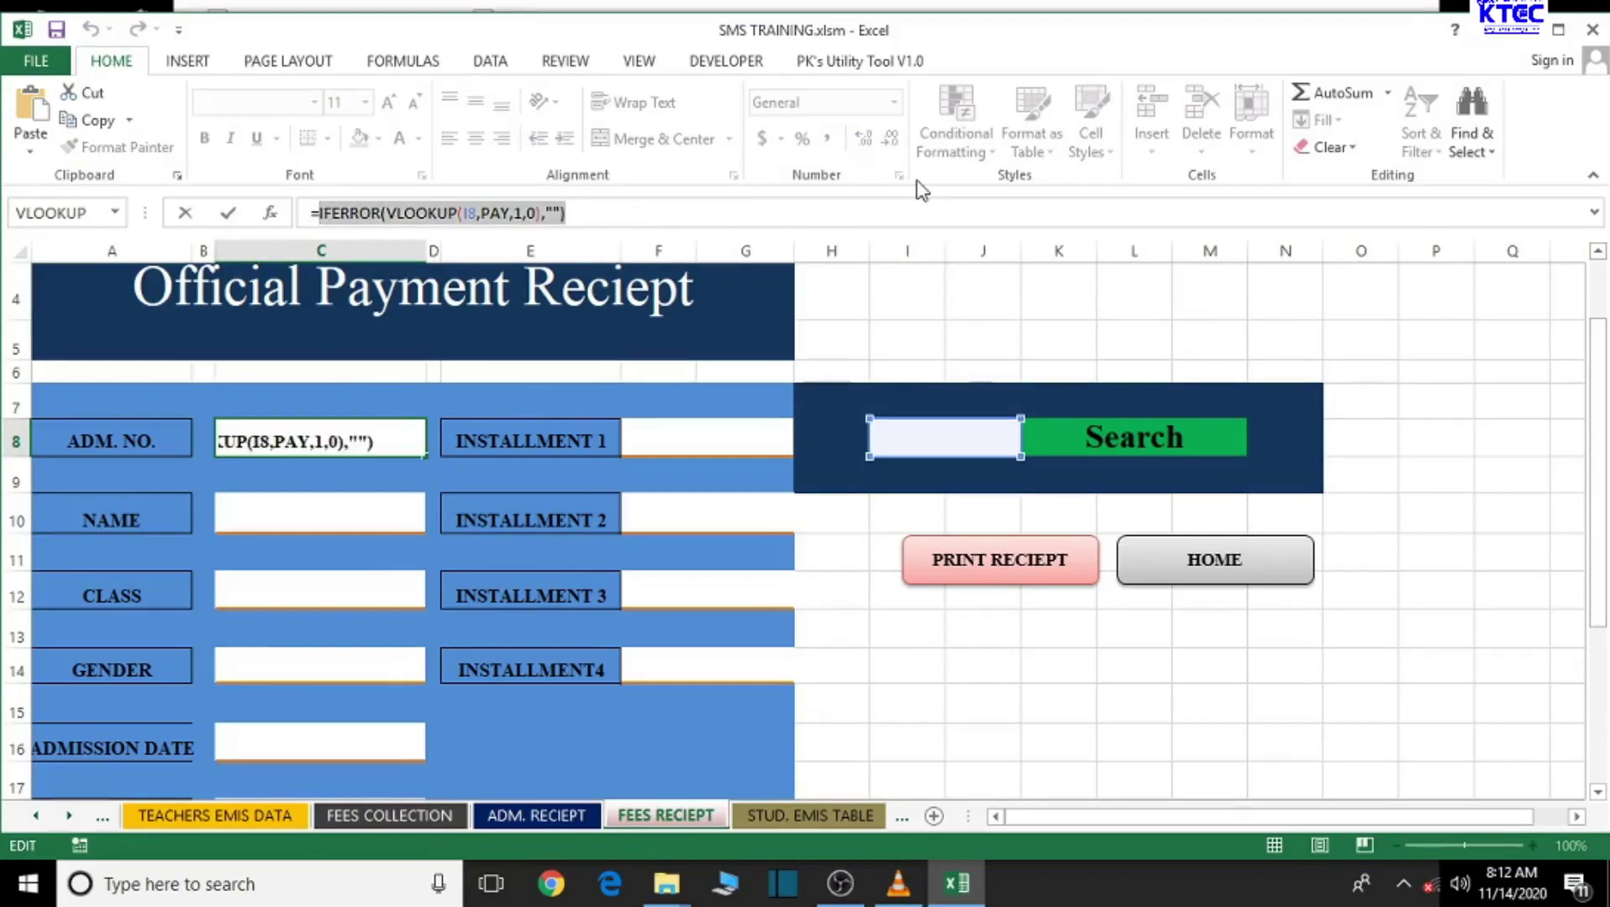
left_click(266, 520)
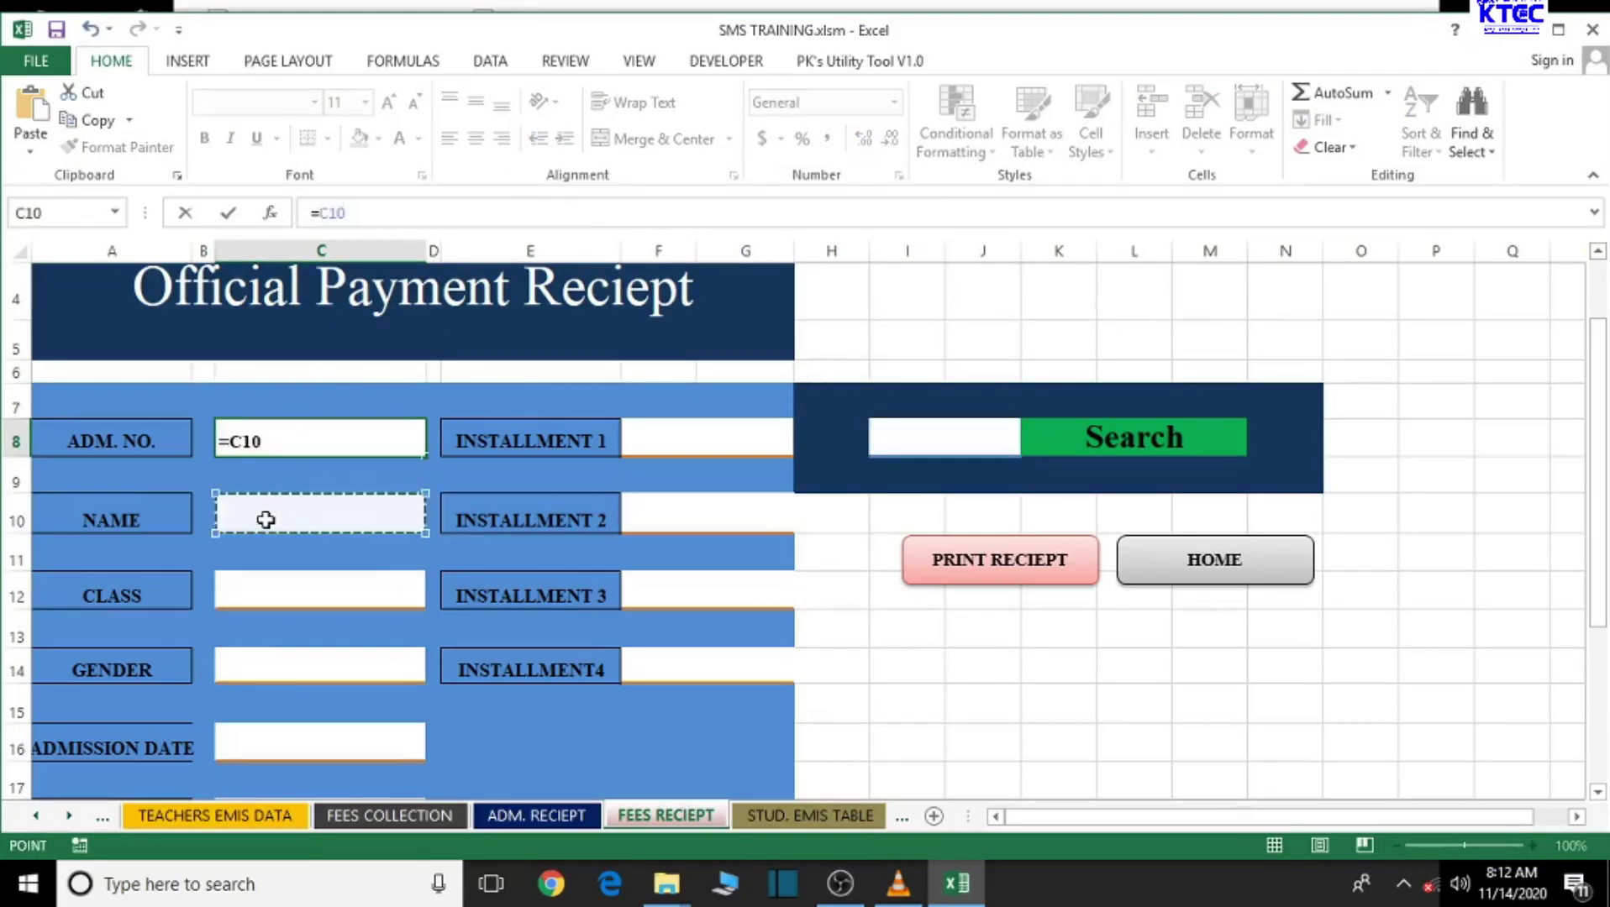
key("Escape")
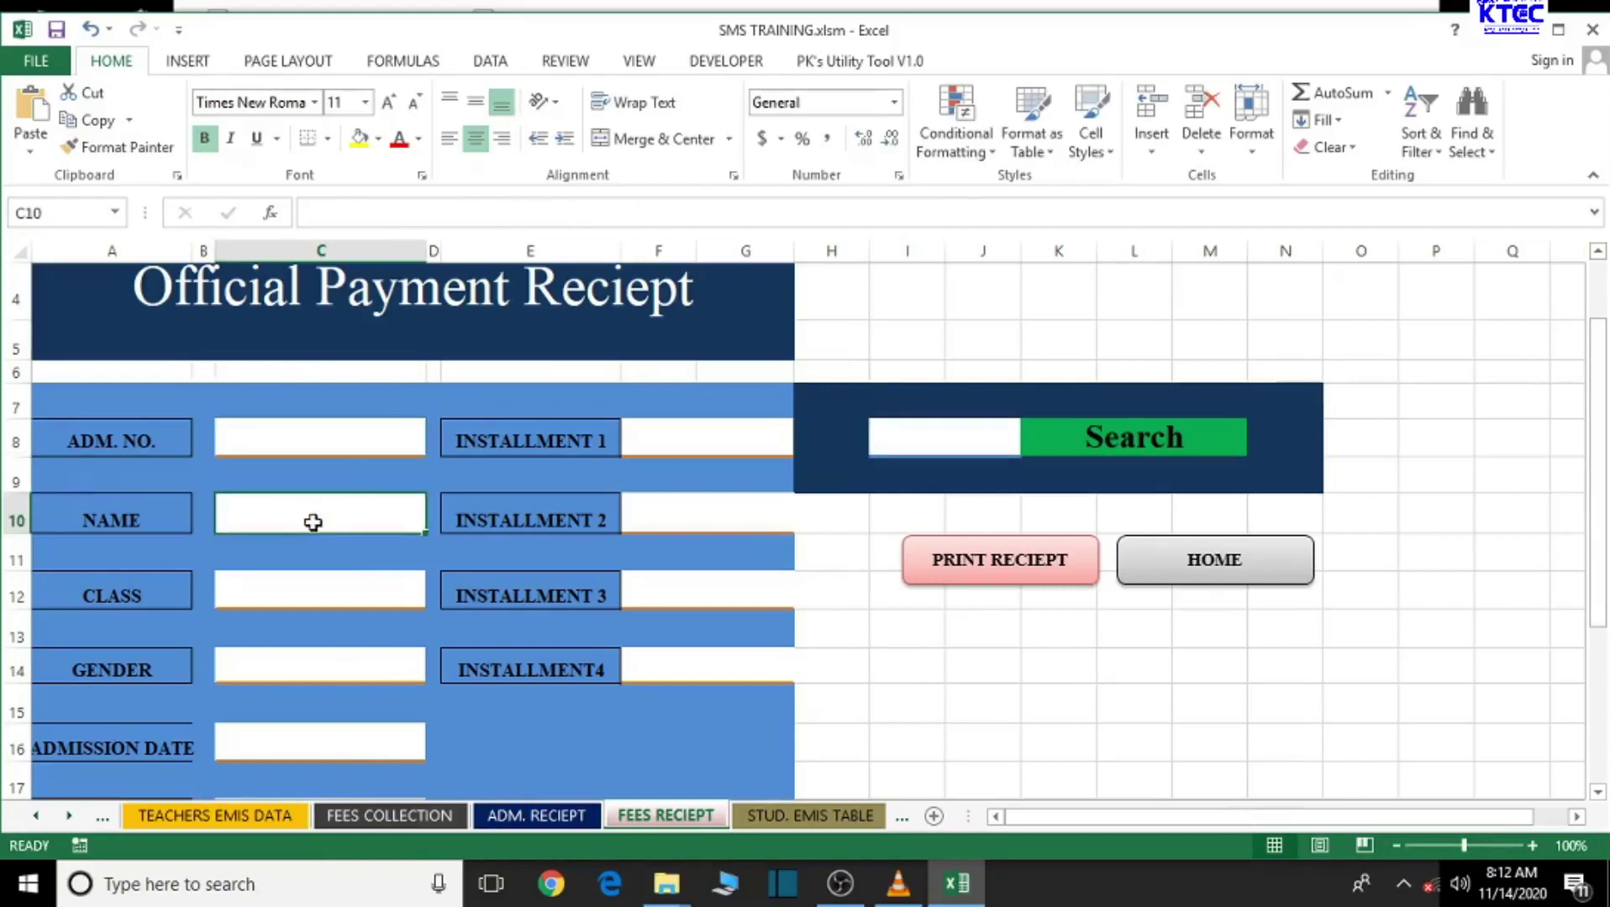
left_click(320, 441)
key("Delete")
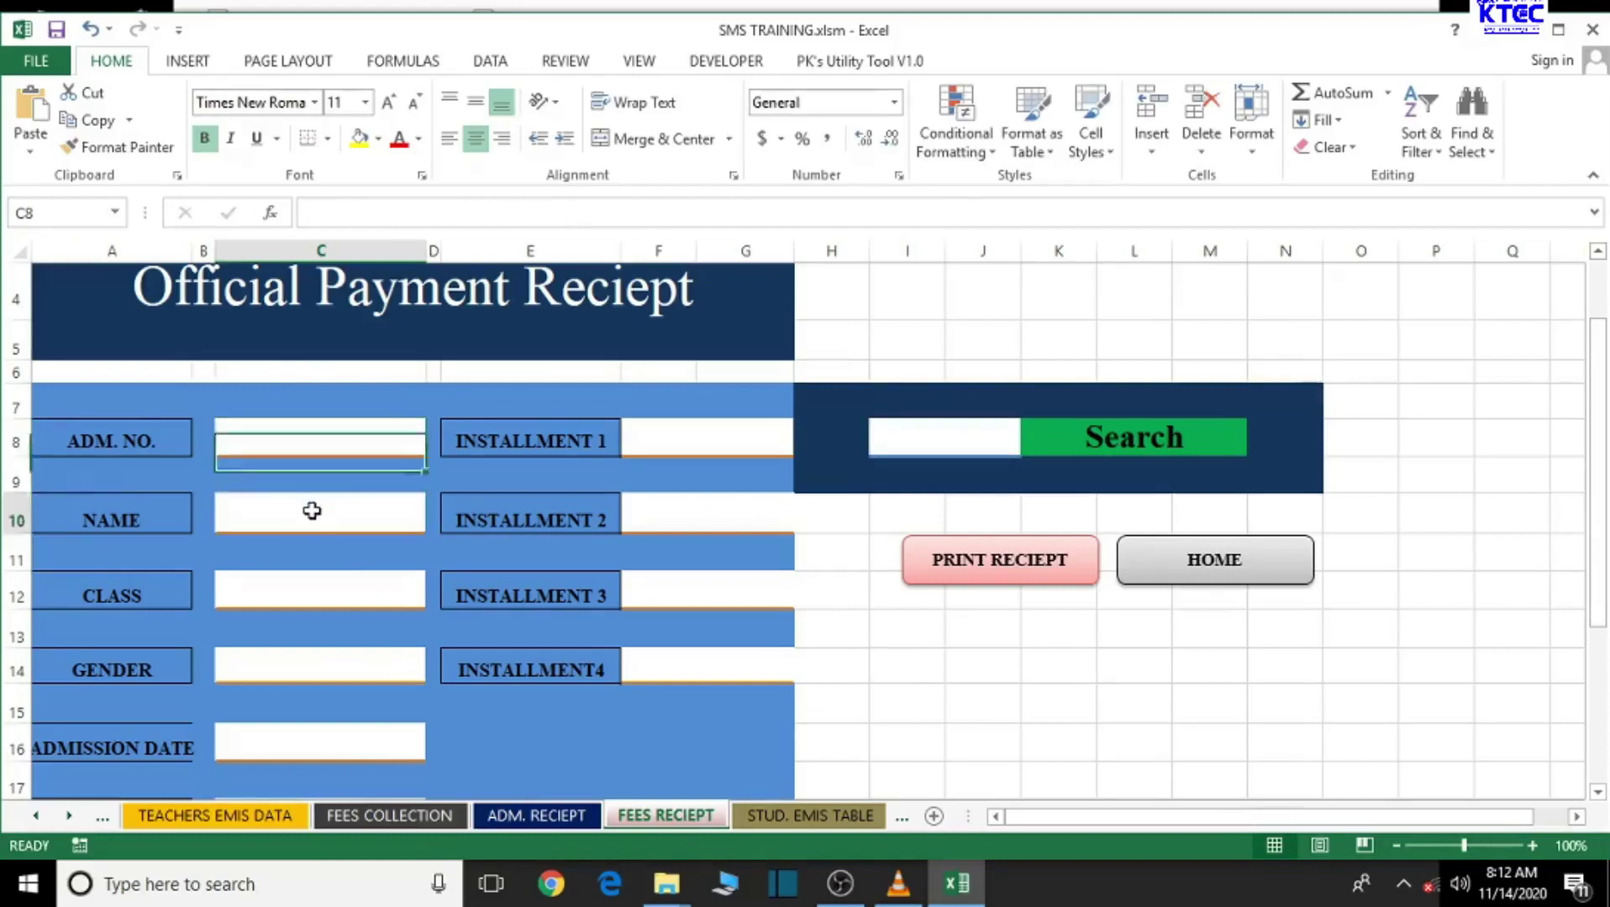
Step: Paste the IFERROR lookup formula into NAME cell C10 with column index 2
left_click(312, 511)
type("=")
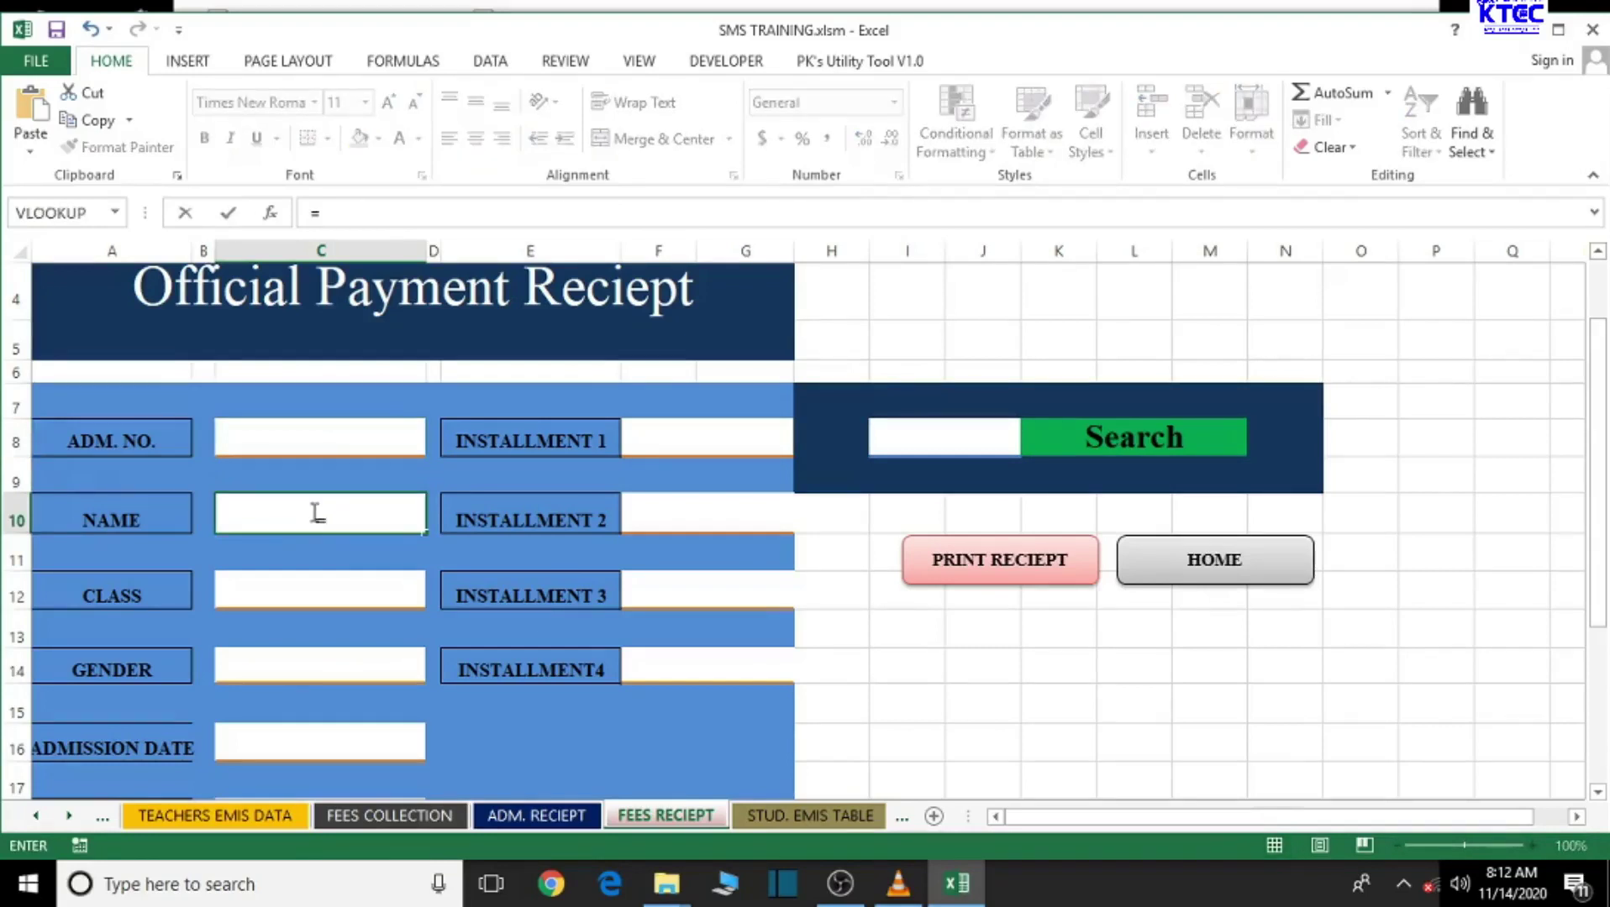
key("ctrl+v")
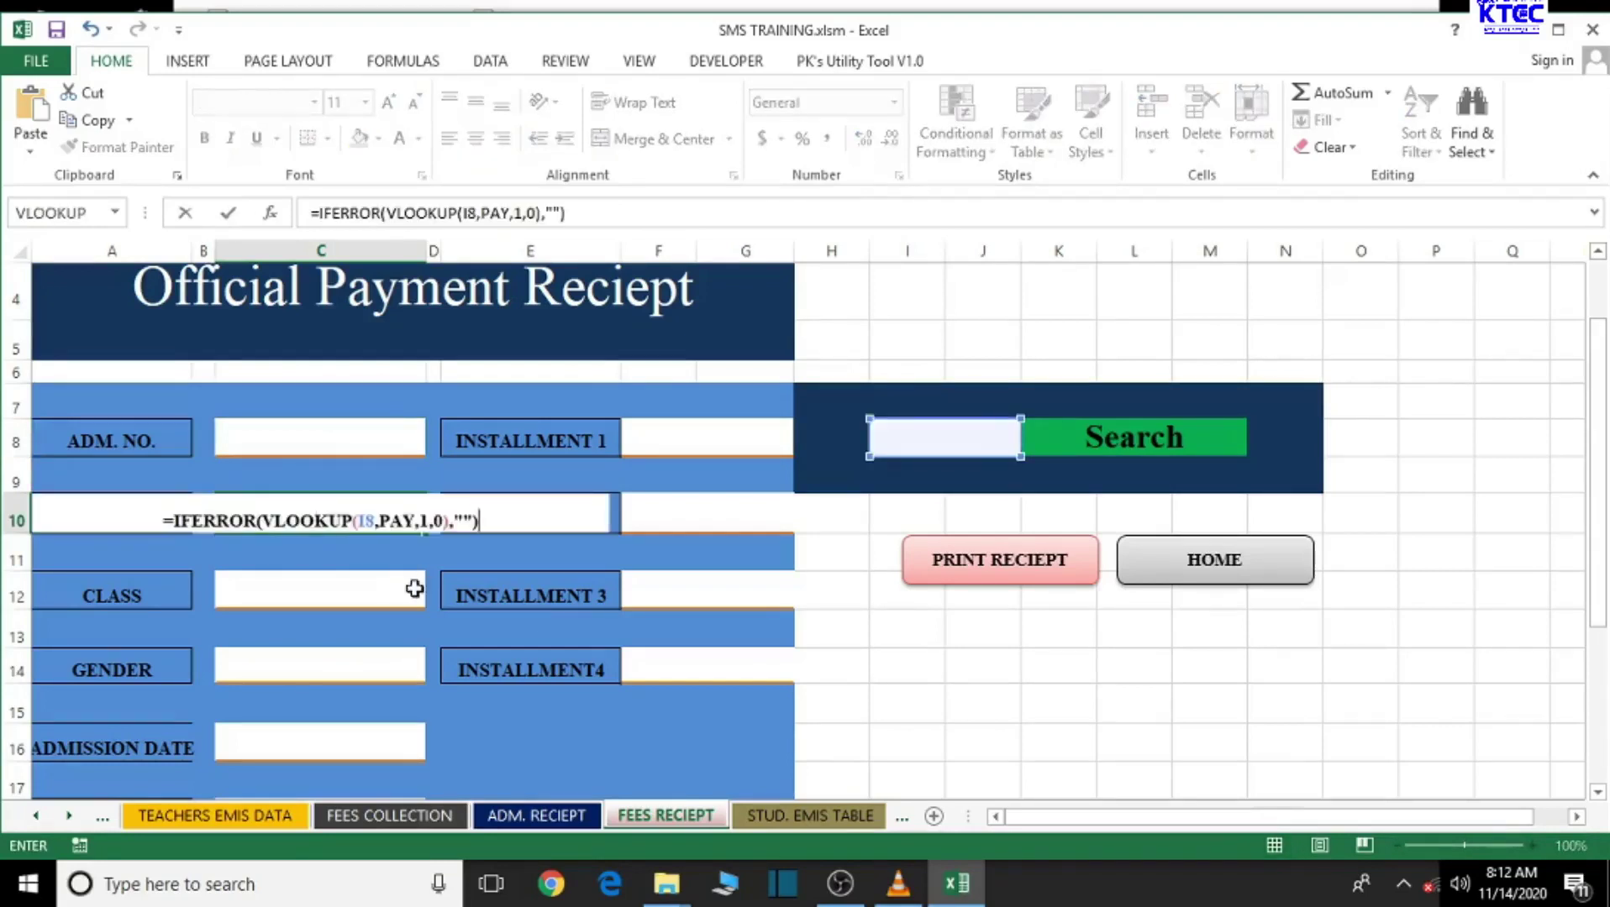
left_click(427, 522)
key("BackSpace")
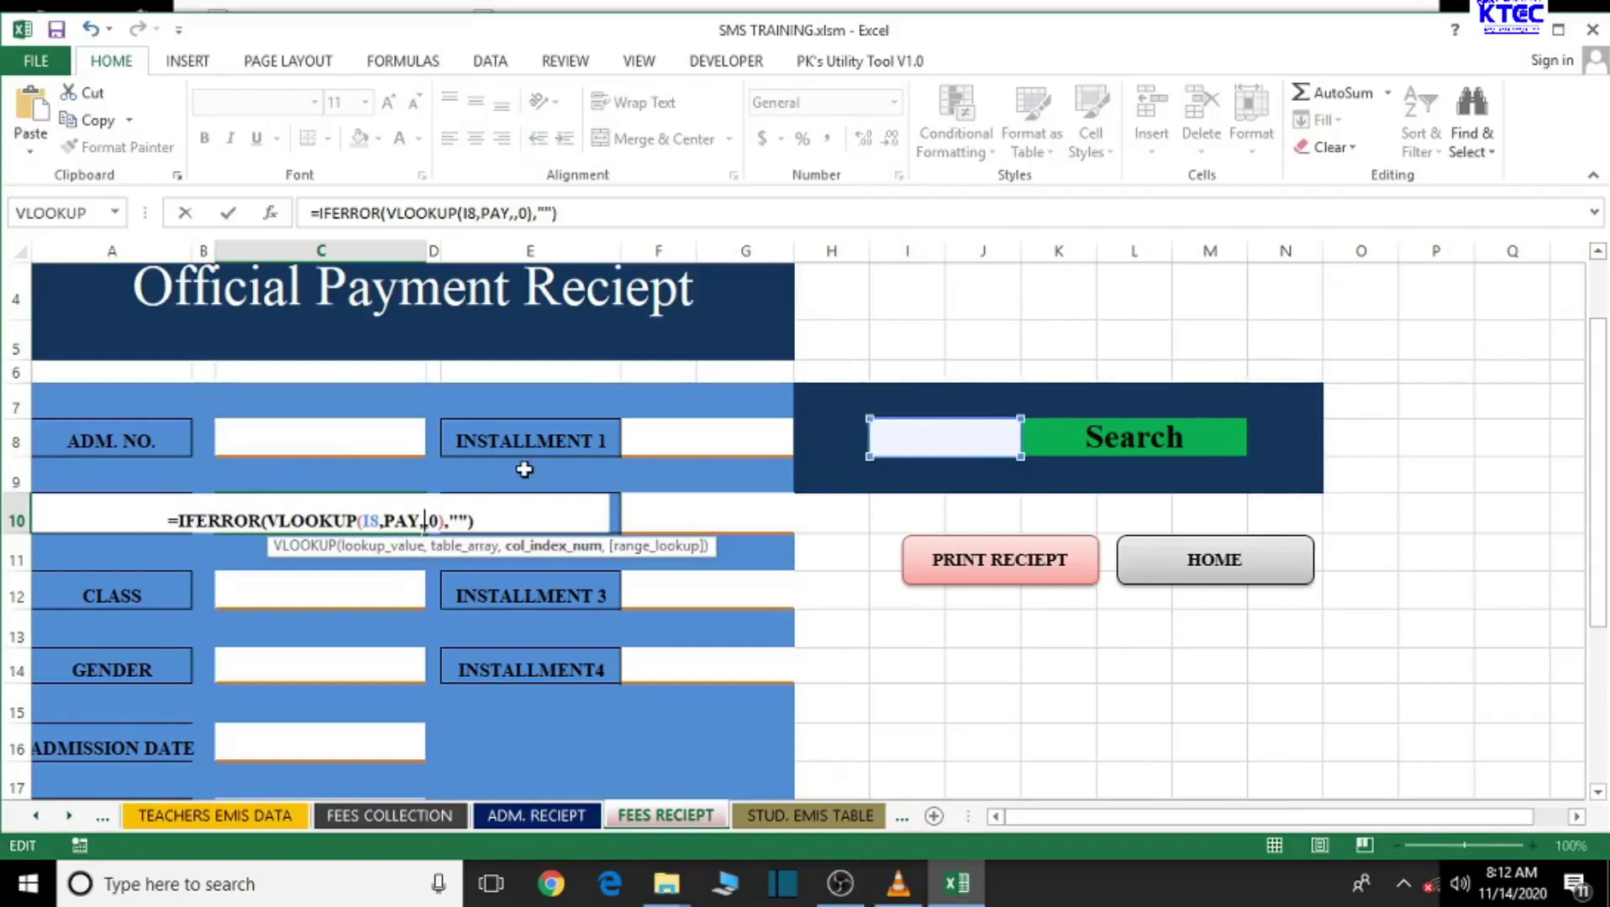
type("2")
key("Return")
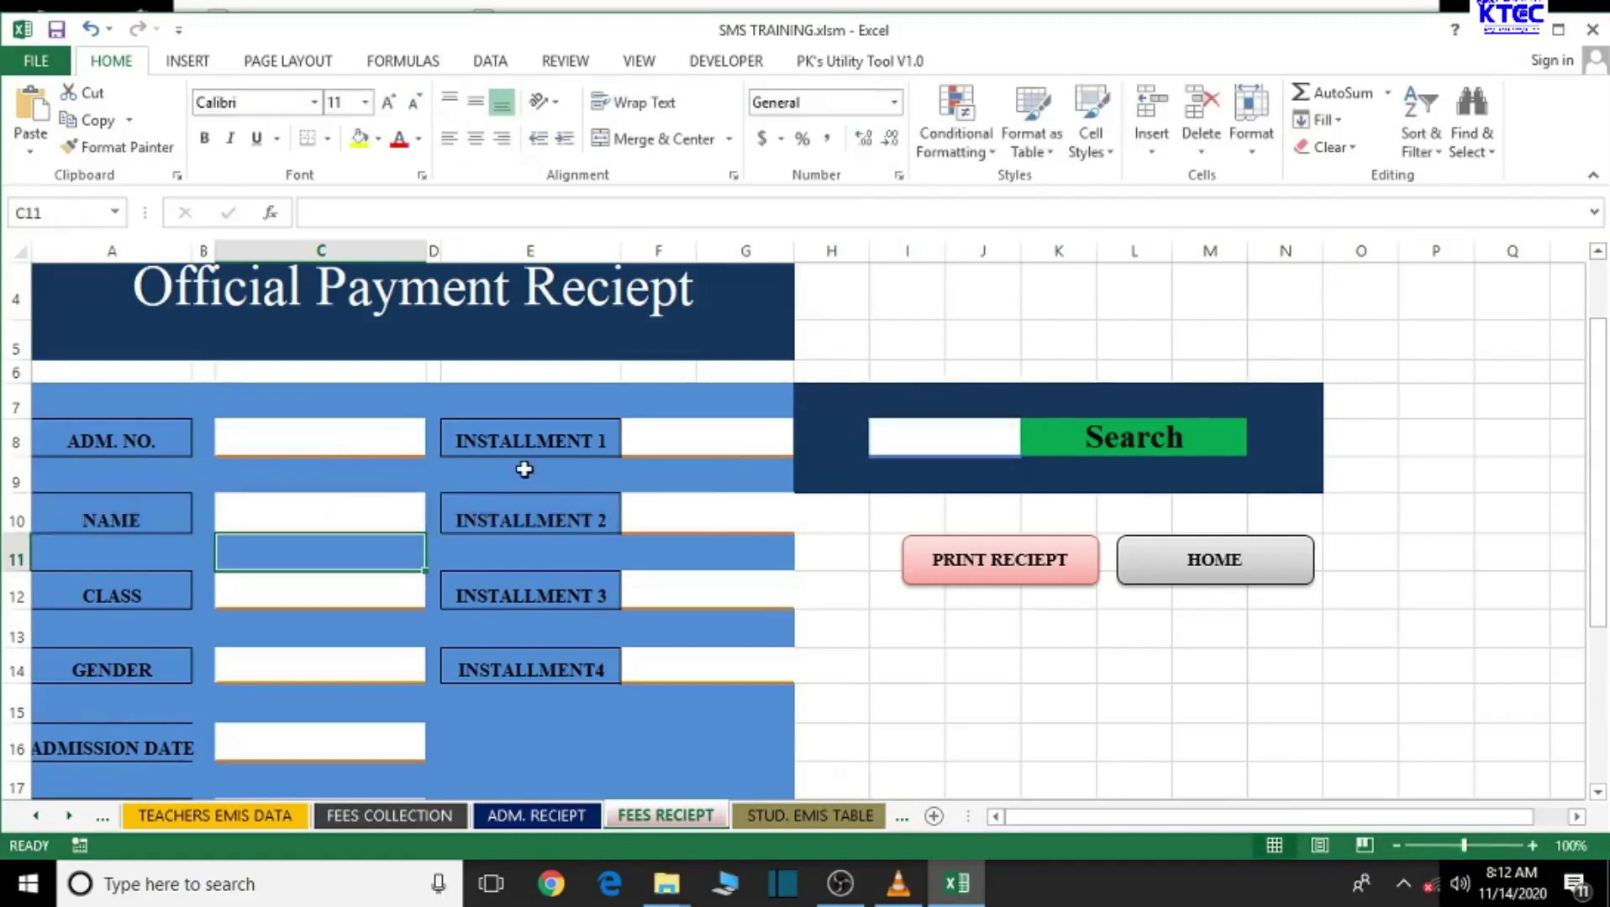
Step: Paste the IFERROR lookup formula into CLASS cell C12 with column index 3
left_click(359, 597)
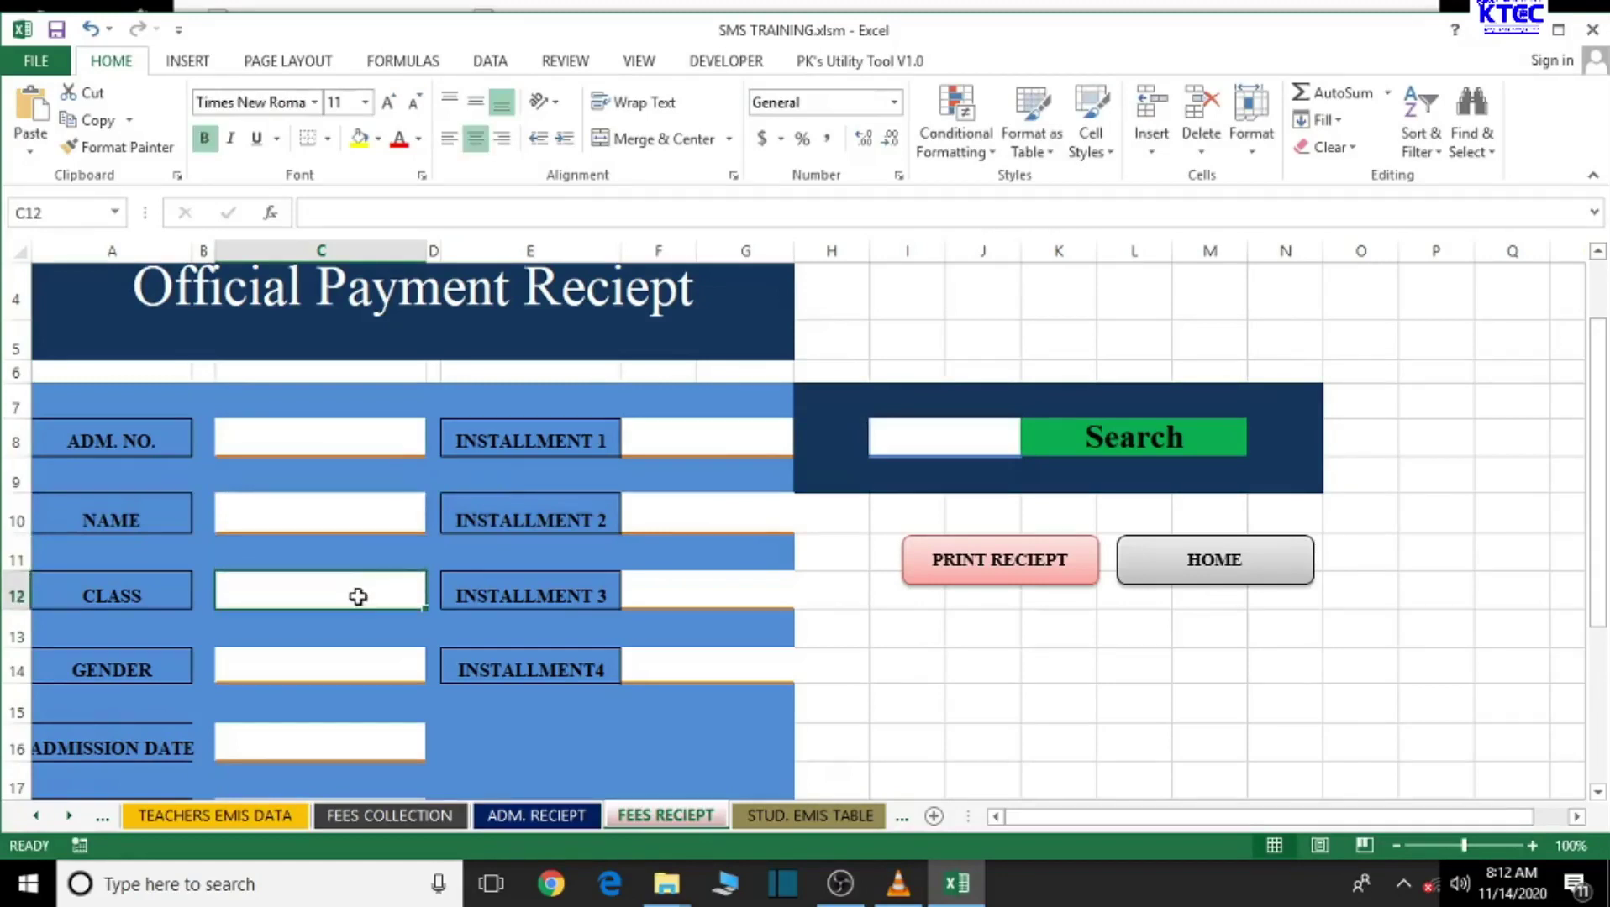
type("=")
key("ctrl+v")
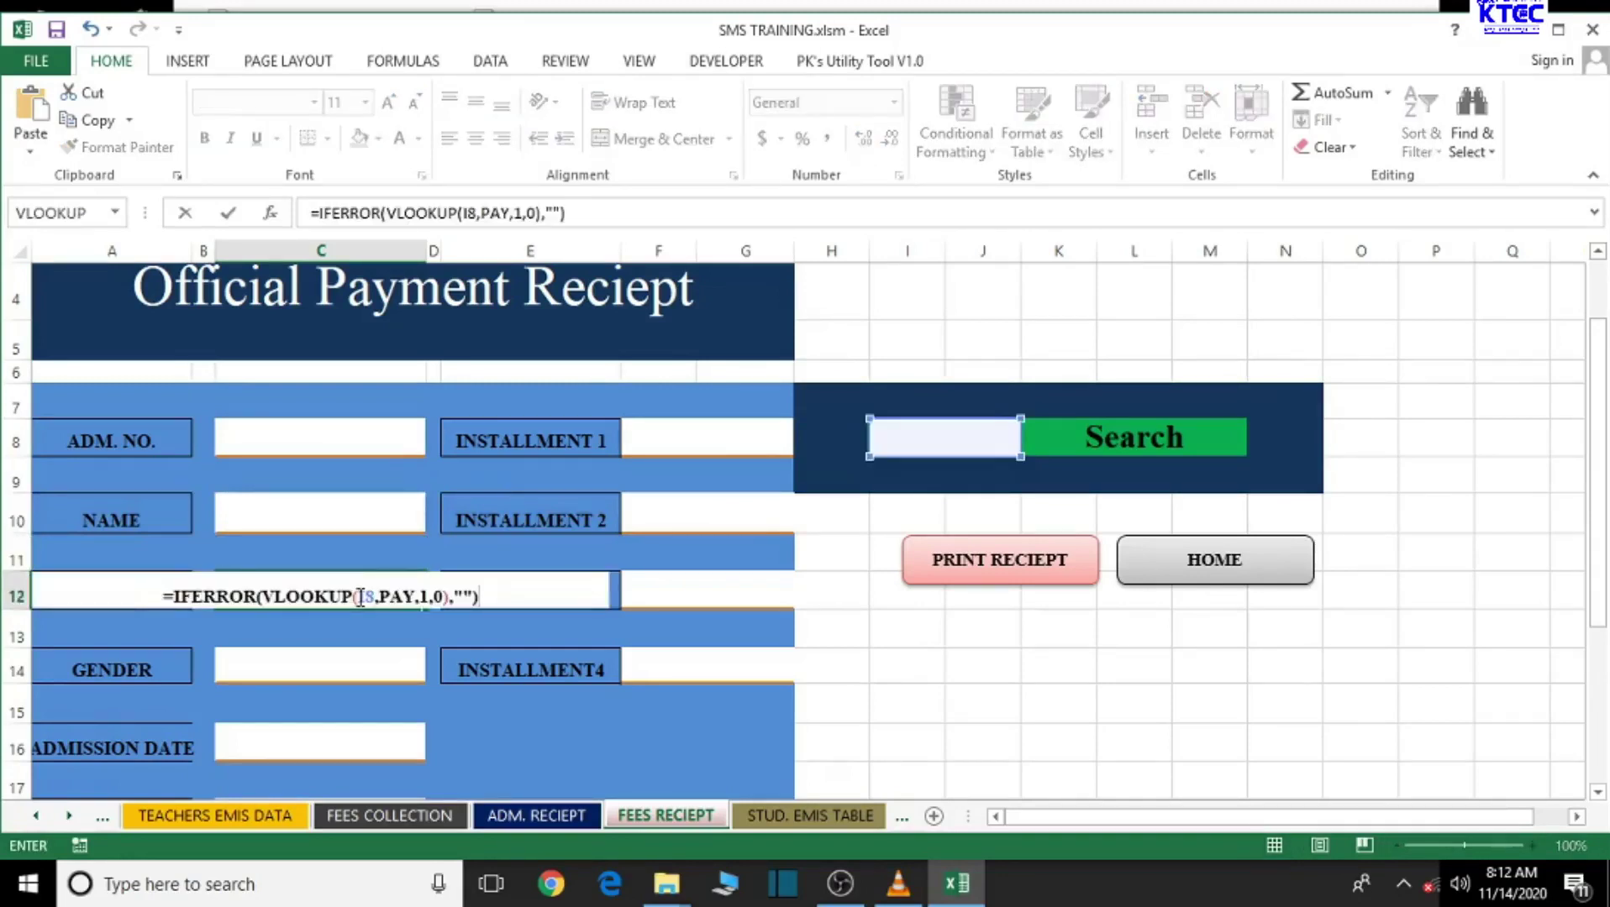
left_click(430, 593)
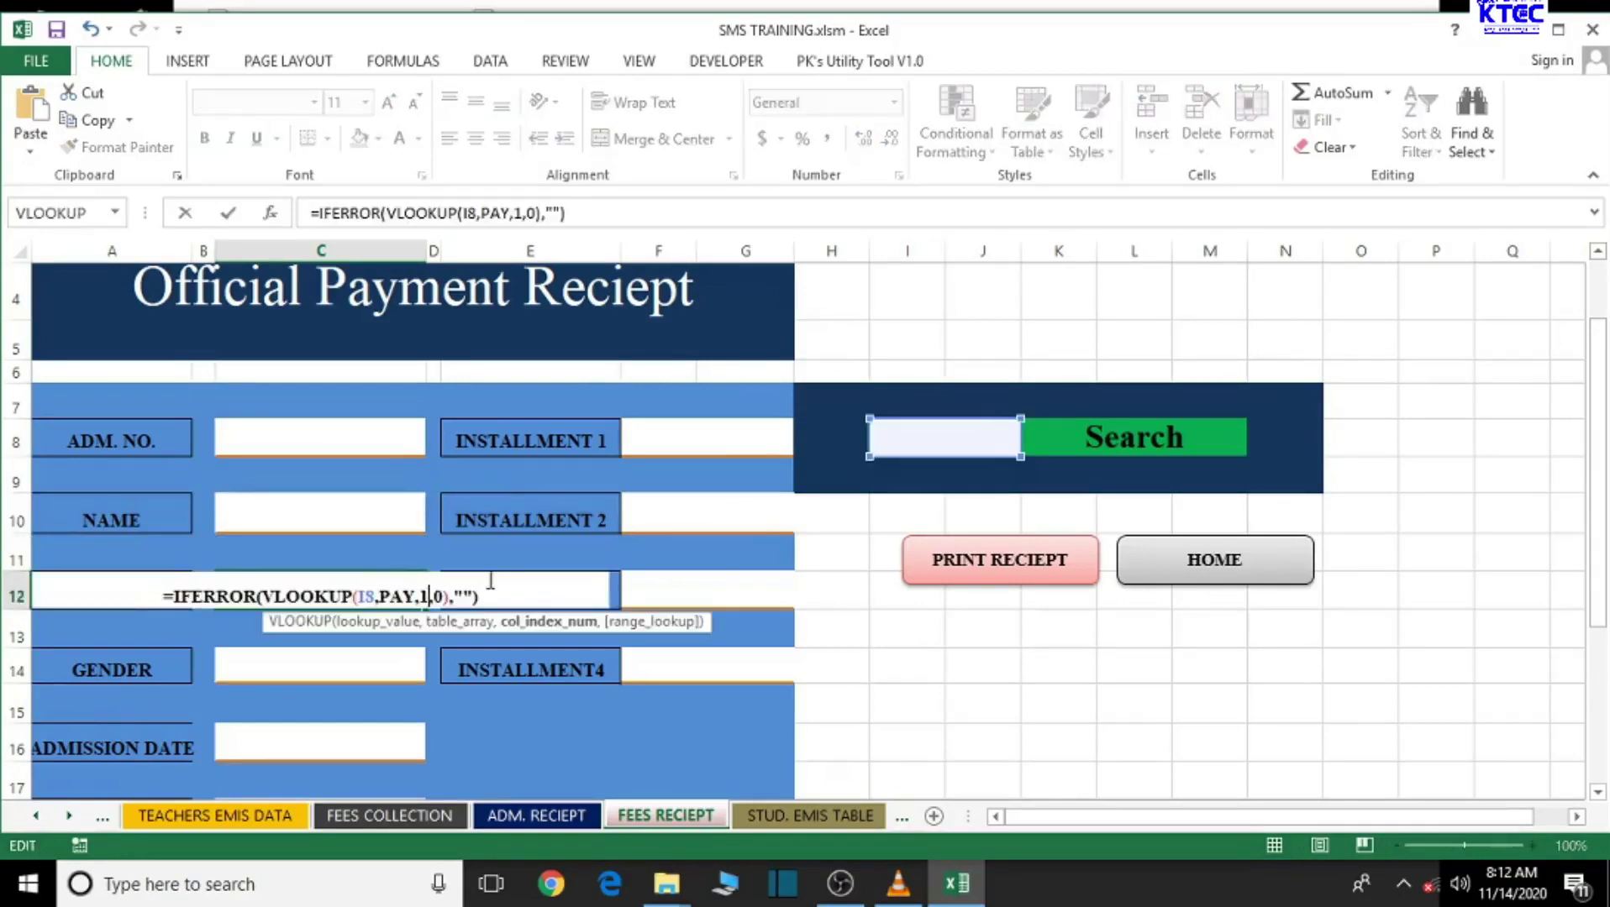
key("BackSpace")
type("3")
key("Return")
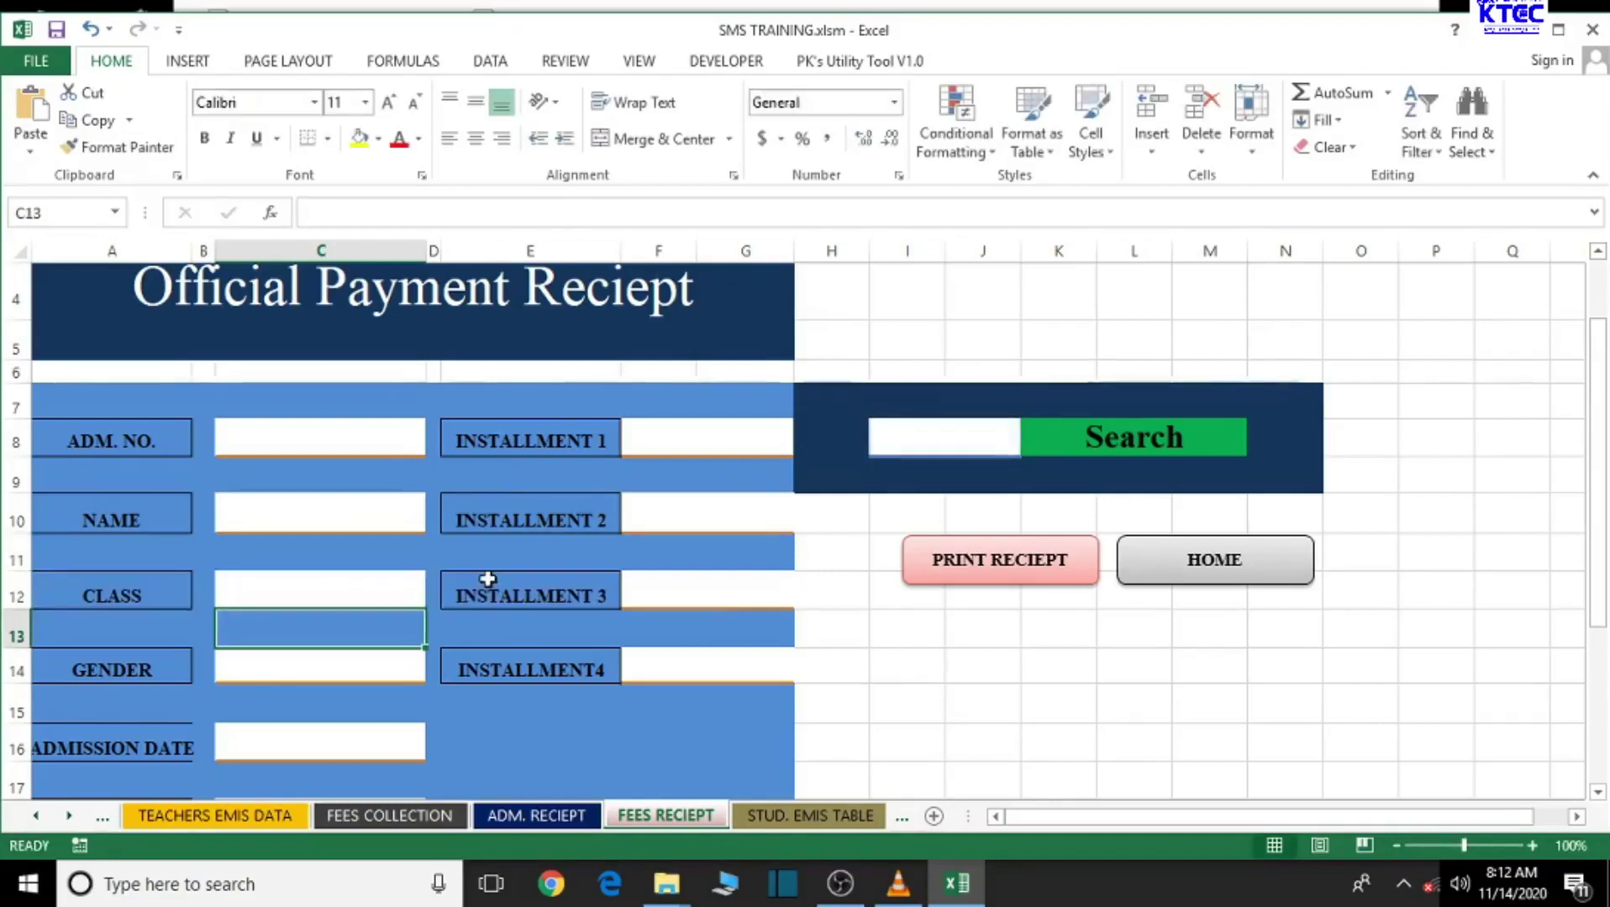
Step: Paste the IFERROR lookup formula into GENDER cell C14 with column index 4
left_click(353, 677)
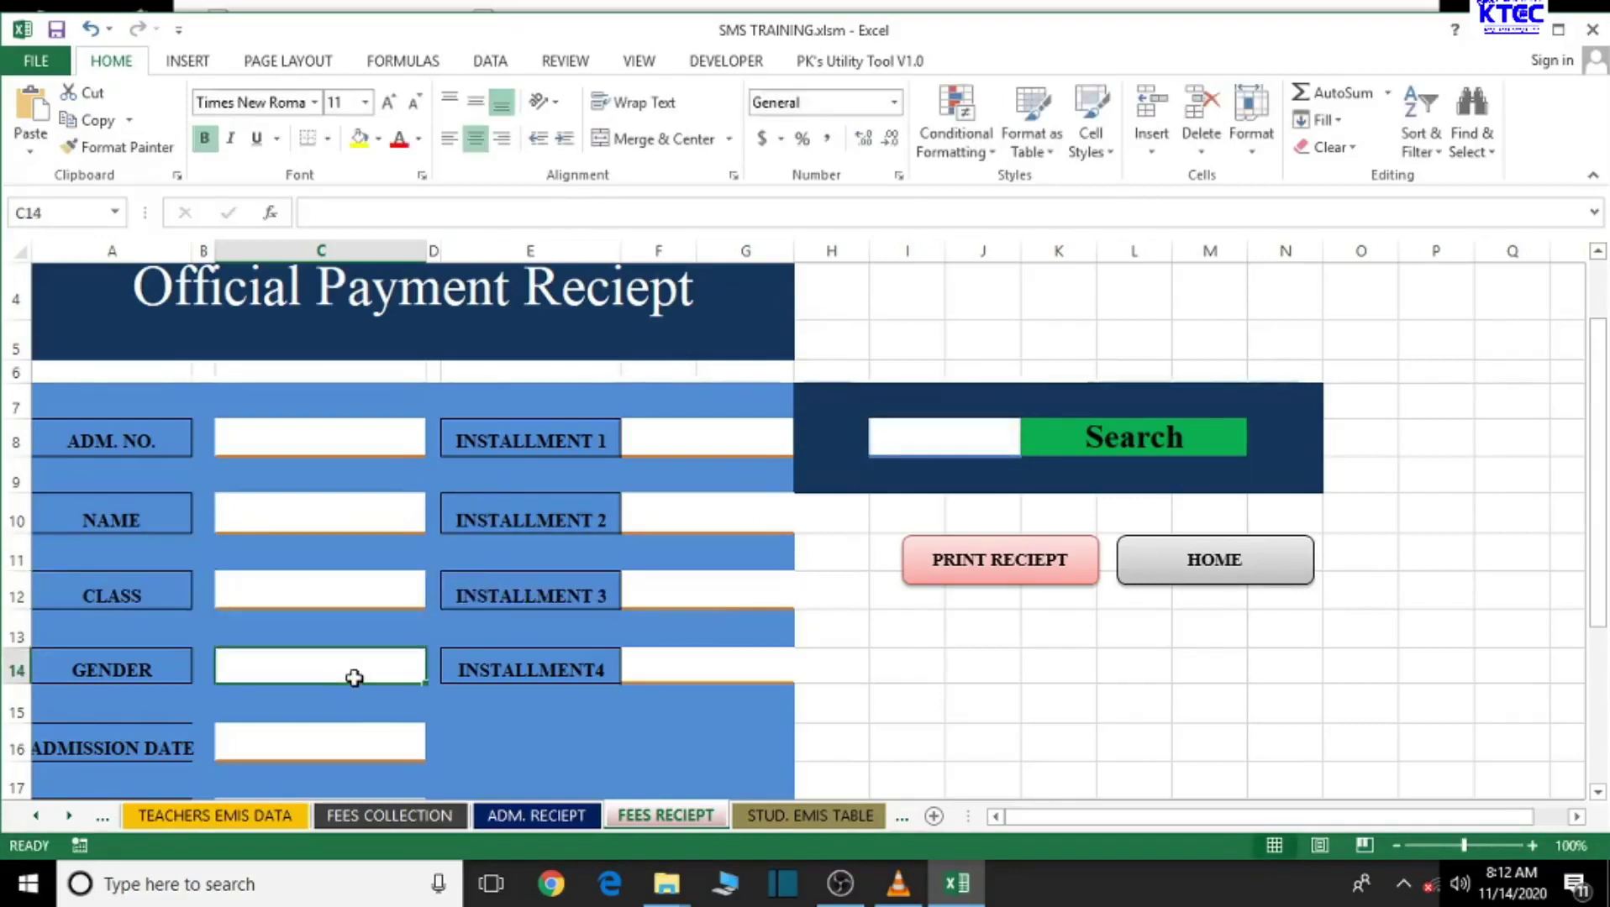
type("=")
key("ctrl+v")
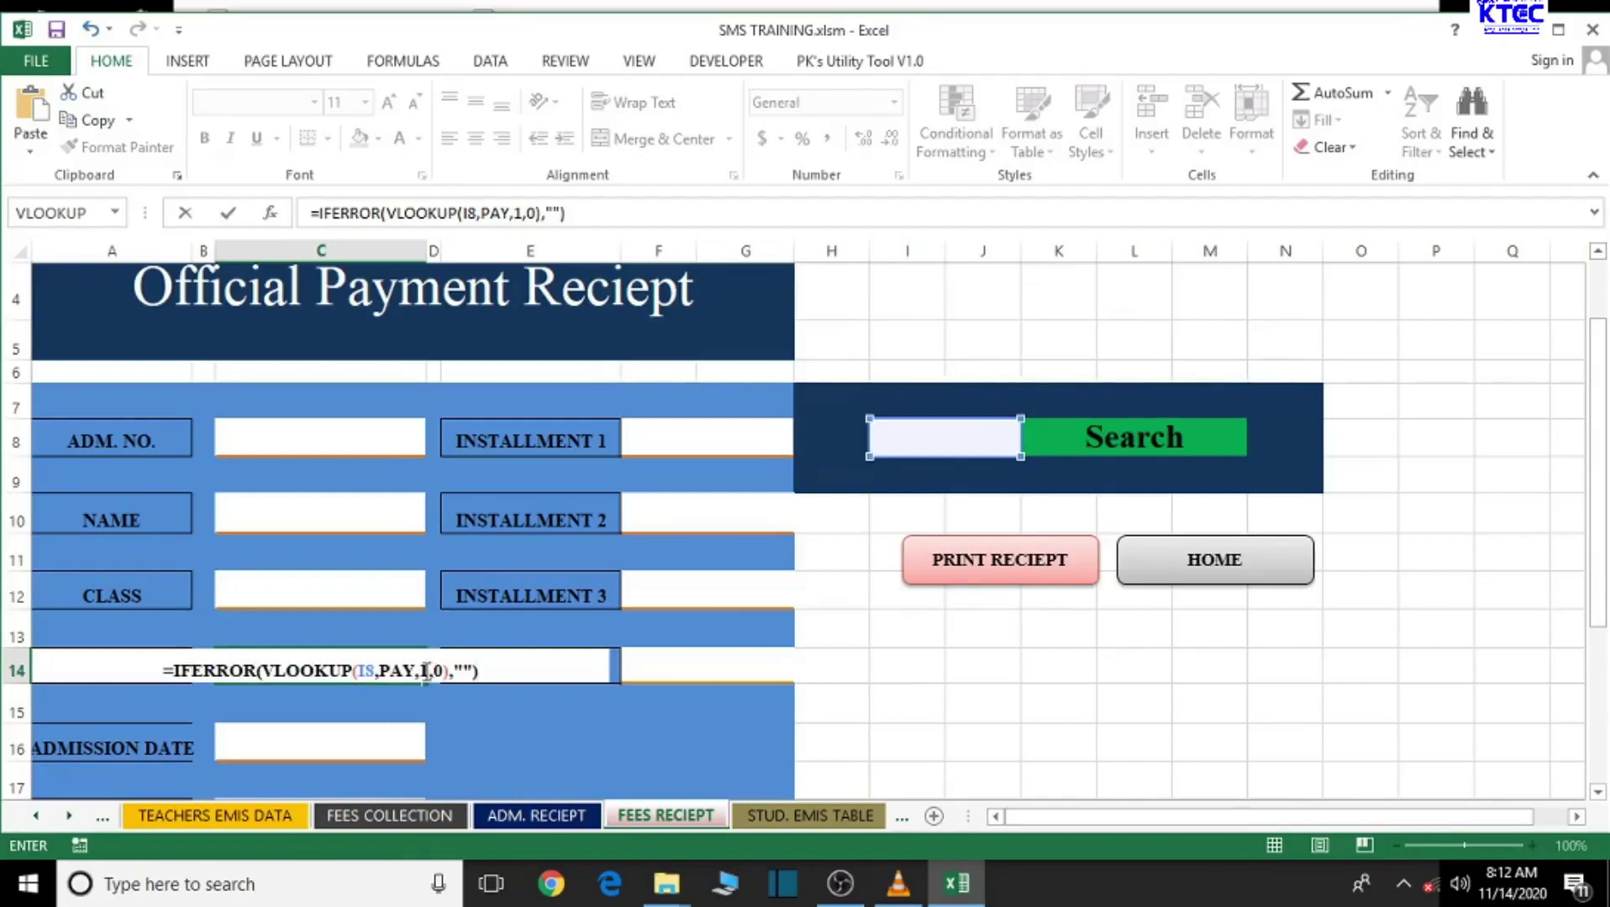
left_click(424, 673)
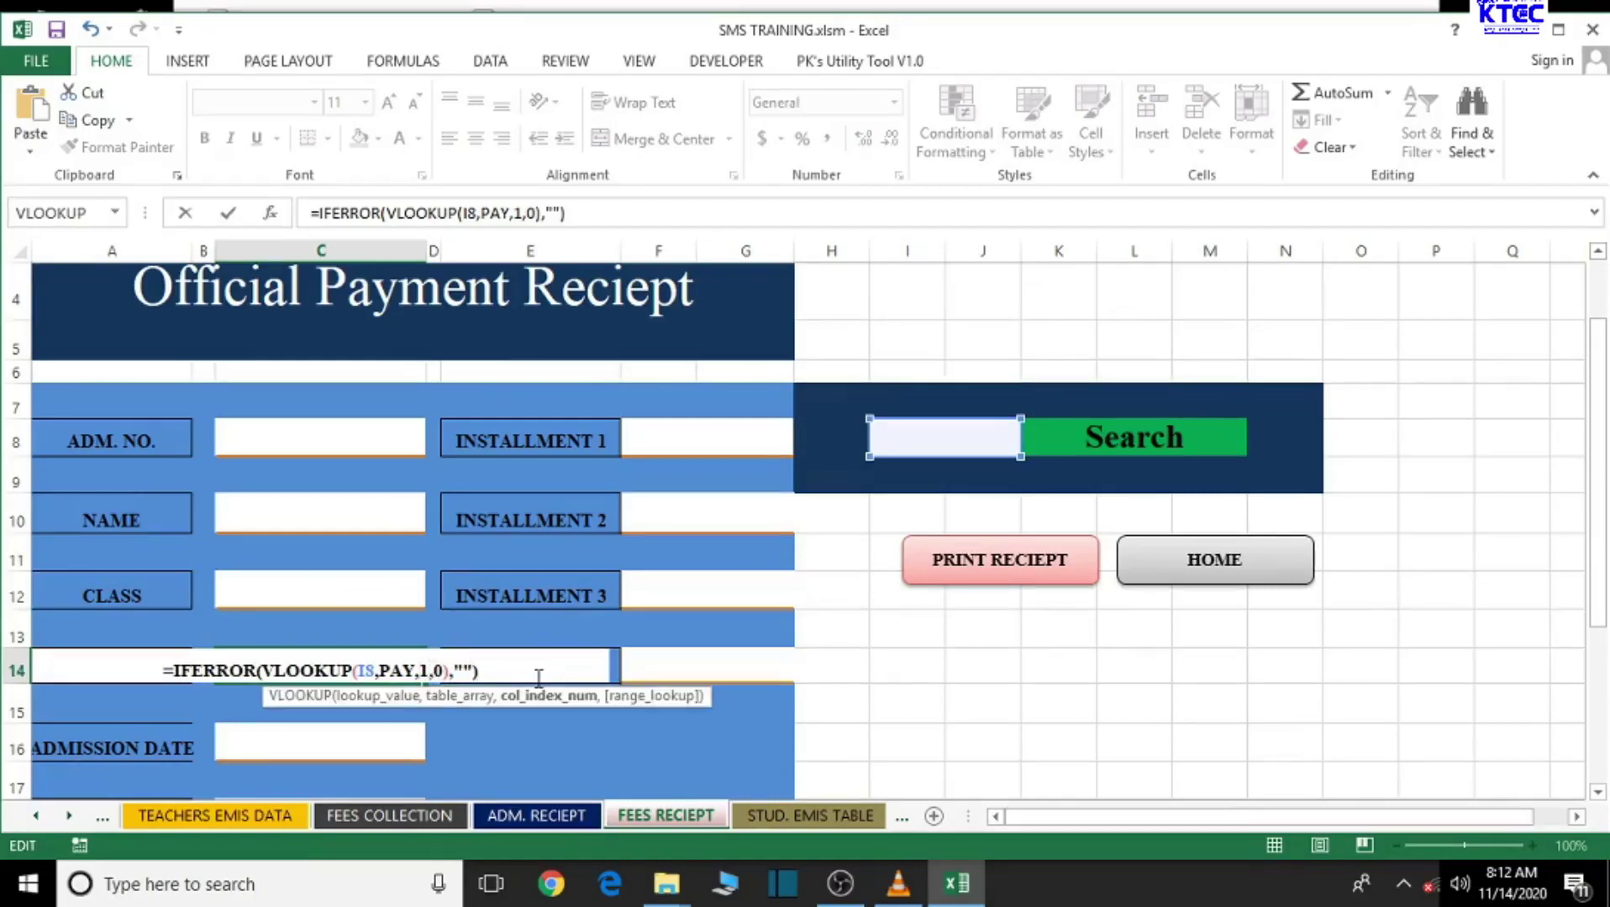
key("BackSpace")
type("4")
key("Return")
Step: Paste the IFERROR lookup formula into ADMISSION DATE cell C16 with column index 5
left_click(313, 746)
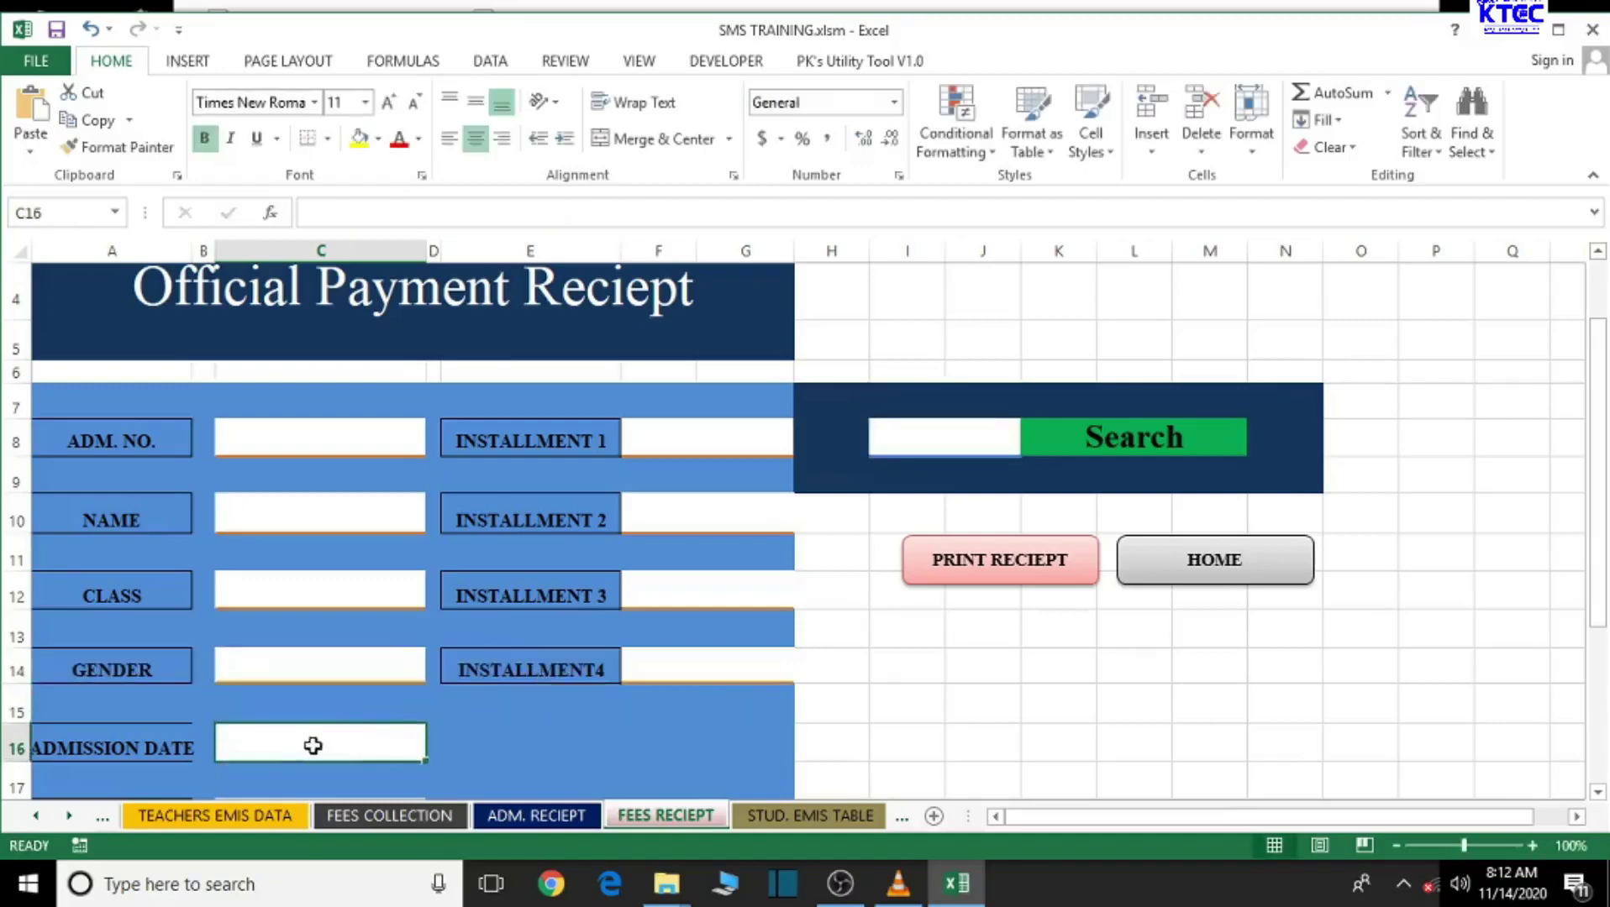
scroll(492, 704, "down", 2)
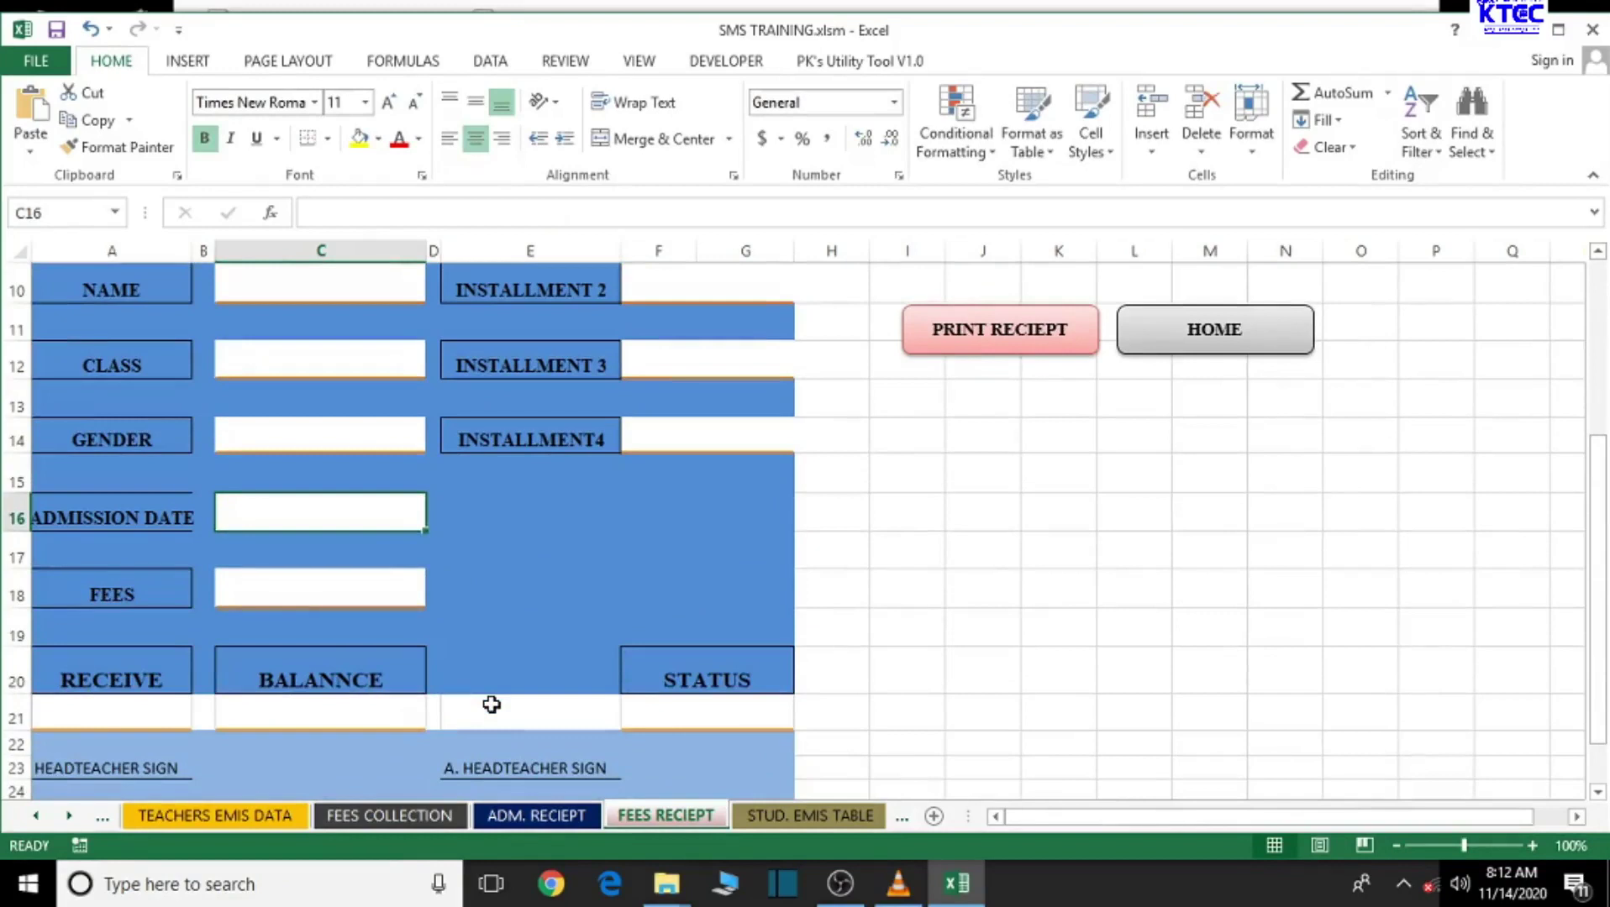
type("=")
key("ctrl+v")
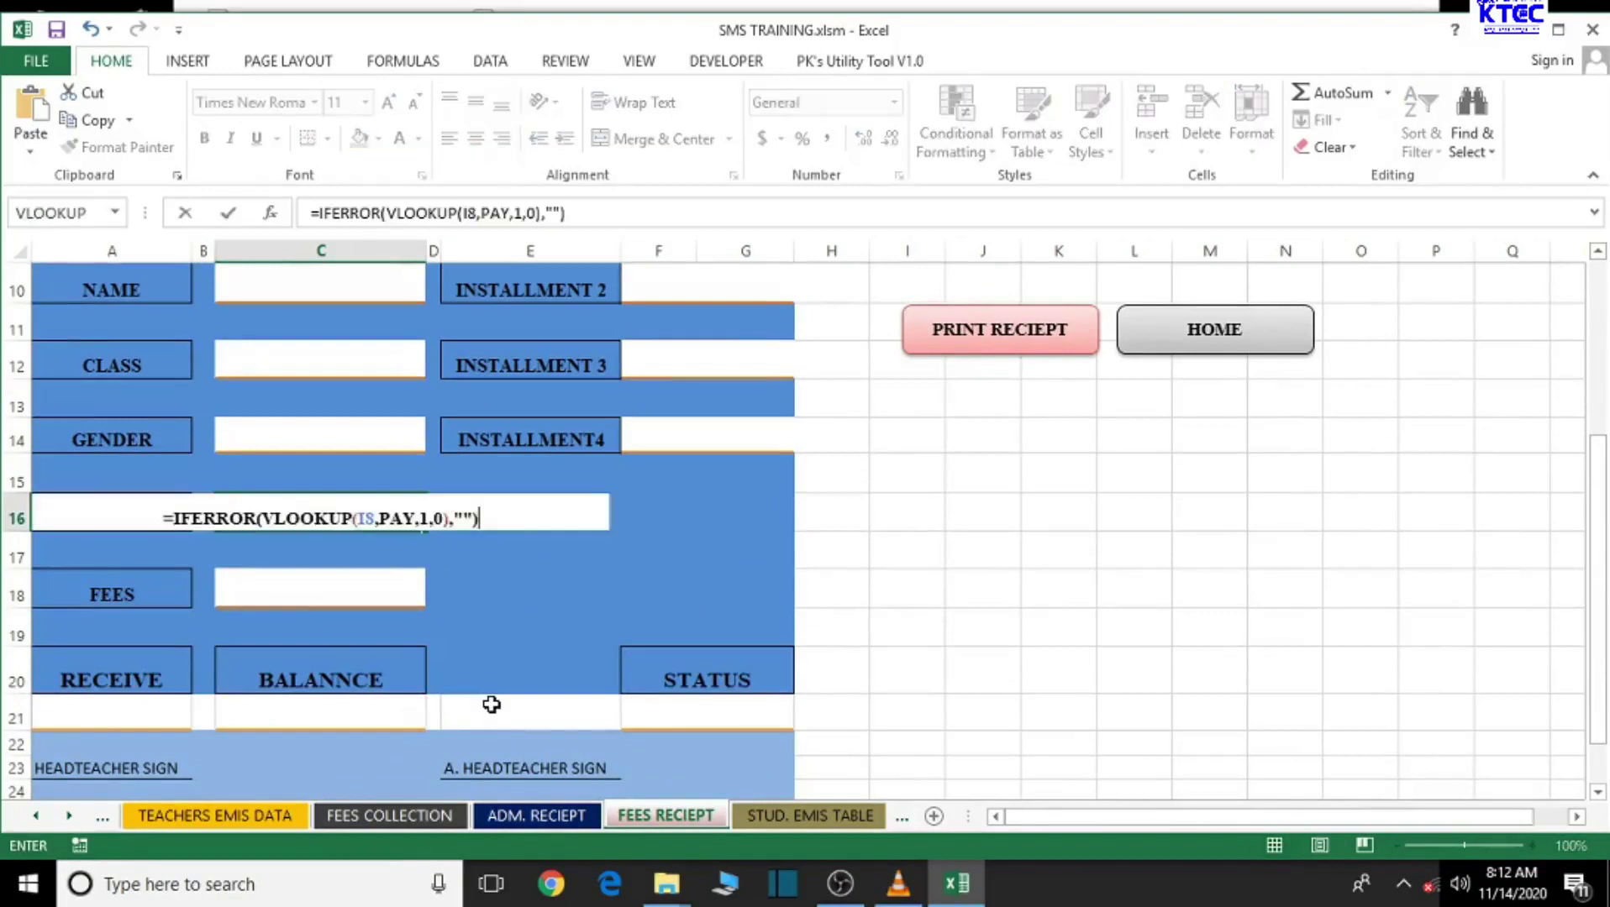
left_click(427, 518)
key("BackSpace")
type("5")
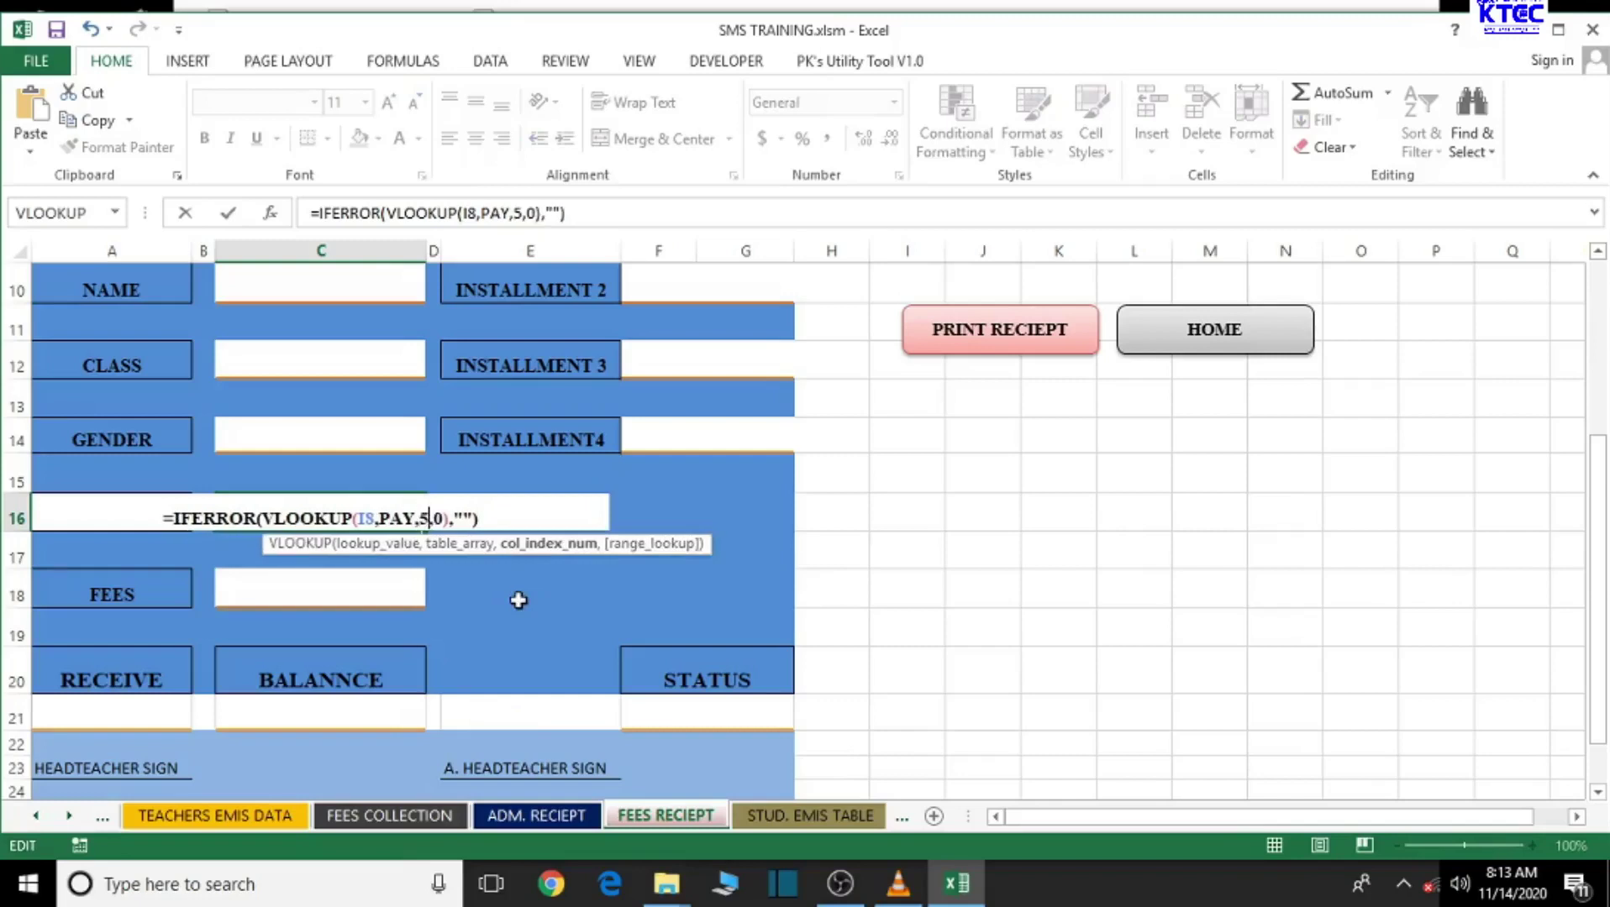
key("Return")
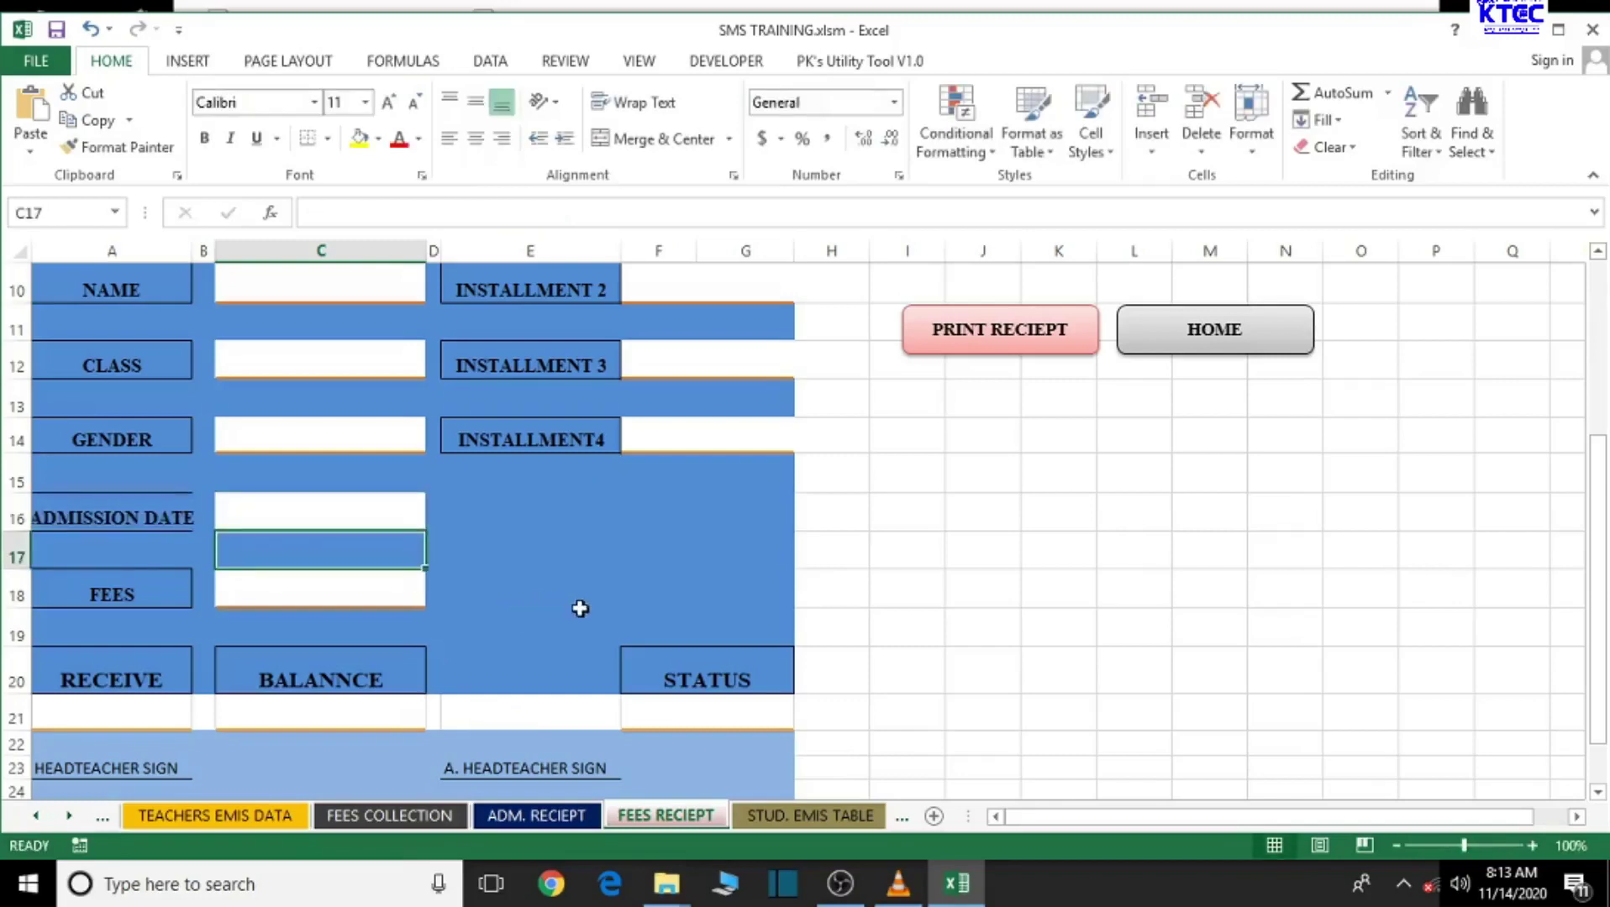
Step: Set the FEES cell C18 to =IFERROR(VLOOKUP(I8,PAY,6,0),"")
left_click(337, 592)
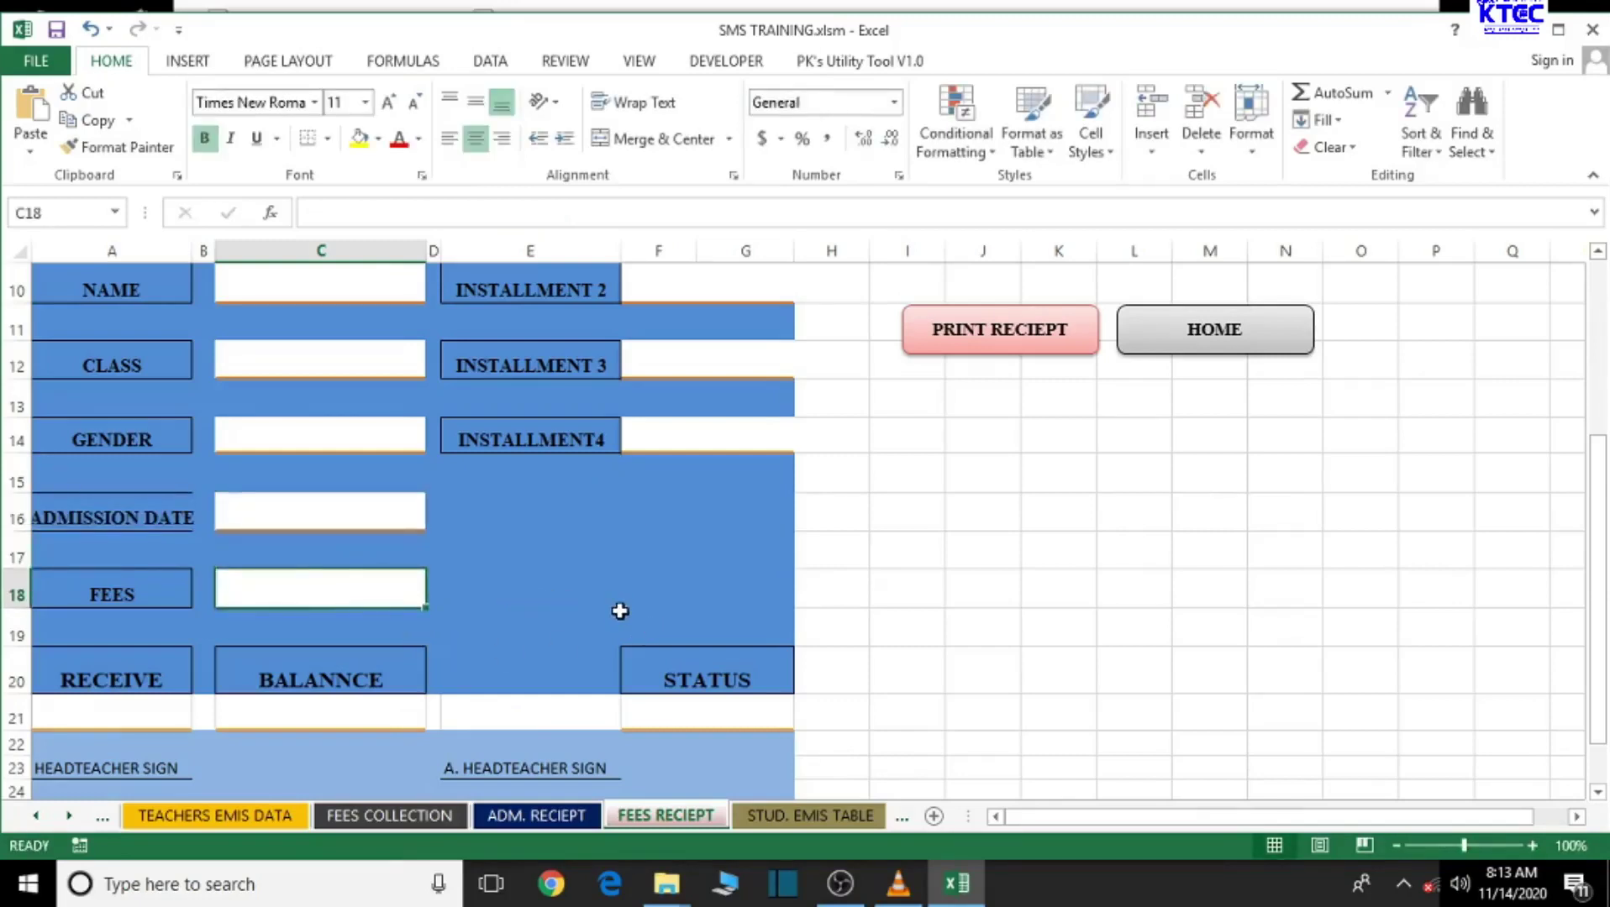
type("=")
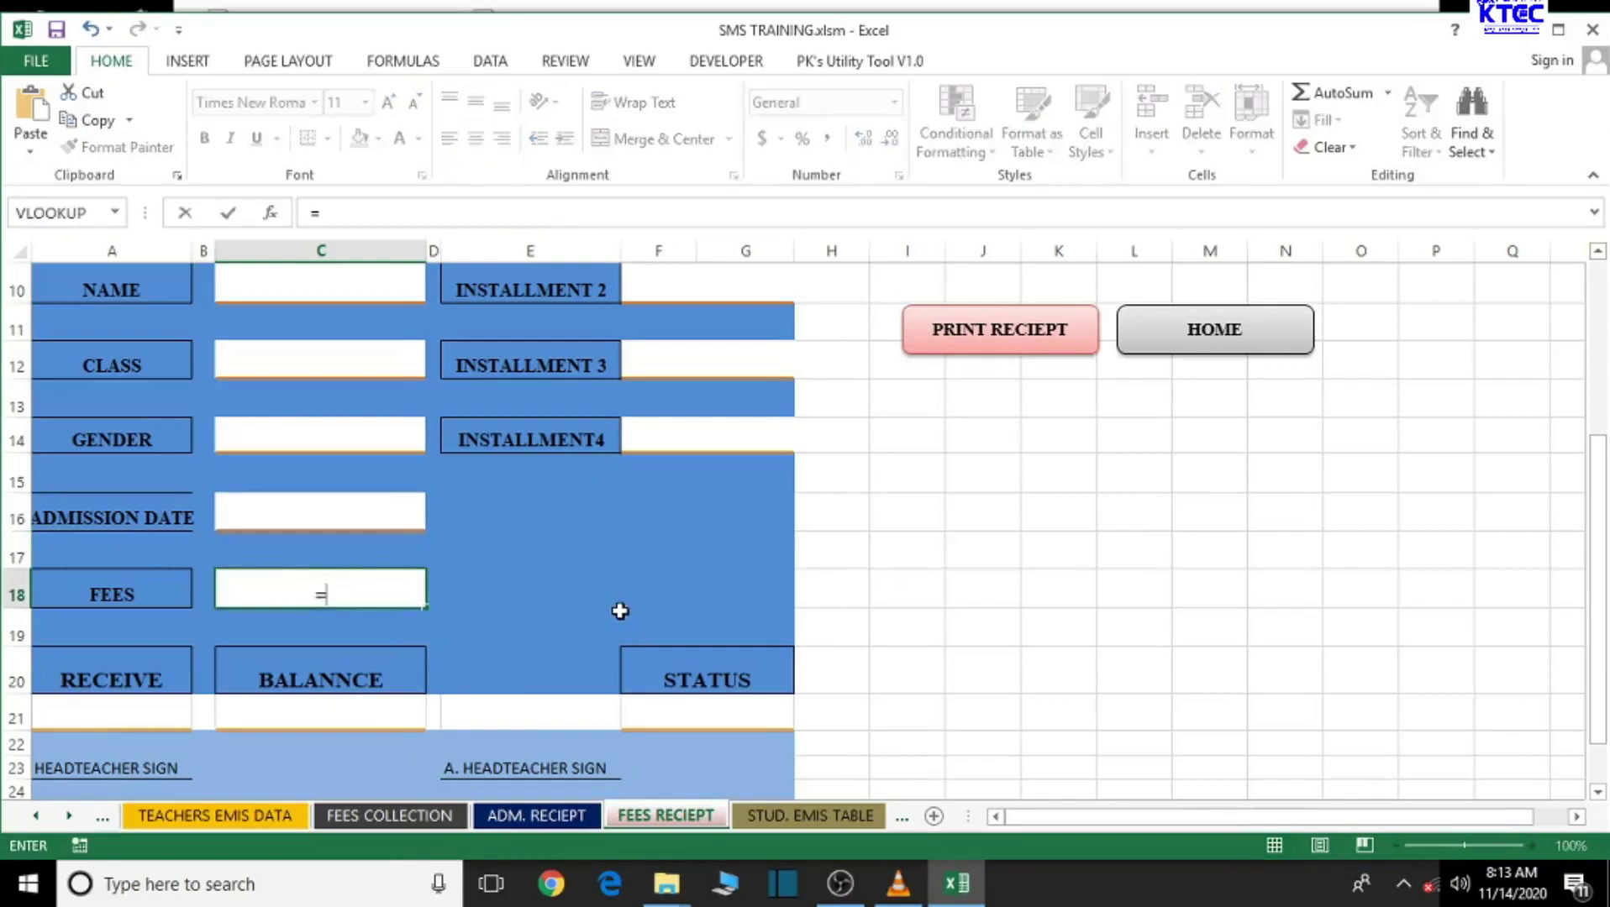
key("ctrl+v")
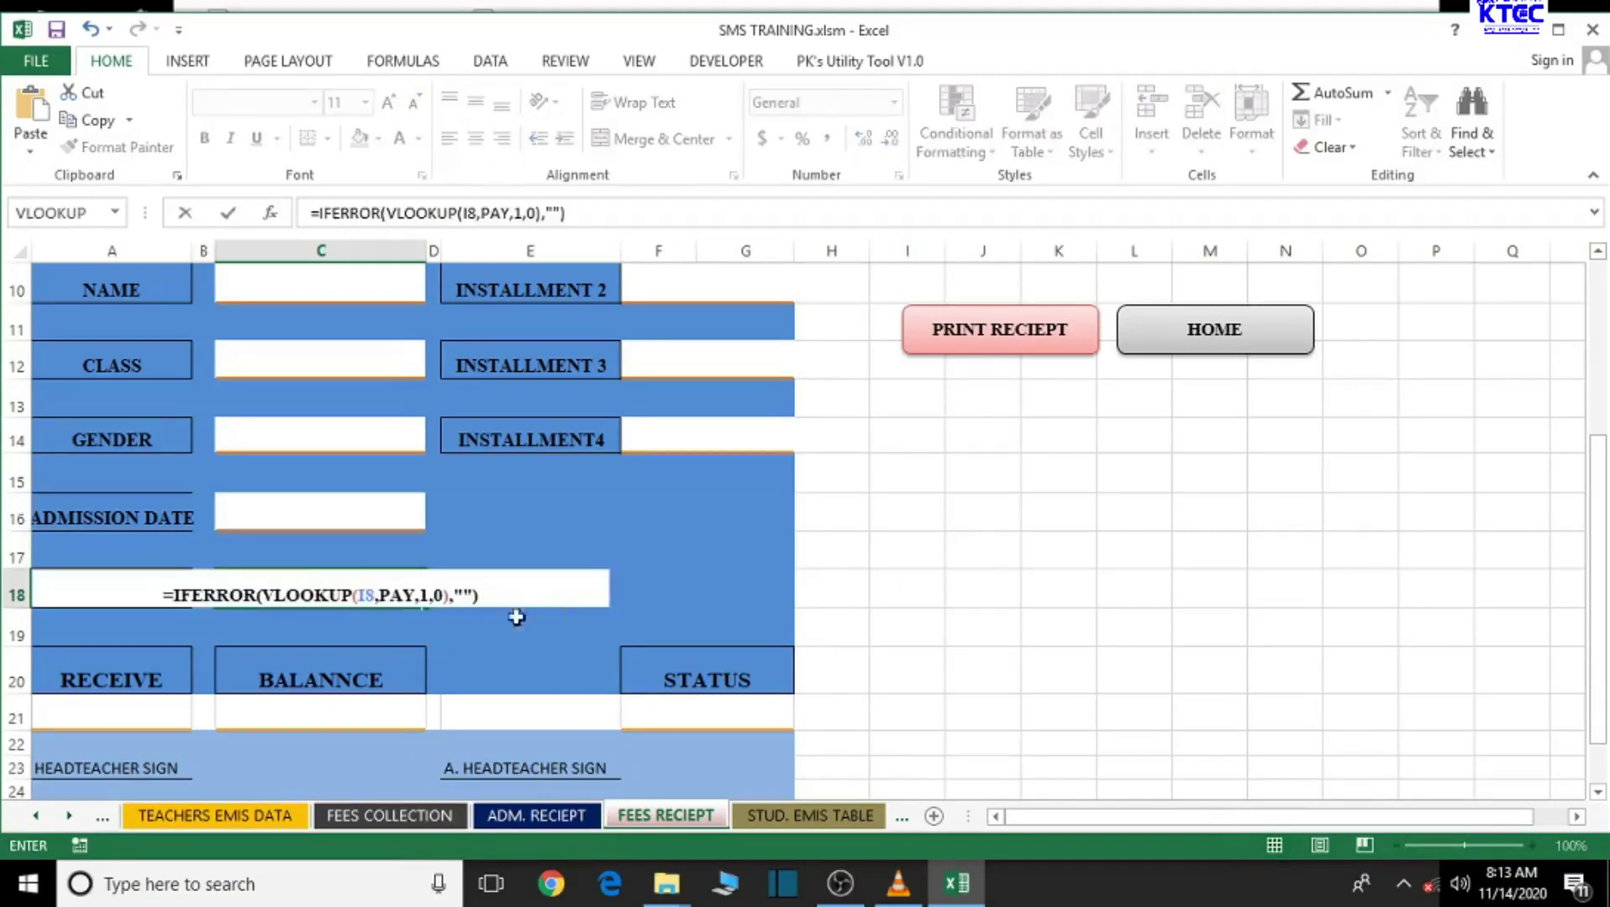
left_click(429, 597)
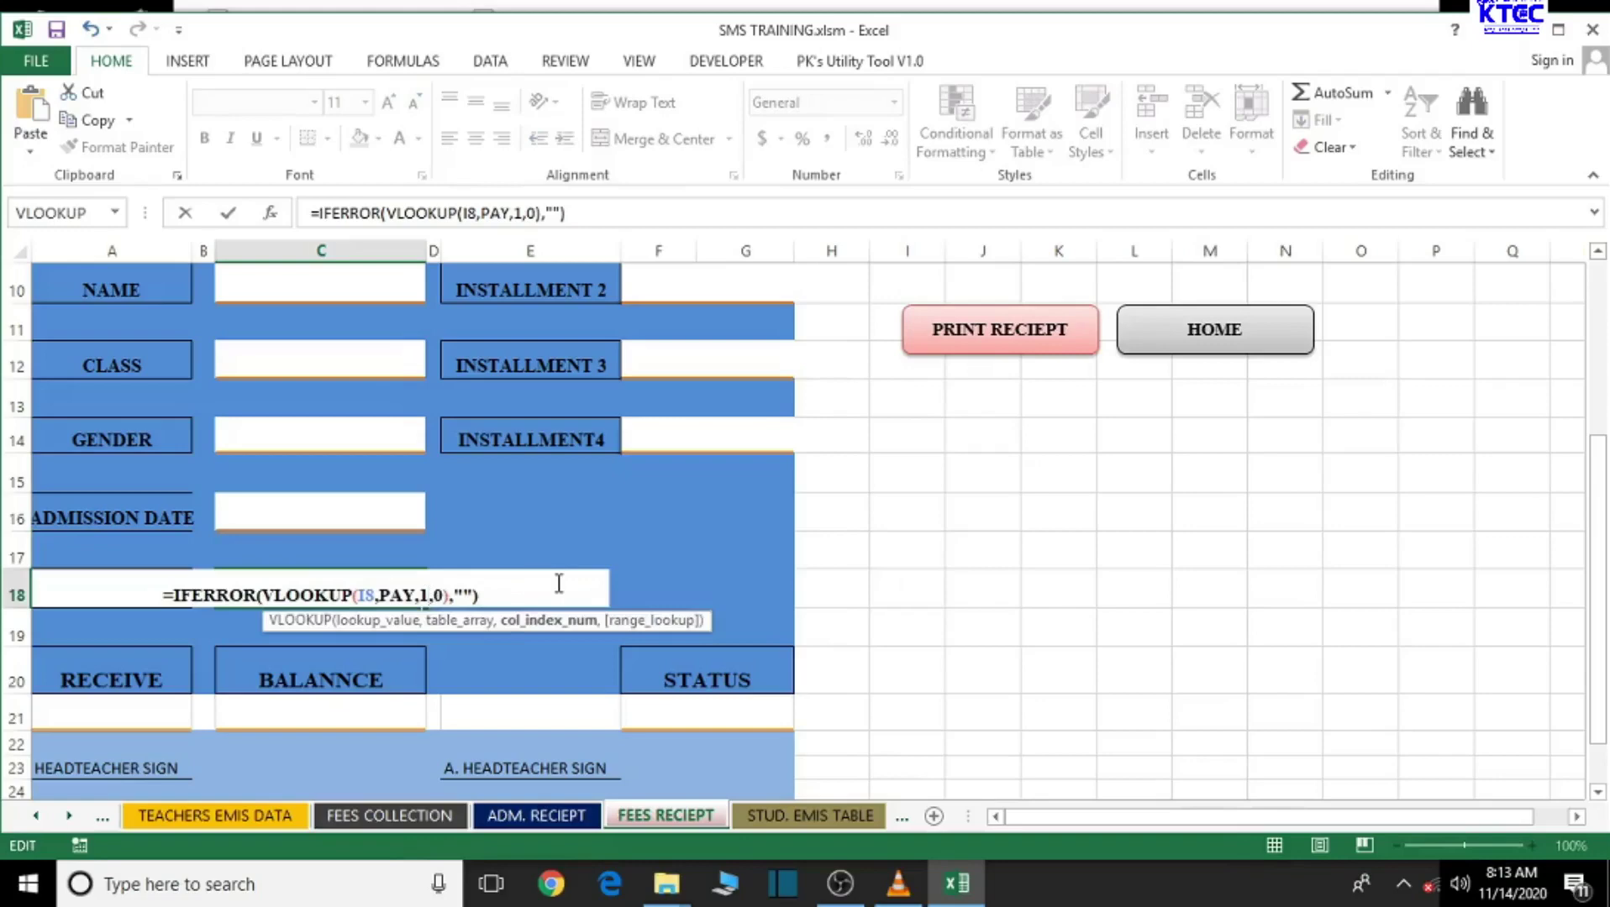
key("BackSpace")
type("6")
key("Return")
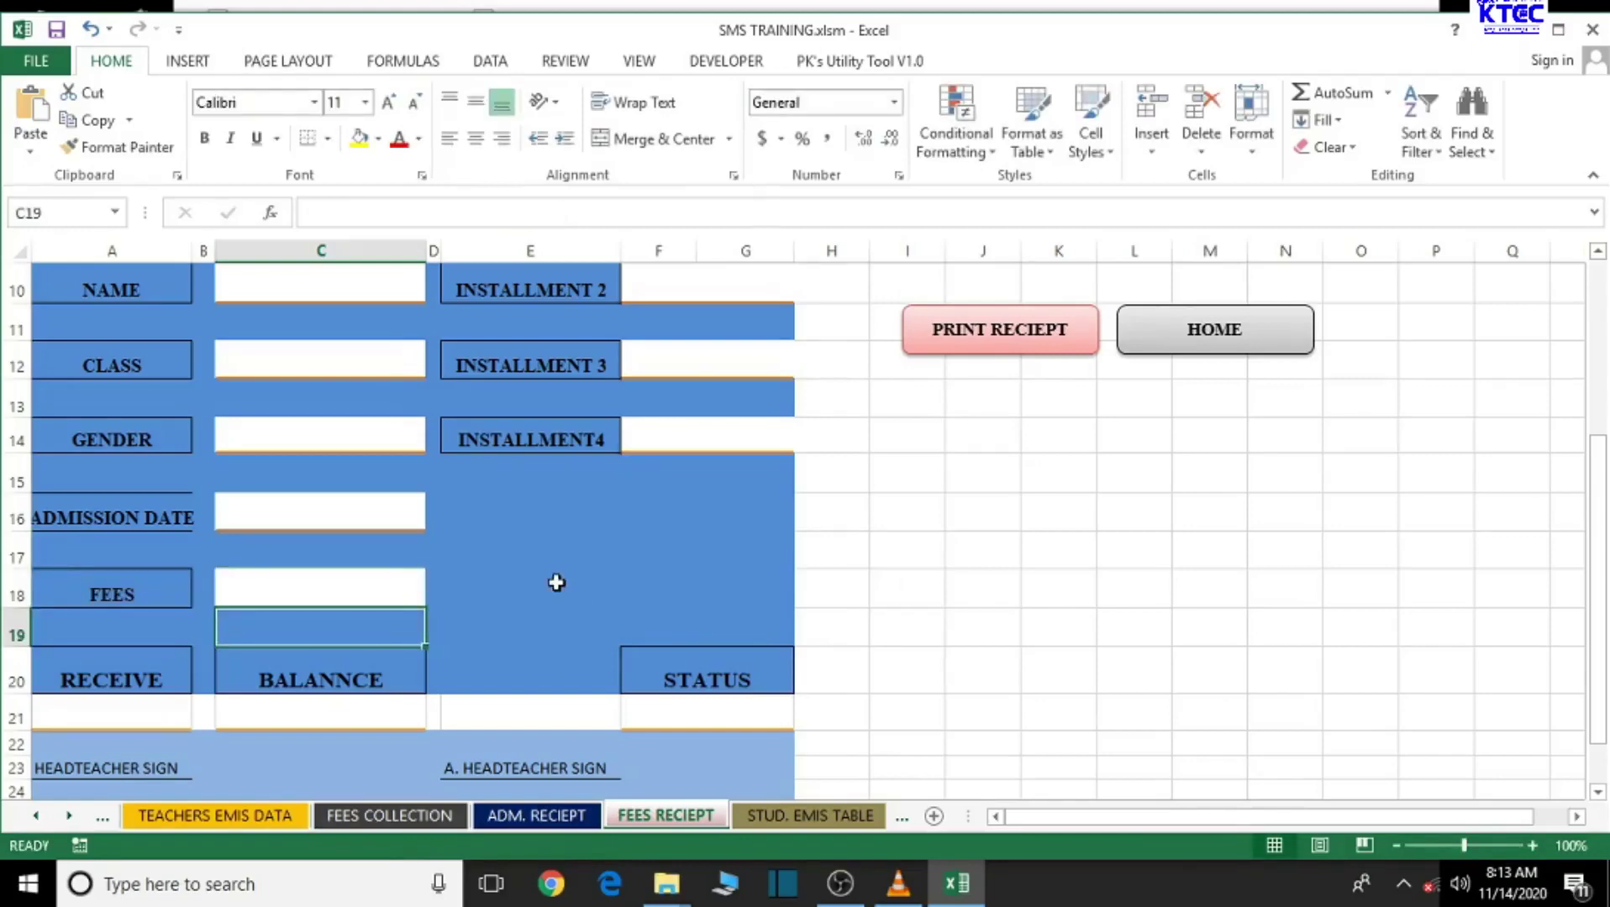
scroll(556, 582, "down", 1)
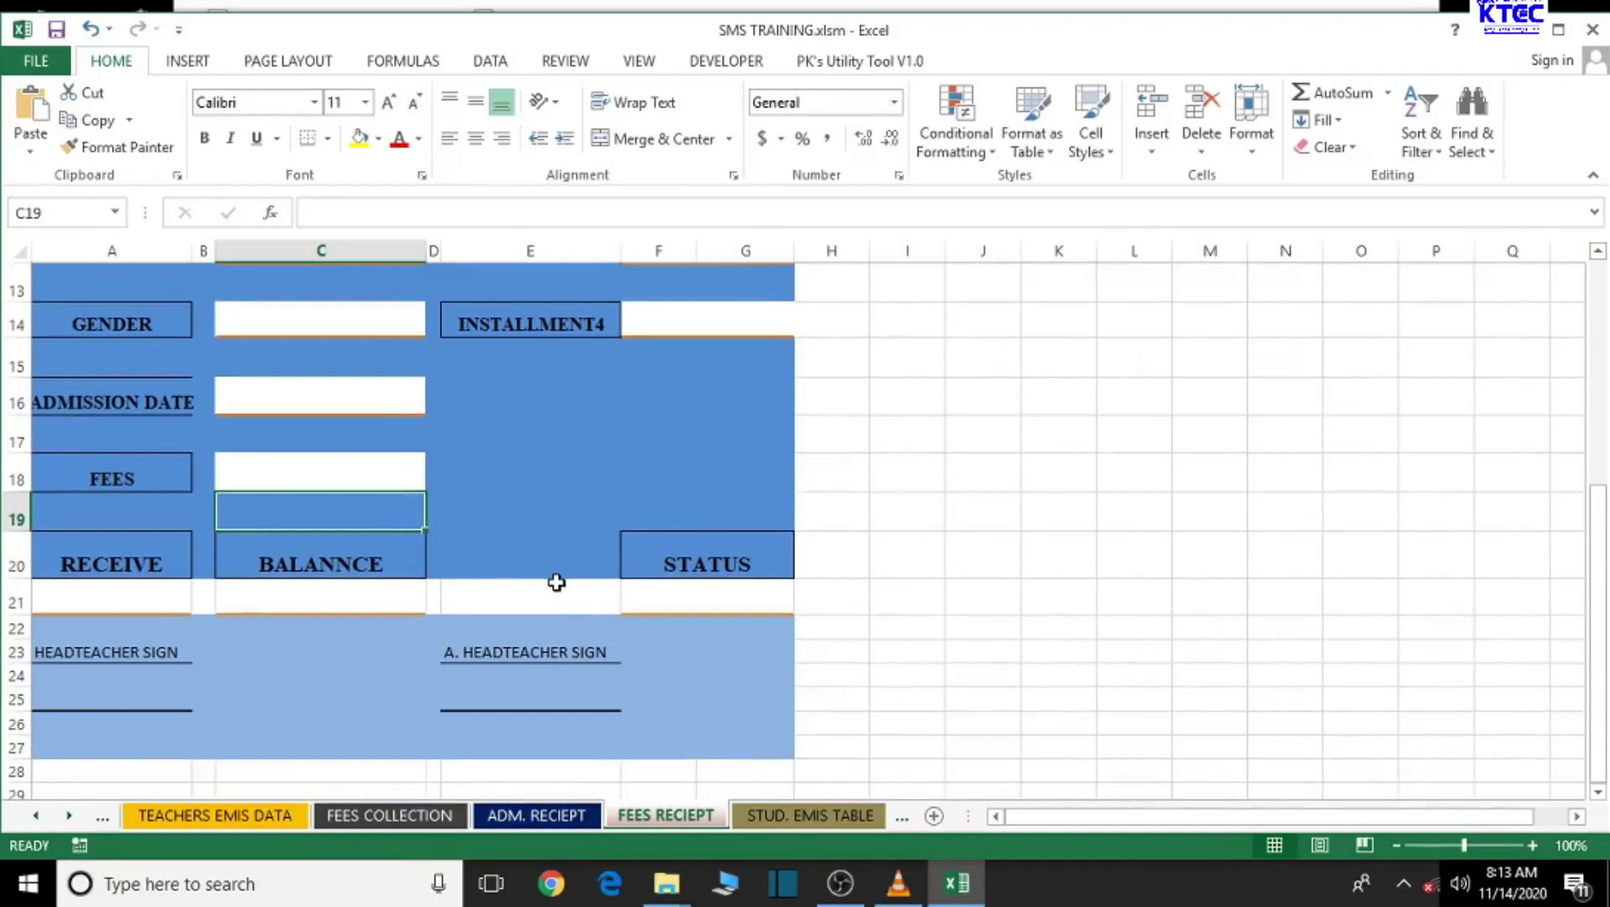
scroll(556, 582, "up", 2)
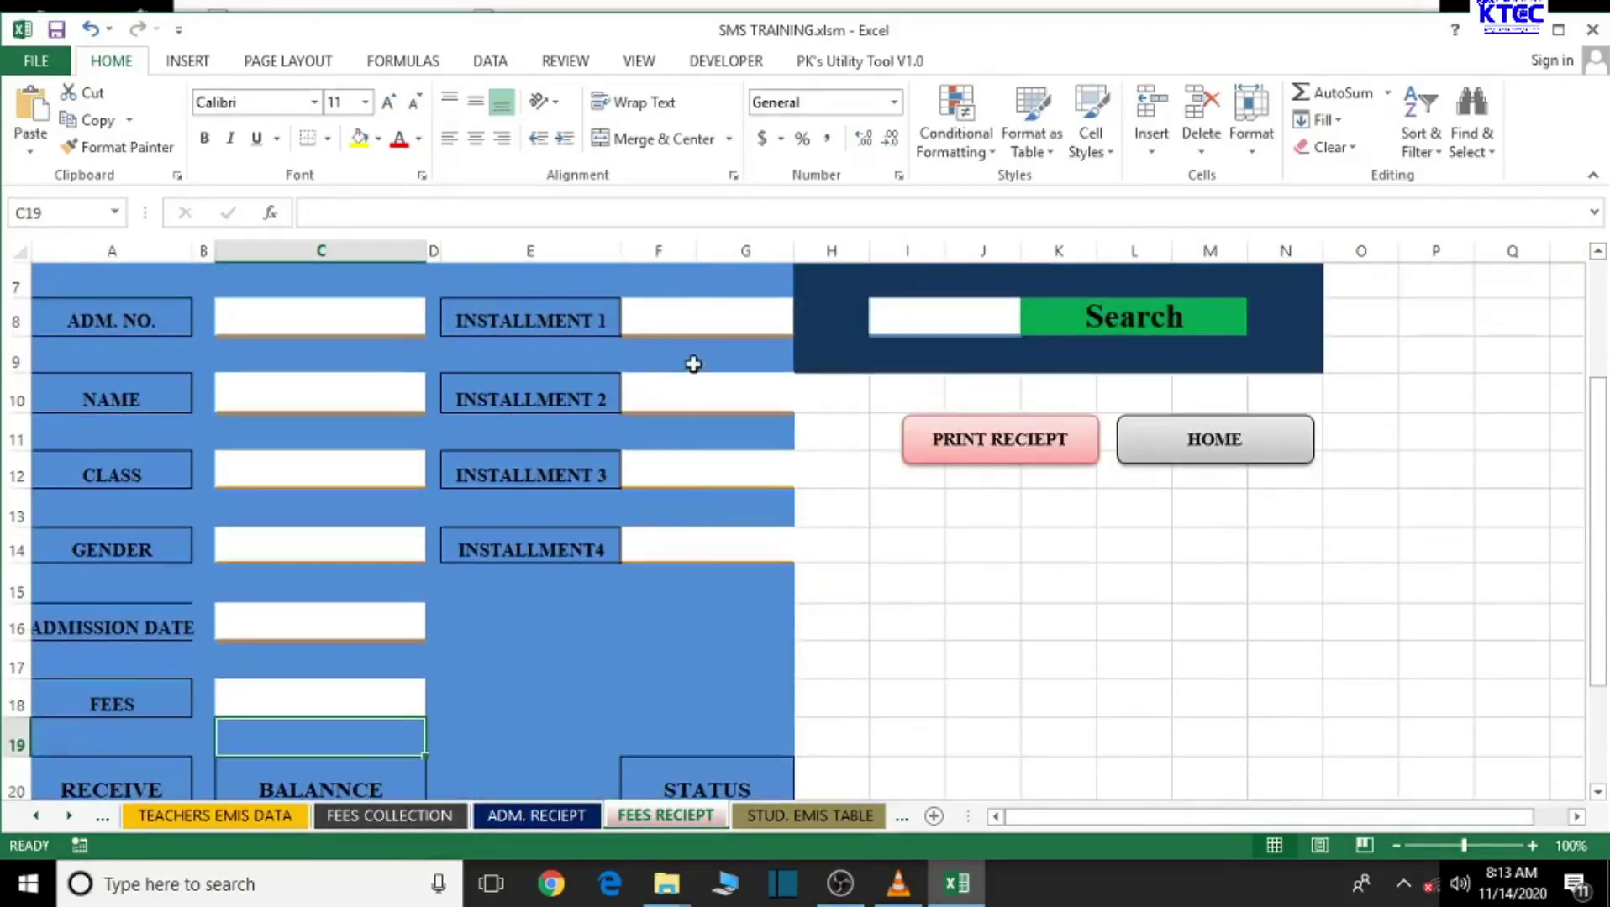
Step: Paste the IFERROR lookup formula into INSTALLMENT 1 cell F8 with column index 7
left_click(697, 320)
type("=")
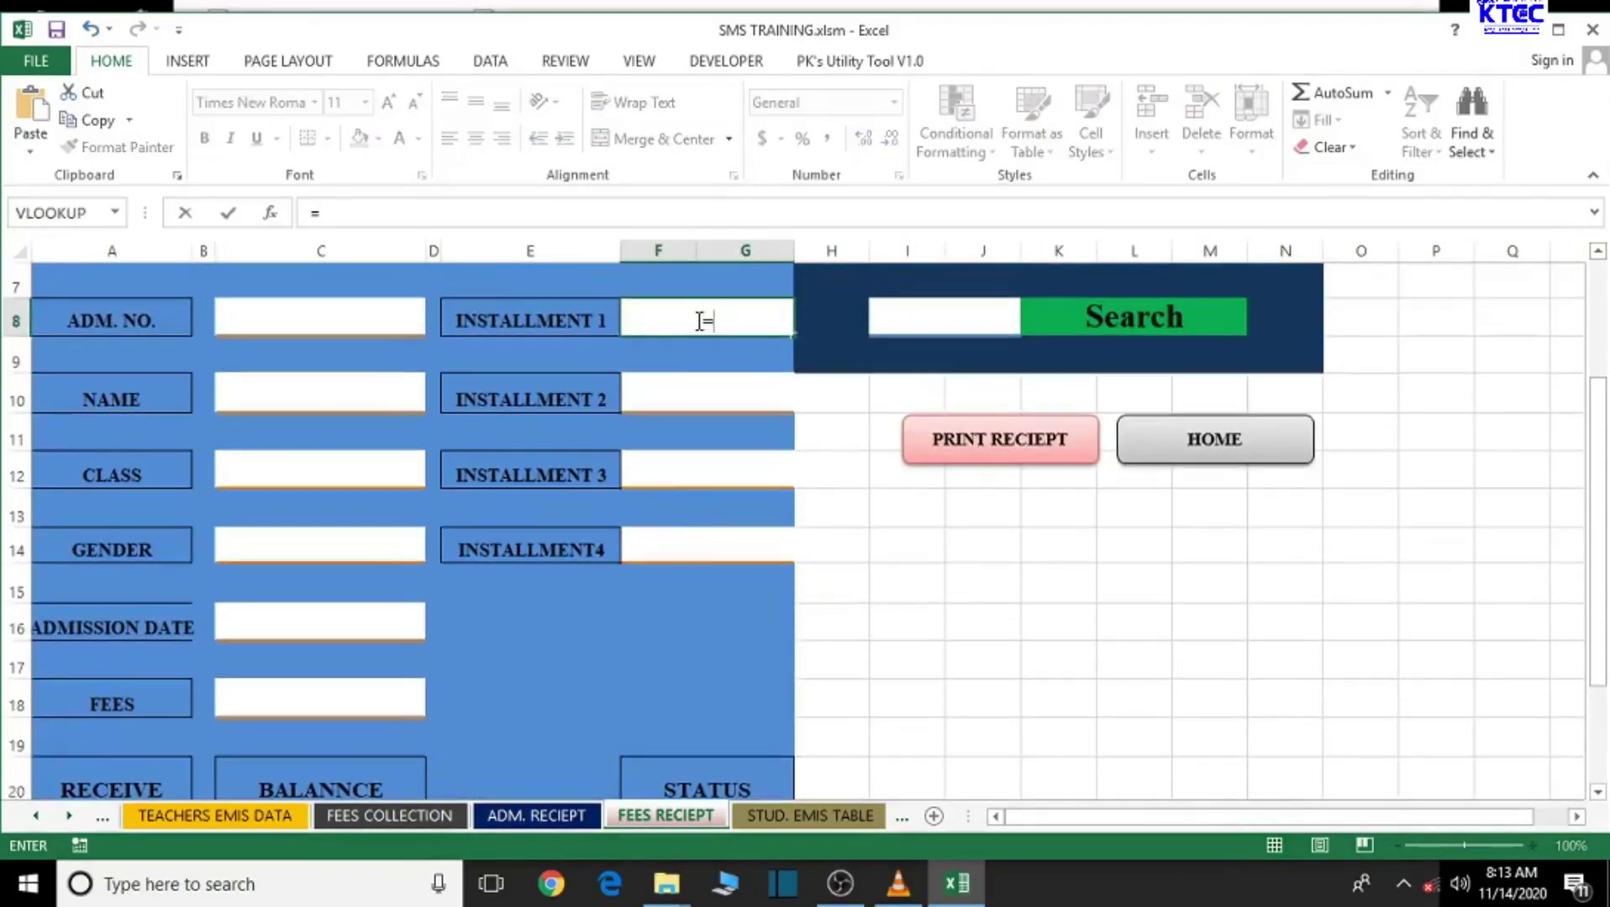
type("IFERROR(VLOOKUP(I8,PAY,1,0),\"\")")
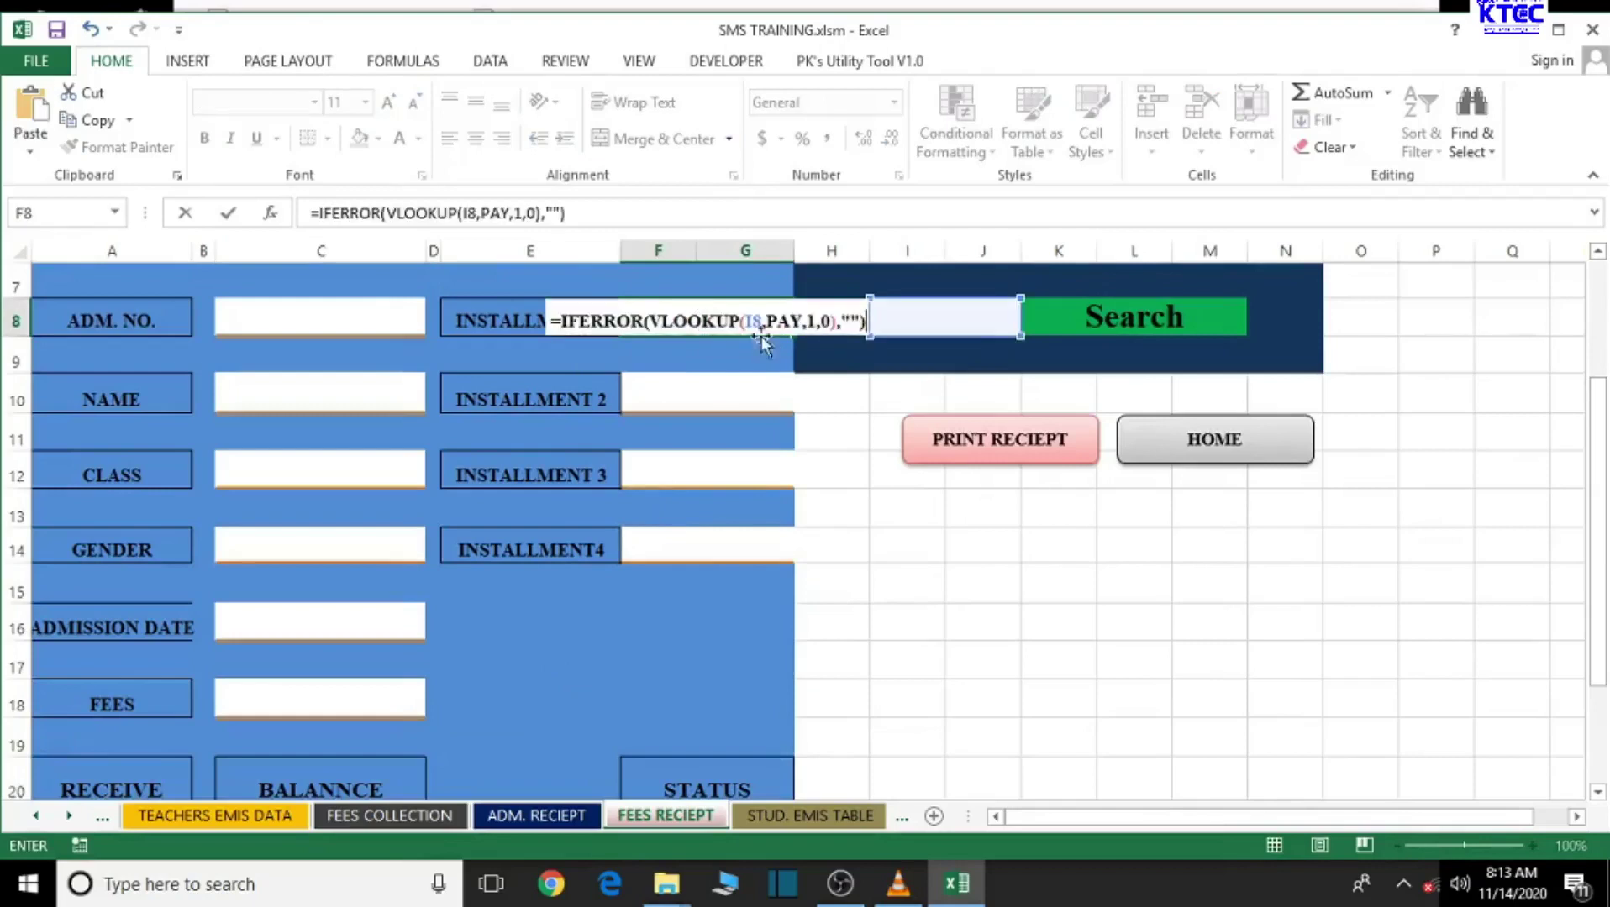
left_click(815, 319)
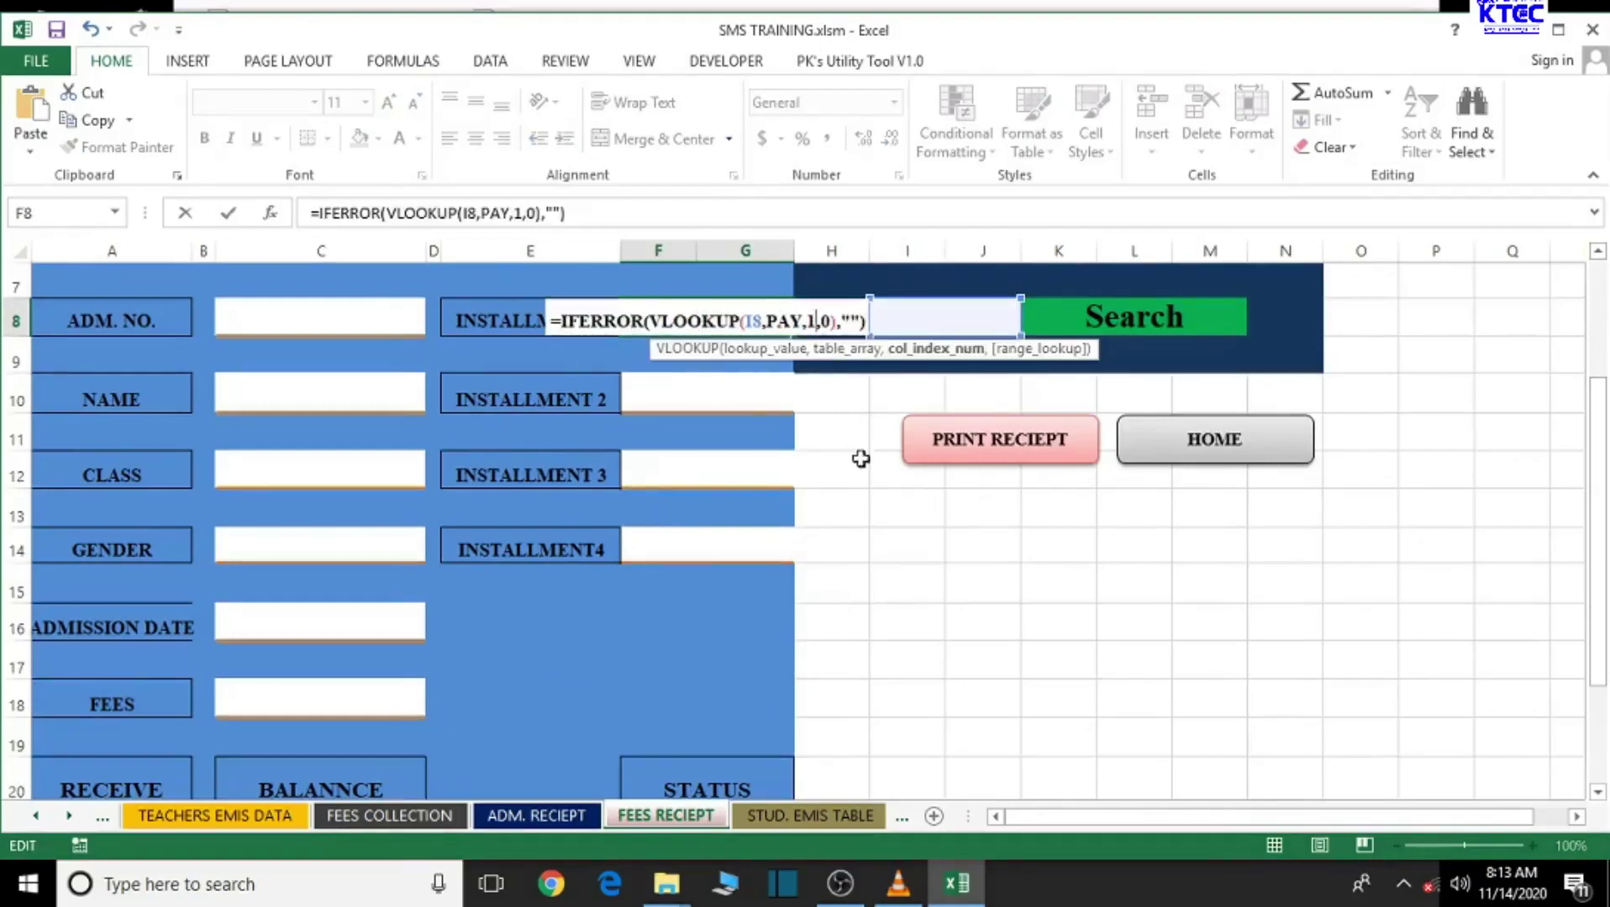
key("BackSpace")
type("7")
key("Return")
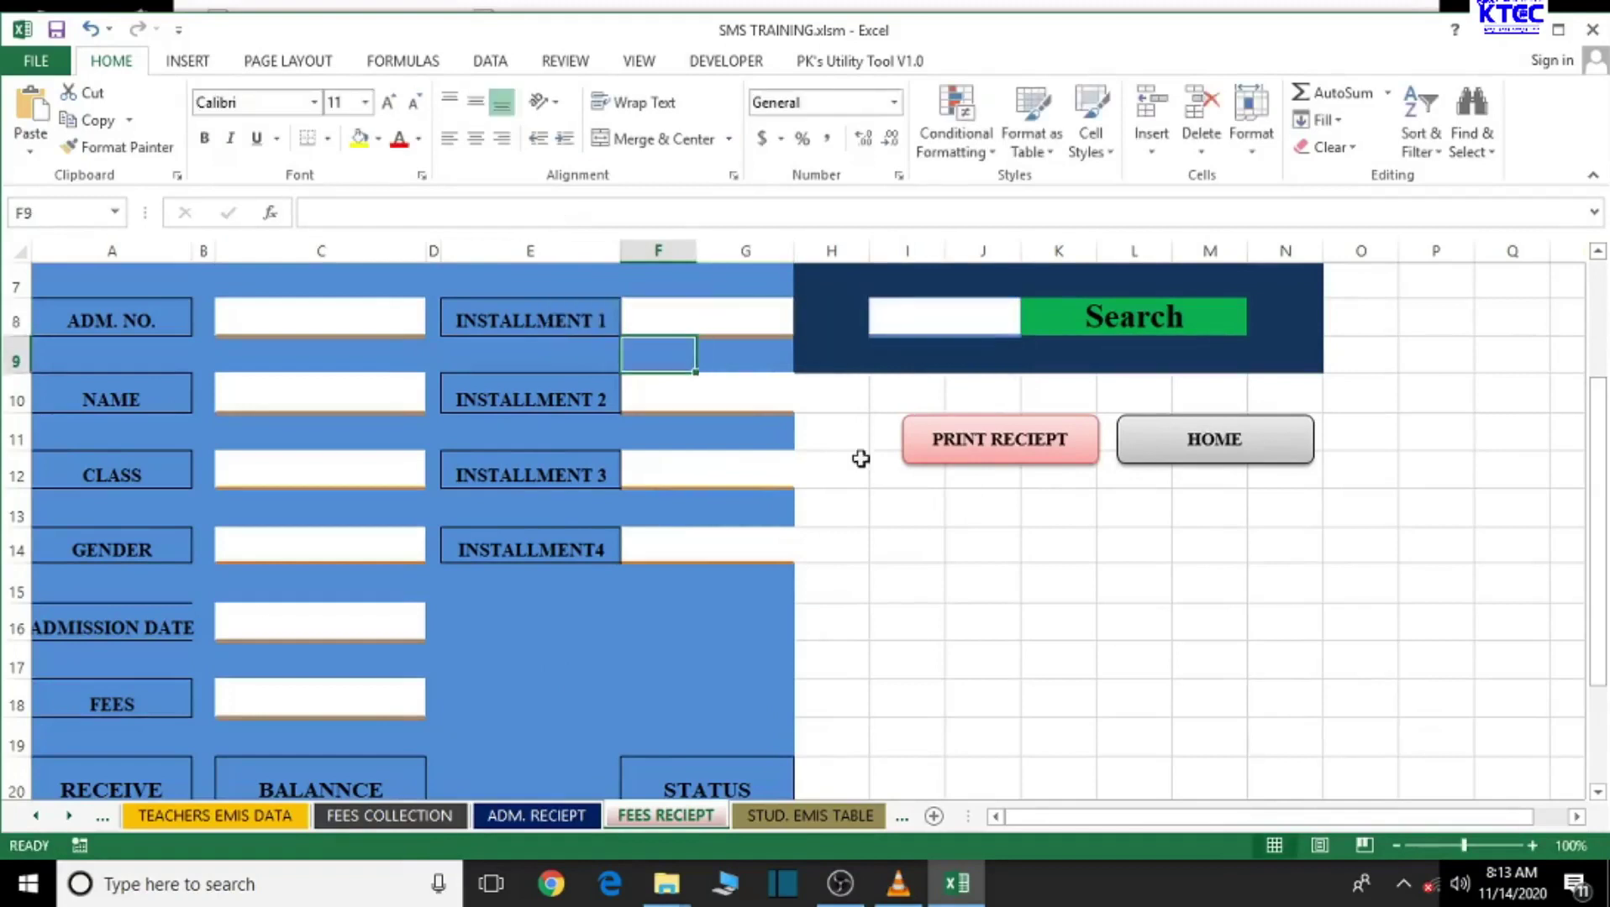
Step: Paste the IFERROR lookup formula into INSTALLMENT 2 cell F10 with column index 3
left_click(725, 395)
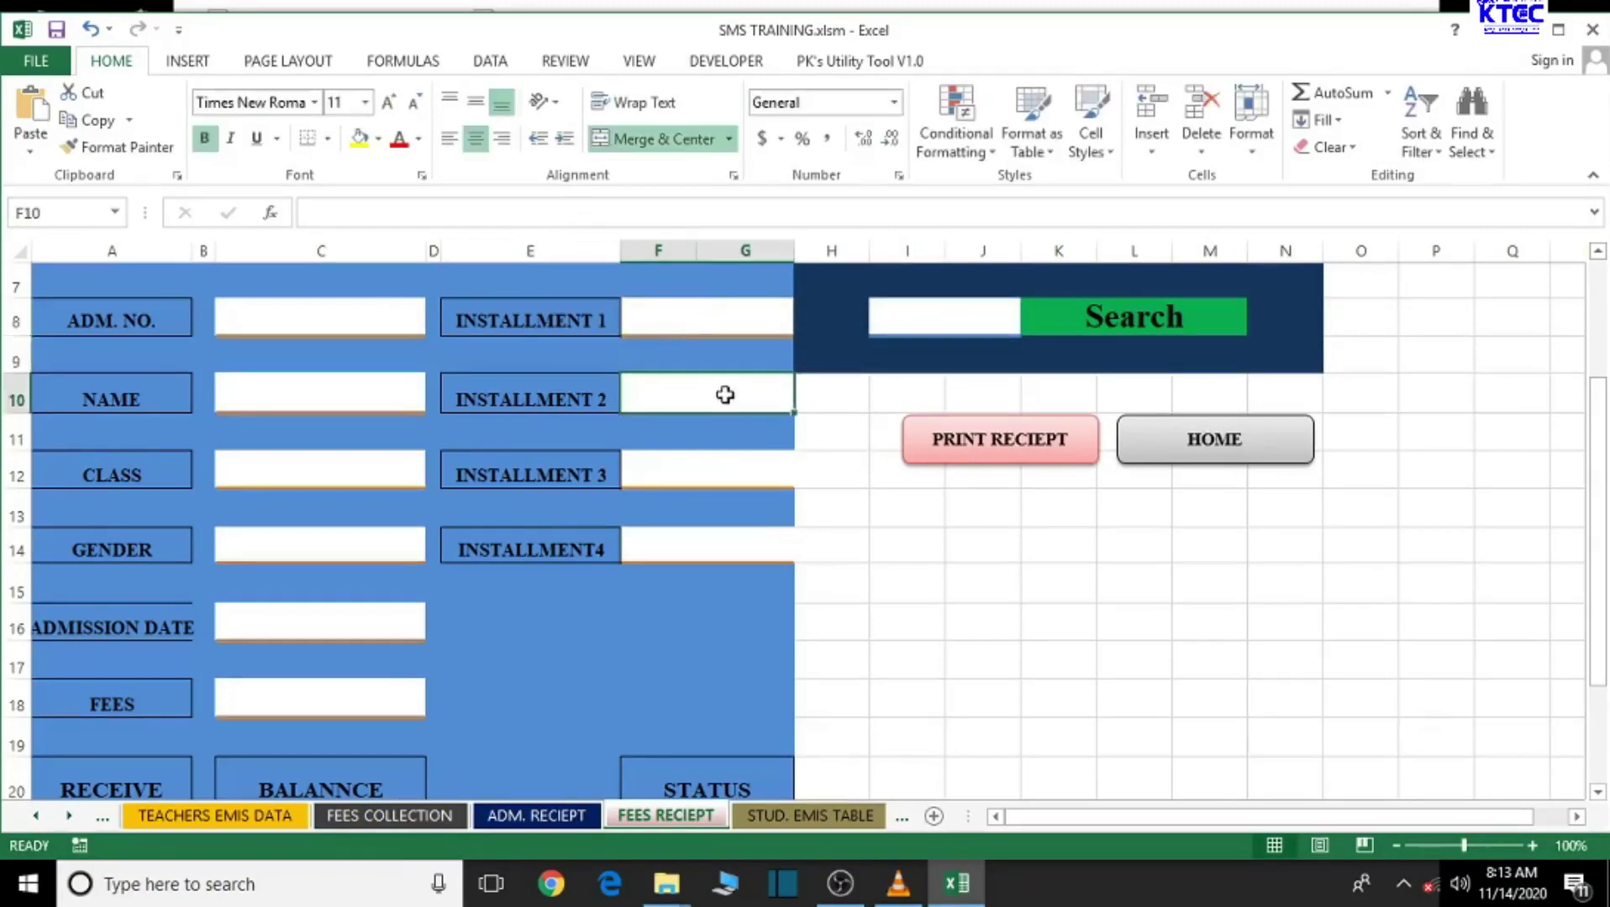
type("=")
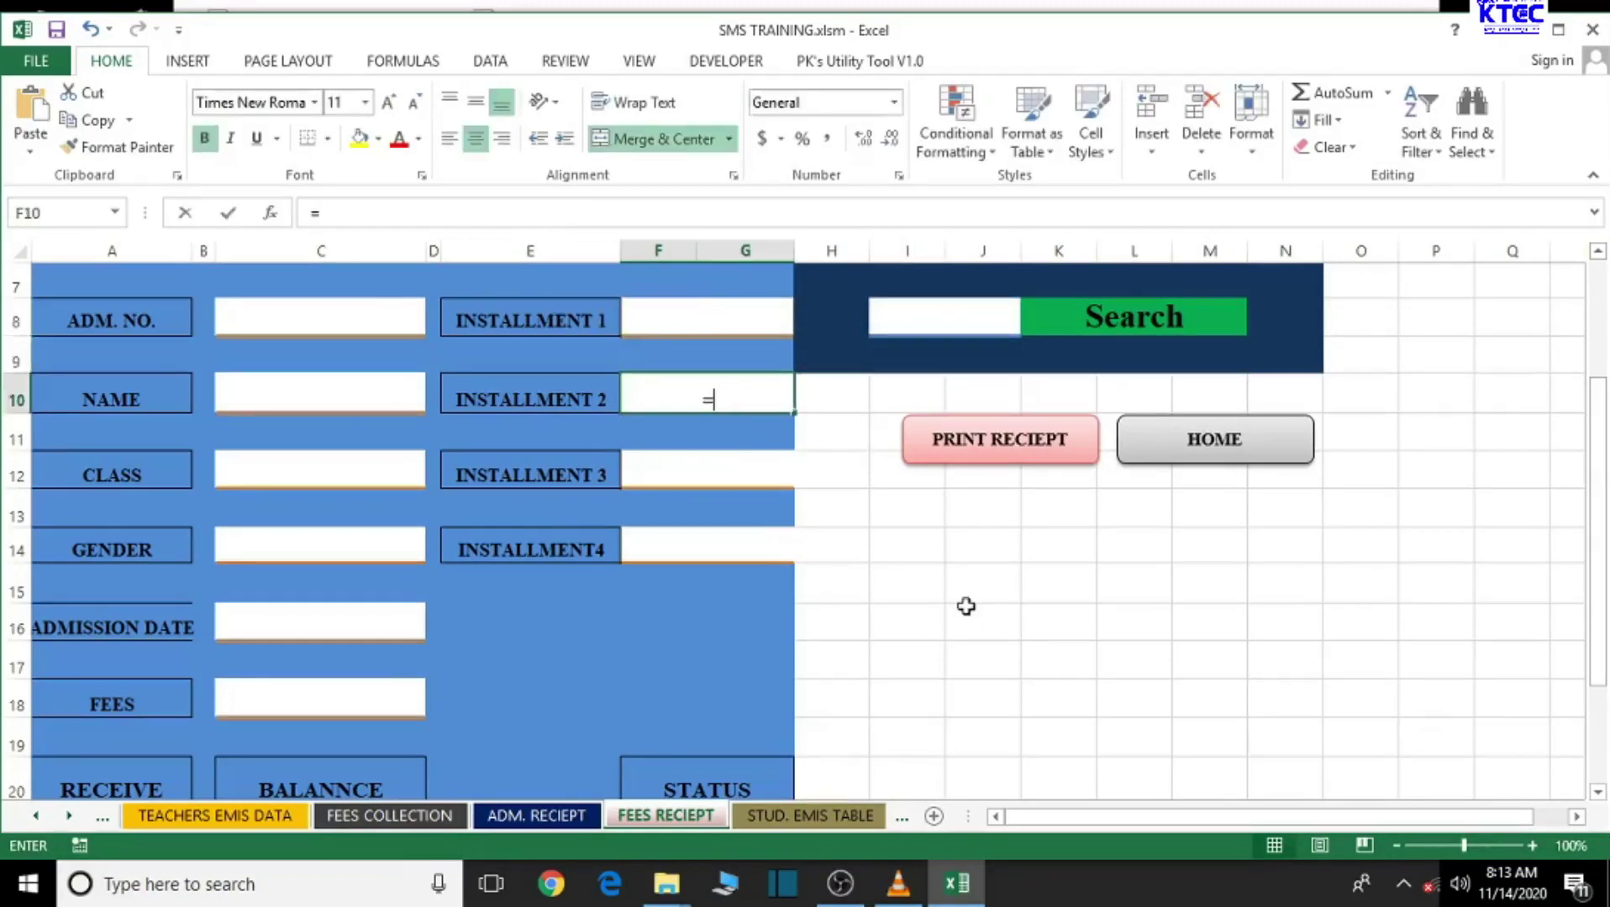
type("IFERROR(VLOOKUP(I8,PAY,1,0),\"\")")
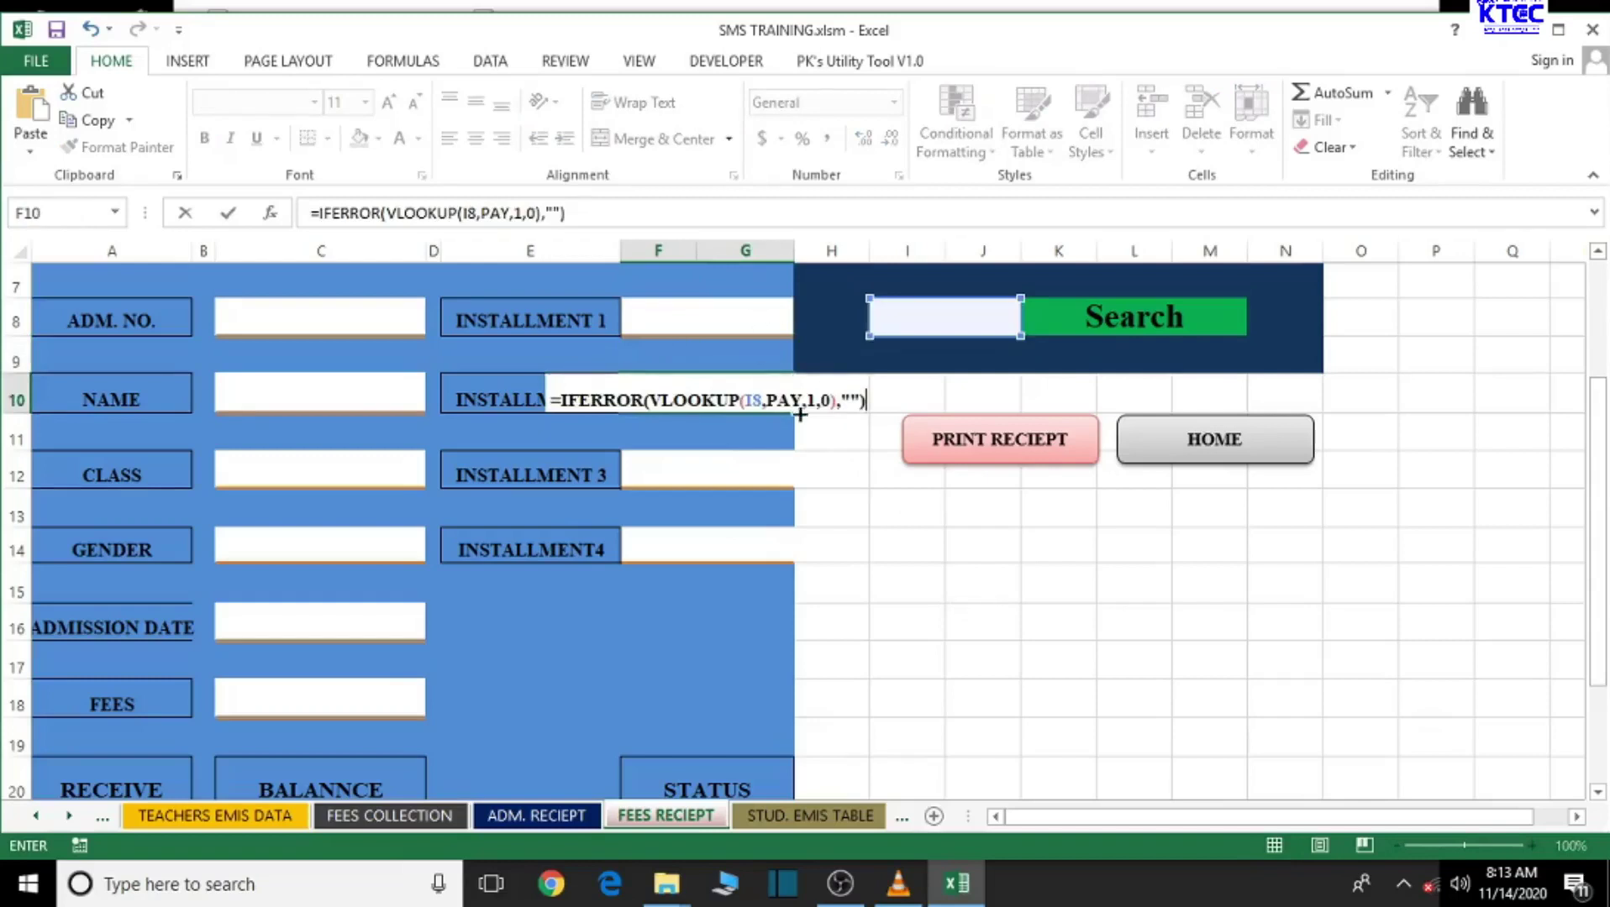
key("F2")
key("Left")
key("Left")
key("Left")
key("Left")
key("Left")
key("Left")
key("Left")
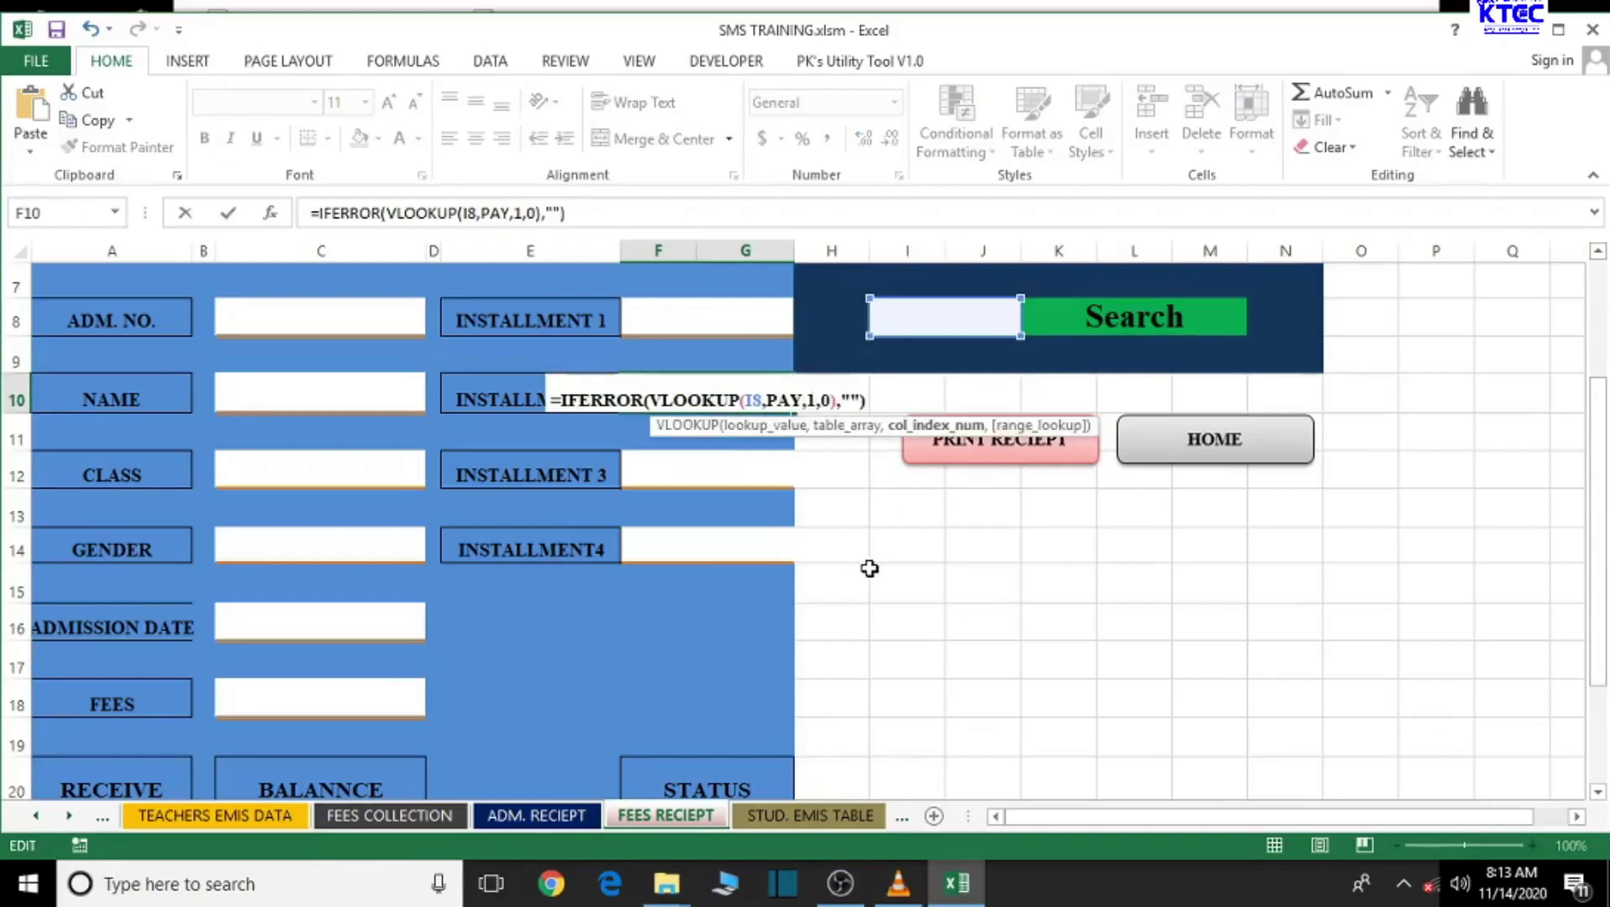
key("BackSpace")
type("3")
key("Return")
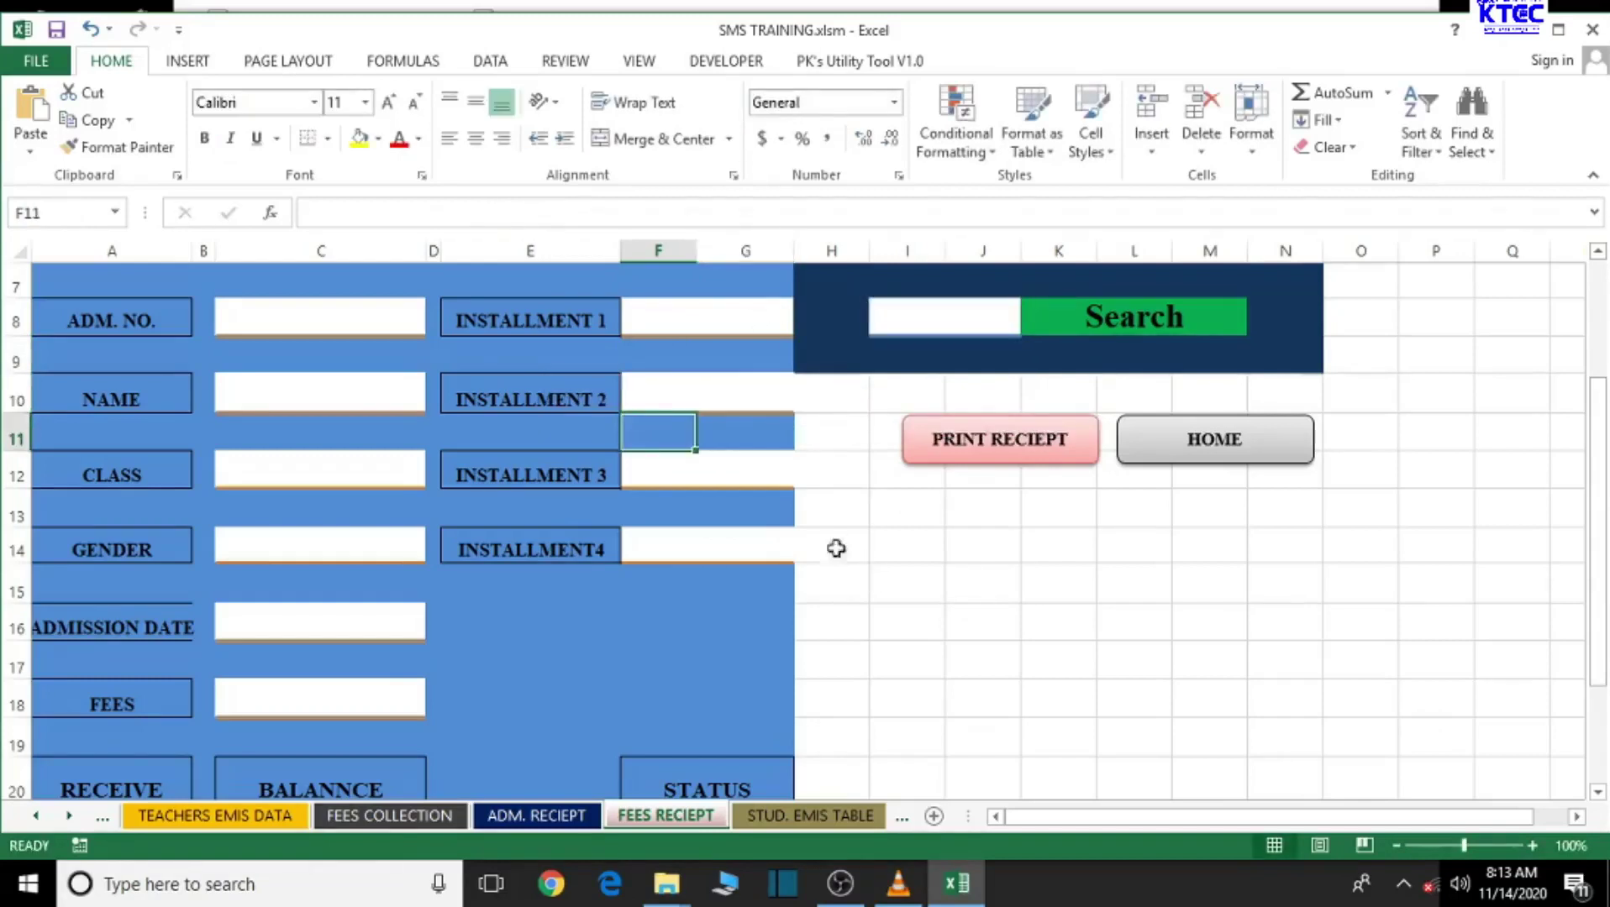
Step: Give INSTALLMENT 3 cell F12 the IFERROR lookup formula using column index 3
left_click(737, 478)
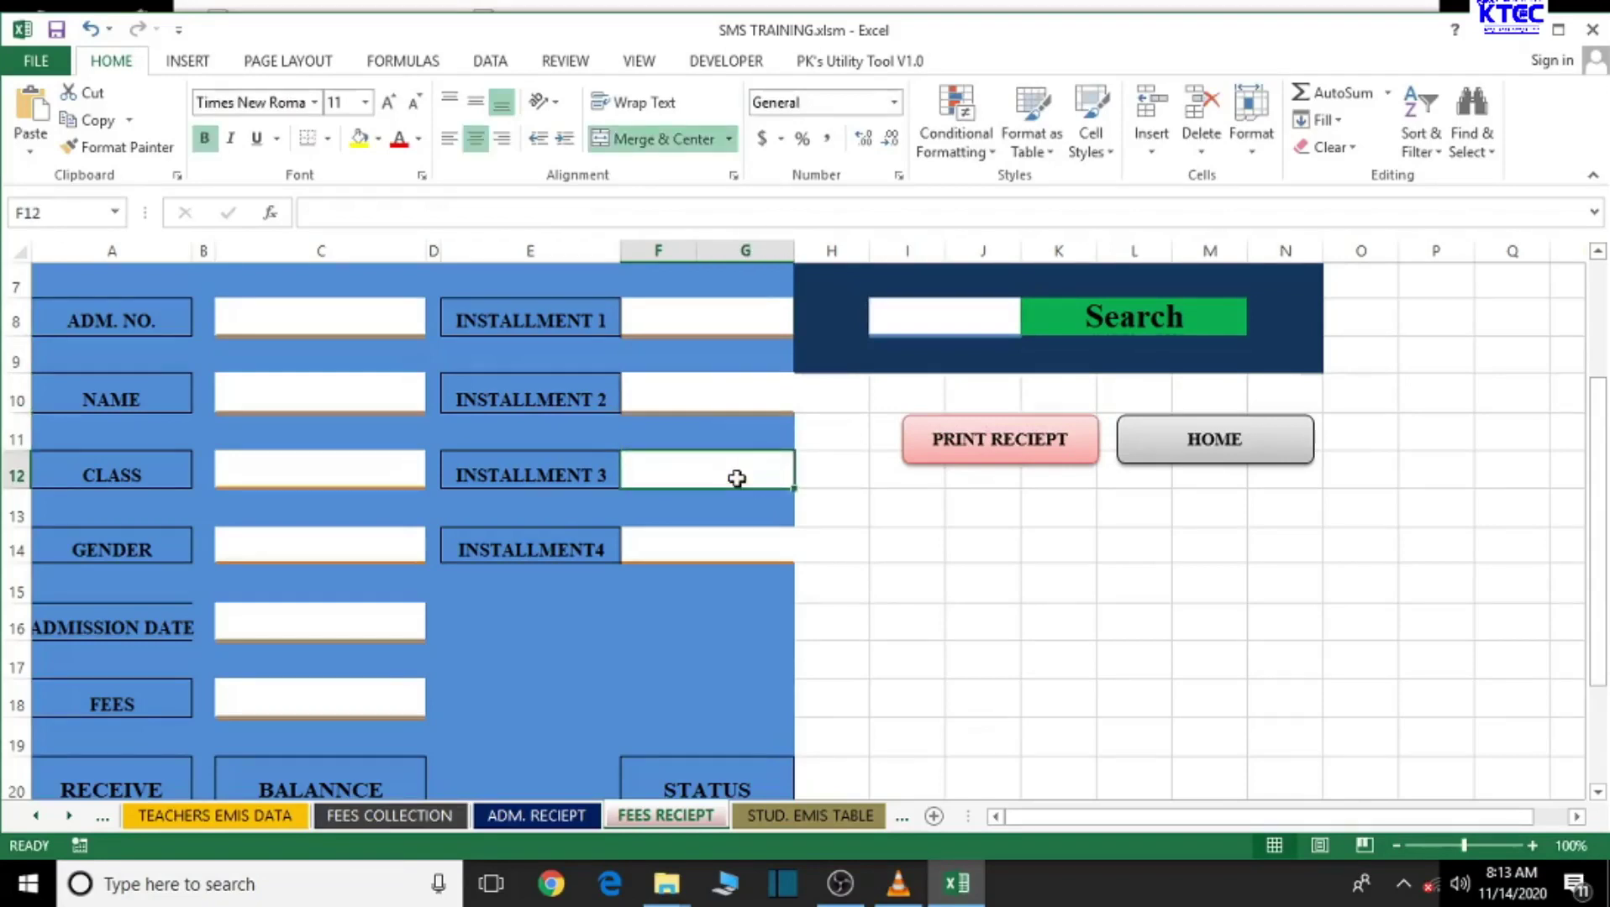
type("=")
type("IFERROR(VLOOKUP(I8,PAY,1,0),\"\")")
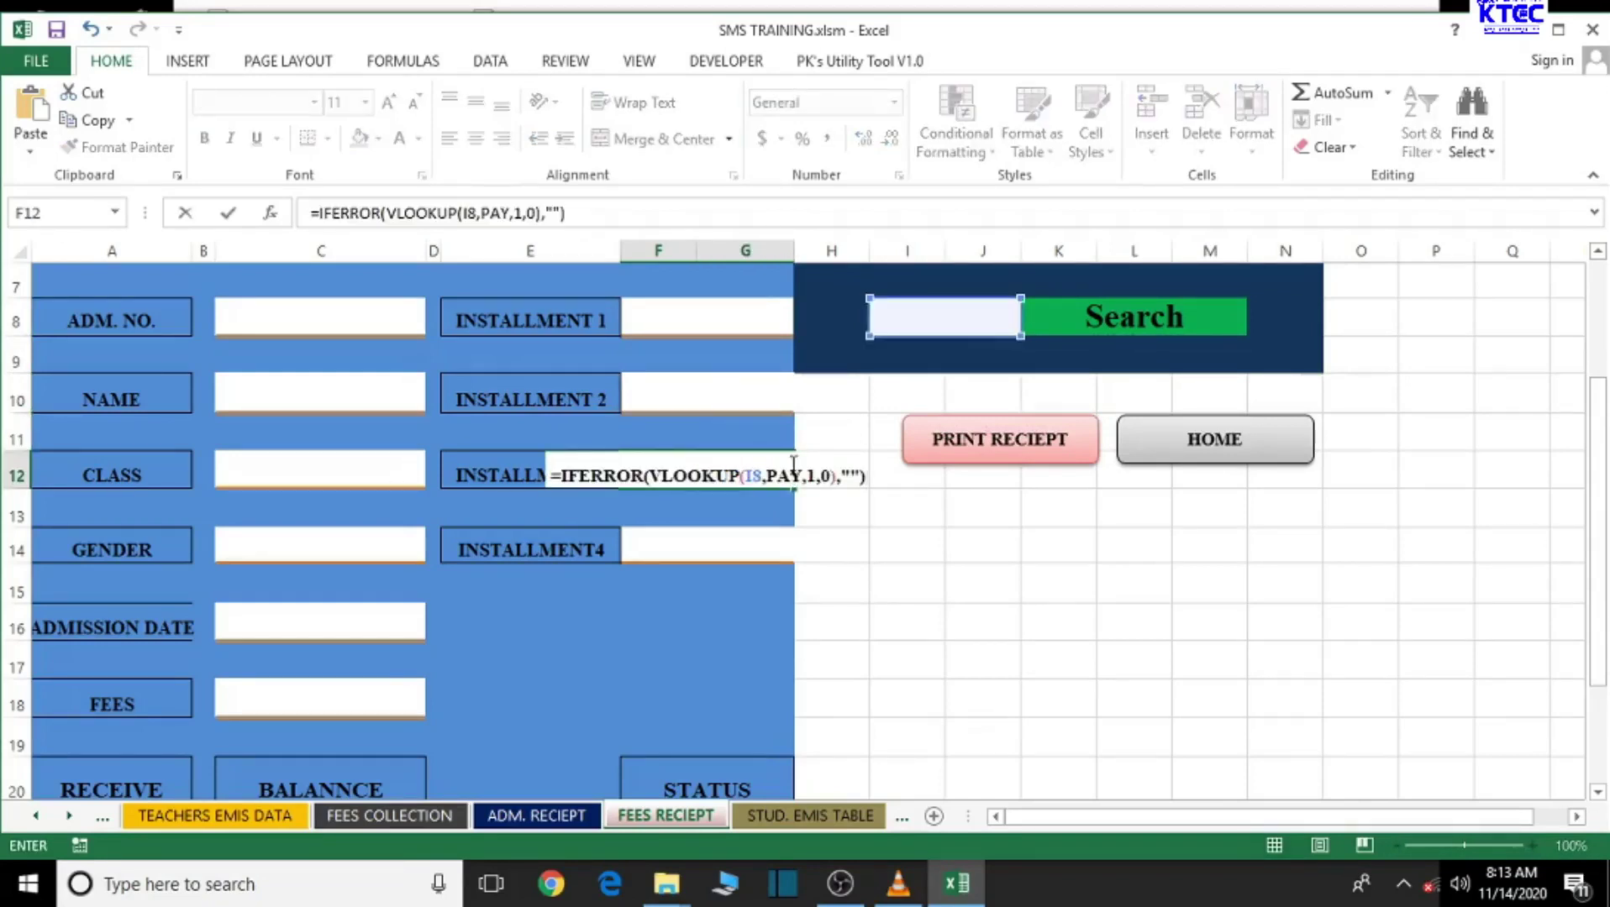
left_click(812, 476)
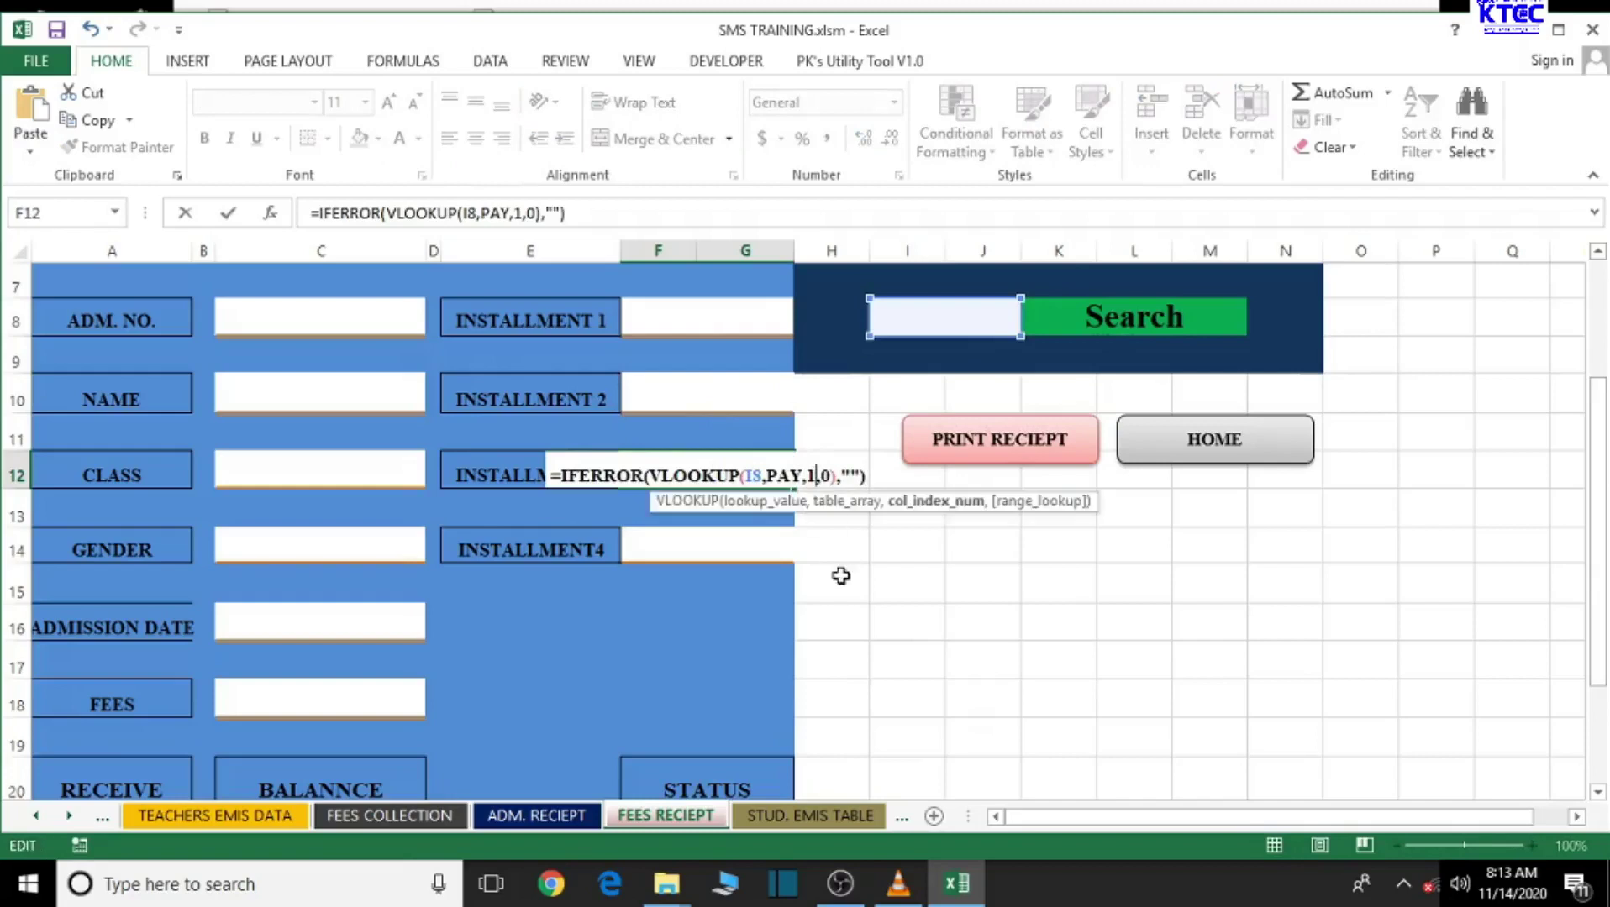
key("BackSpace")
type("3")
key("Return")
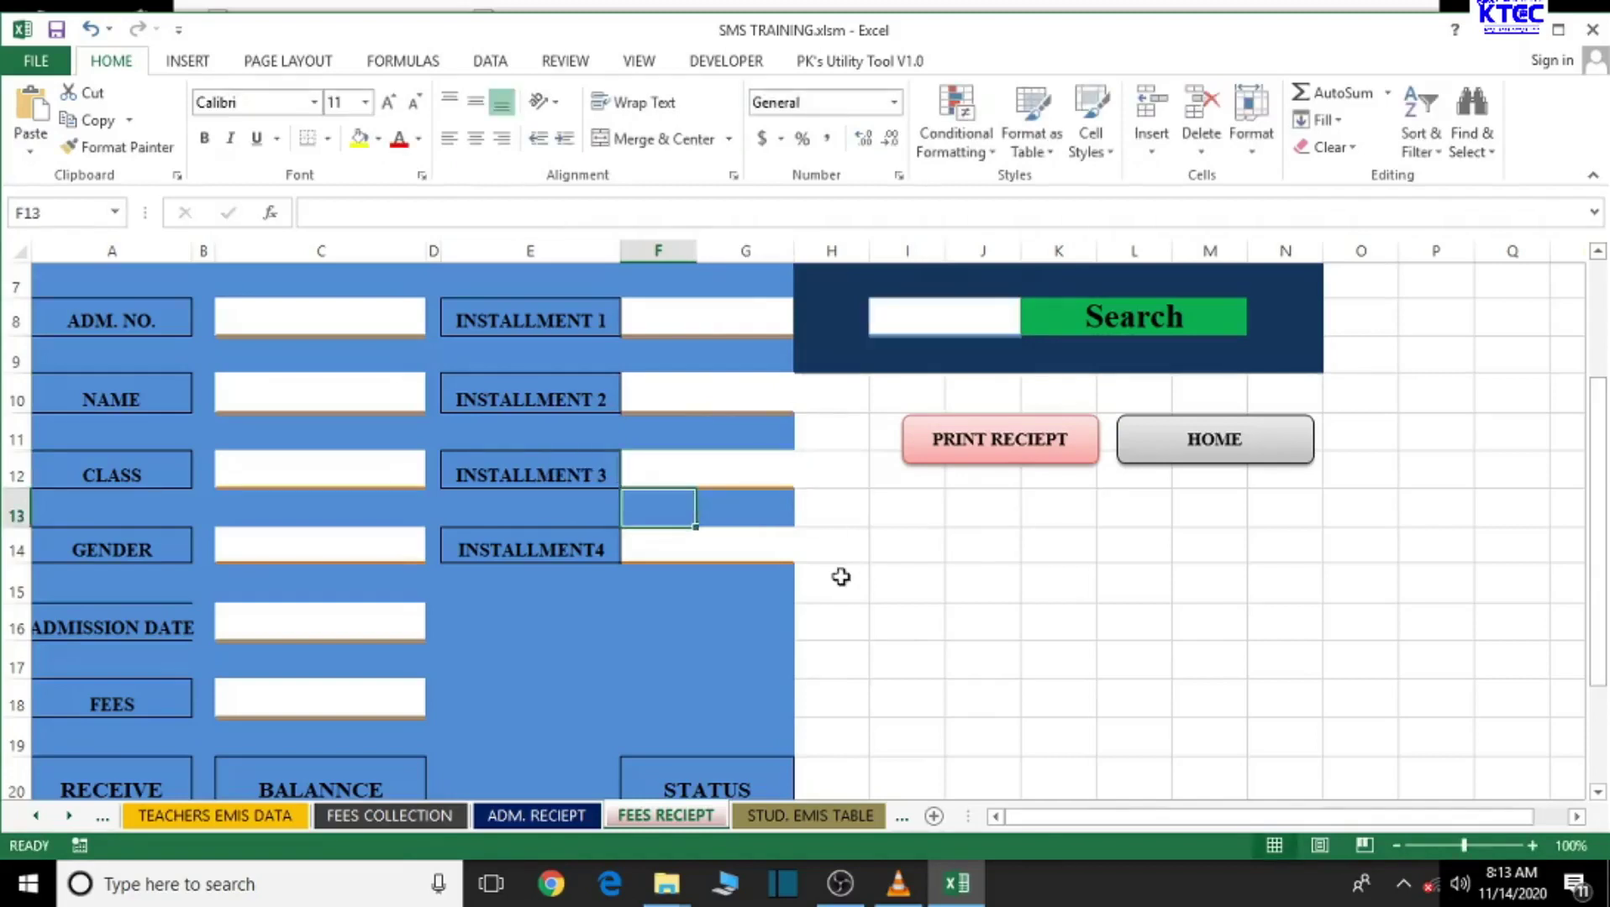
Step: Fill INSTALLMENT4 cell F14 with the pasted IFERROR lookup formula
left_click(733, 554)
key("ctrl+v")
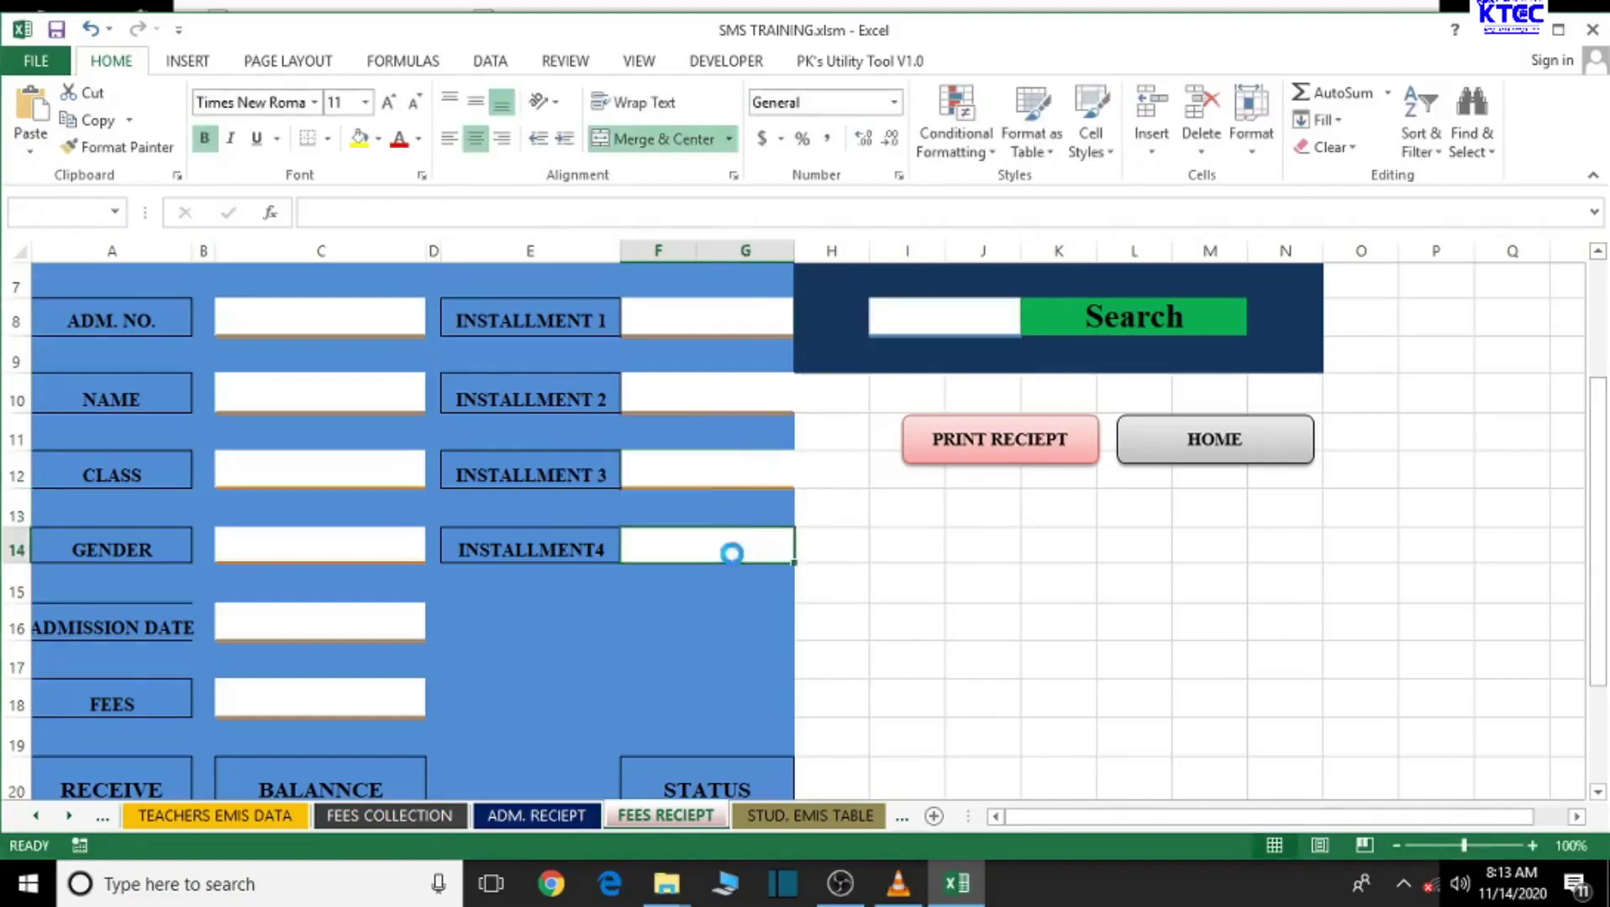
left_click(859, 502)
type("=")
type("IFERROR(VLOOKUP(I8,PAY,1,0),\"\")")
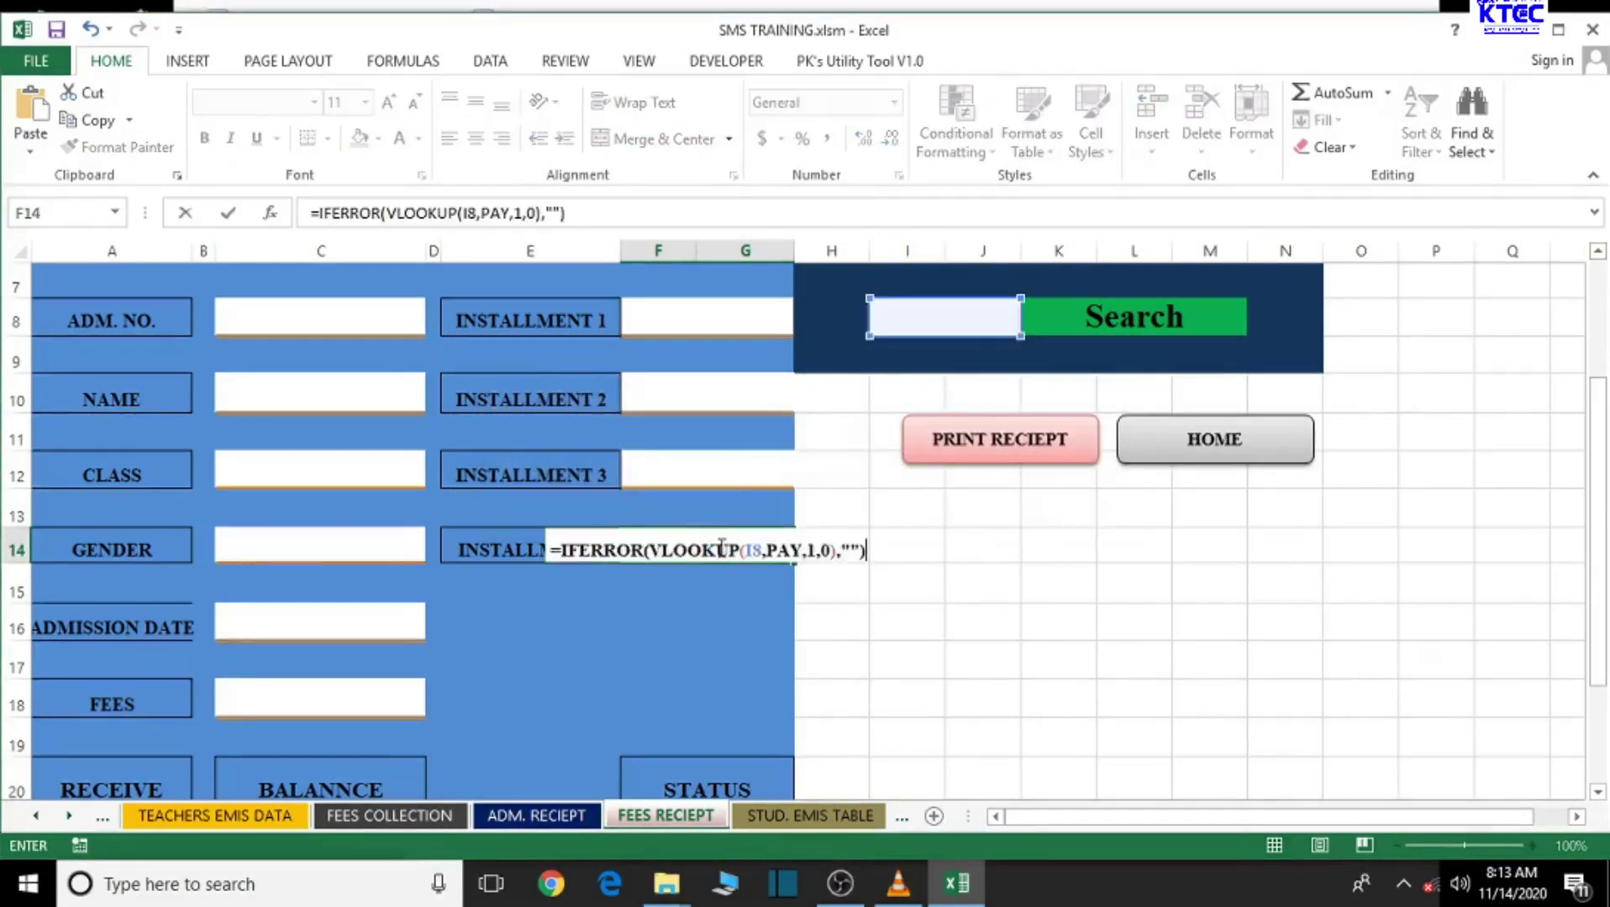
left_click(815, 551)
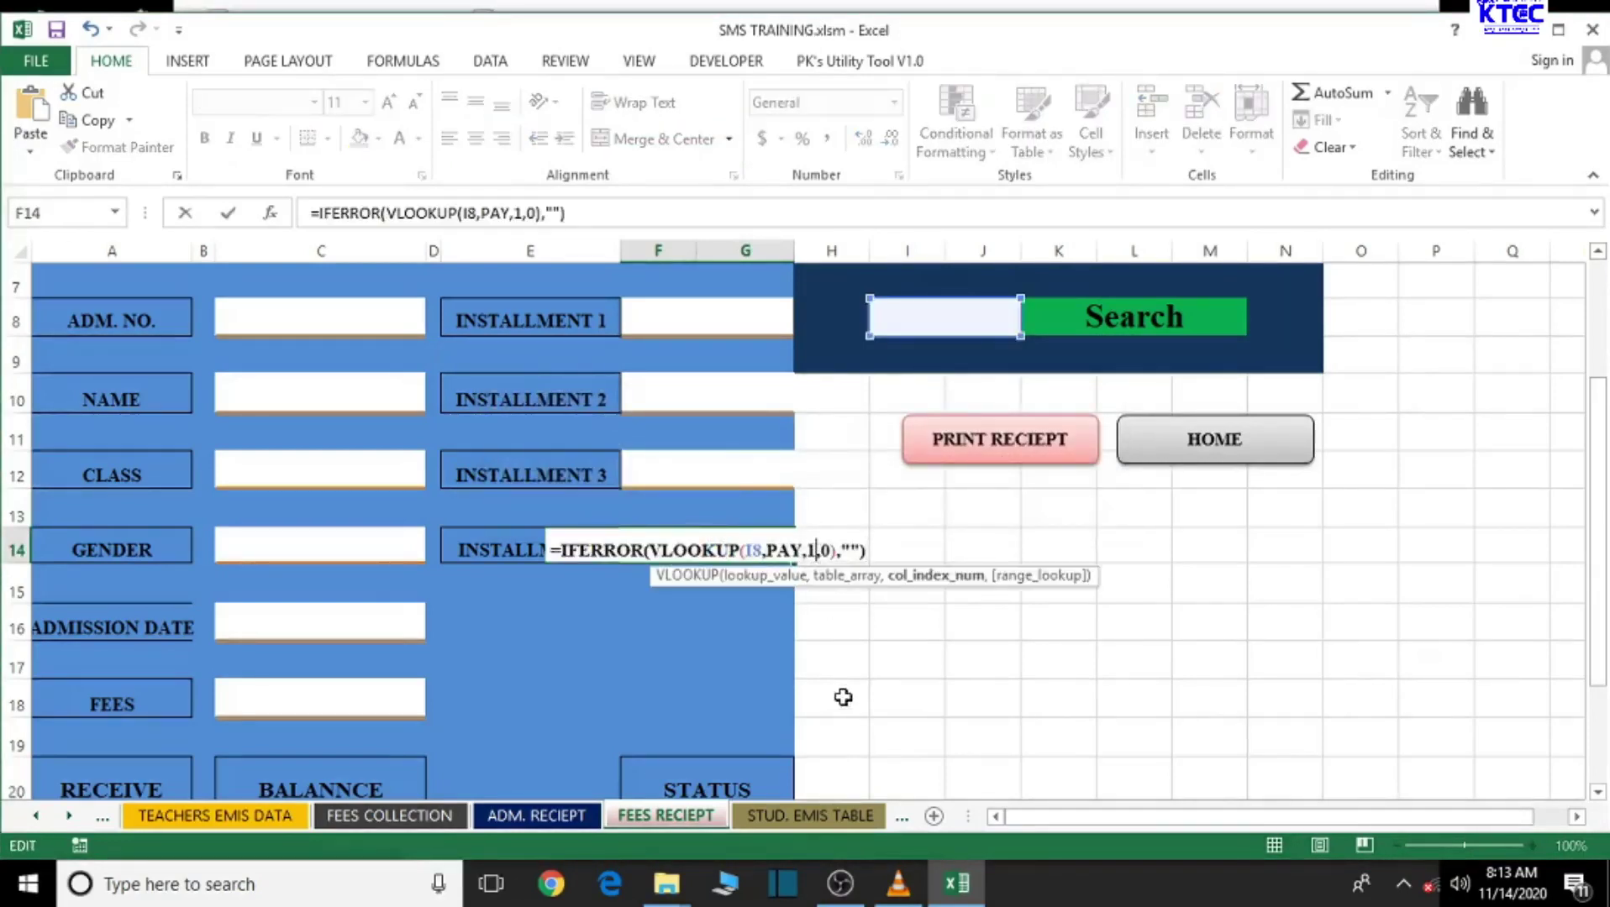
key("Return")
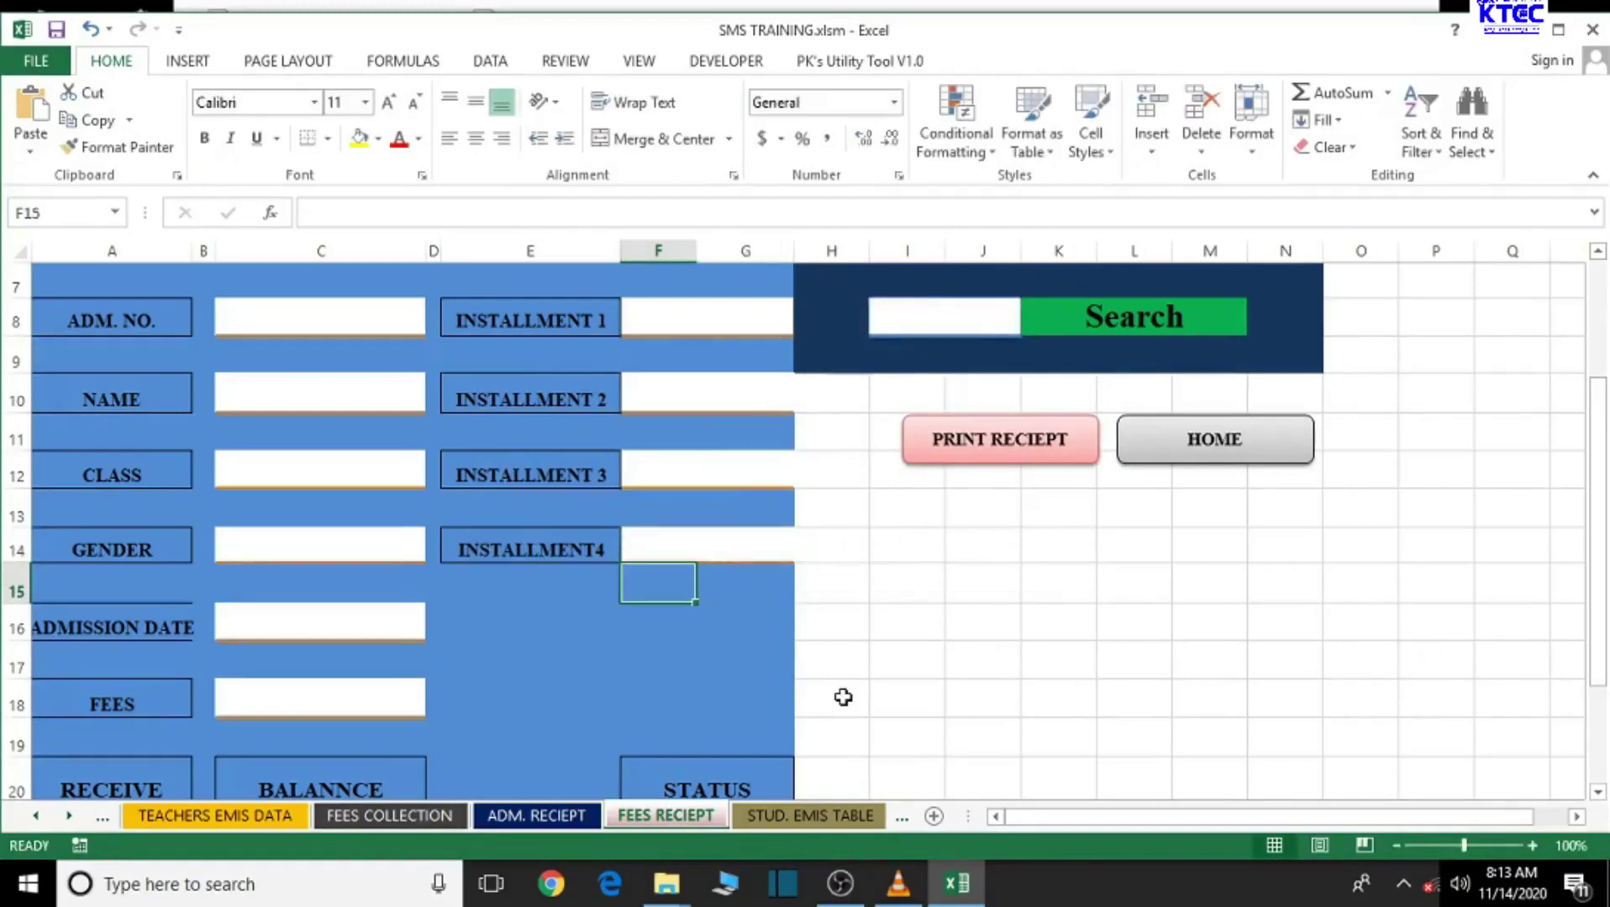
Step: Enter the IFERROR(VLOOKUP(I8,PAY,…,0),"") lookup in RECEIVE cell A21 with its adjusted column index
scroll(792, 660, "down", 1)
scroll(791, 661, "down", 1)
left_click(154, 604)
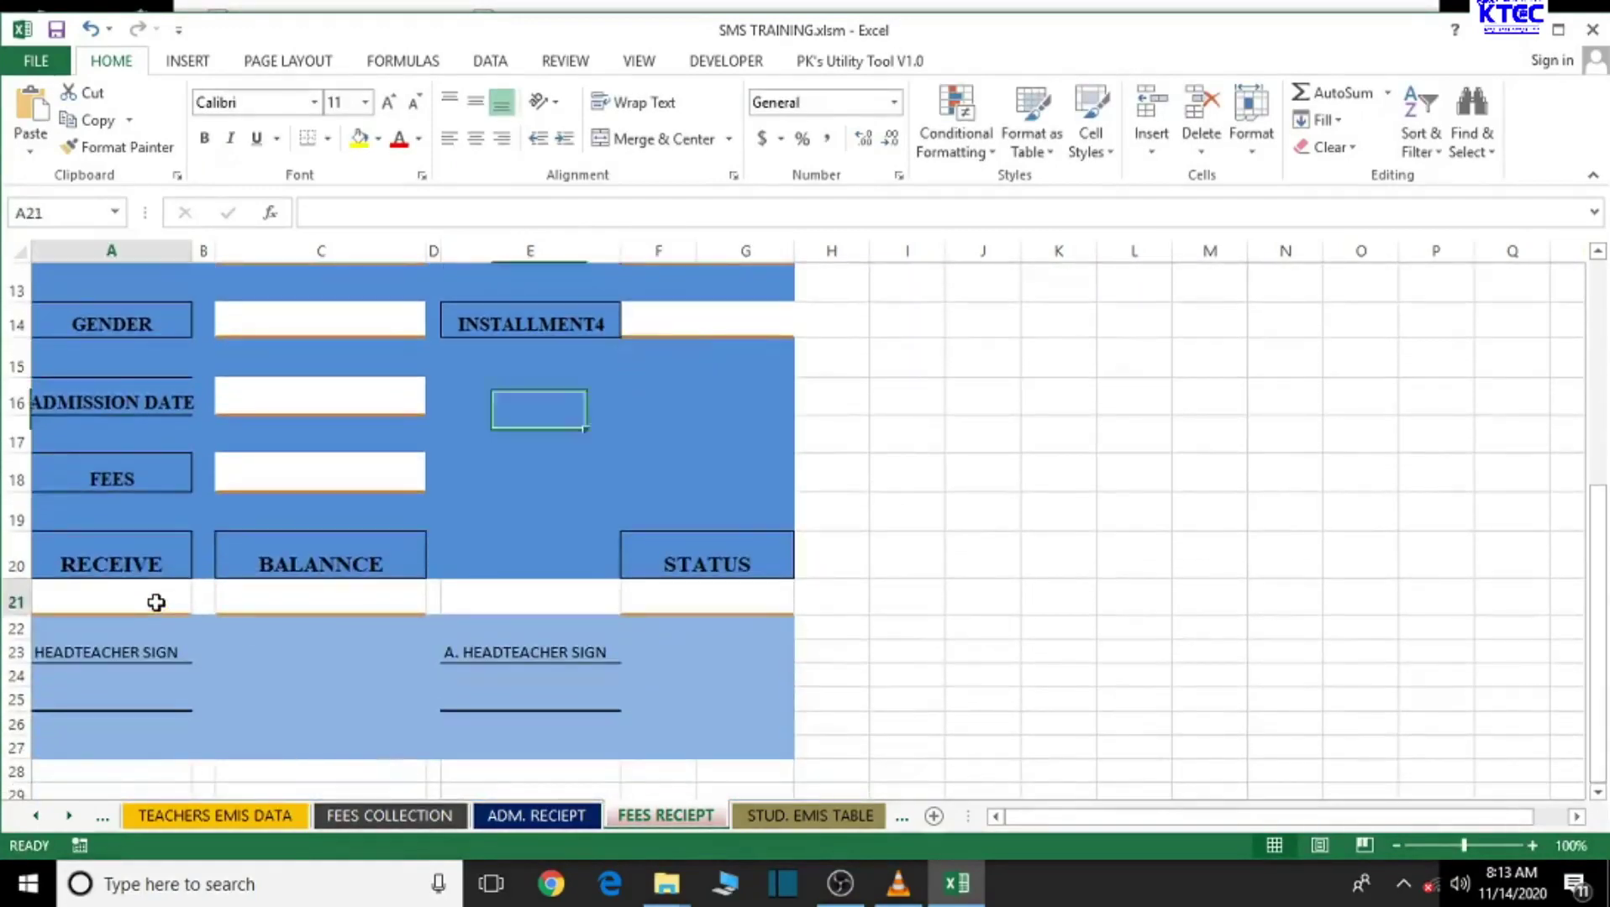
type("=")
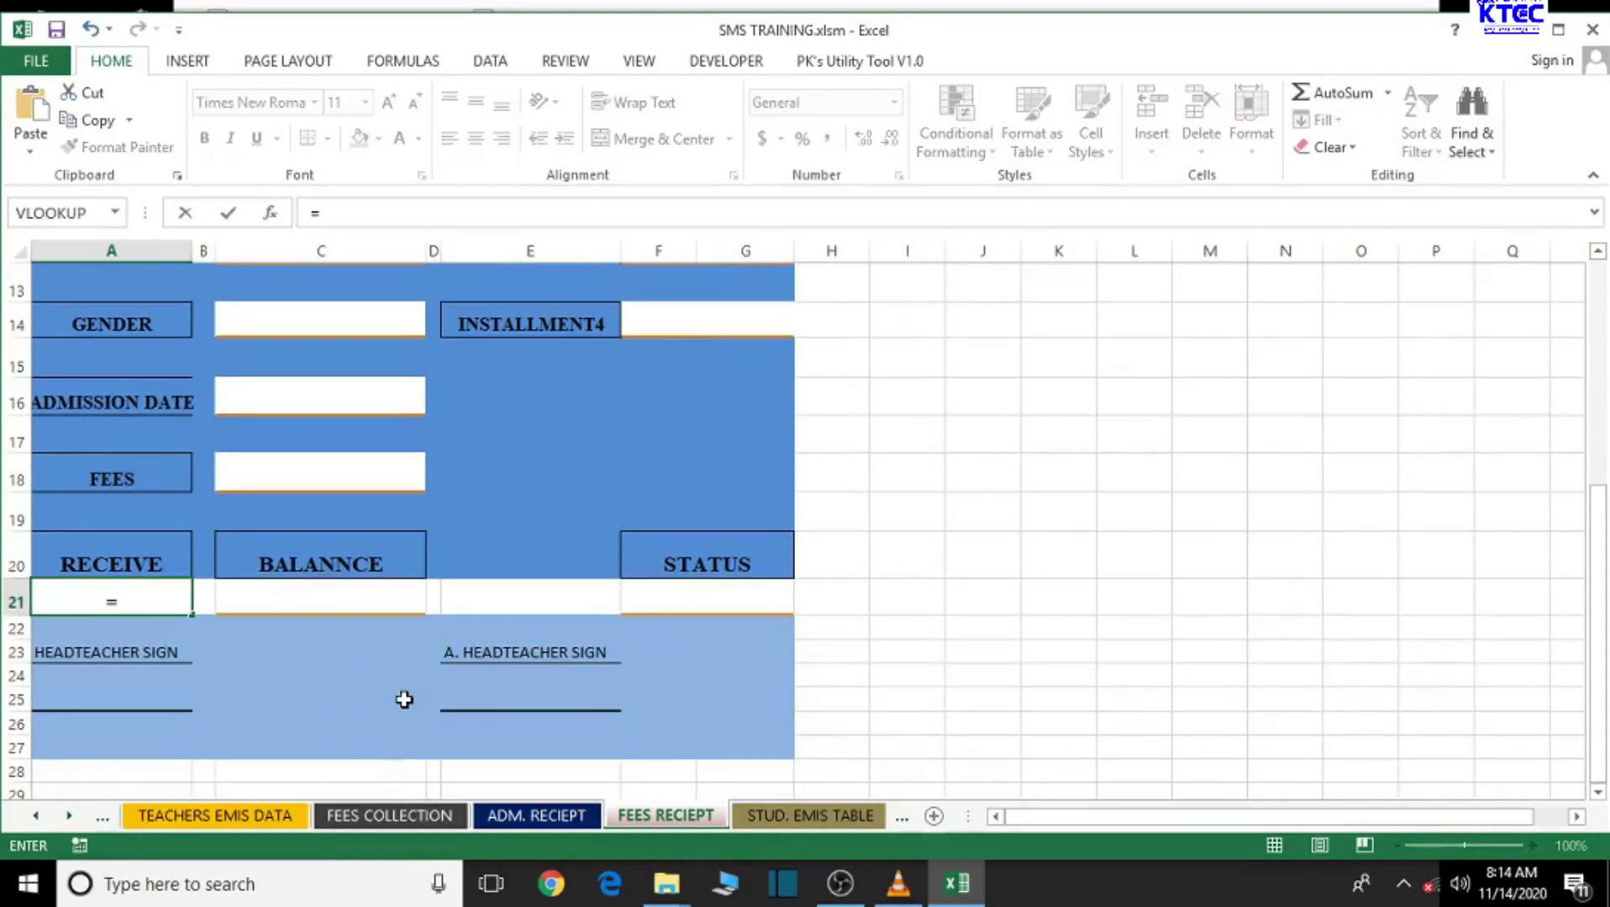
type("IFERROR(VLOOKUP(I8,PAY,1,0),\"\")")
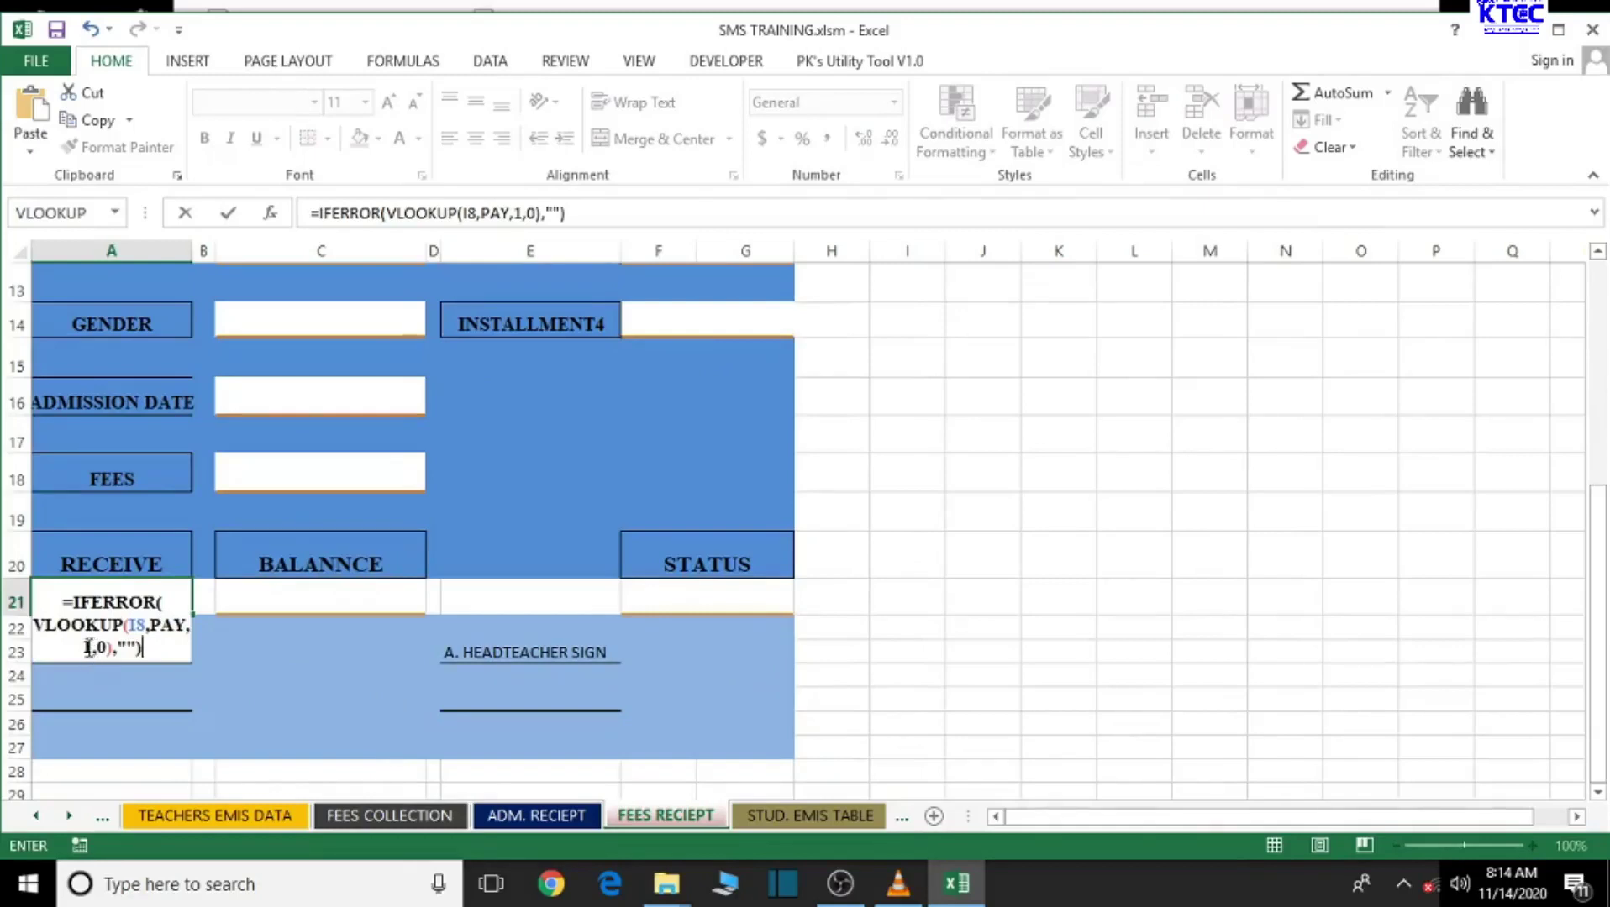
left_click(93, 647)
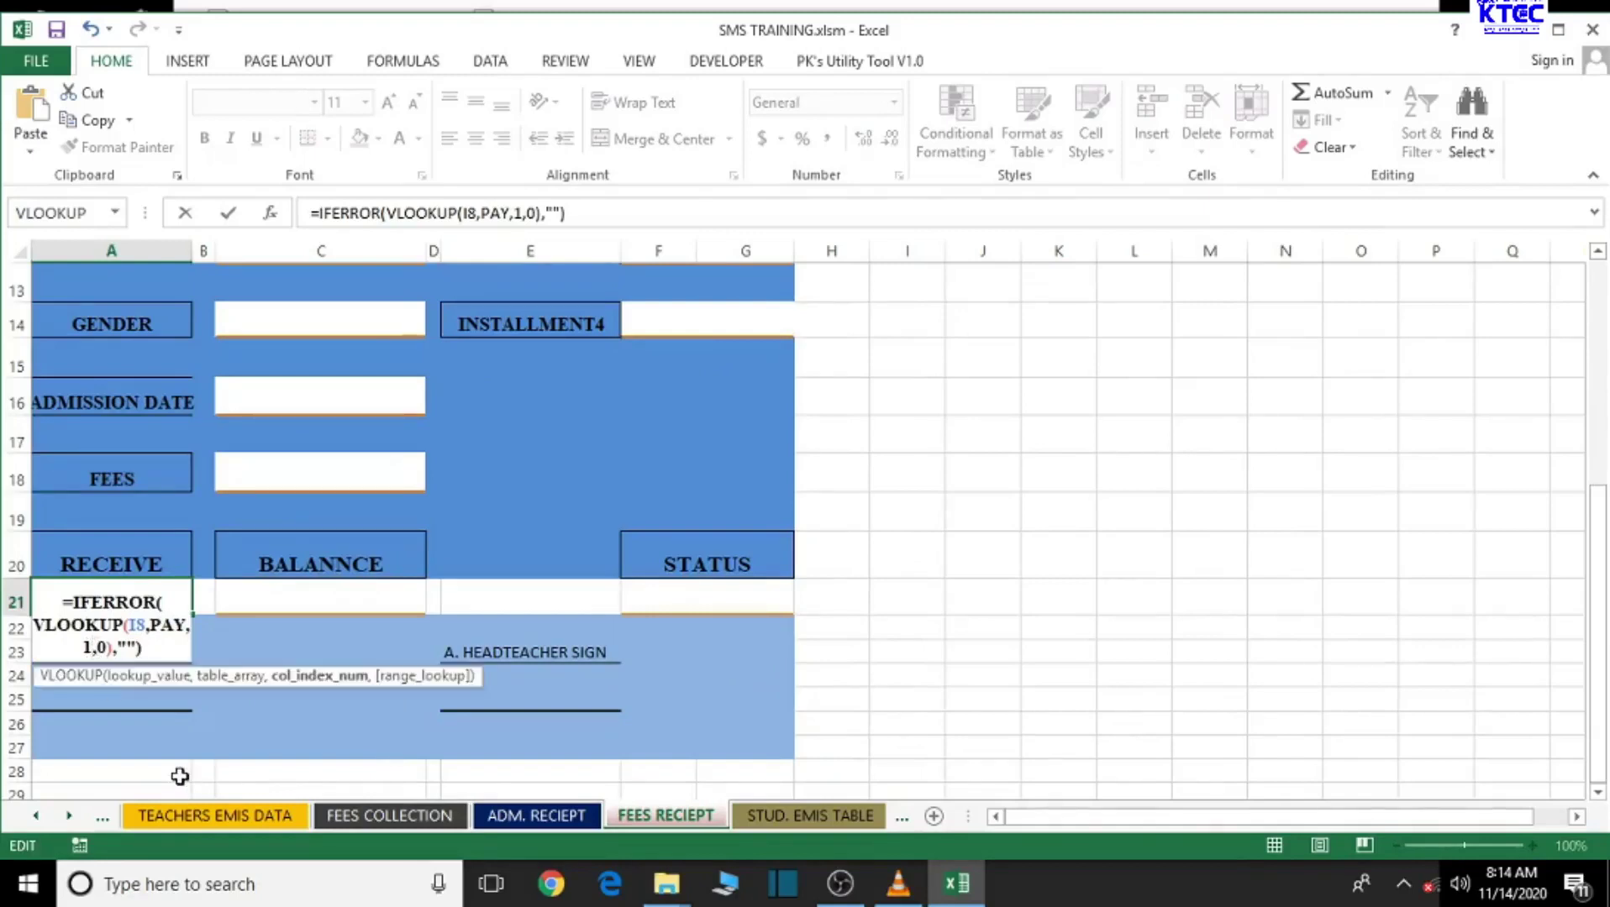
key("Return")
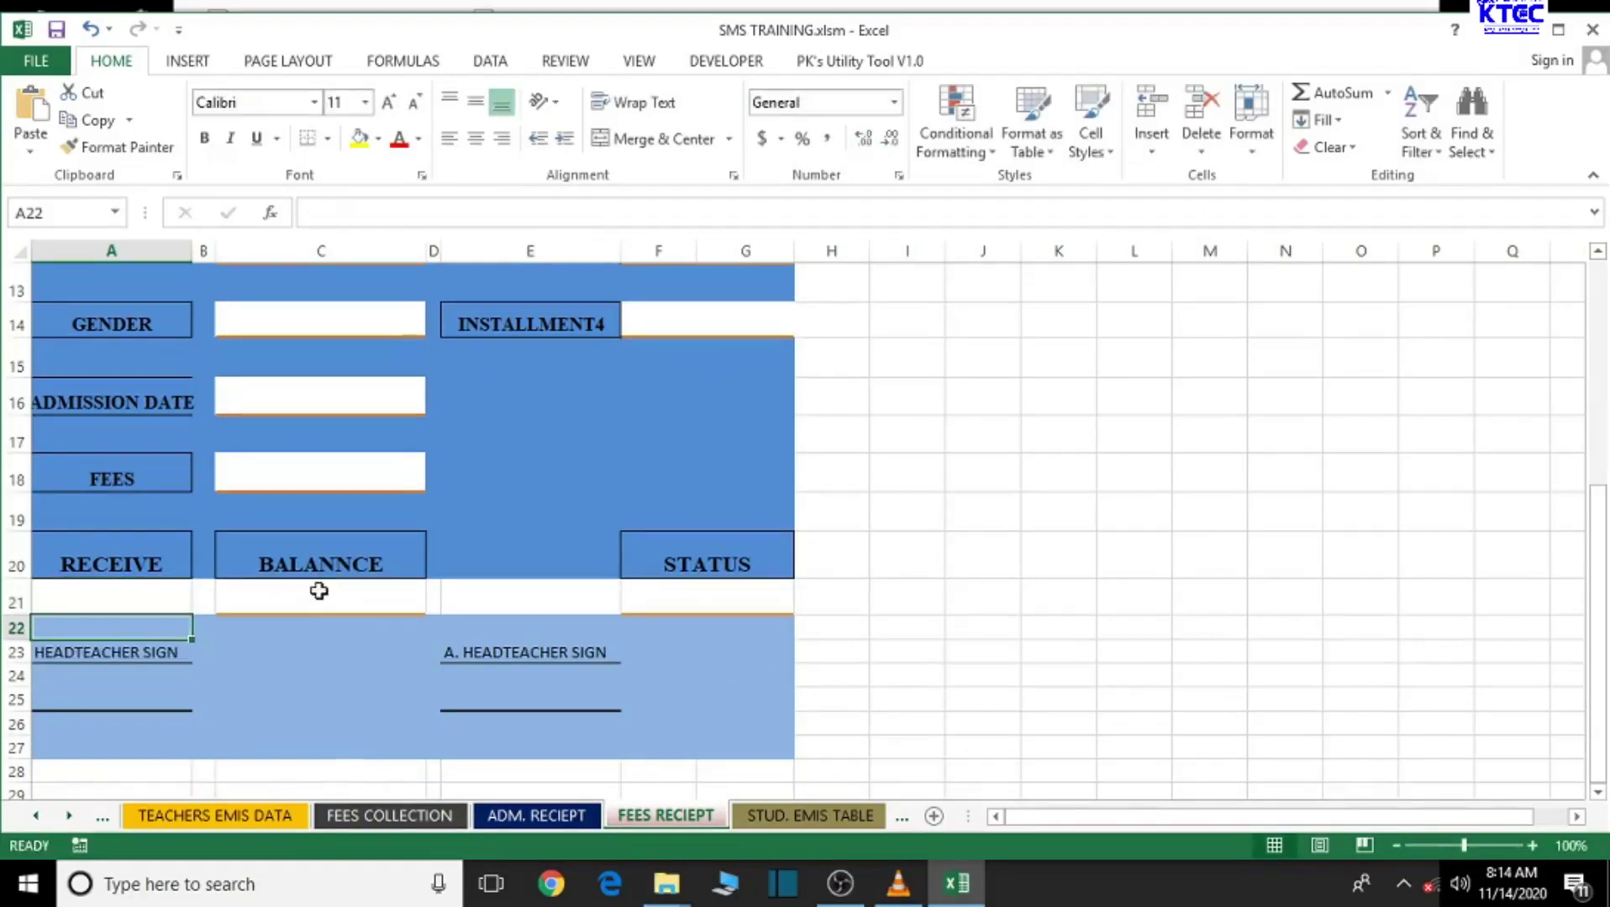
Step: Start the same IFERROR PAY lookup formula in BALANCE cell C21
left_click(318, 591)
type("=")
type("IFERROR(VLOOKUP(I8,PAY,1,0),\"\")")
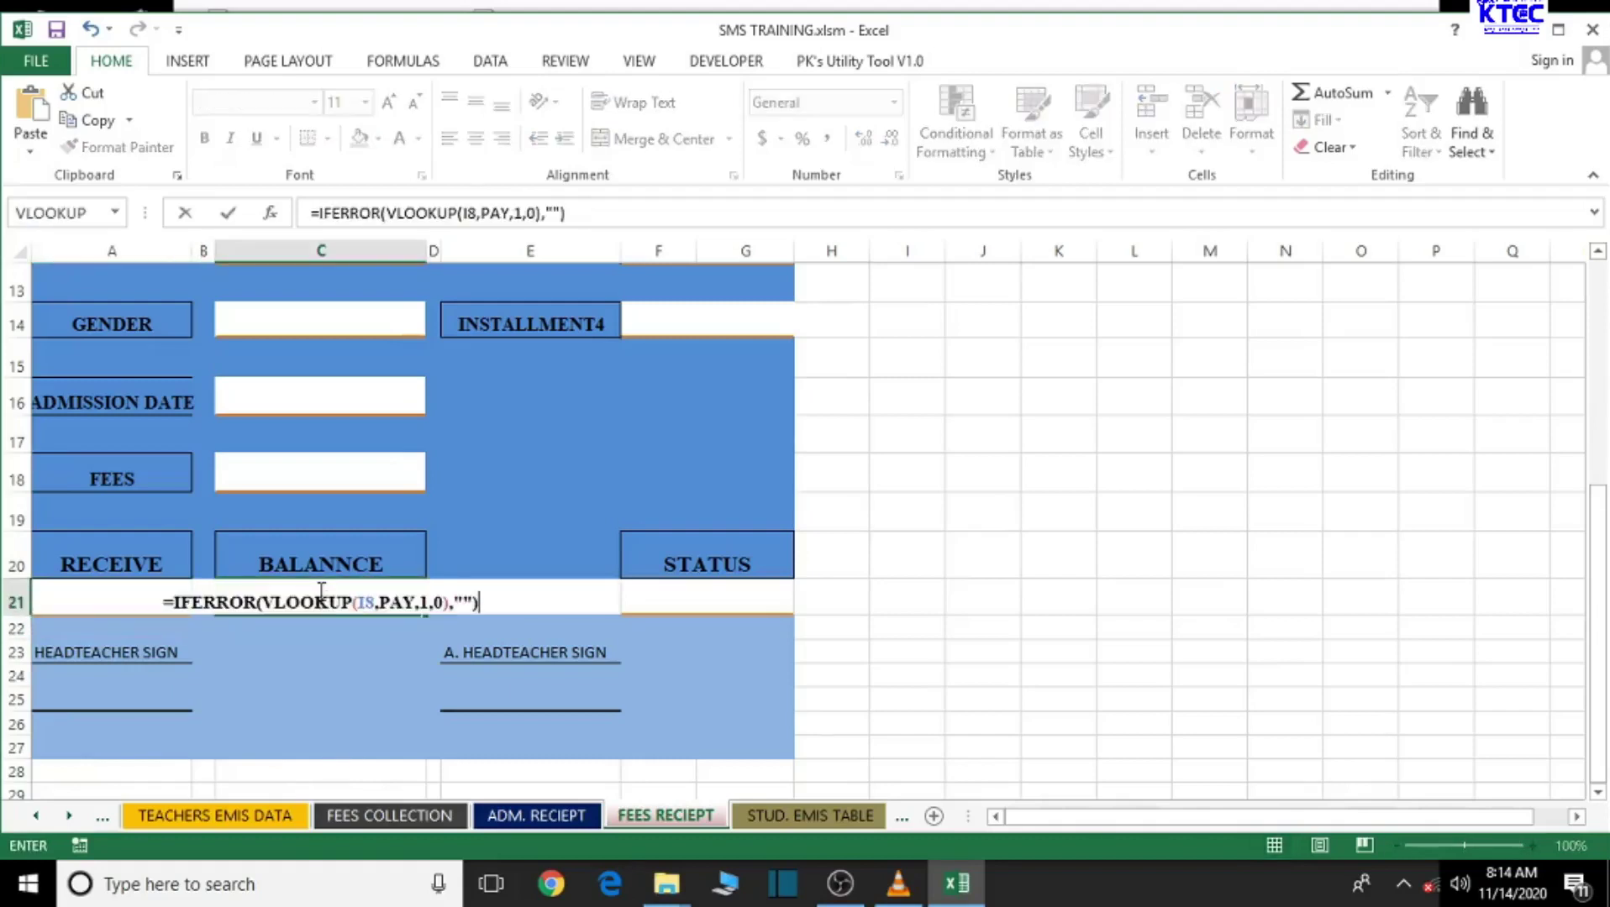
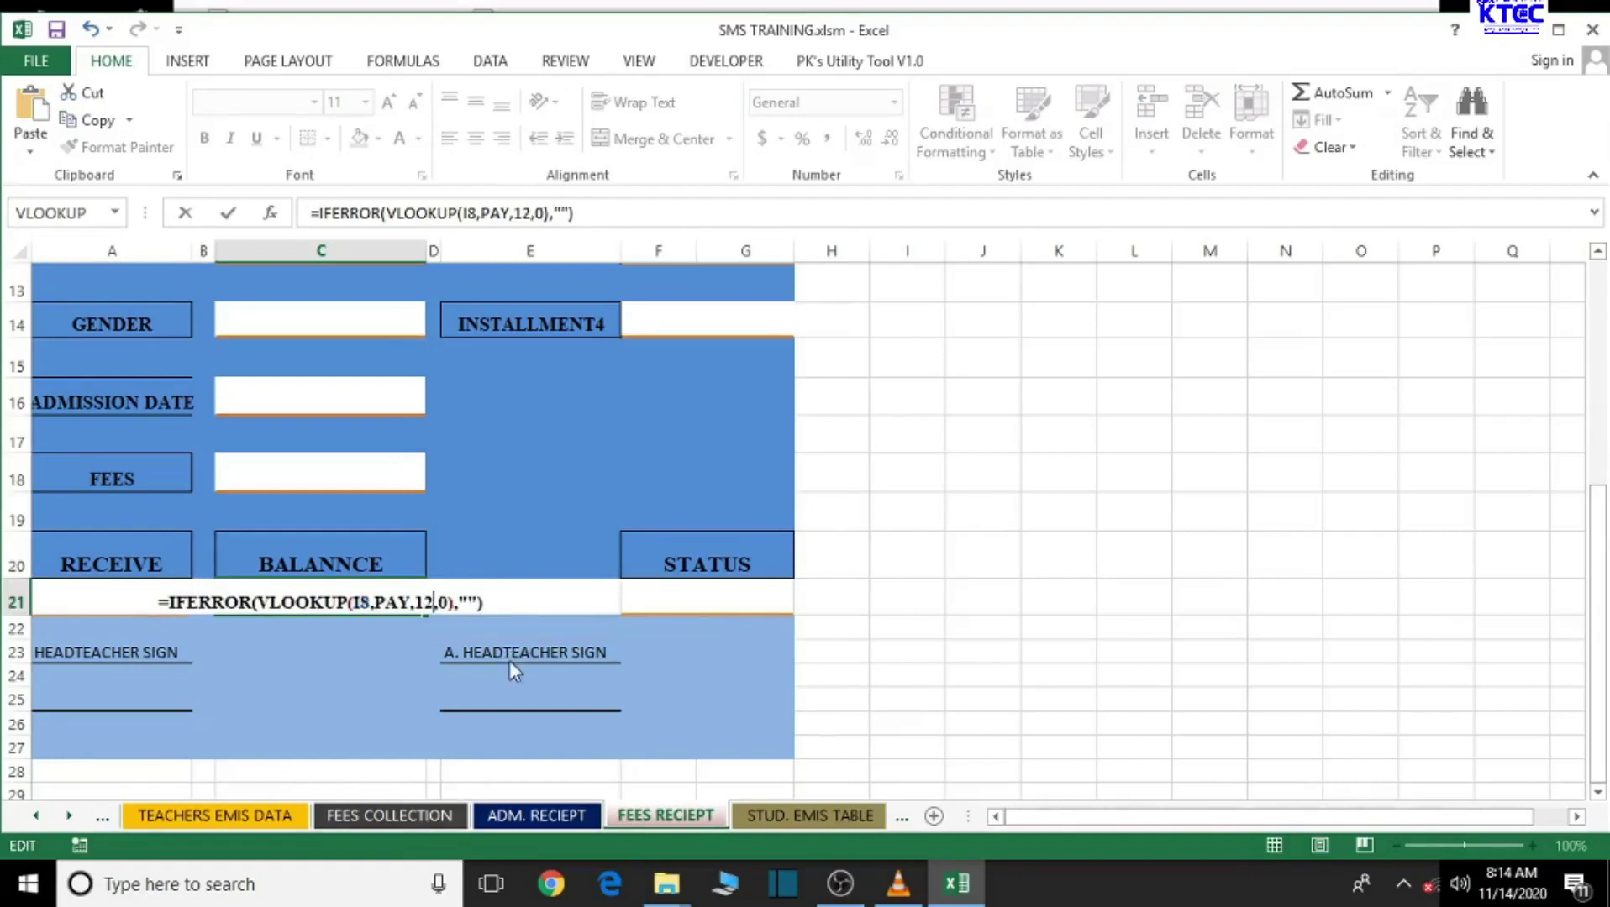
Step: Copy the IFERROR(VLOOKUP(I8,PAY,1,0),"") formula text from cell C8 without changing it
key("Escape")
left_click(665, 597)
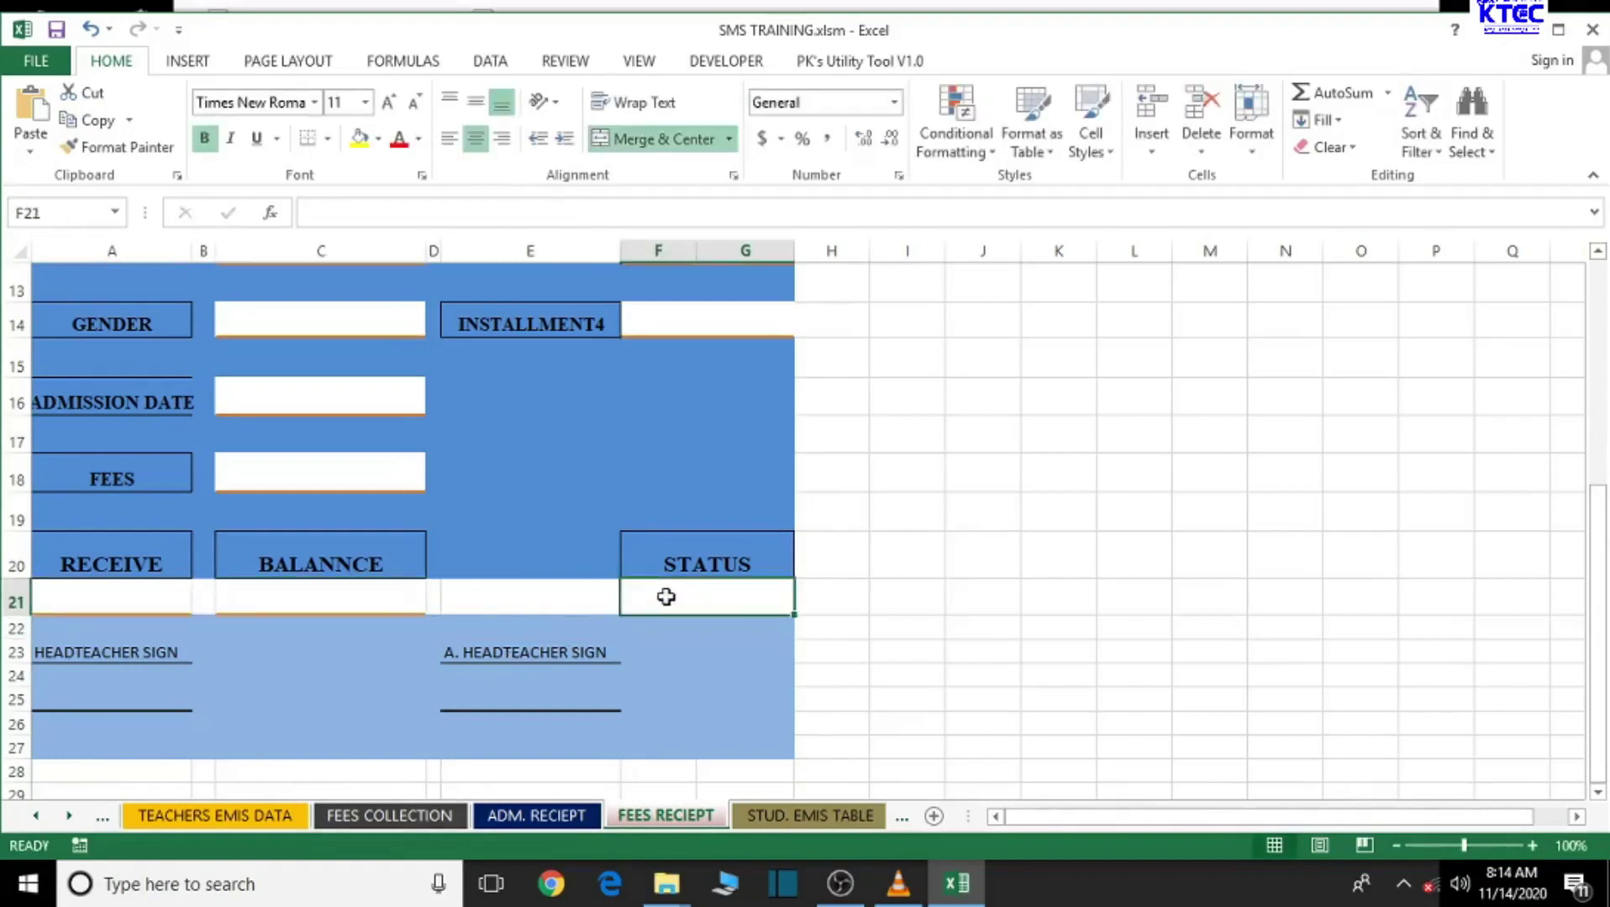
type("=")
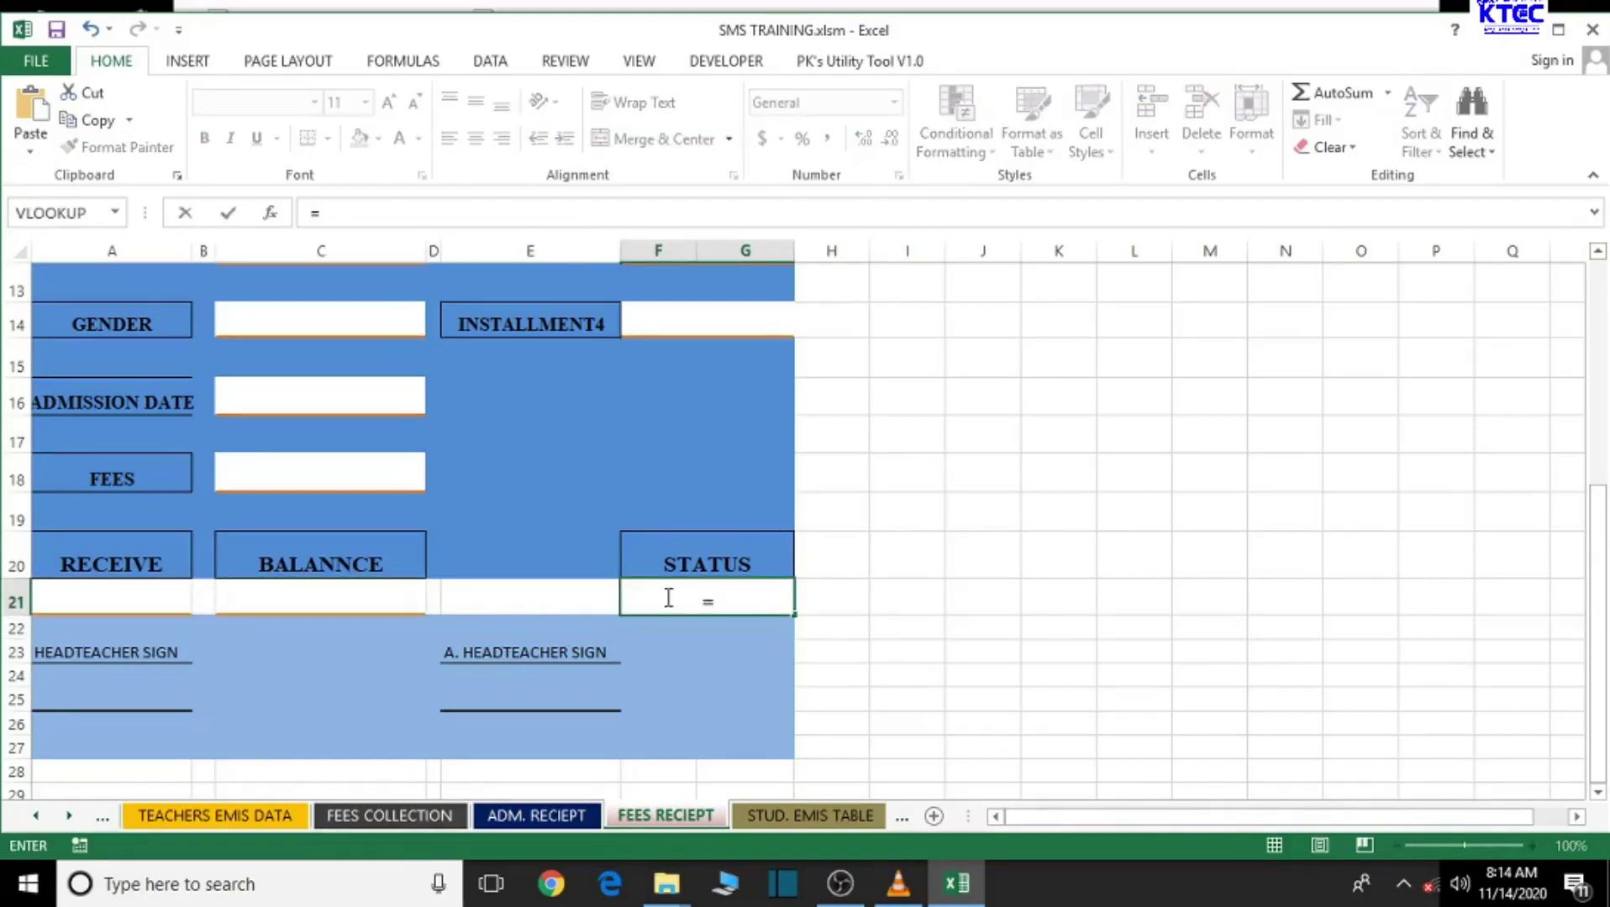
key("BackSpace")
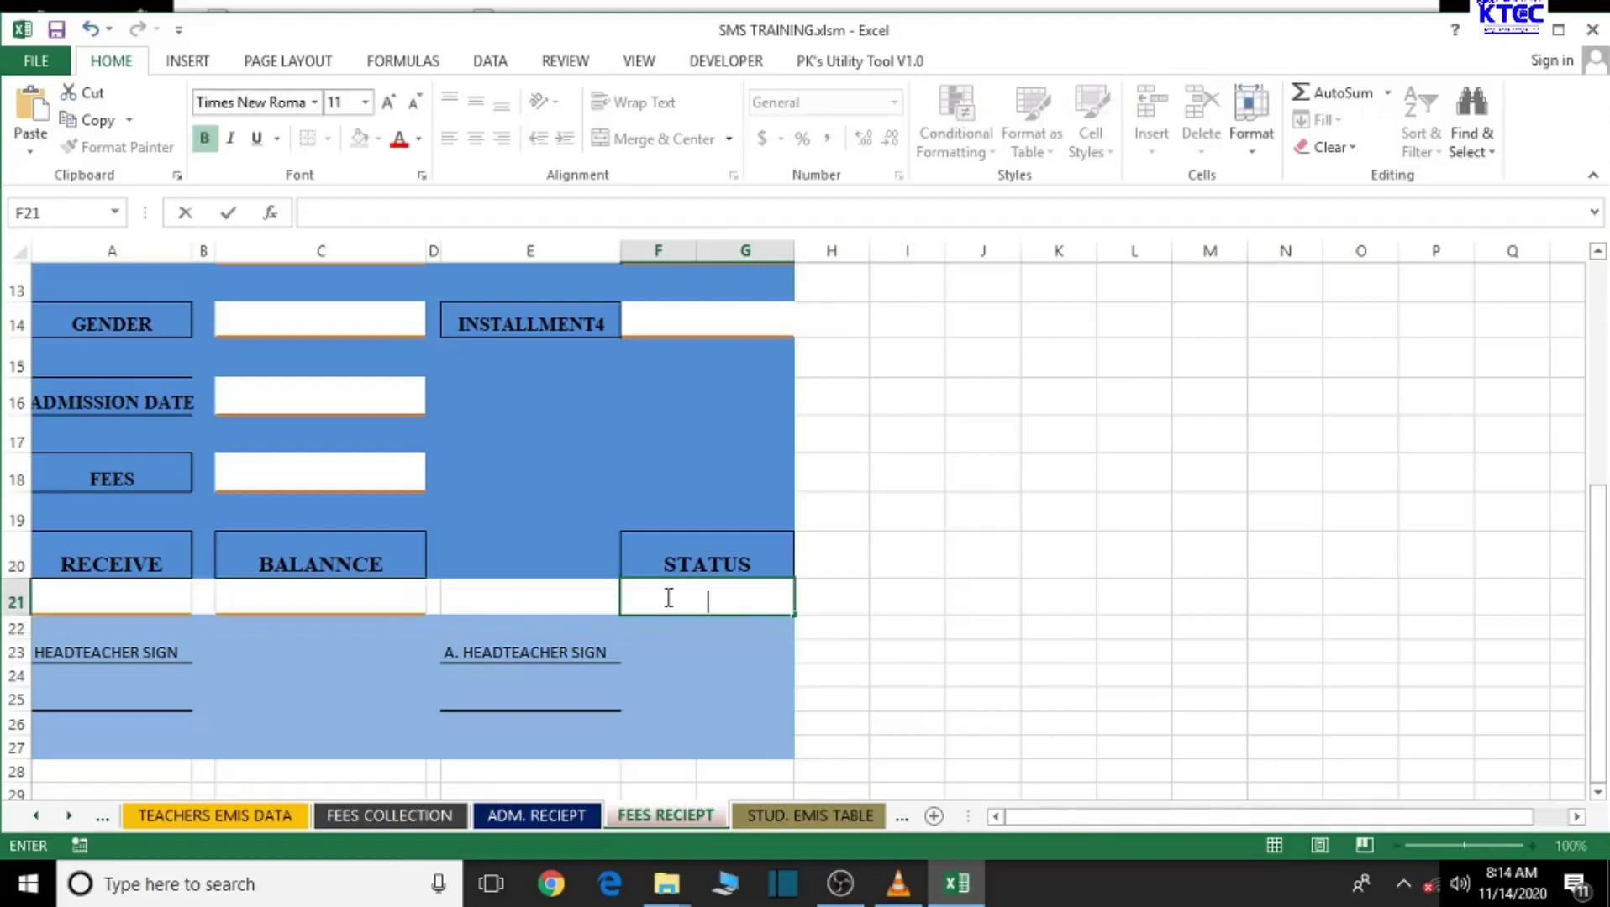
scroll(597, 529, "up", 2)
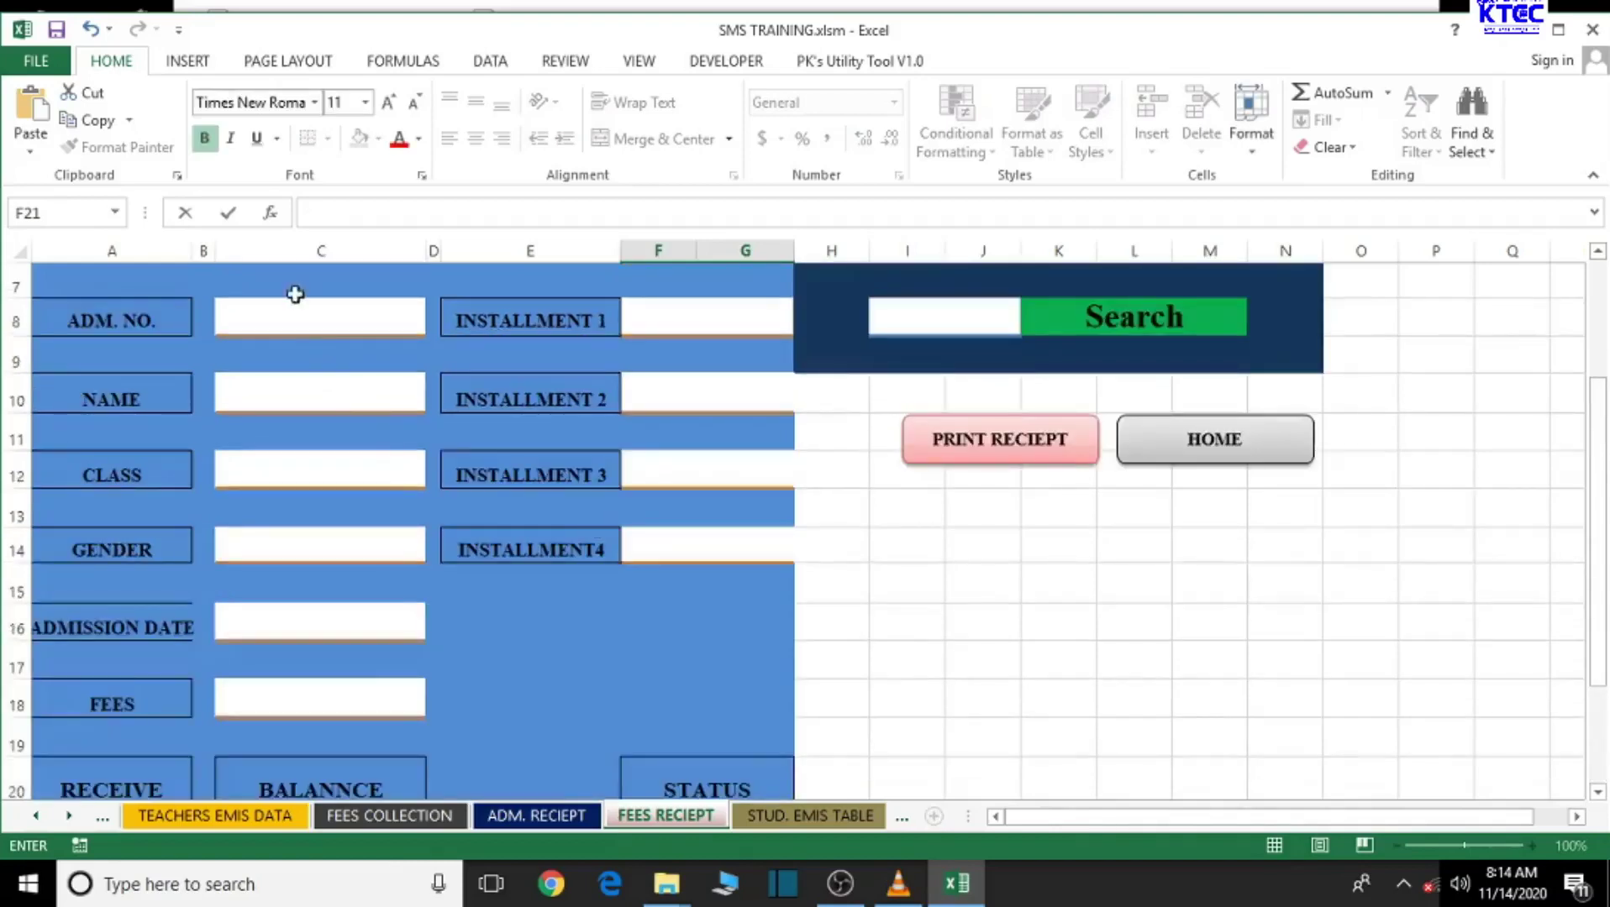
left_click(322, 319)
left_click_drag(567, 213, 326, 216)
left_click_drag(590, 214, 334, 207)
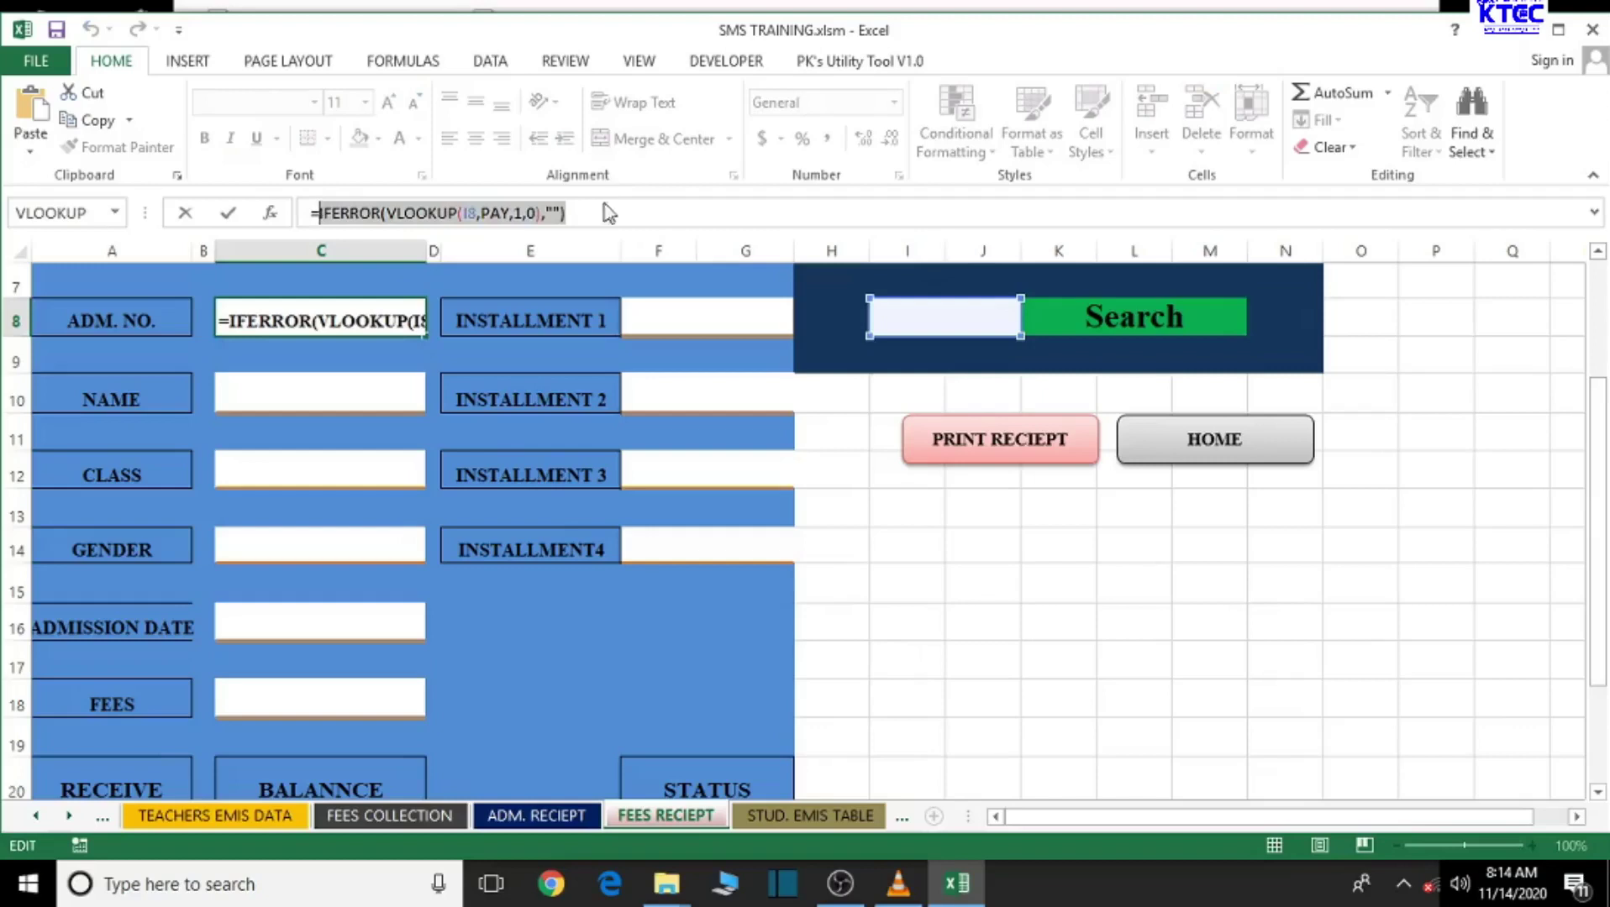
left_click_drag(609, 214, 605, 204)
key("ctrl+c")
left_click(1034, 636)
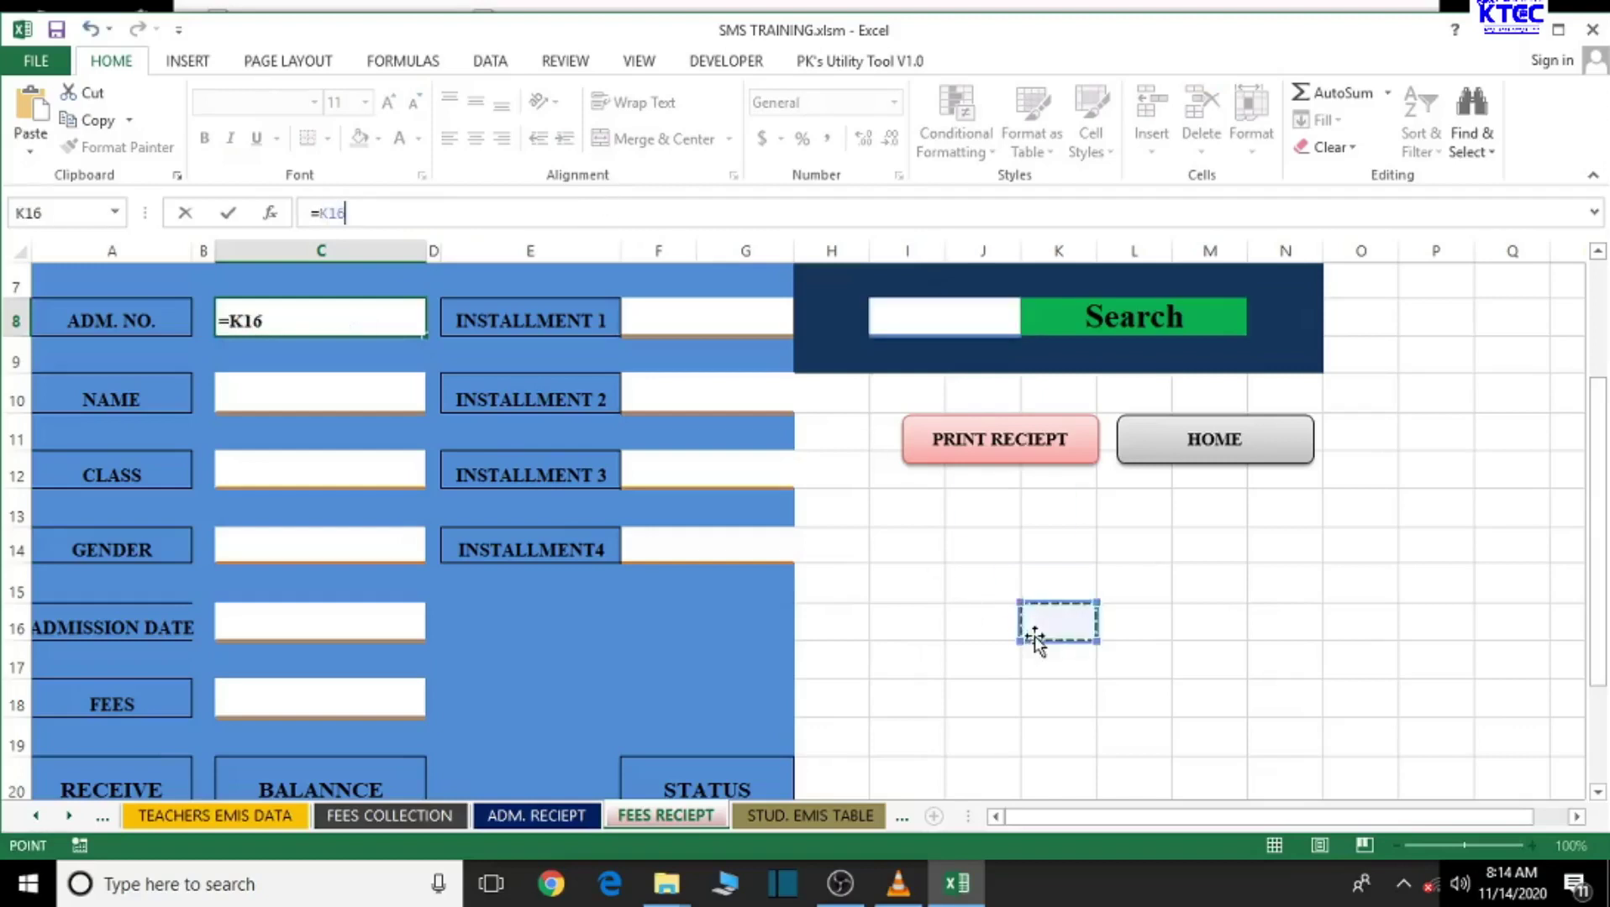
key("Escape")
Step: Paste the lookup formula into STATUS cell F21, adjust its column index, and enter it
scroll(971, 650, "down", 2)
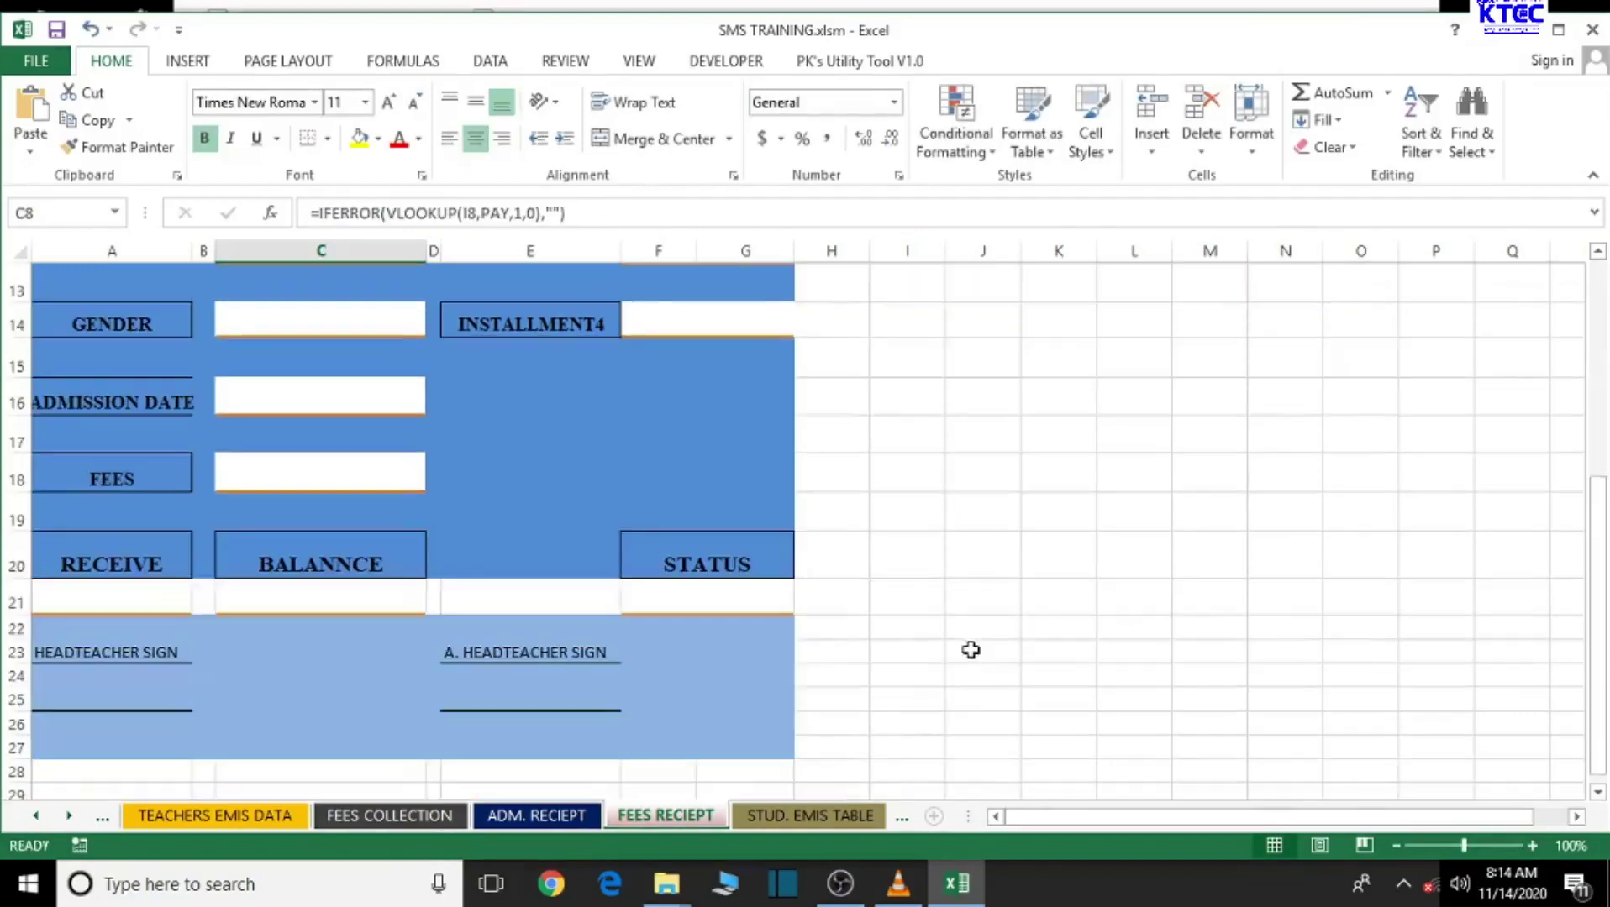
left_click(702, 605)
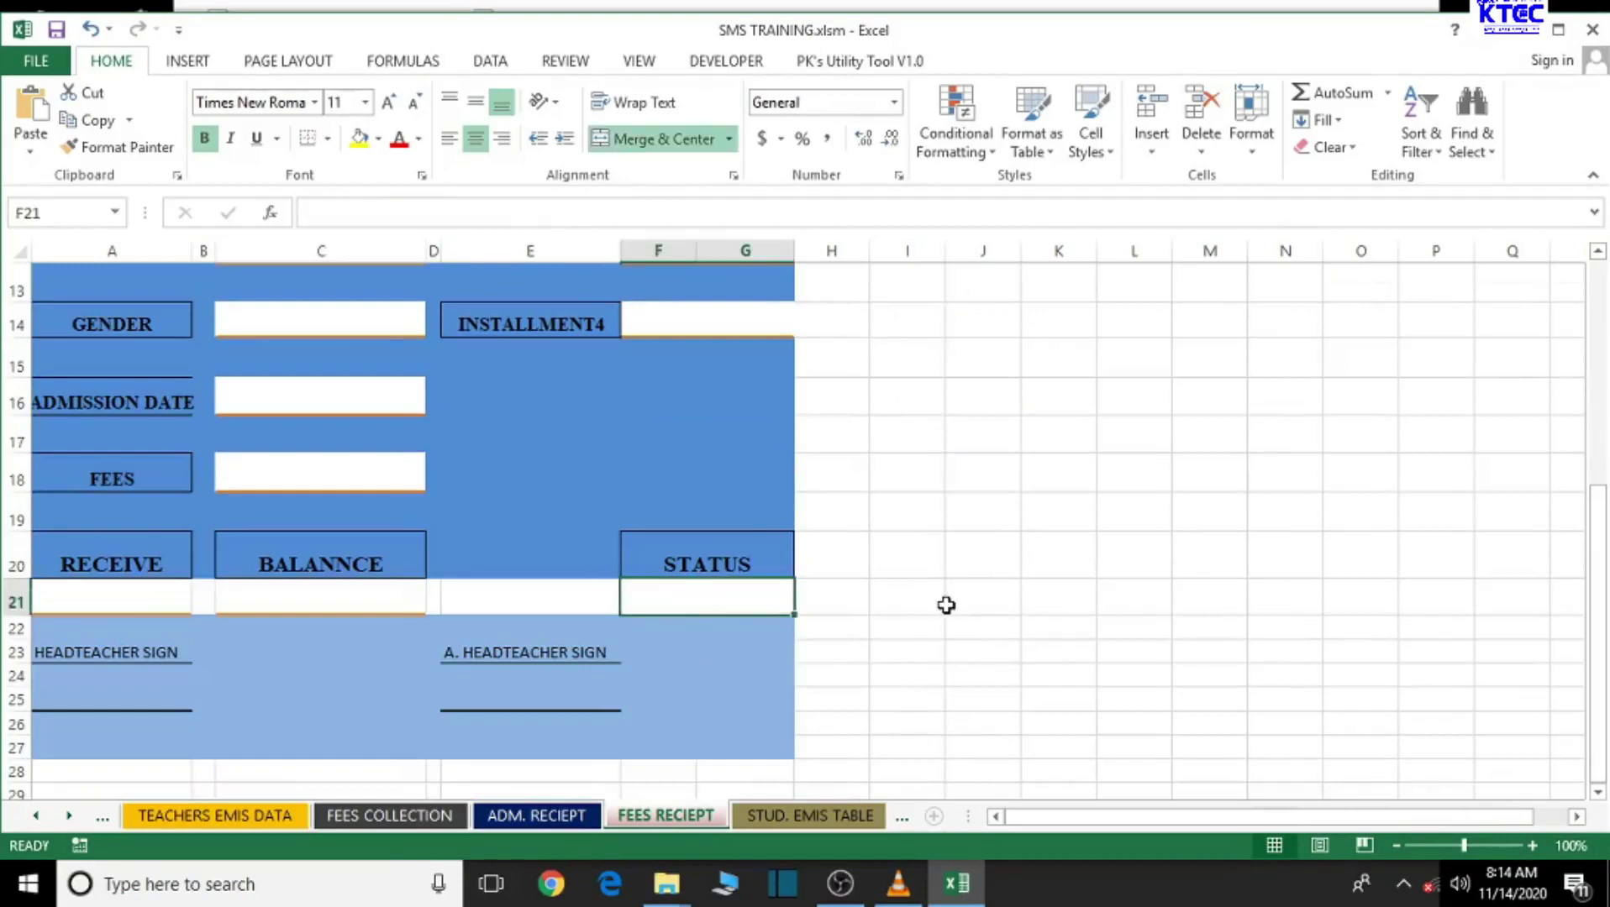
type("=")
key("ctrl+v")
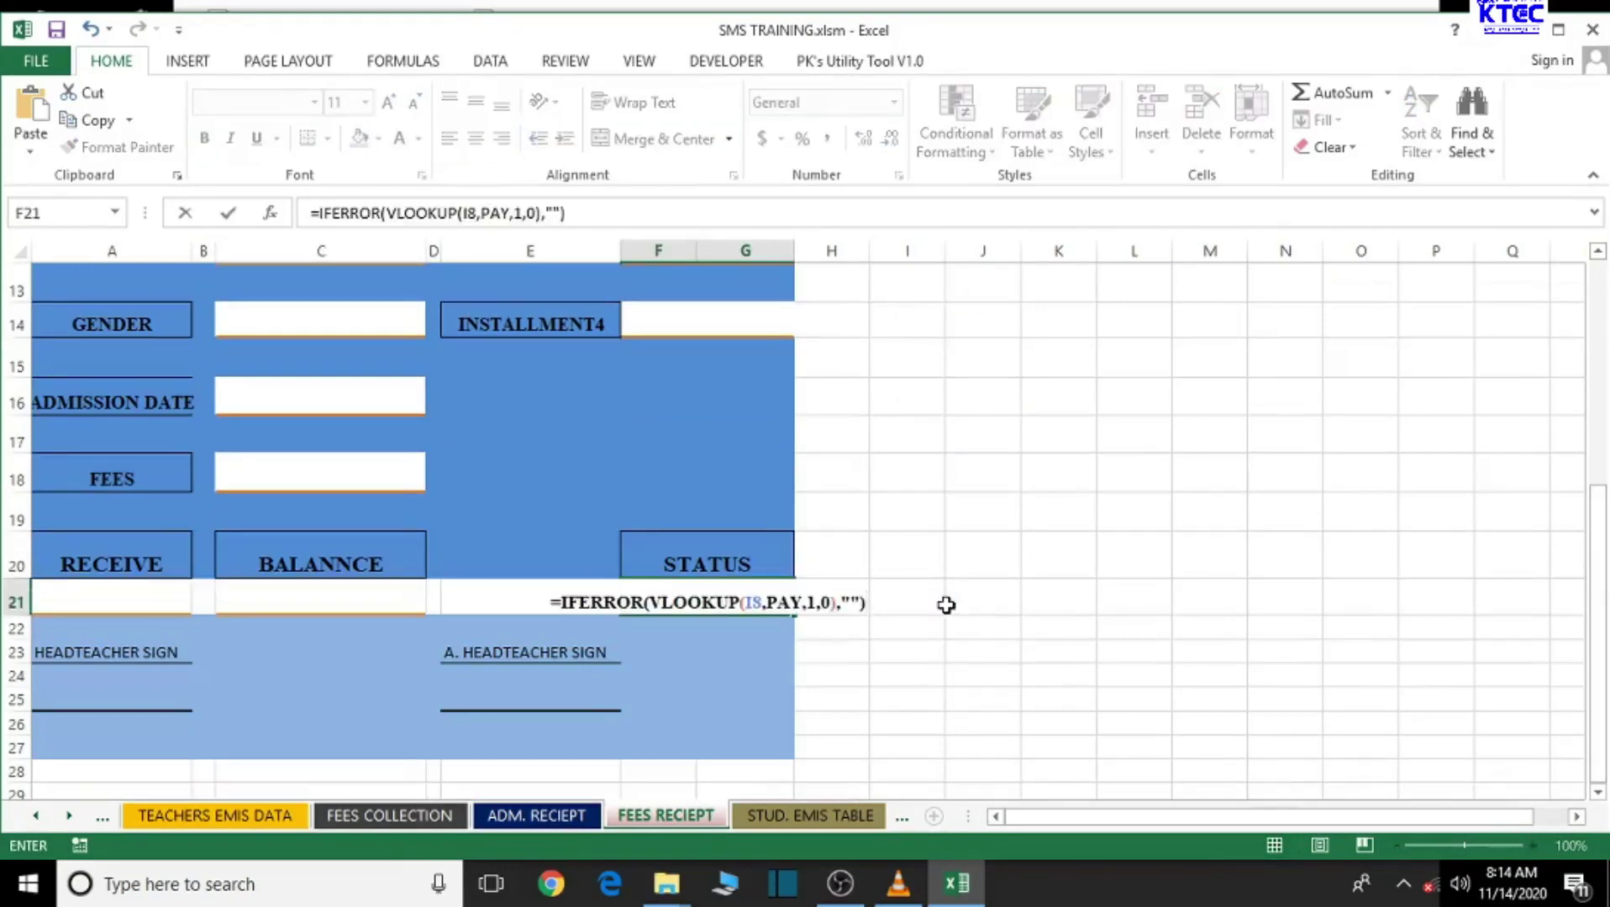
left_click(815, 603)
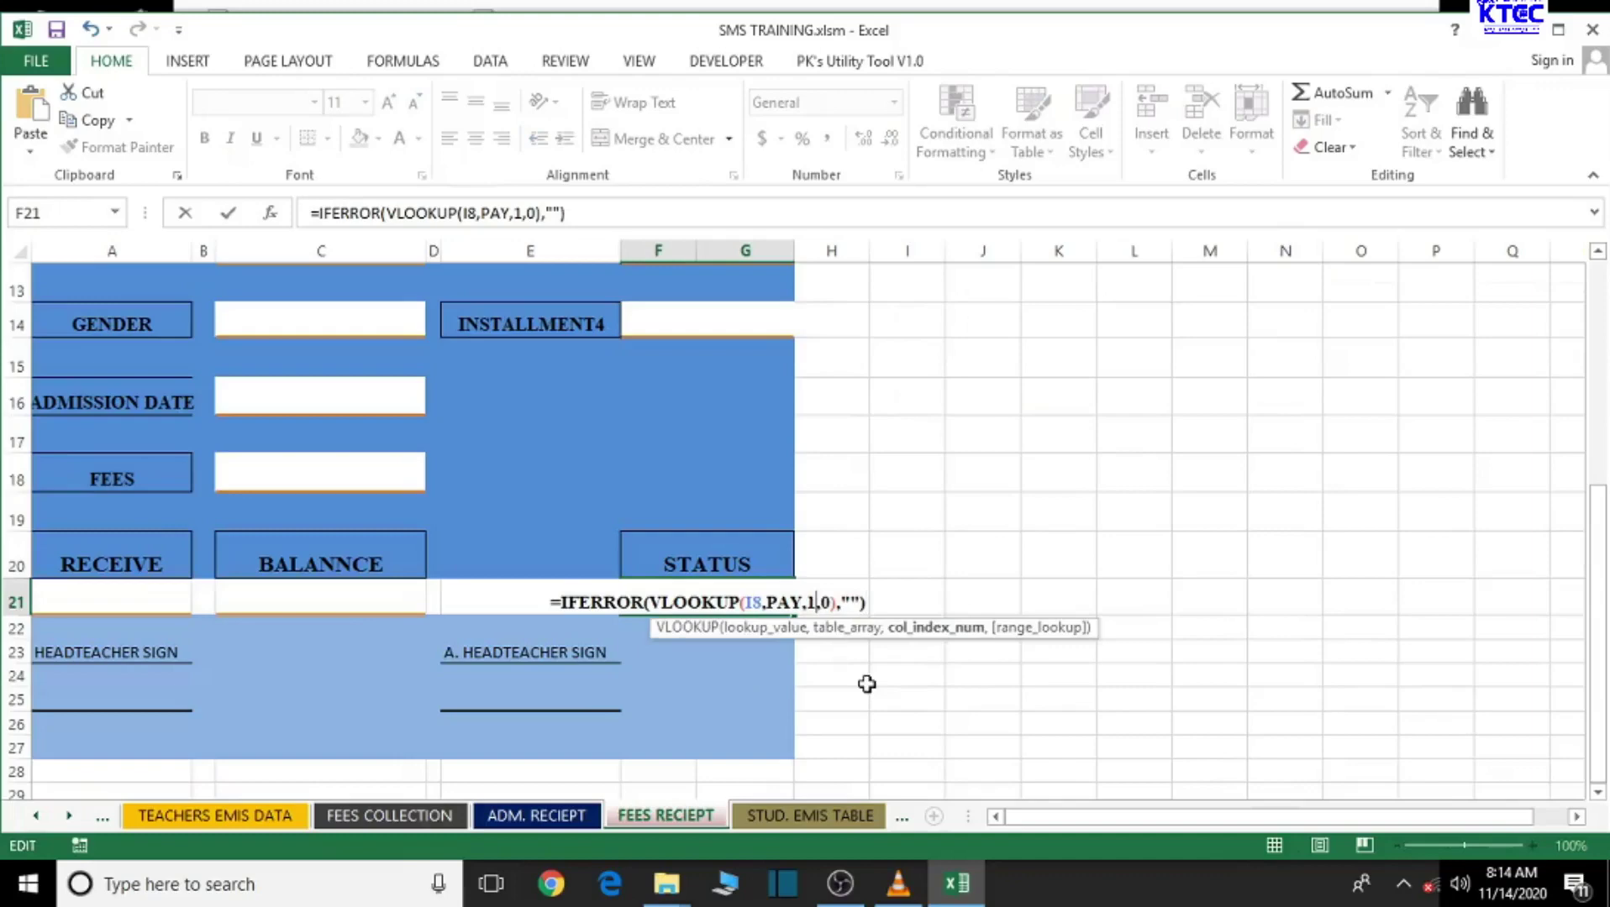
key("Return")
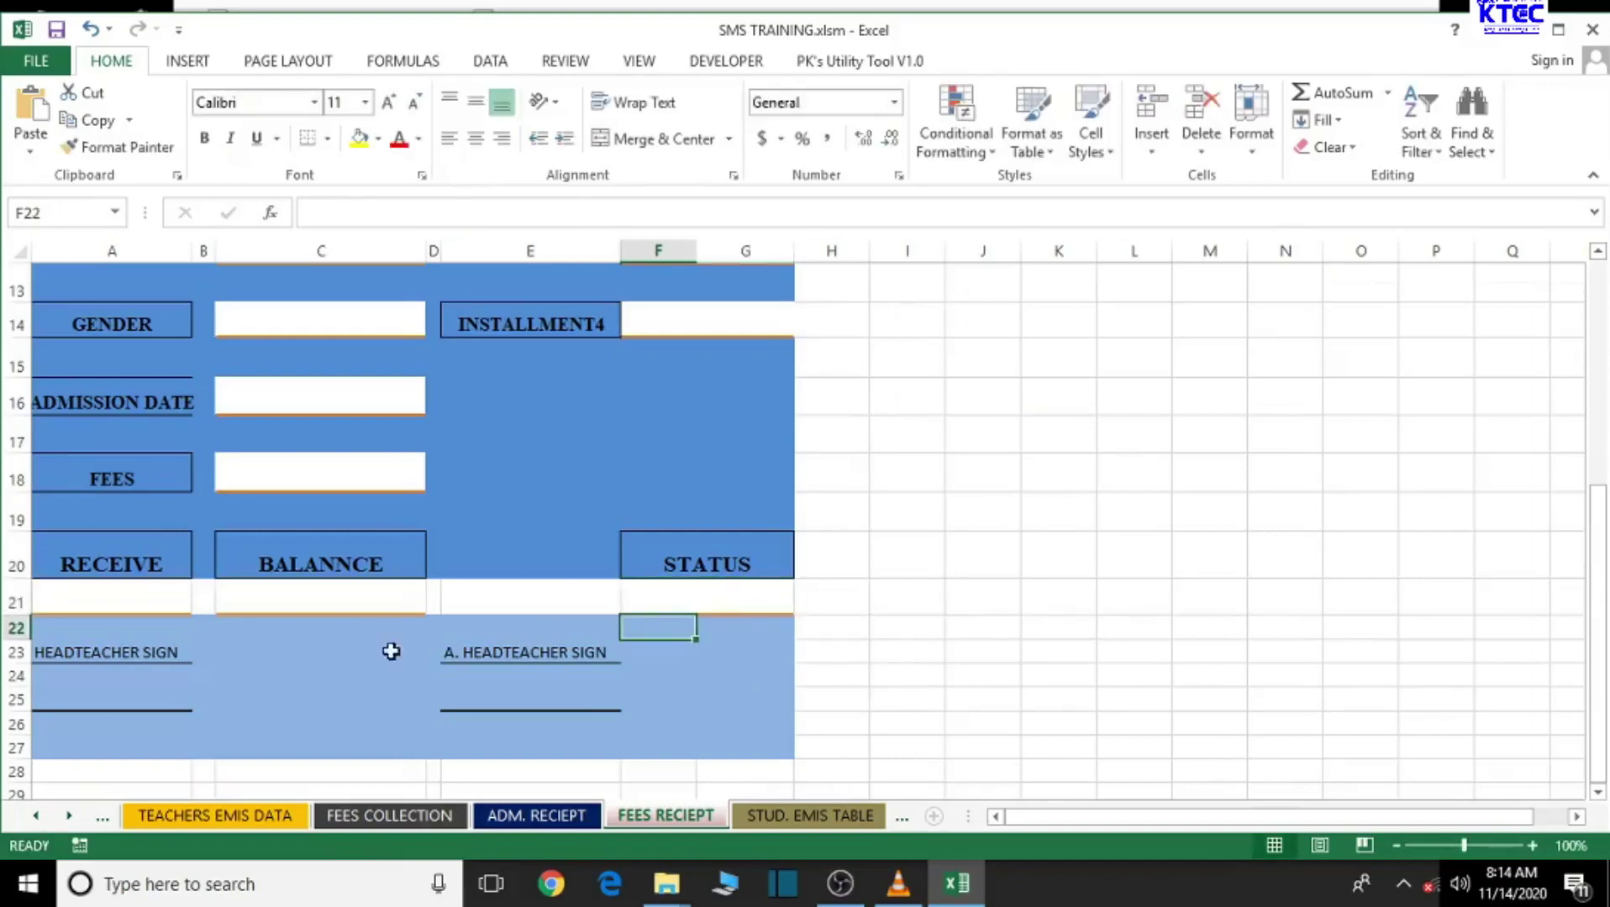
Step: Review the balance cell formula, then select the admission number search cell I8
left_click(364, 603)
left_click(955, 558)
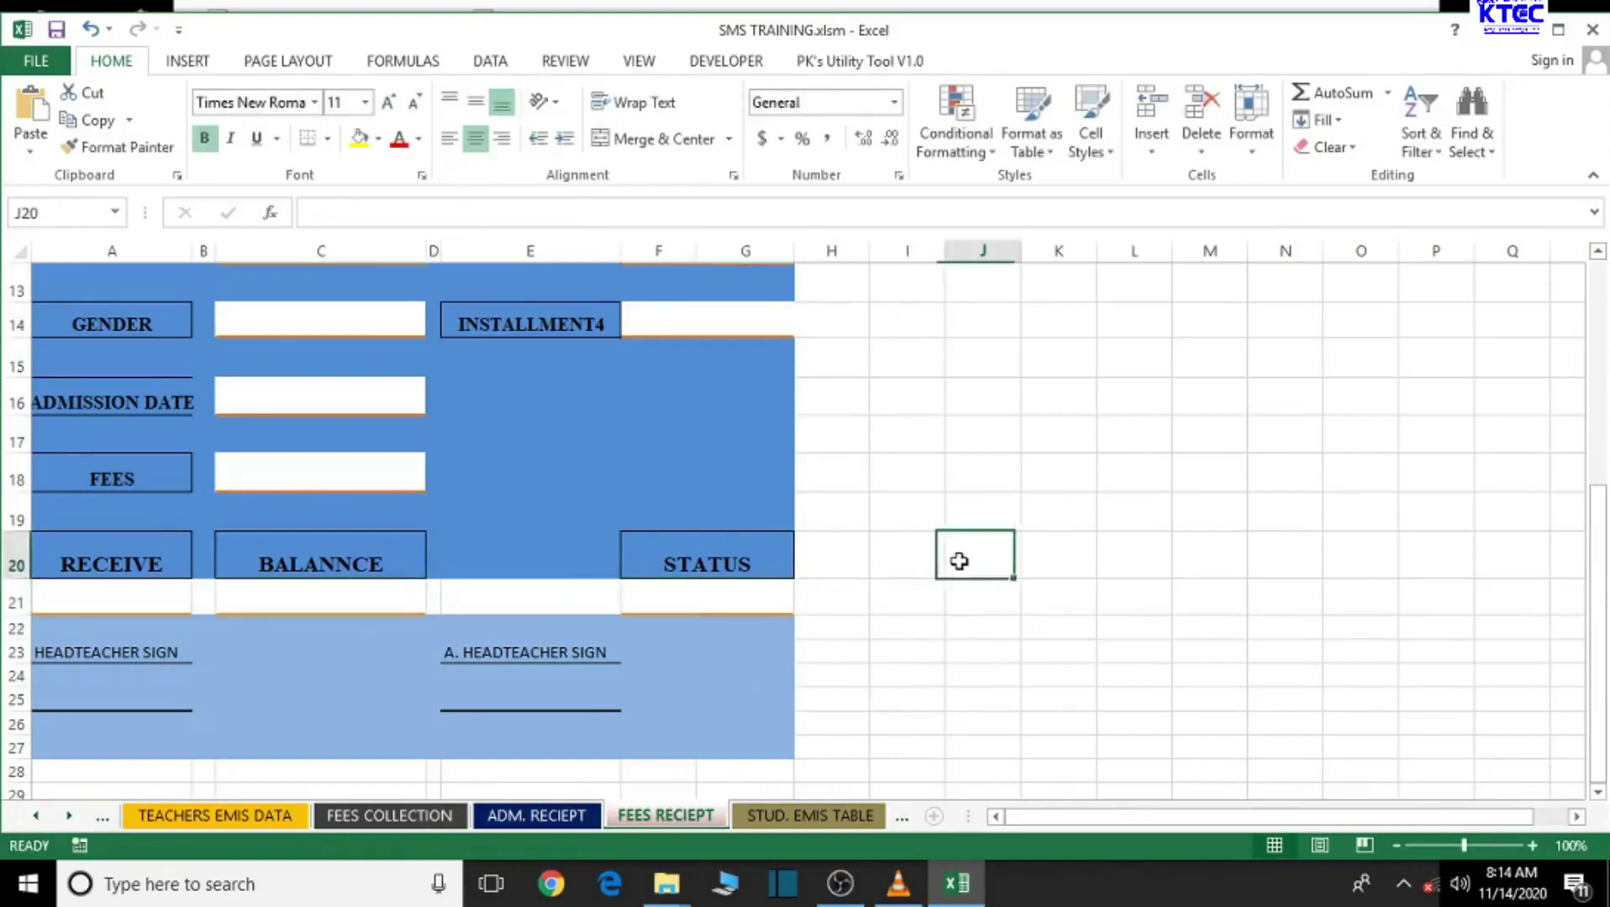
scroll(959, 561, "up", 2)
scroll(959, 561, "up", 2)
left_click(927, 554)
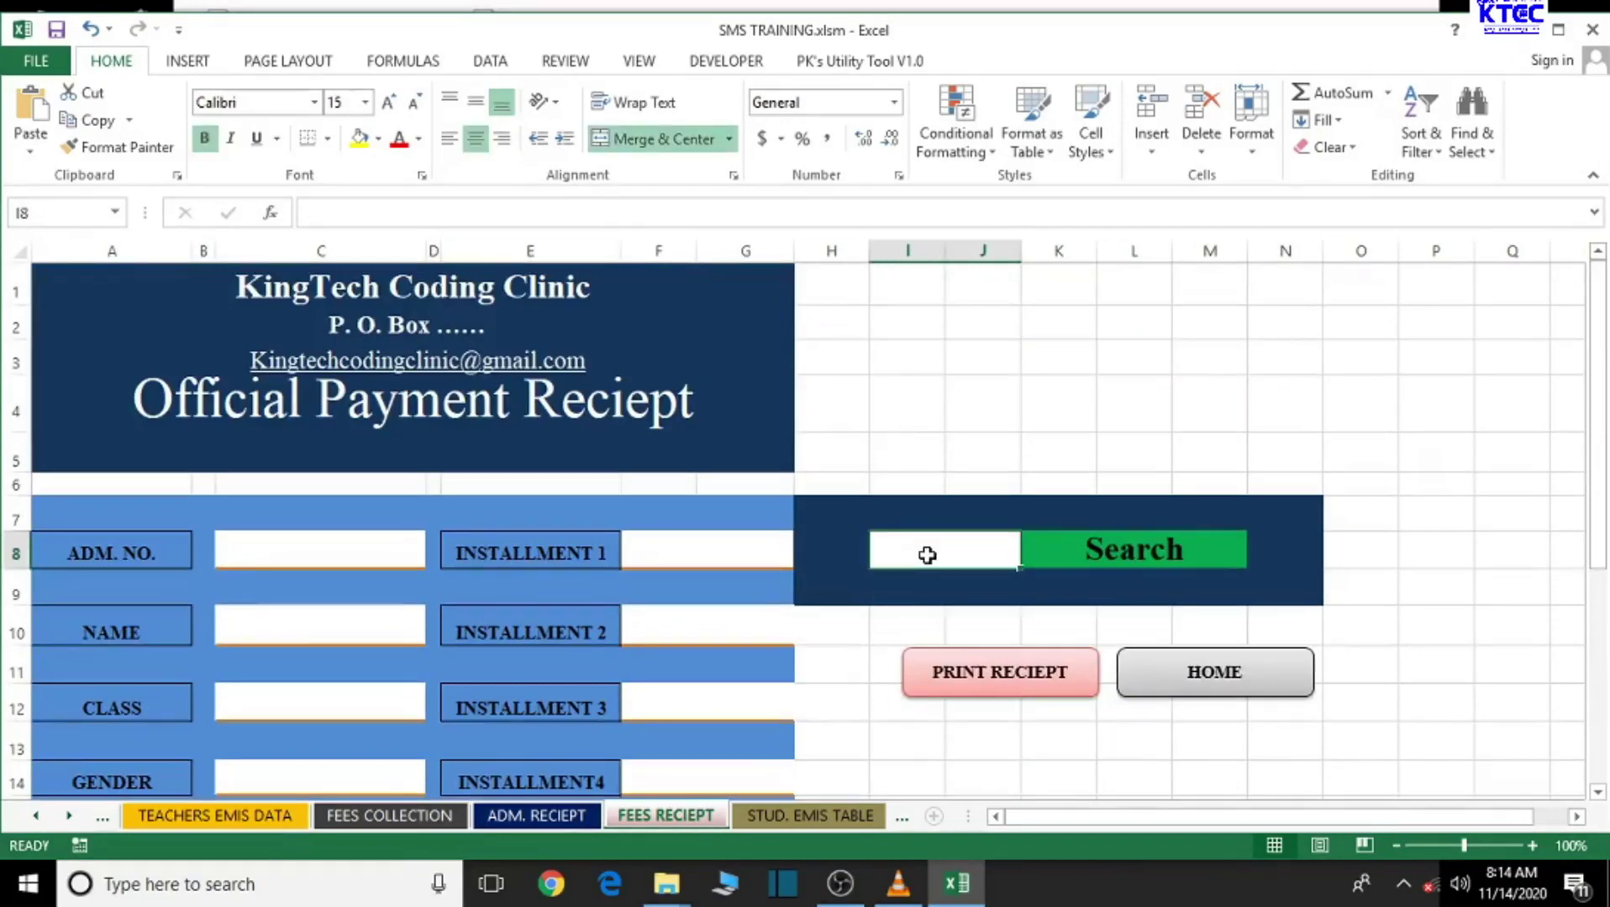
Step: Search admission number 1 and check F21 shows COMPLETED, with RECEIVE 300 and balance 0
type("1")
left_click(1141, 562)
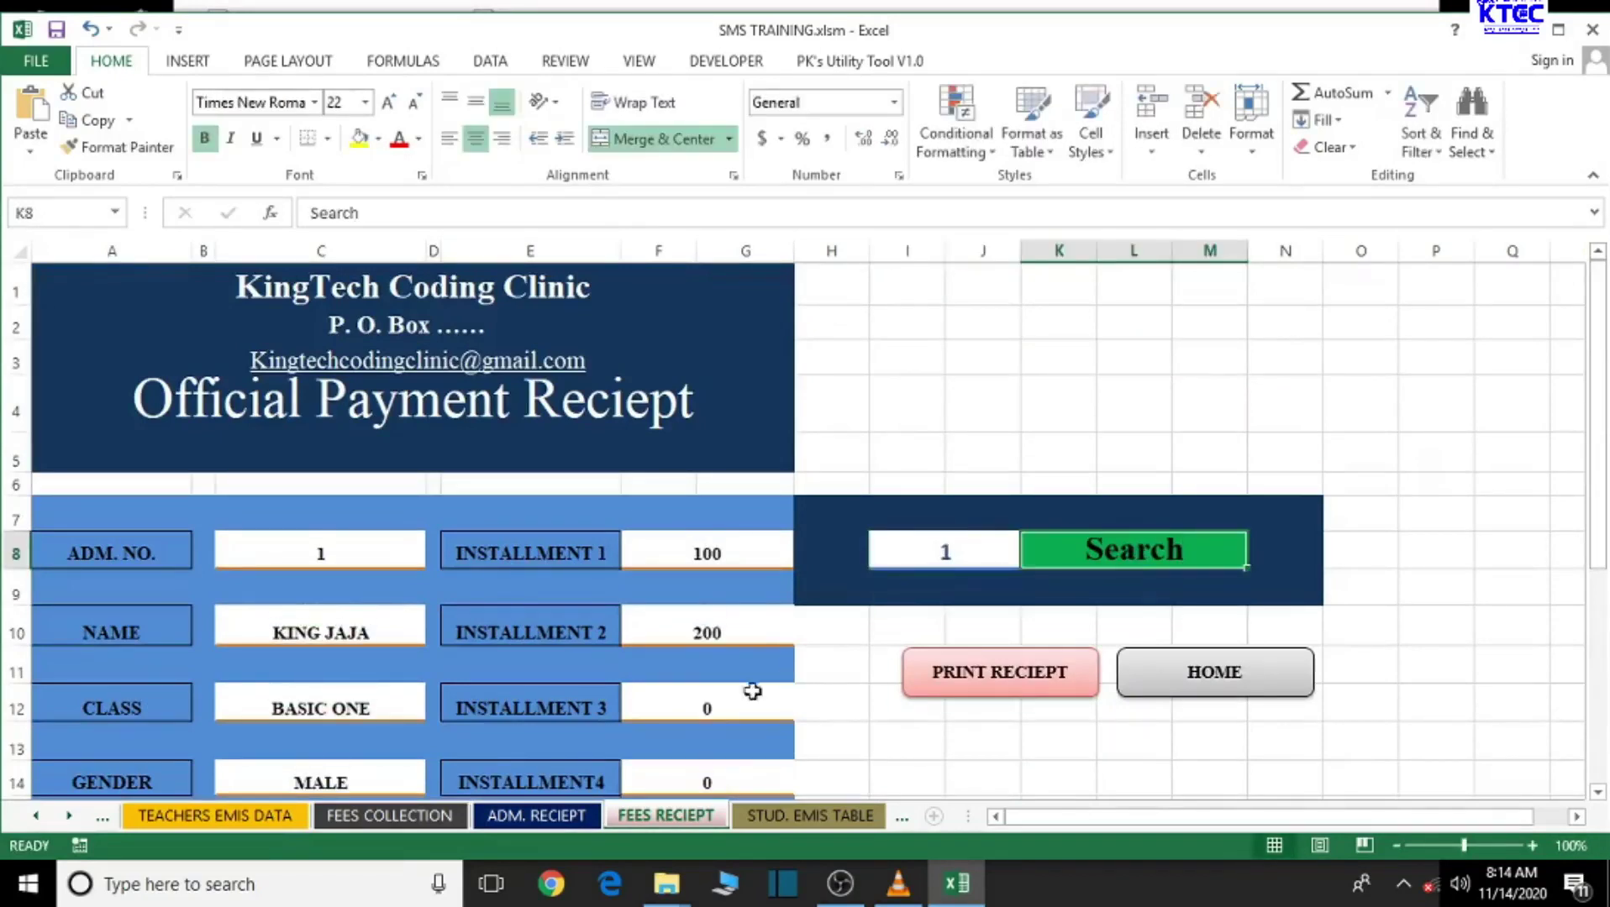
scroll(618, 741, "down", 2)
scroll(618, 741, "down", 2)
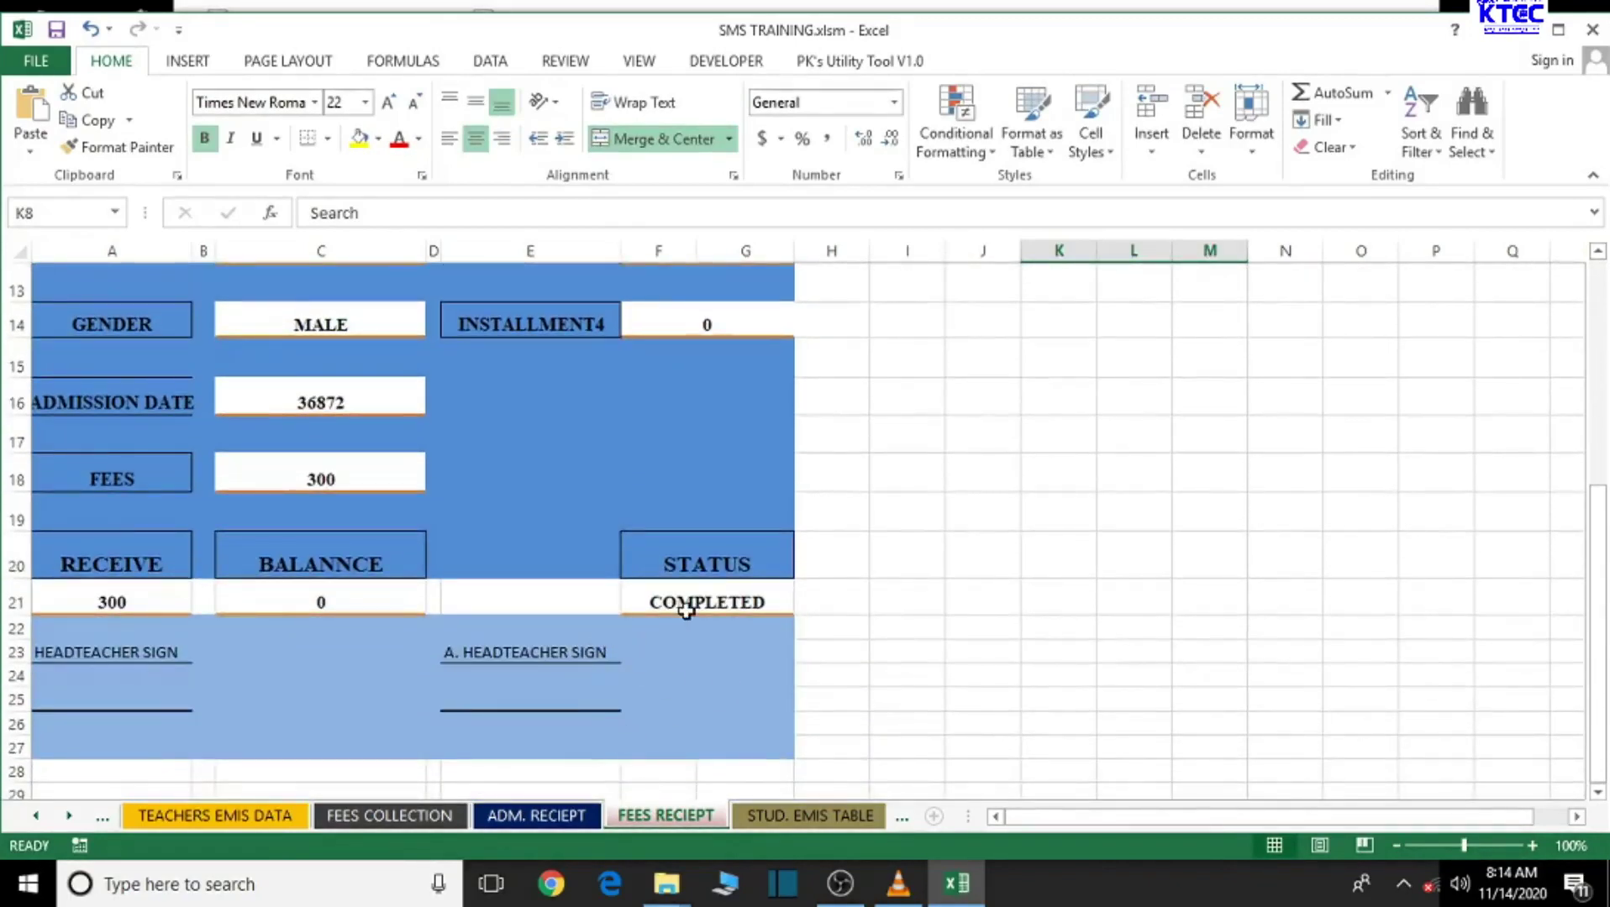
left_click(706, 602)
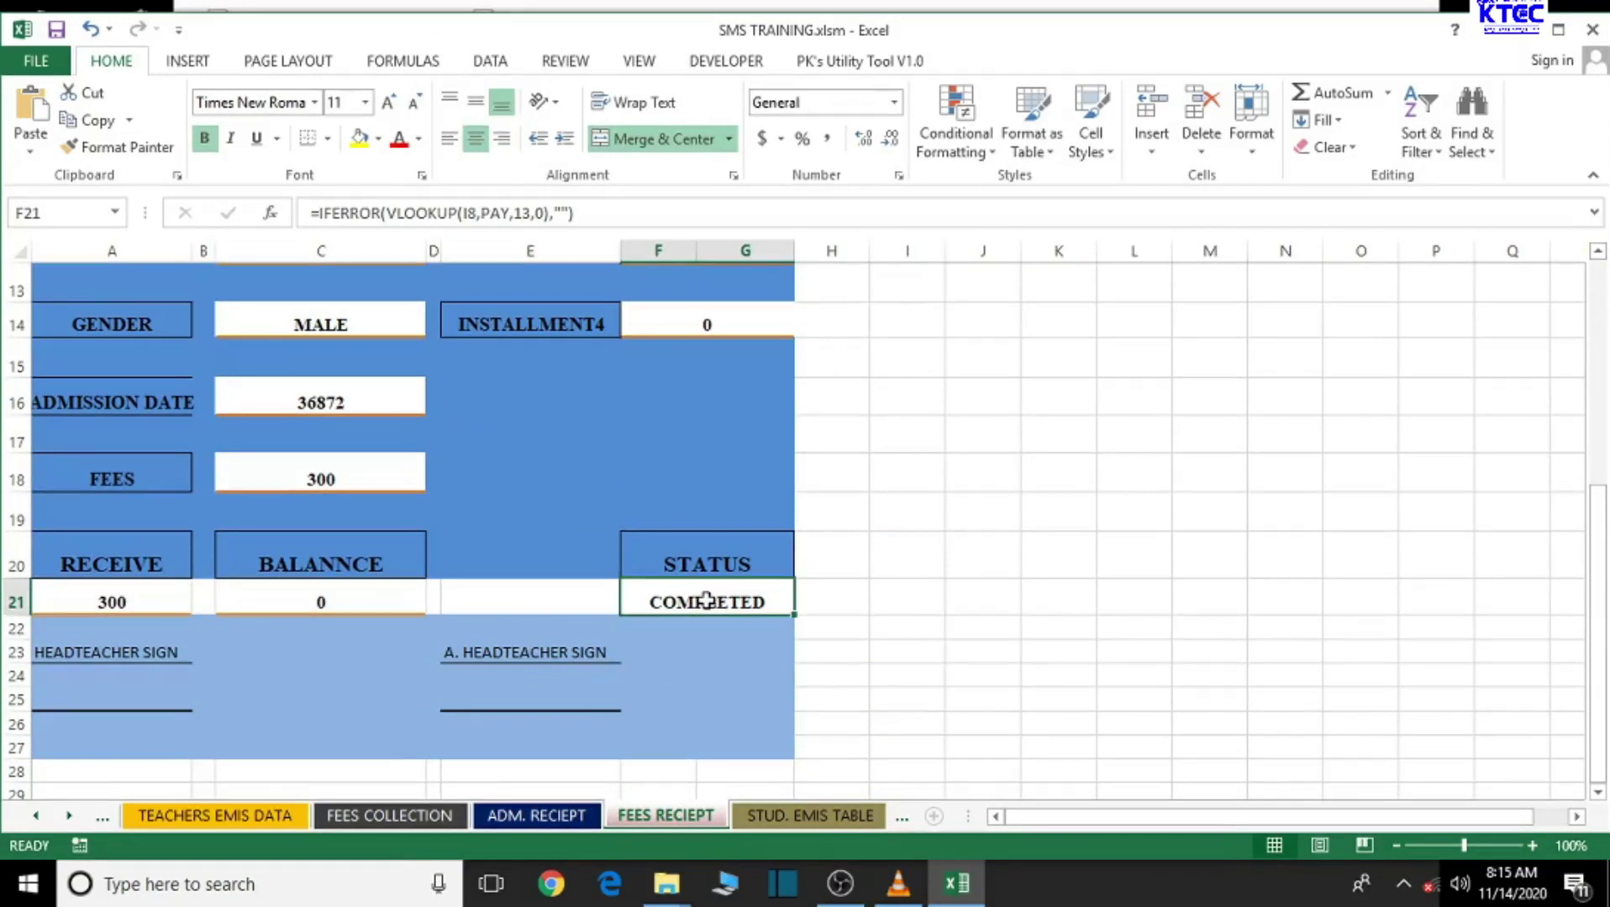
Step: Add an Equal To COMPLETED rule using Green Fill with Dark Green Text to the STATUS cell
left_click(957, 139)
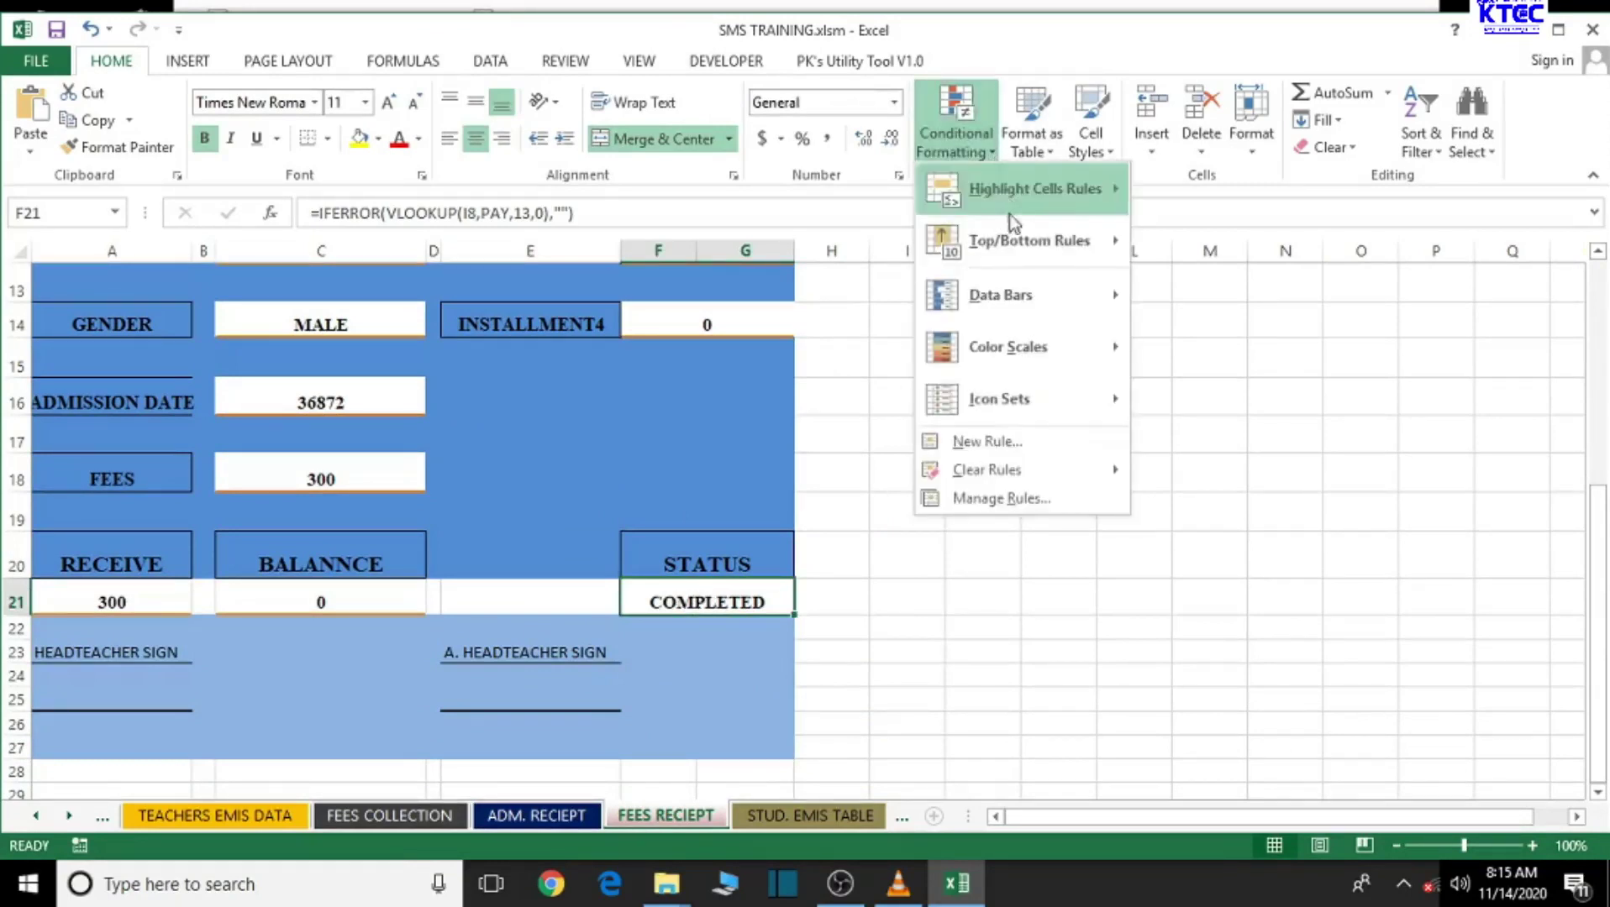
mouse_move(1036, 188)
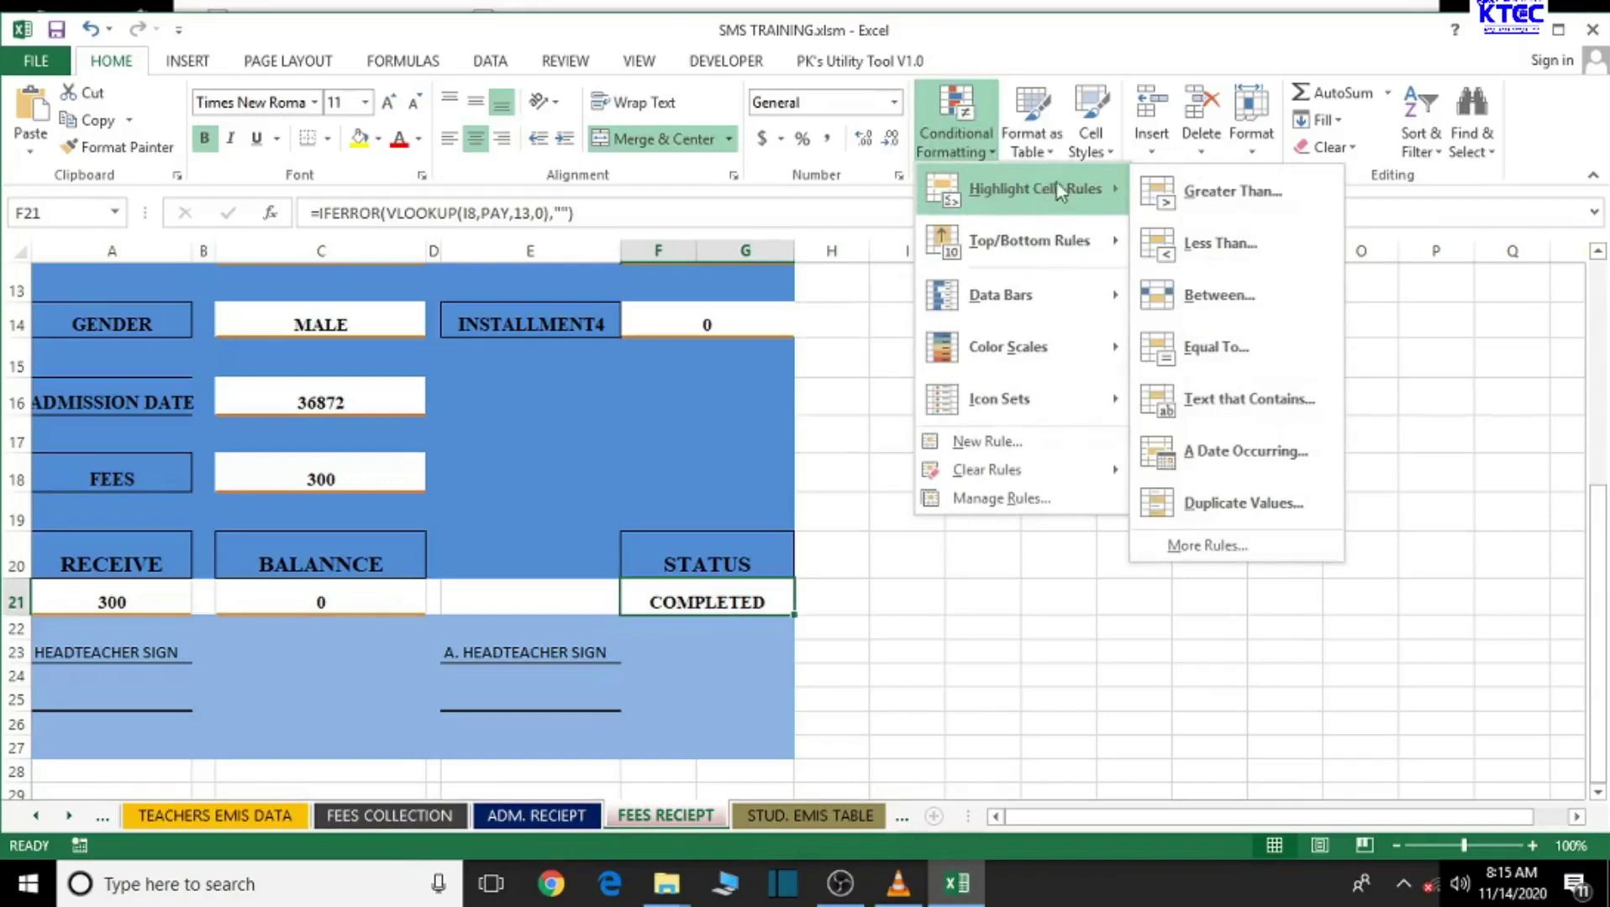
left_click(1202, 346)
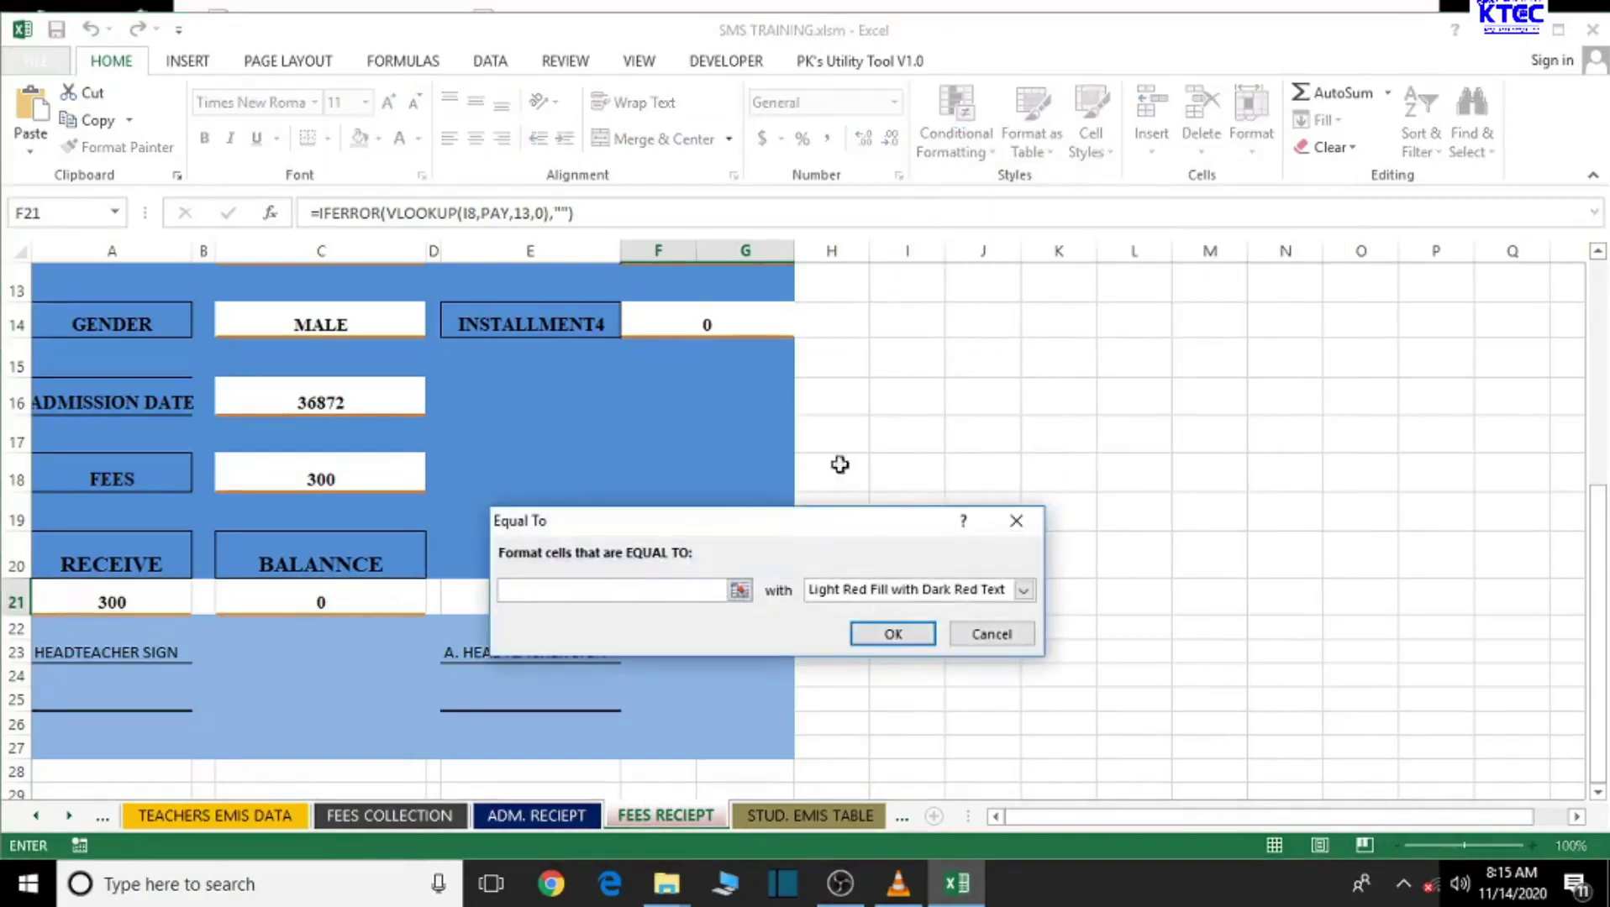
type("COMPLETED")
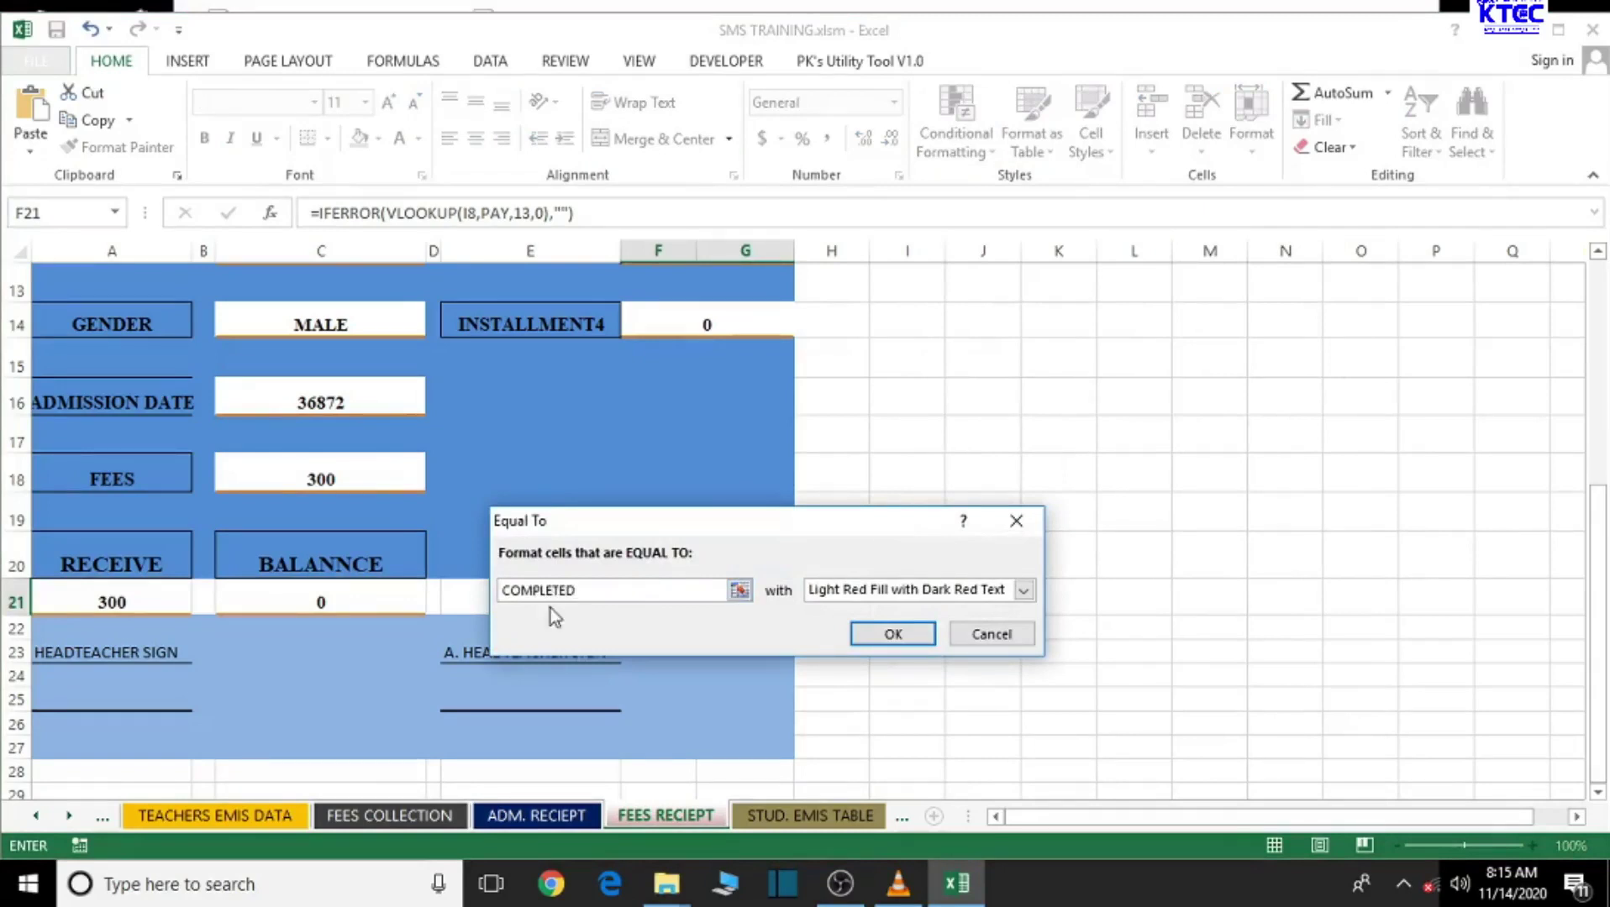
left_click(1023, 590)
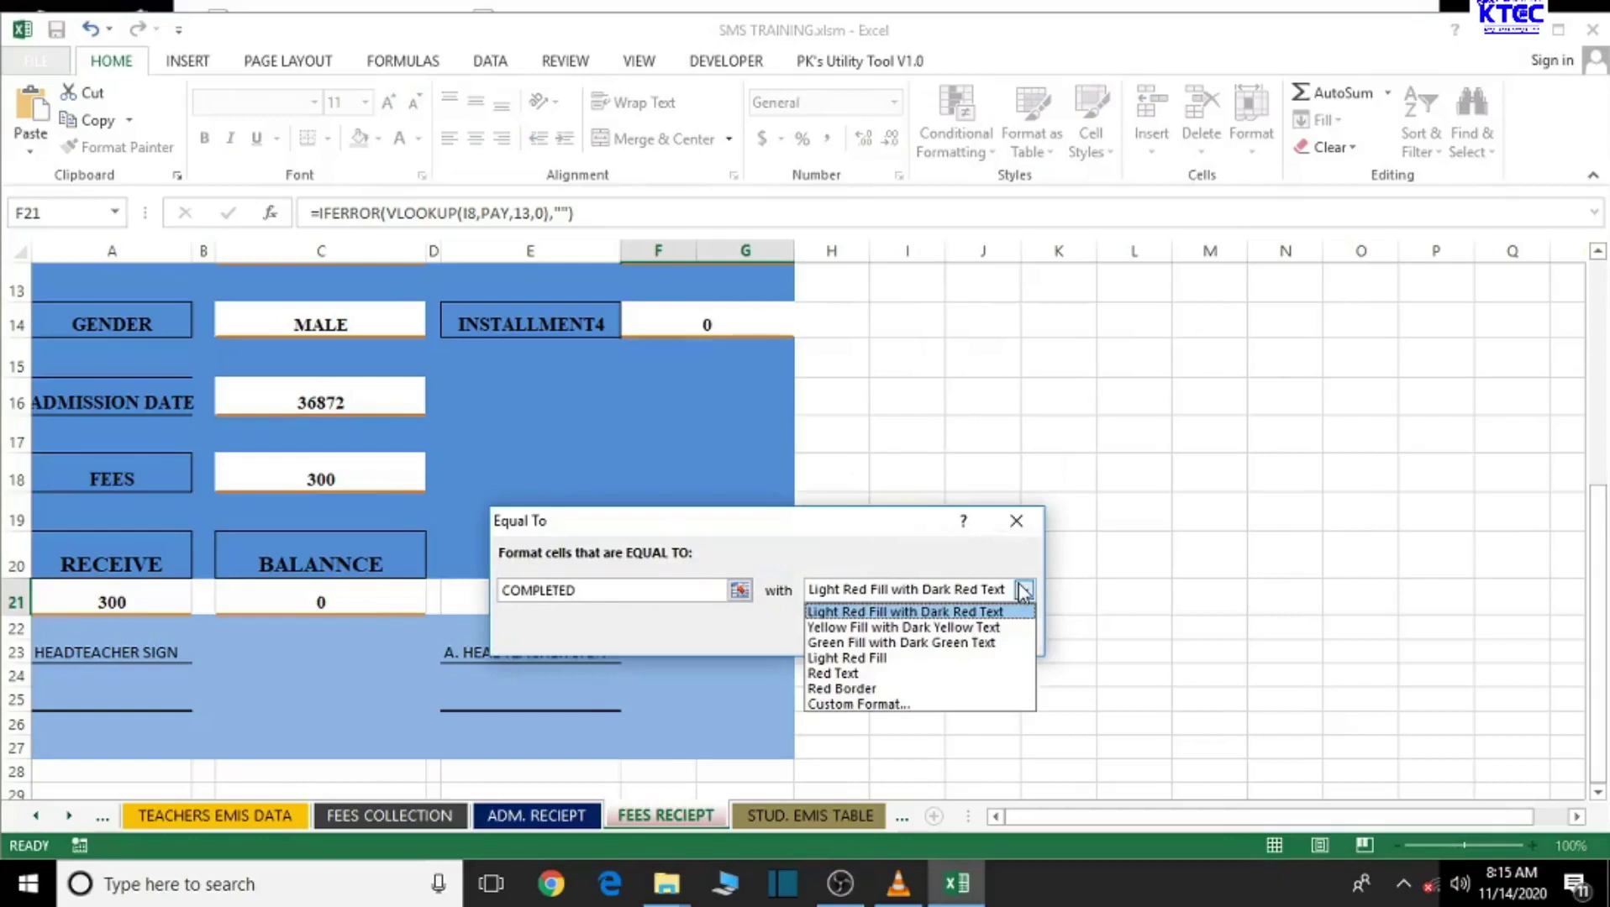
left_click(970, 644)
left_click(893, 636)
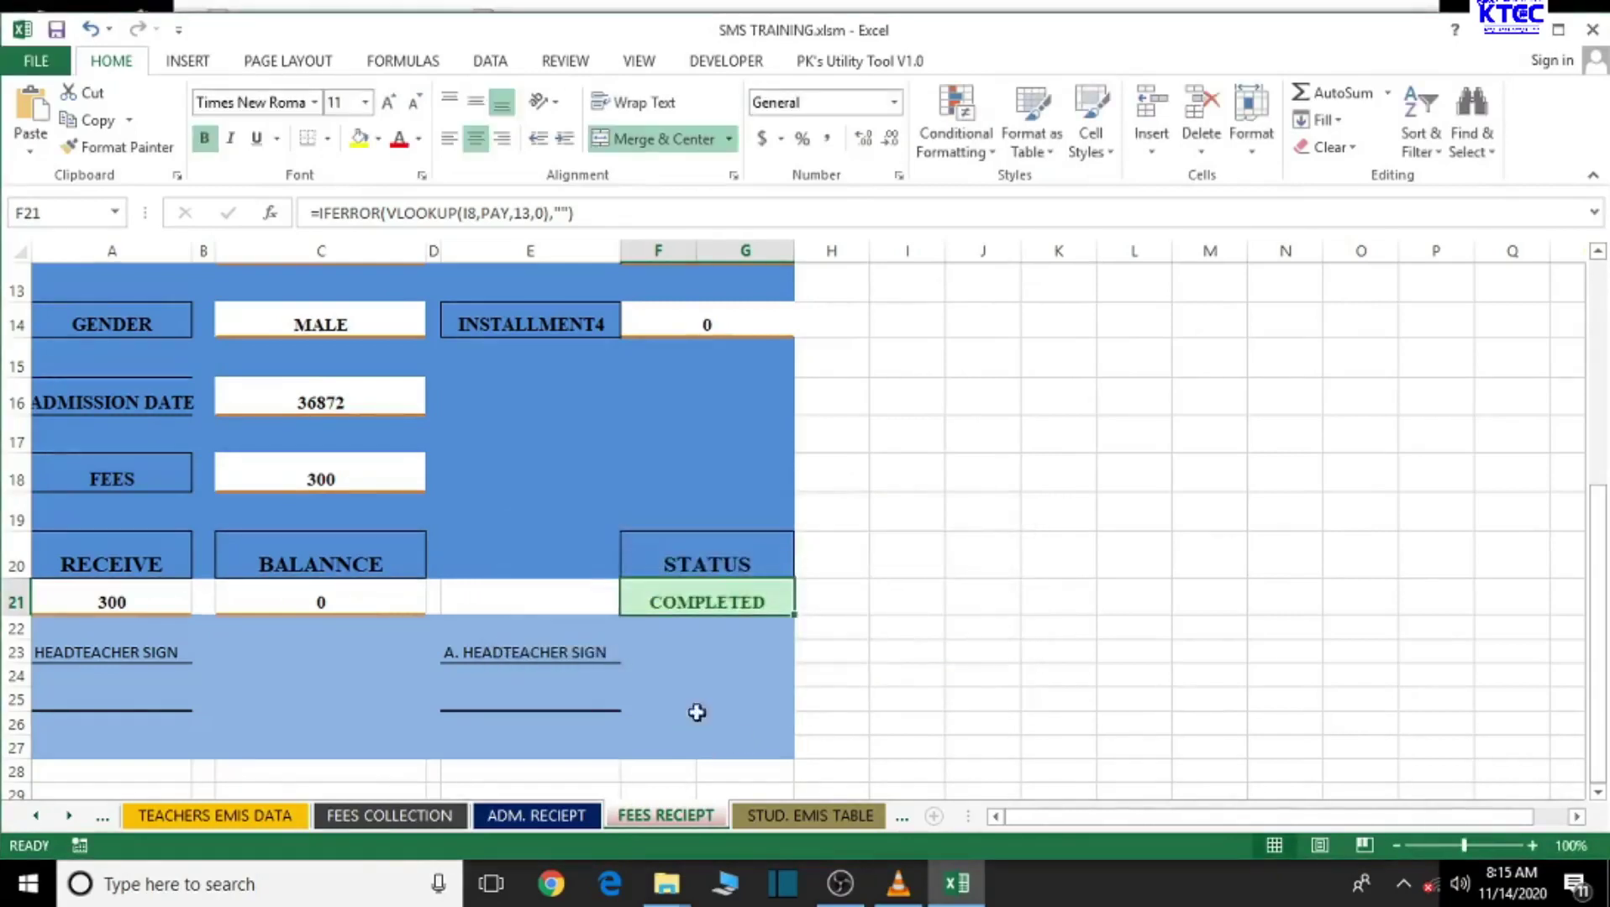
left_click(745, 685)
left_click(714, 602)
Step: Add an Equal To UNPAID rule using Light Red Fill with Dark Red Text
left_click(966, 152)
mouse_move(1054, 191)
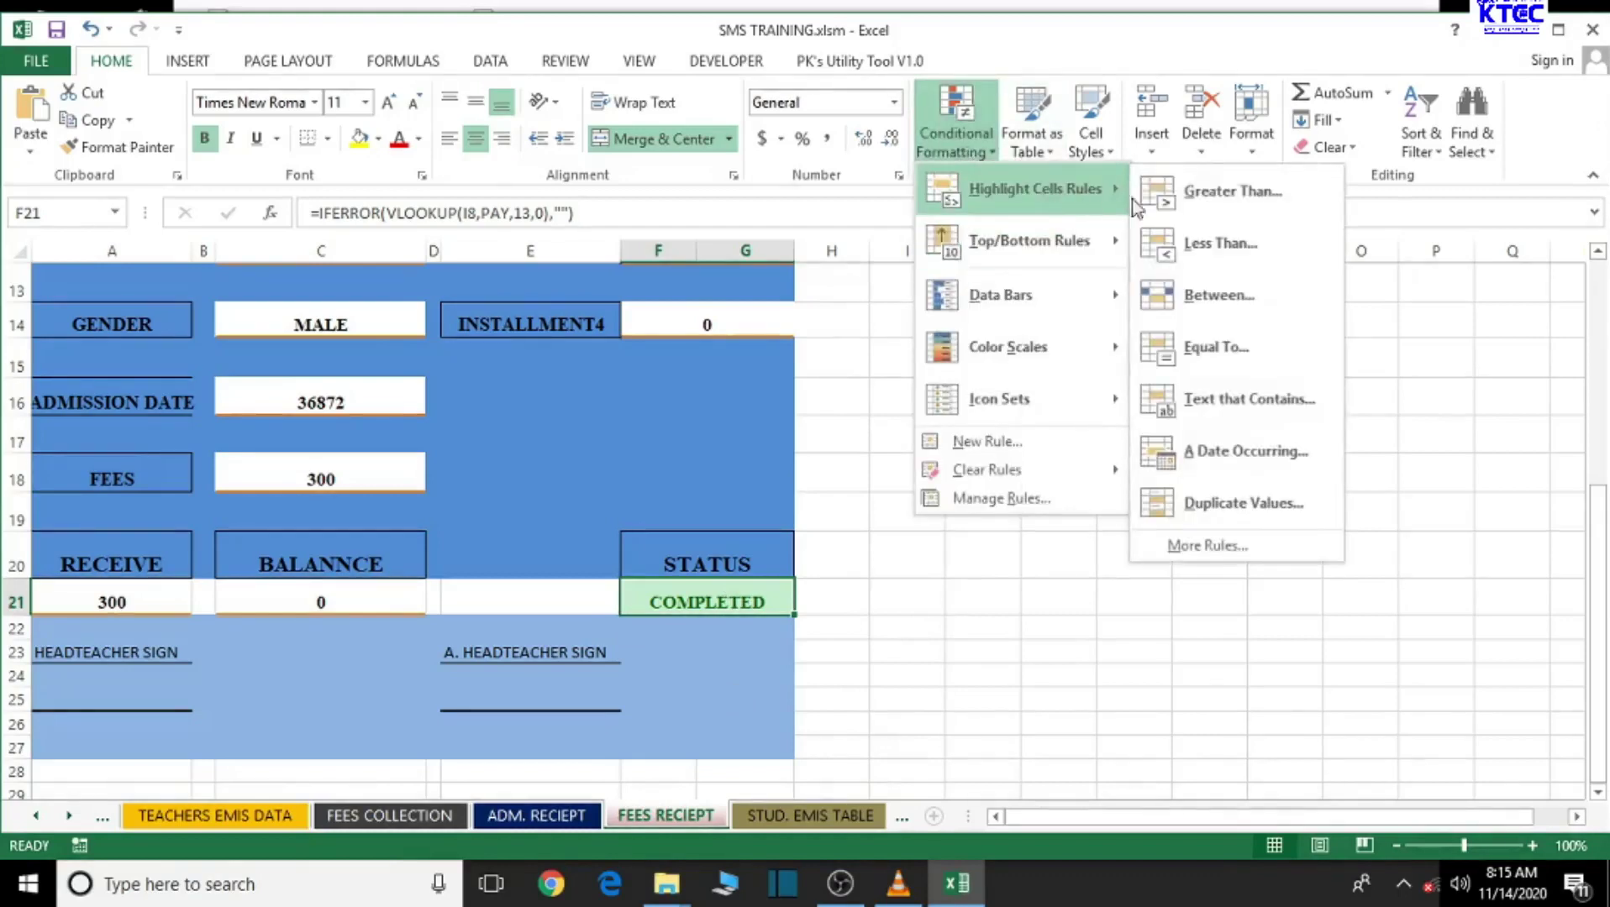
left_click(1237, 350)
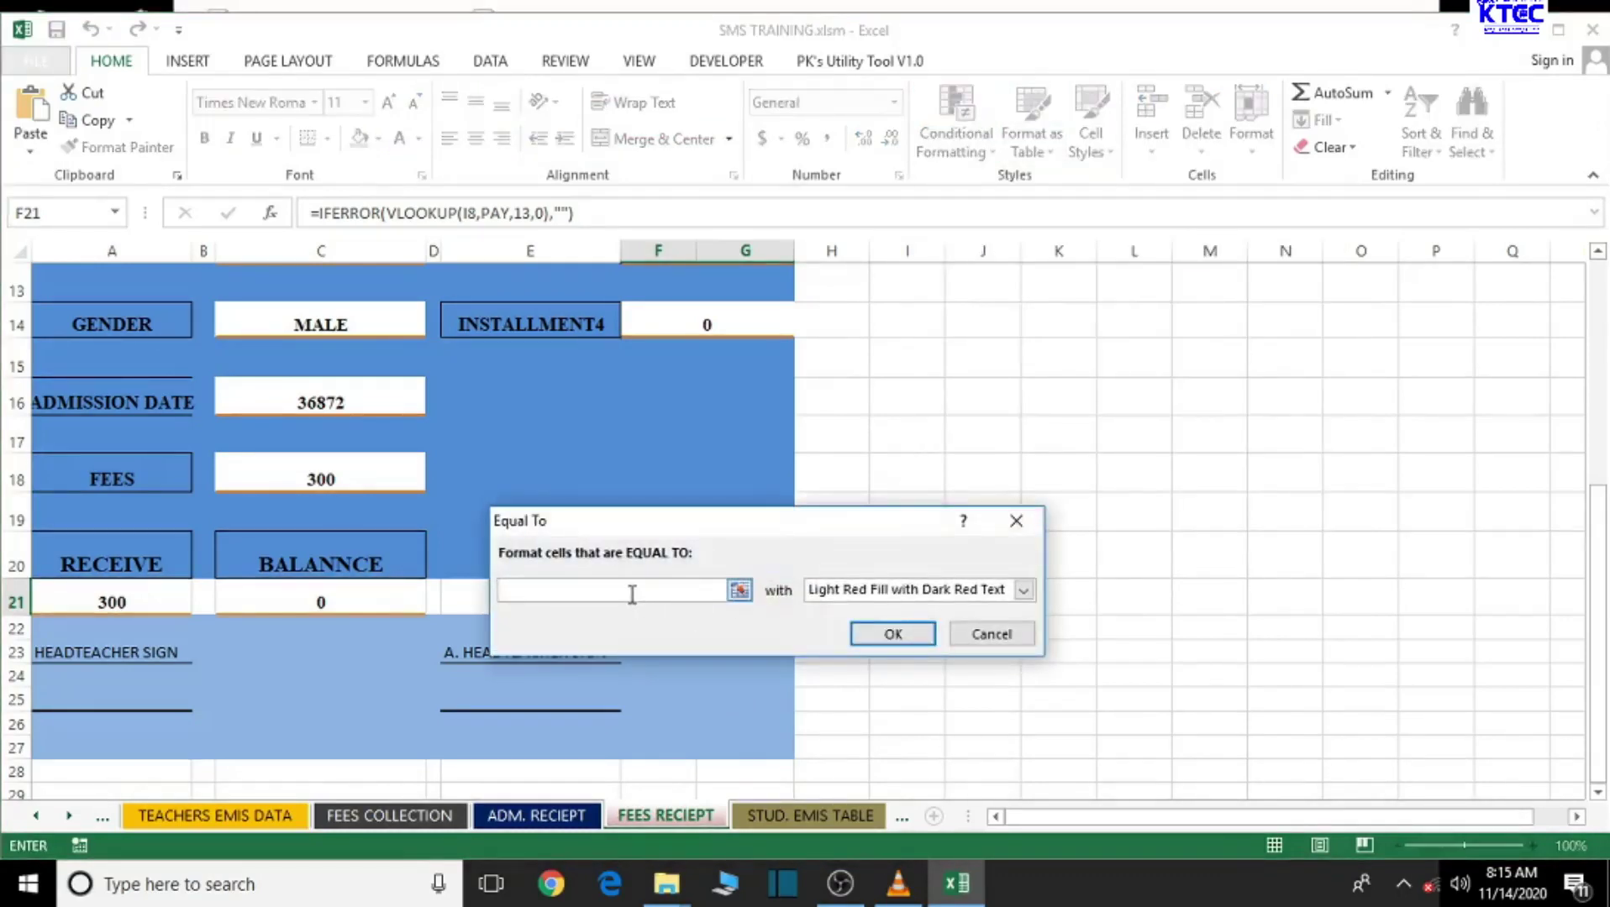
type("UNPAID")
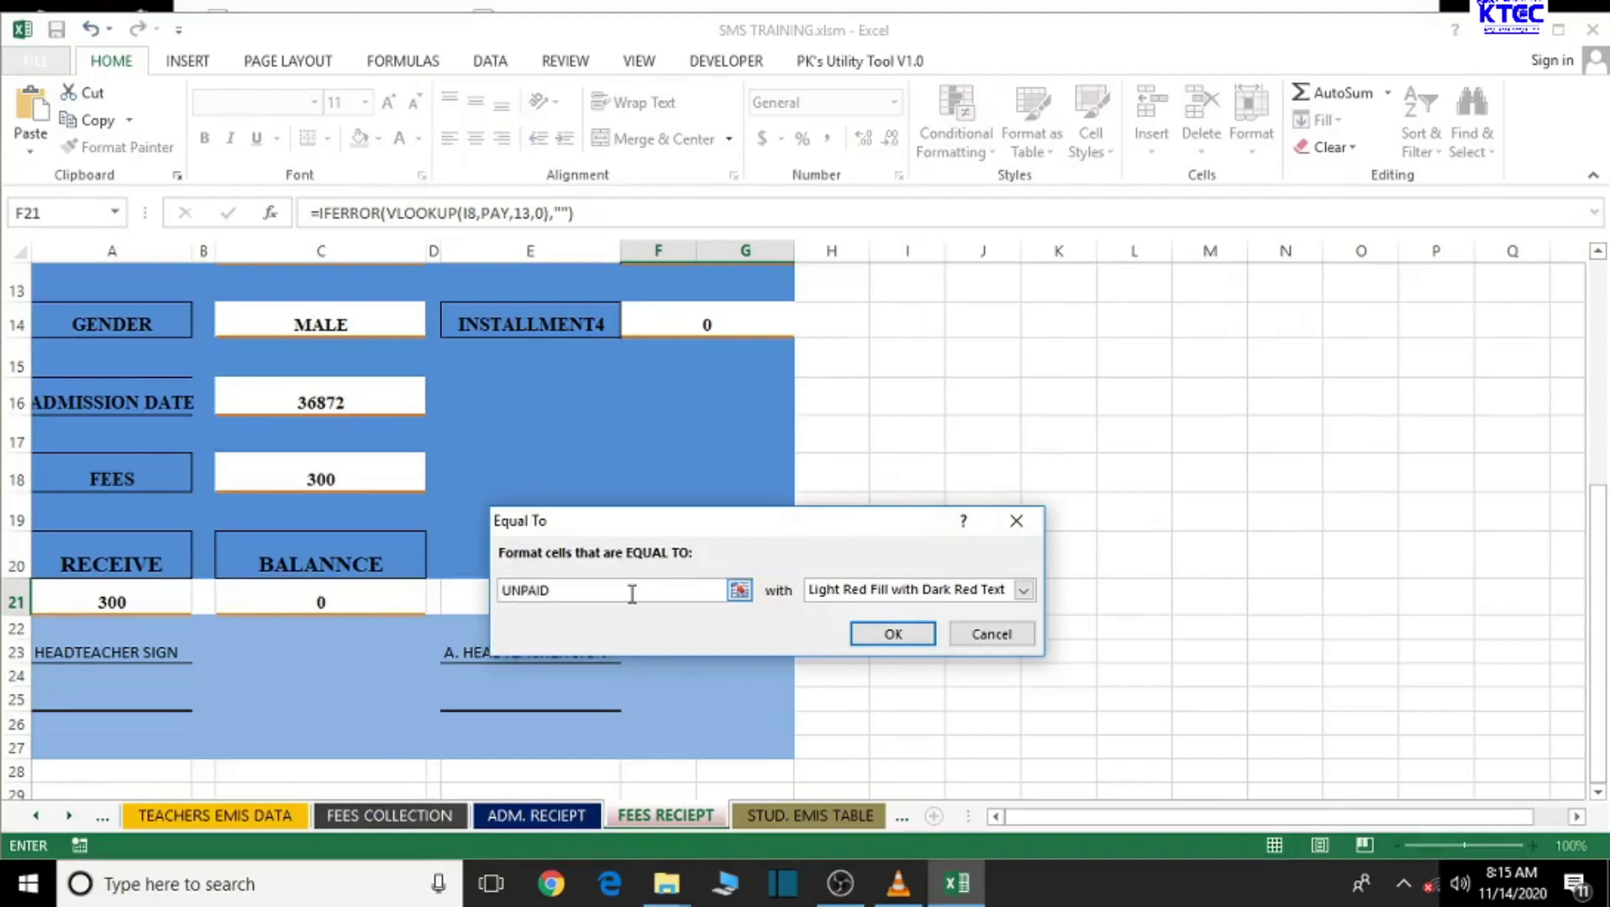
left_click(896, 636)
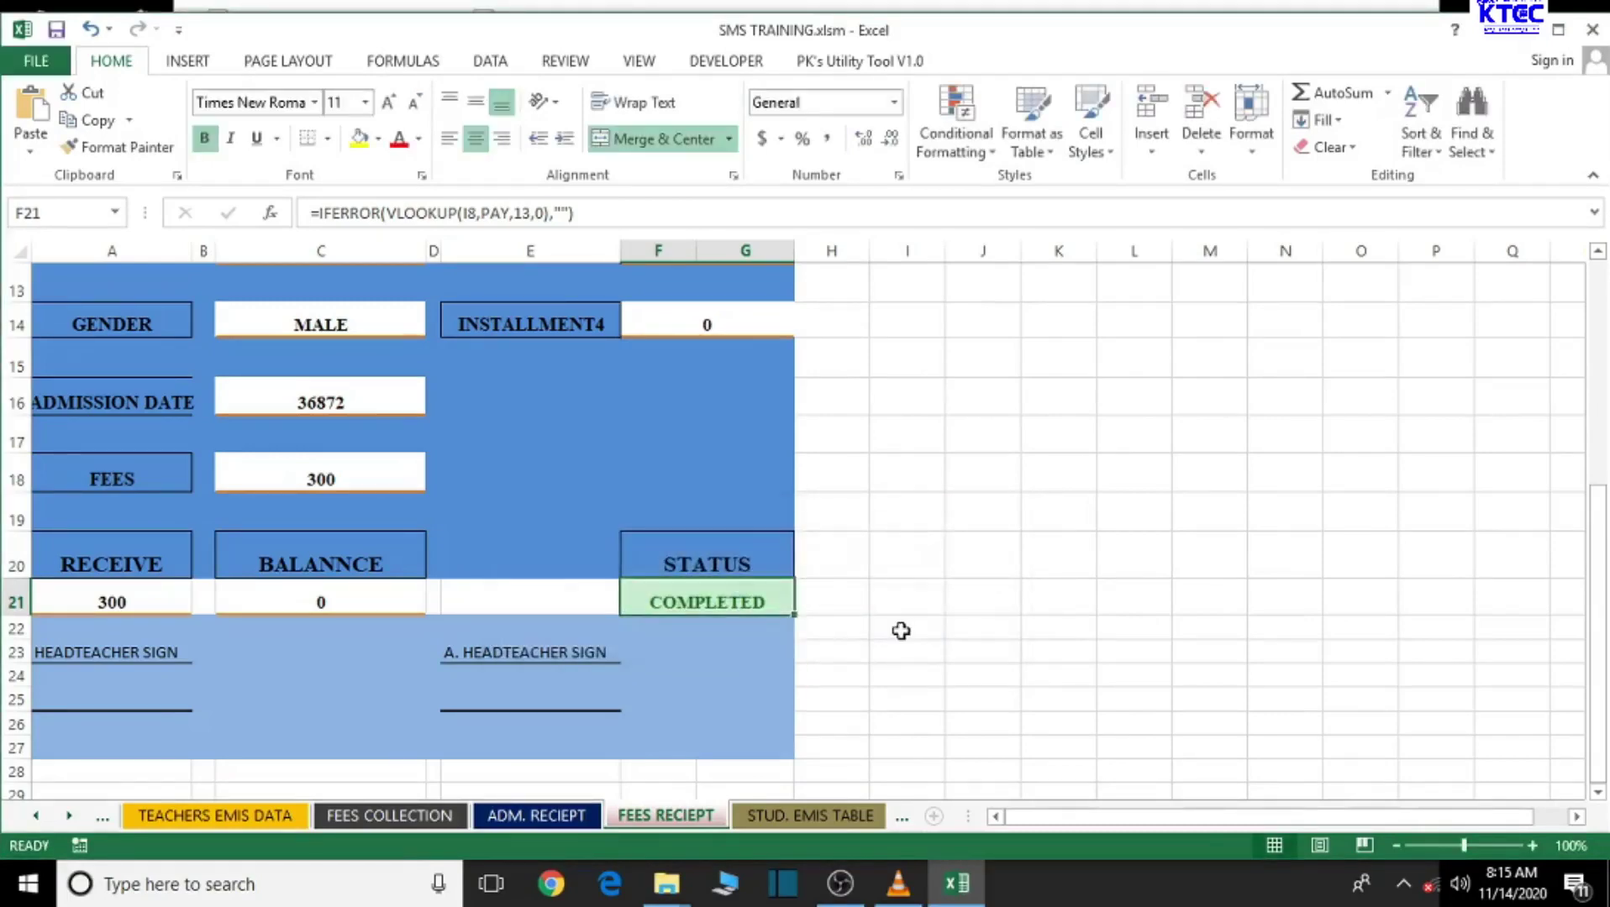
Step: Look up admission number 2 on the receipt and check its details
scroll(780, 647, "up", 3)
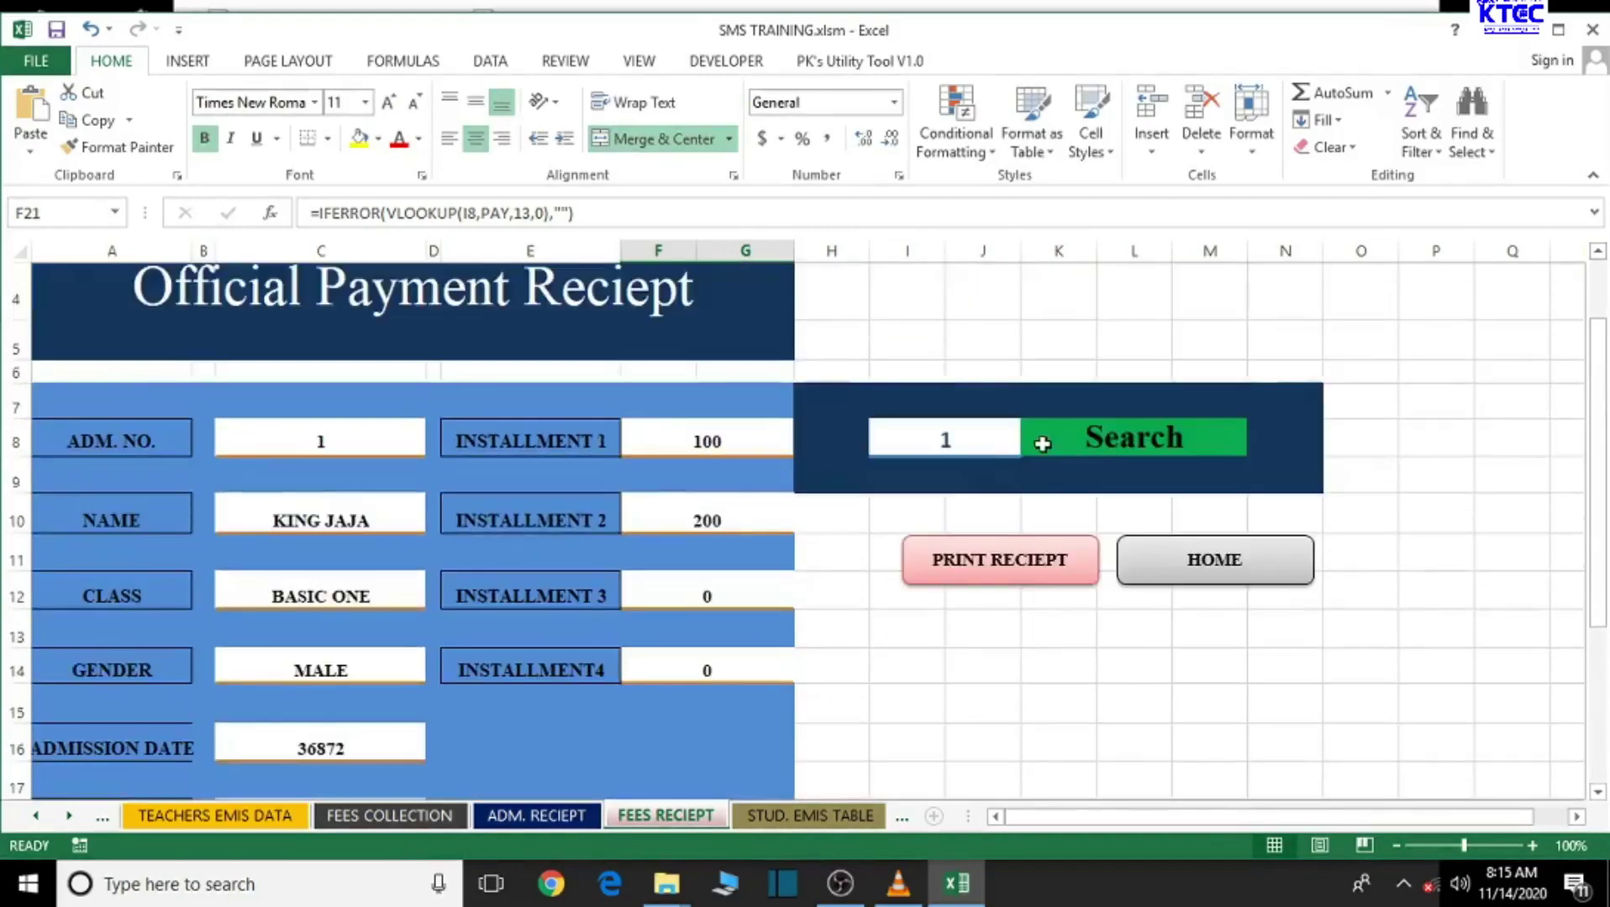
left_click(996, 443)
type("2")
left_click(1138, 447)
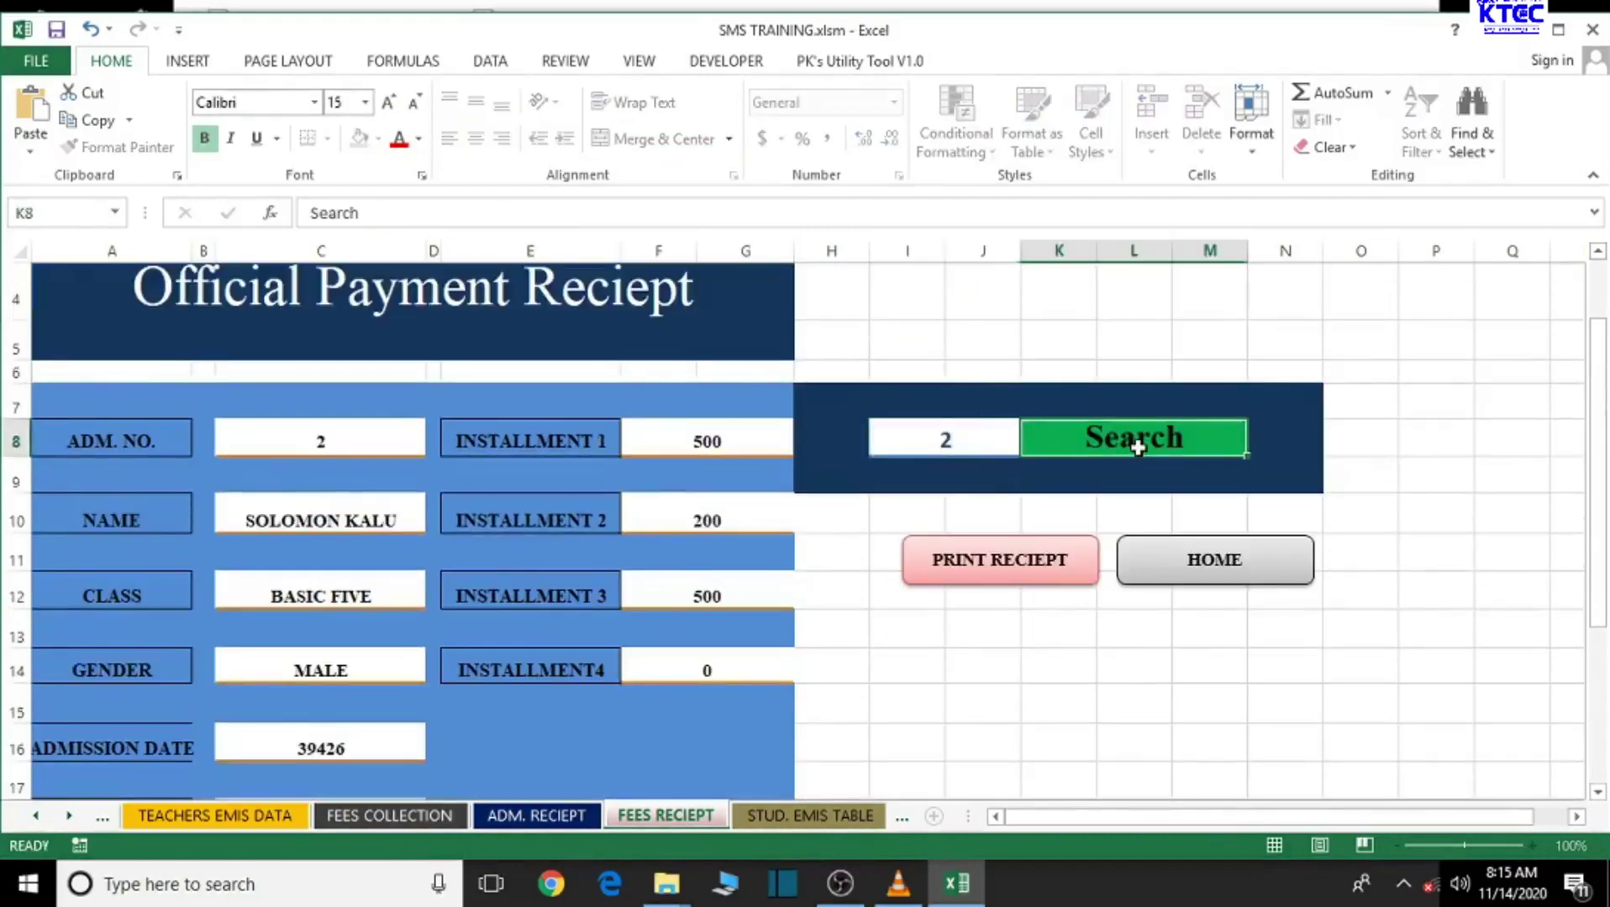
scroll(1031, 618, "down", 2)
scroll(1036, 600, "up", 2)
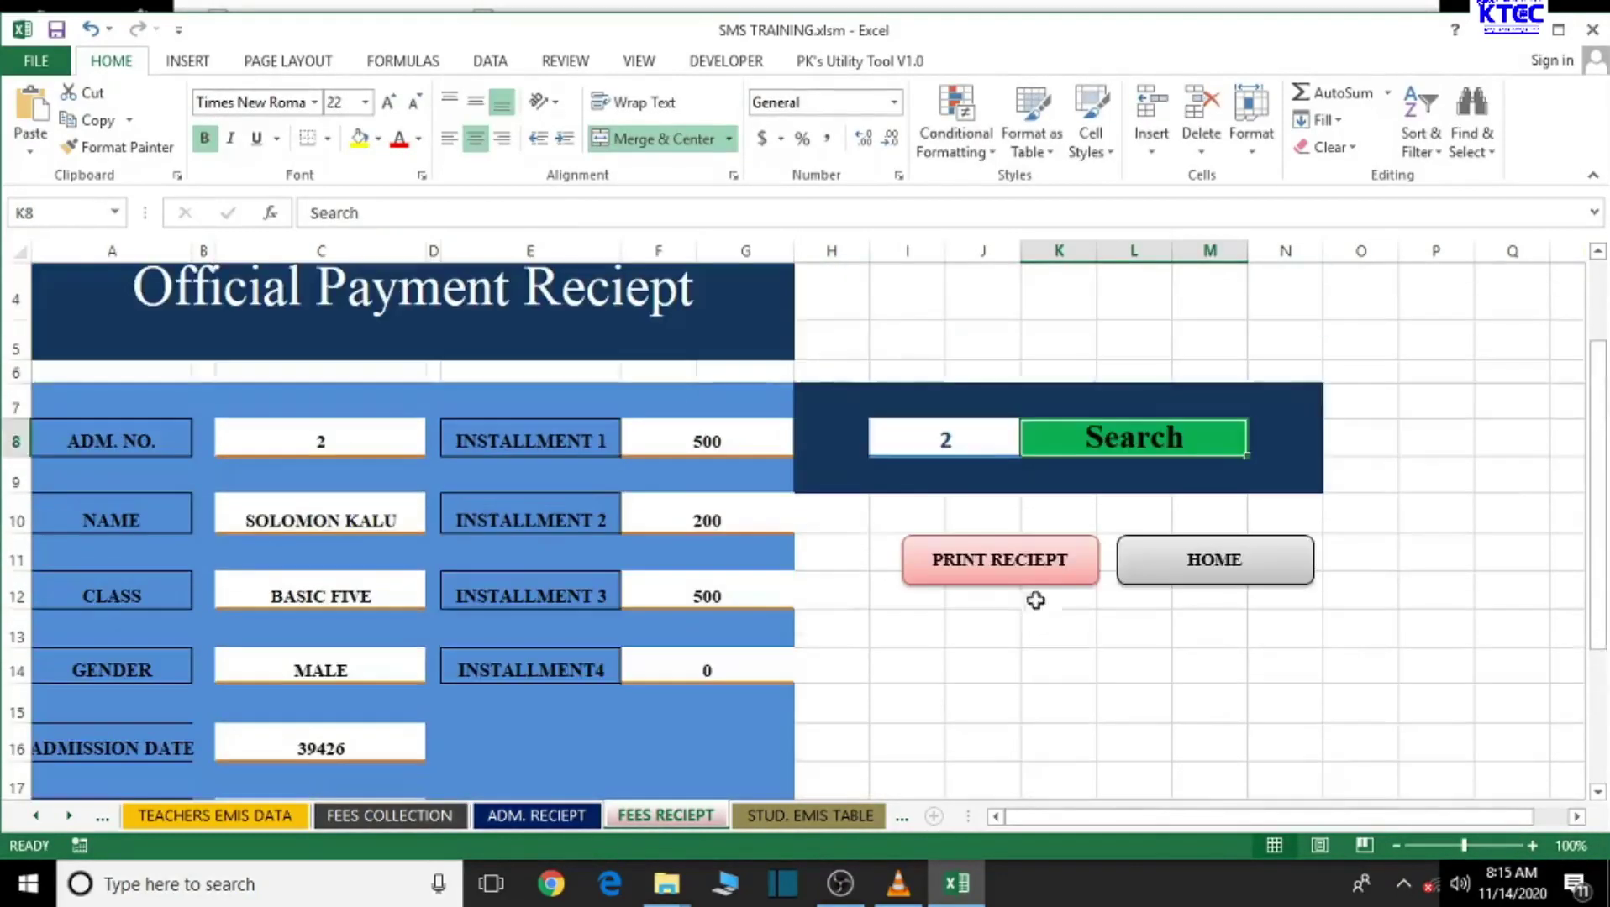
Step: Look up admission number 3, then switch to the FEES COLLECTION sheet
left_click(997, 449)
type("3")
left_click(1126, 439)
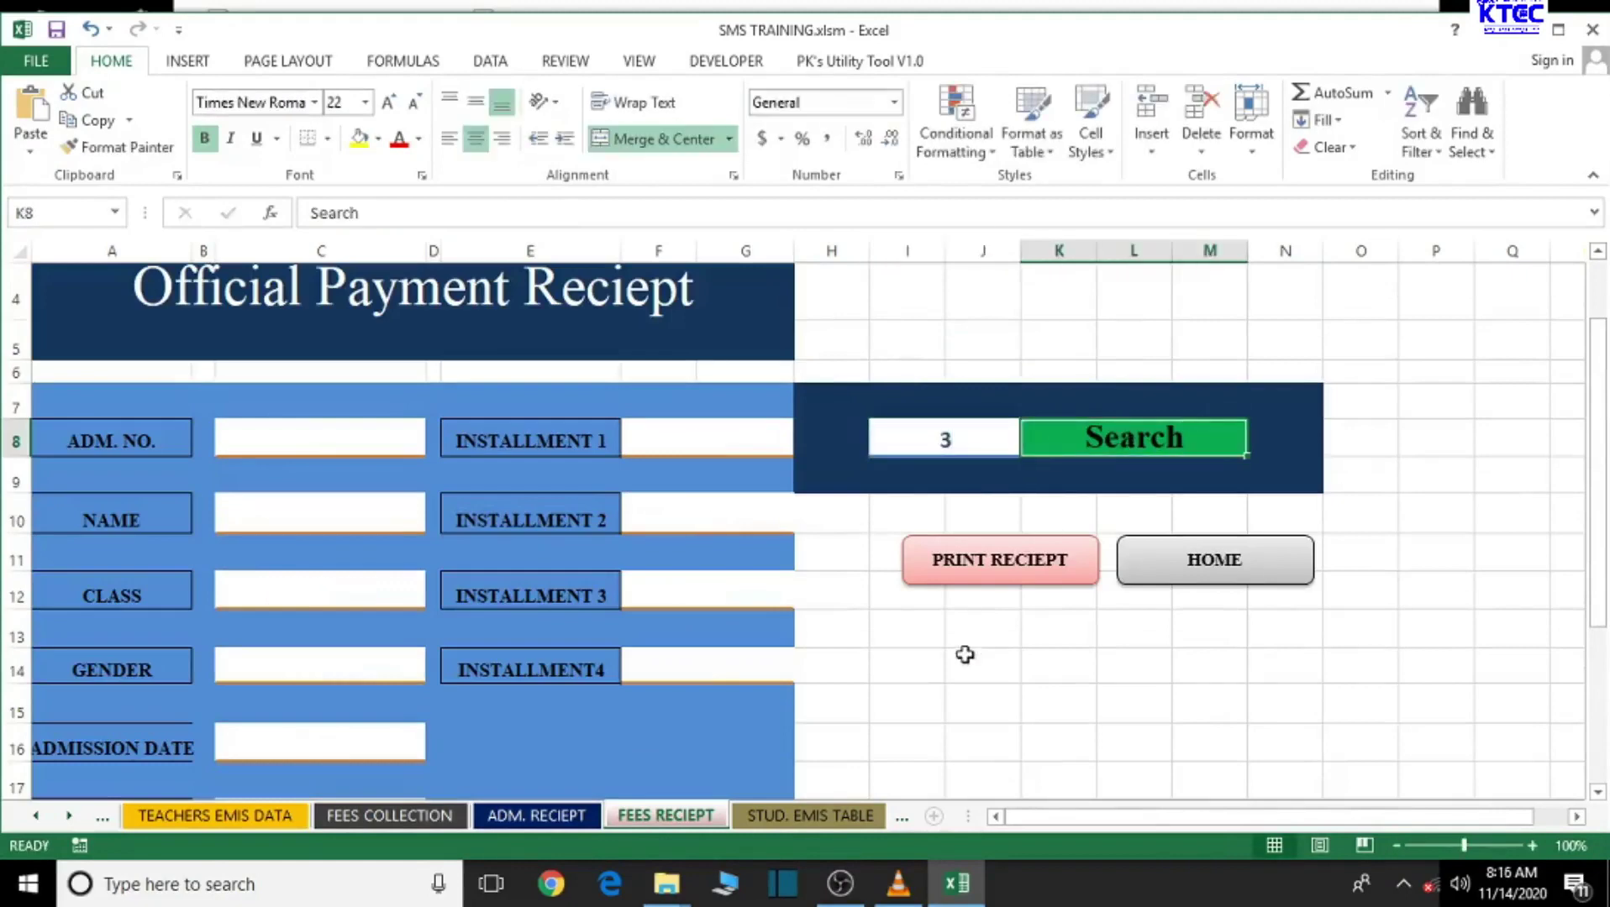
scroll(964, 655, "down", 2)
scroll(965, 655, "up", 2)
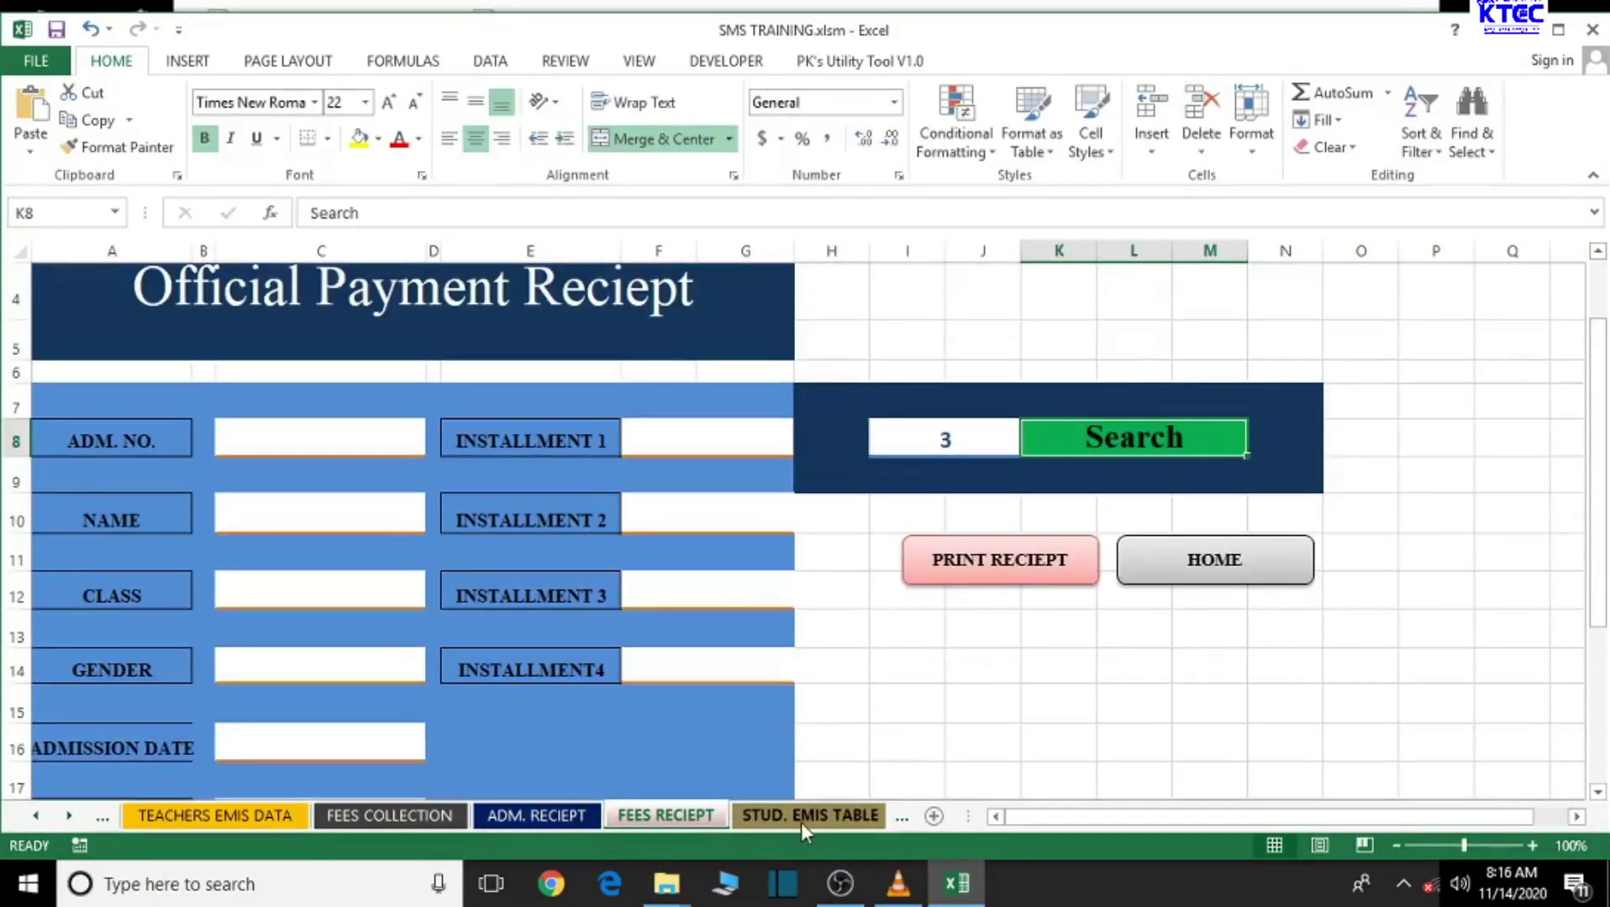
left_click(410, 817)
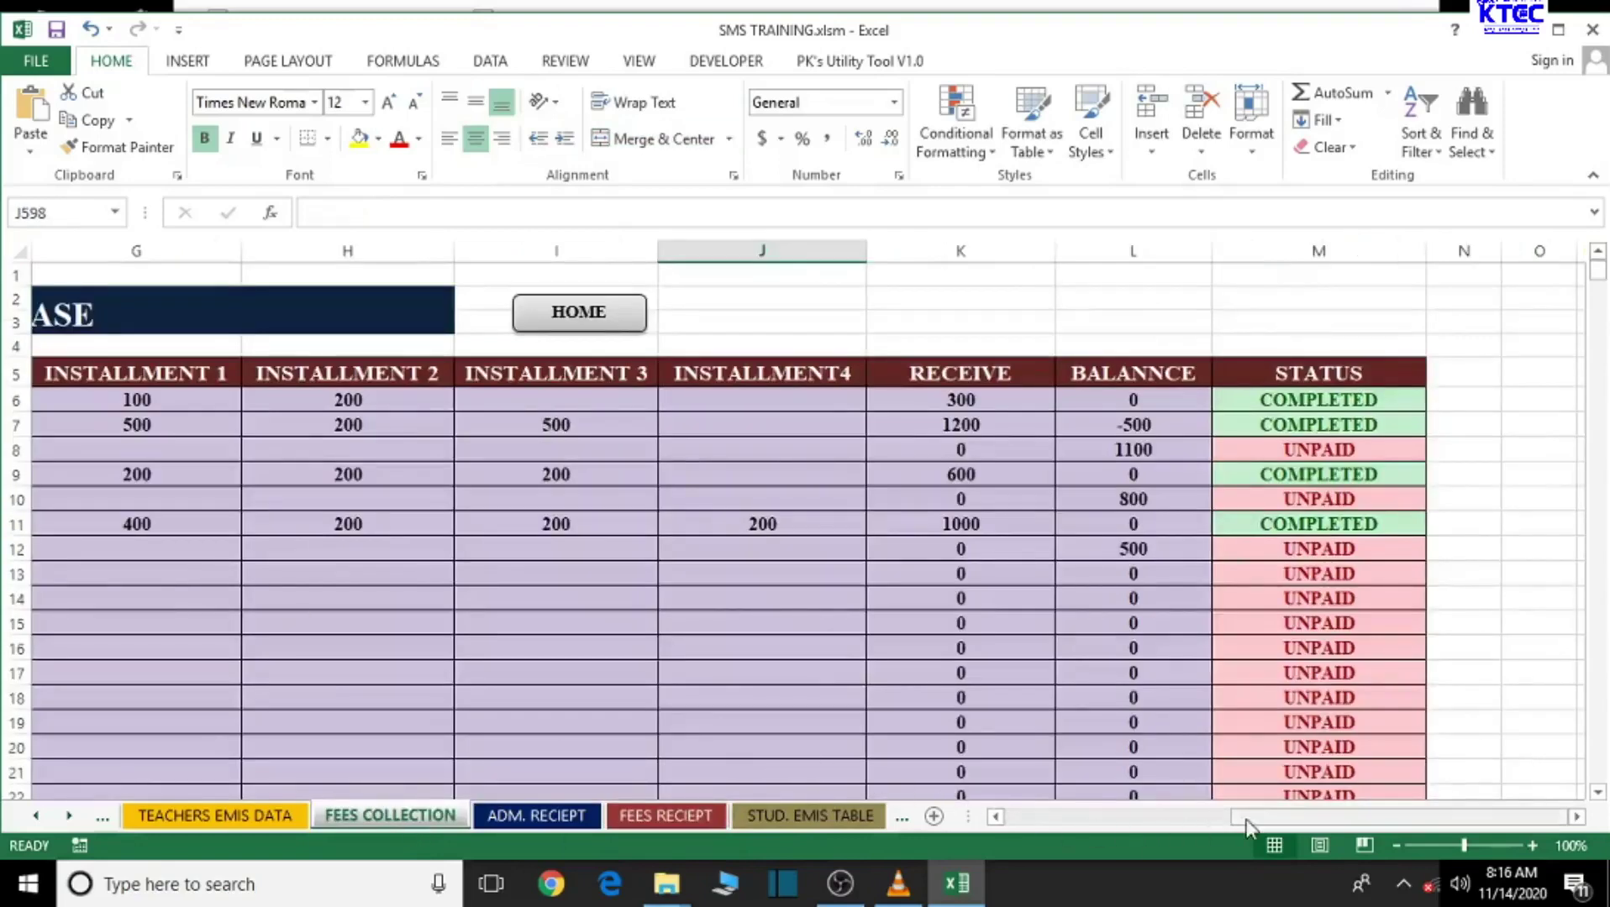
Step: Fill admission numbers 1 to 15 down the column and enter student names in B8 and B9
left_click_drag(1238, 821, 1013, 826)
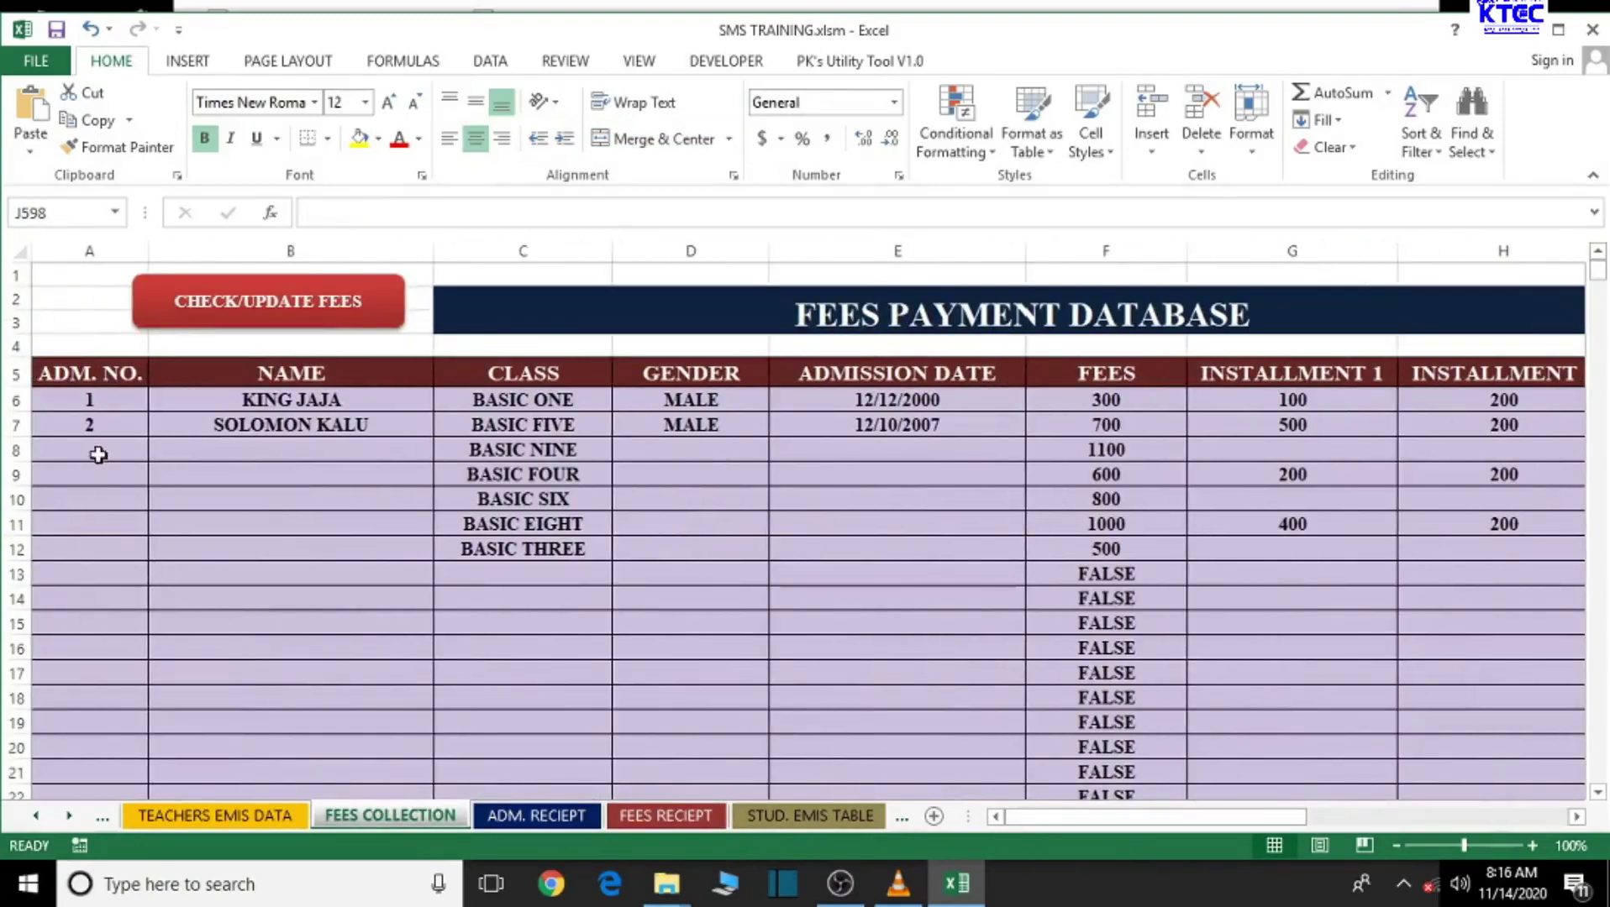
left_click_drag(103, 400, 140, 747)
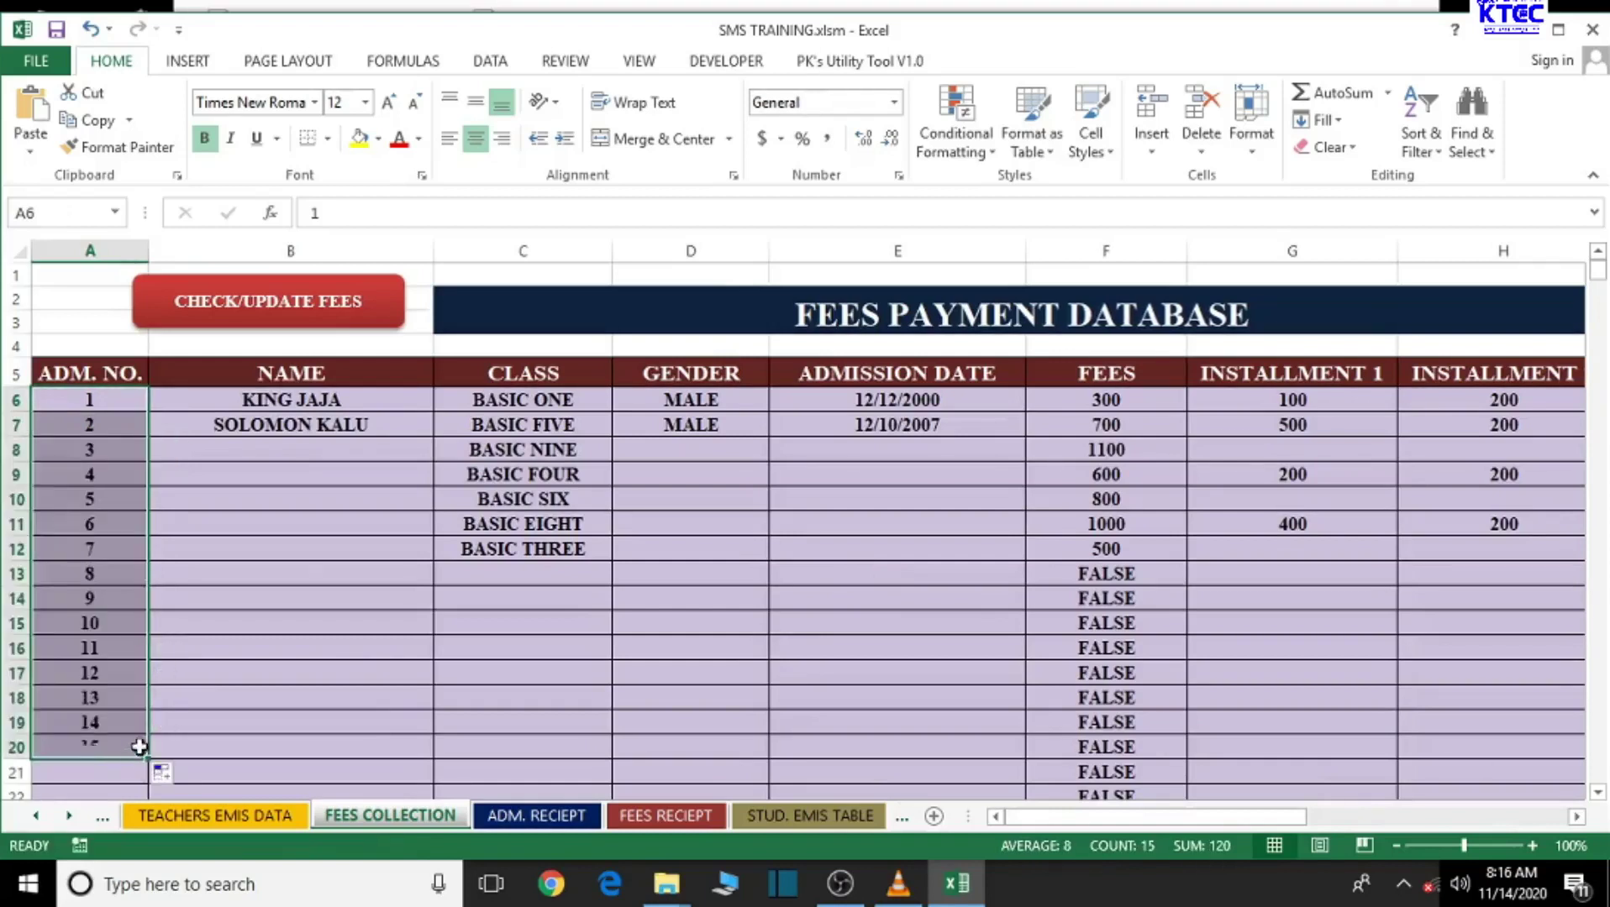
left_click(290, 454)
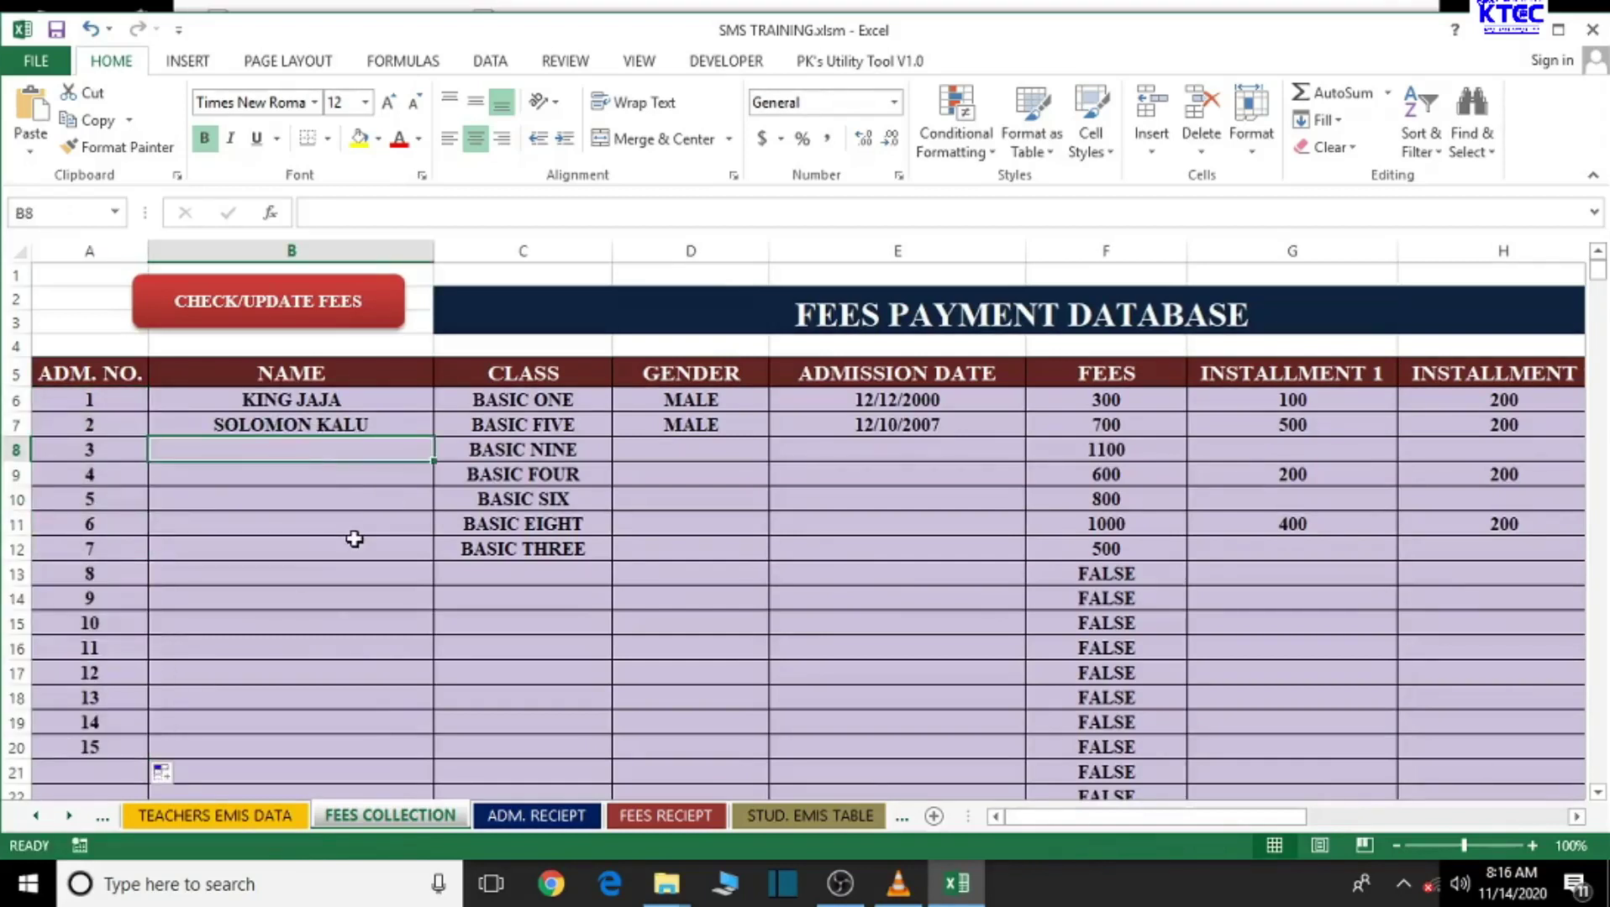
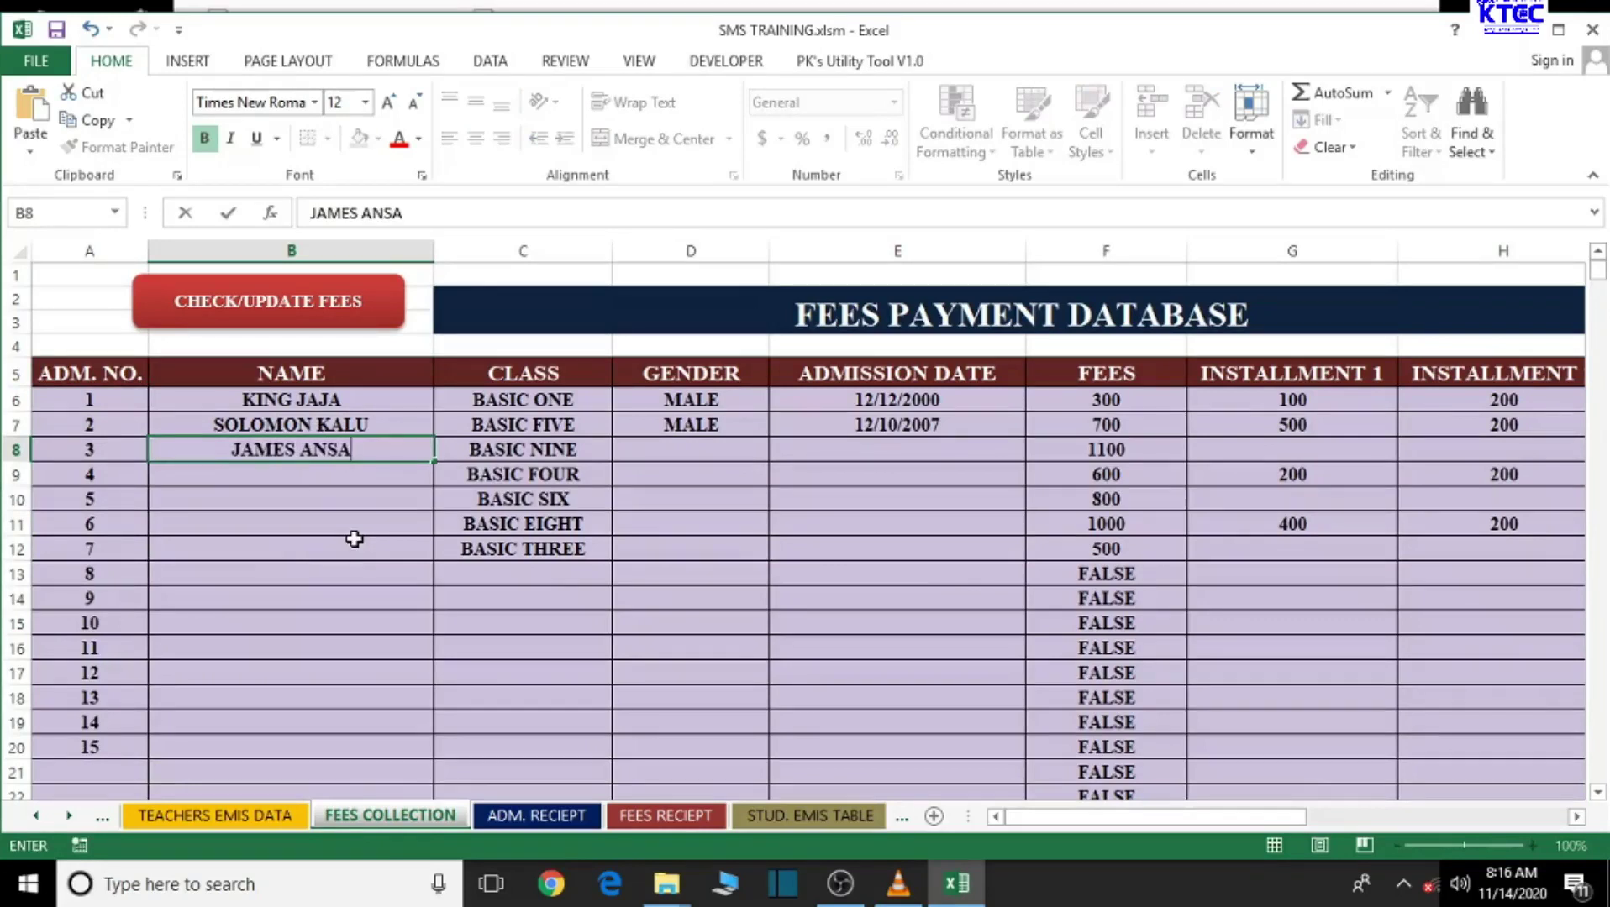
left_click(345, 476)
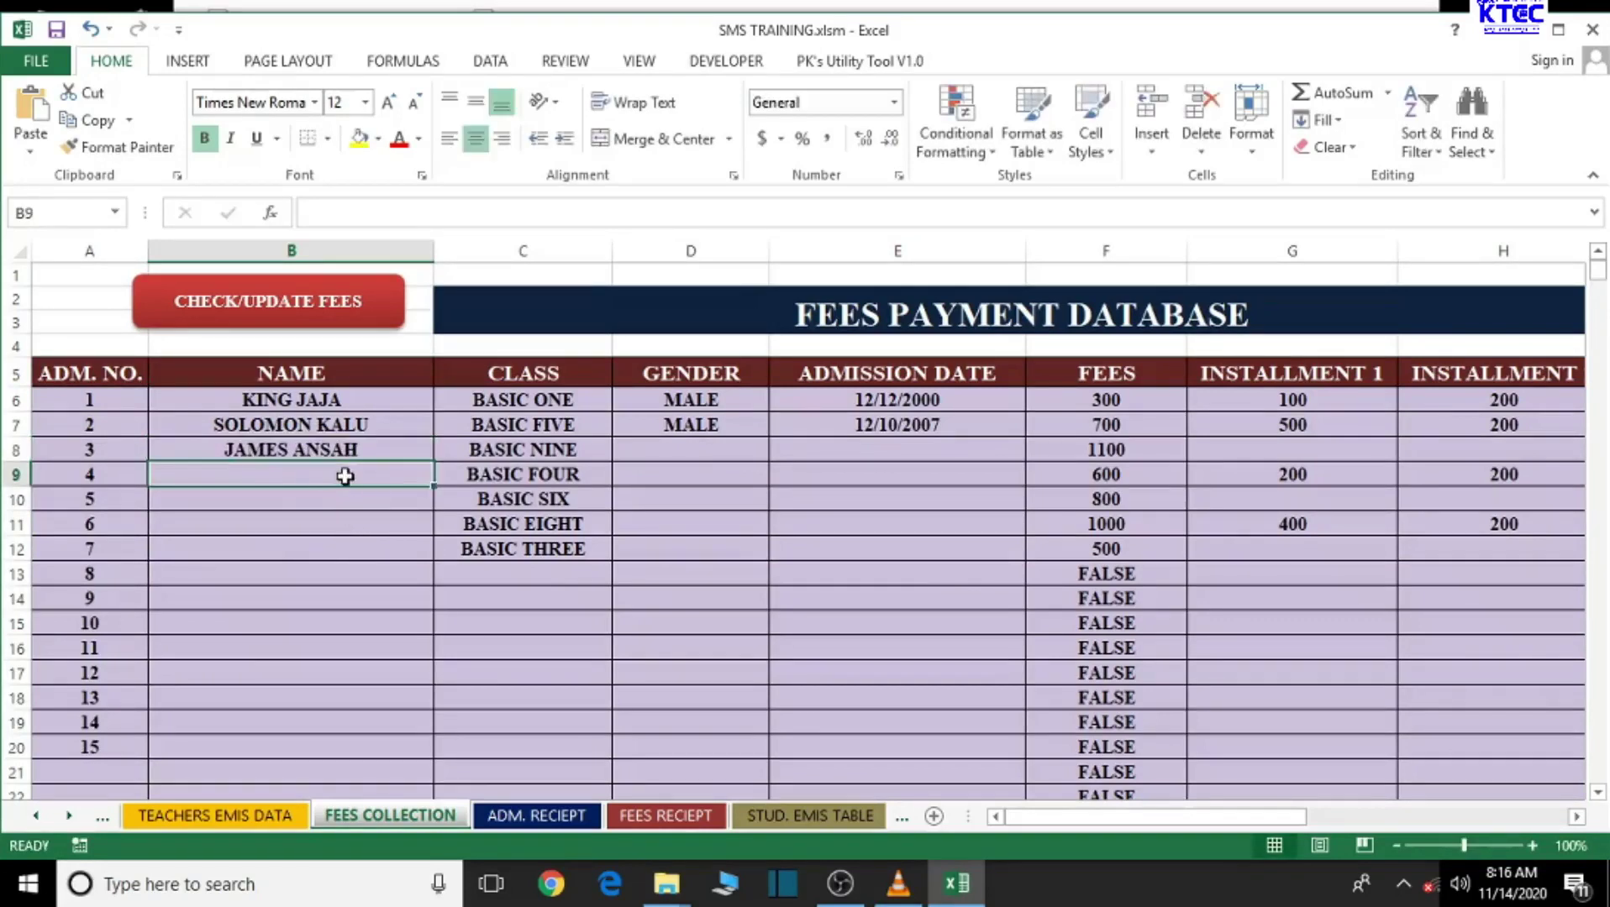
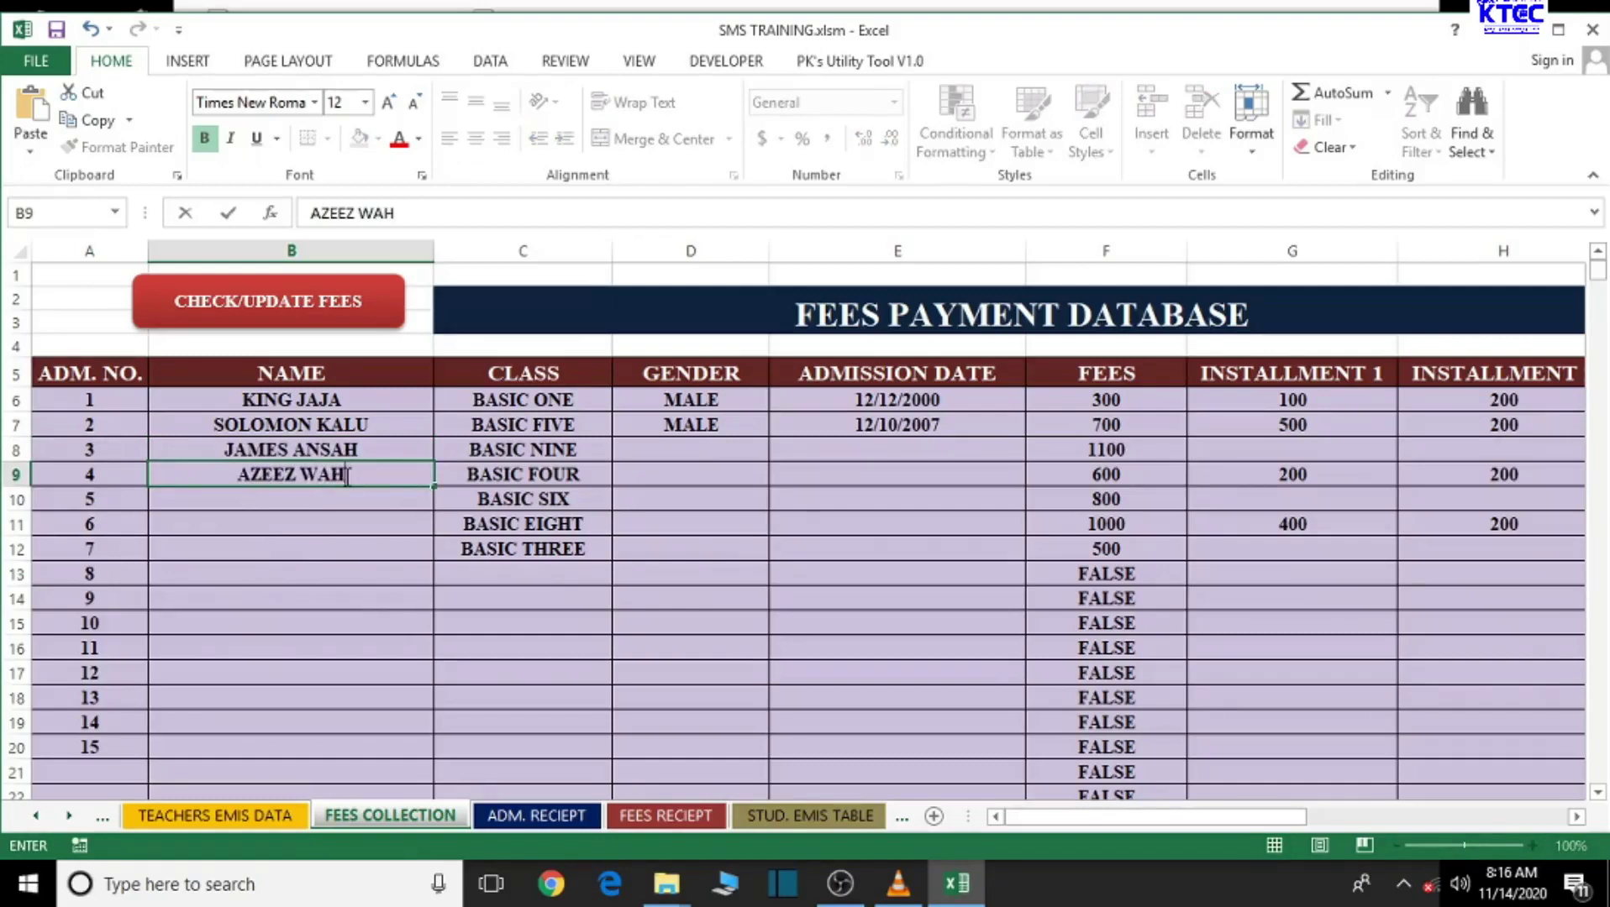
Step: Enter the remaining three student full names in B10 through B12
left_click(305, 496)
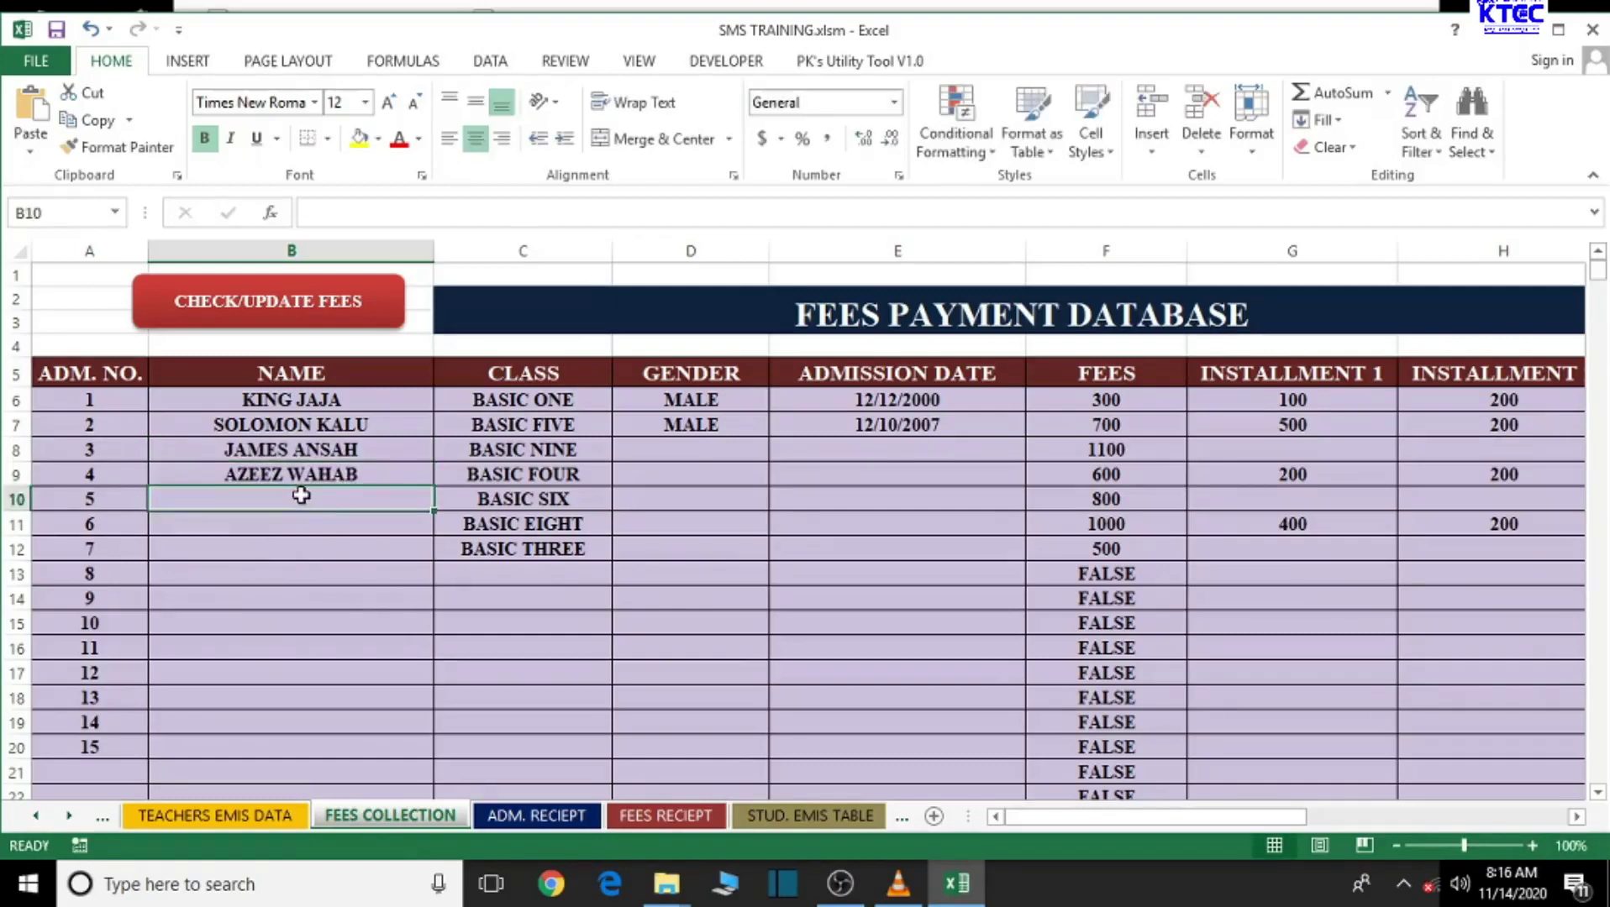
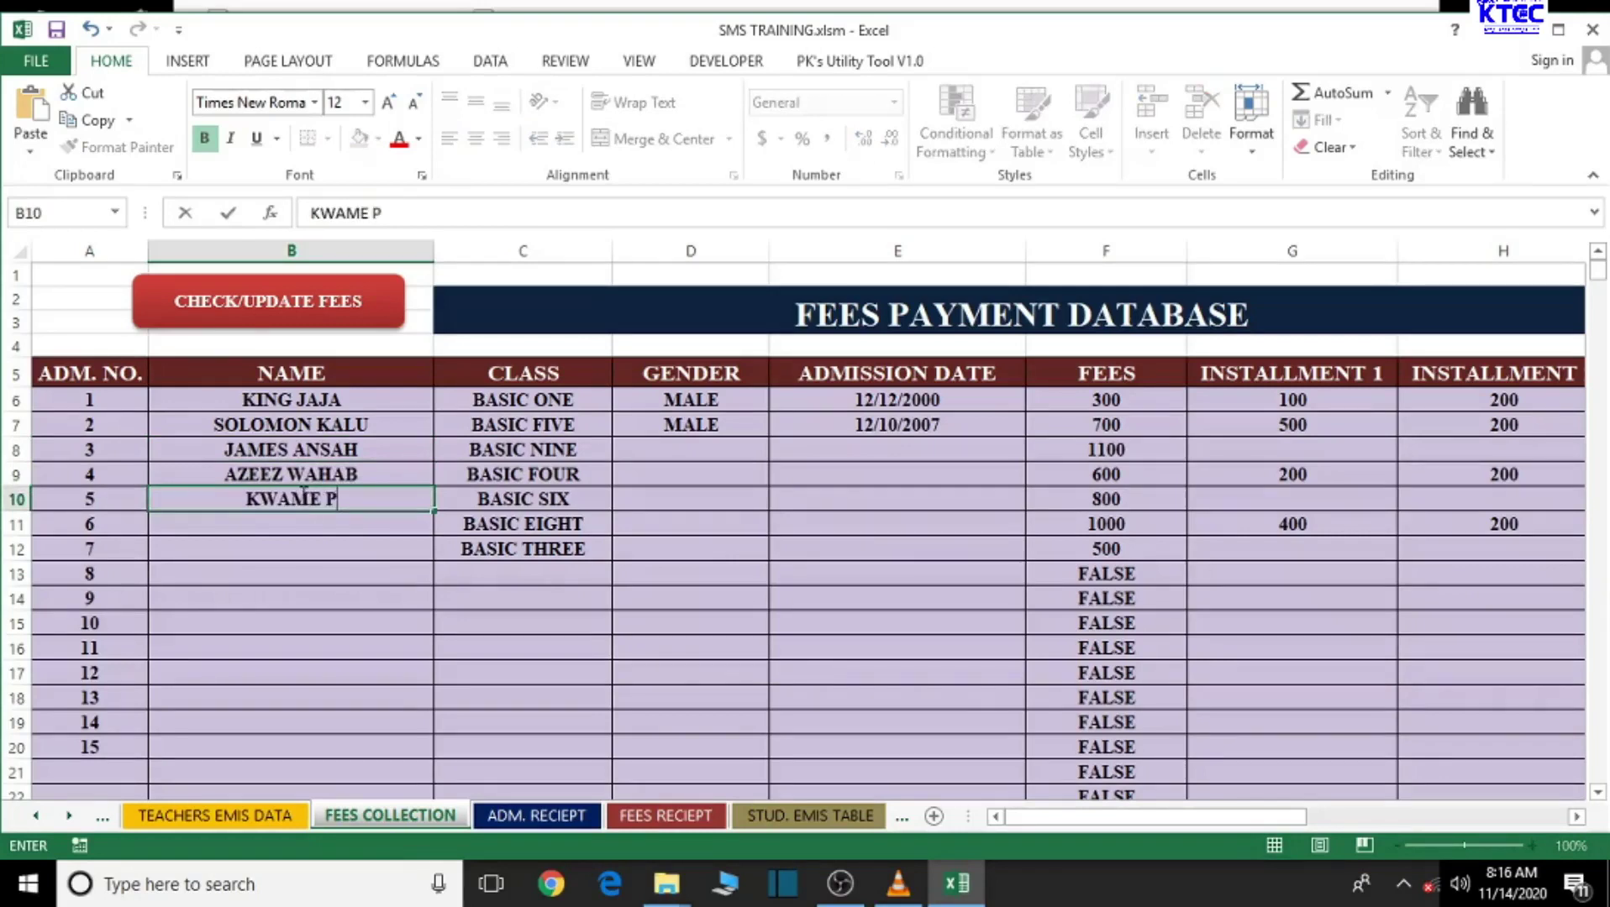
left_click(296, 532)
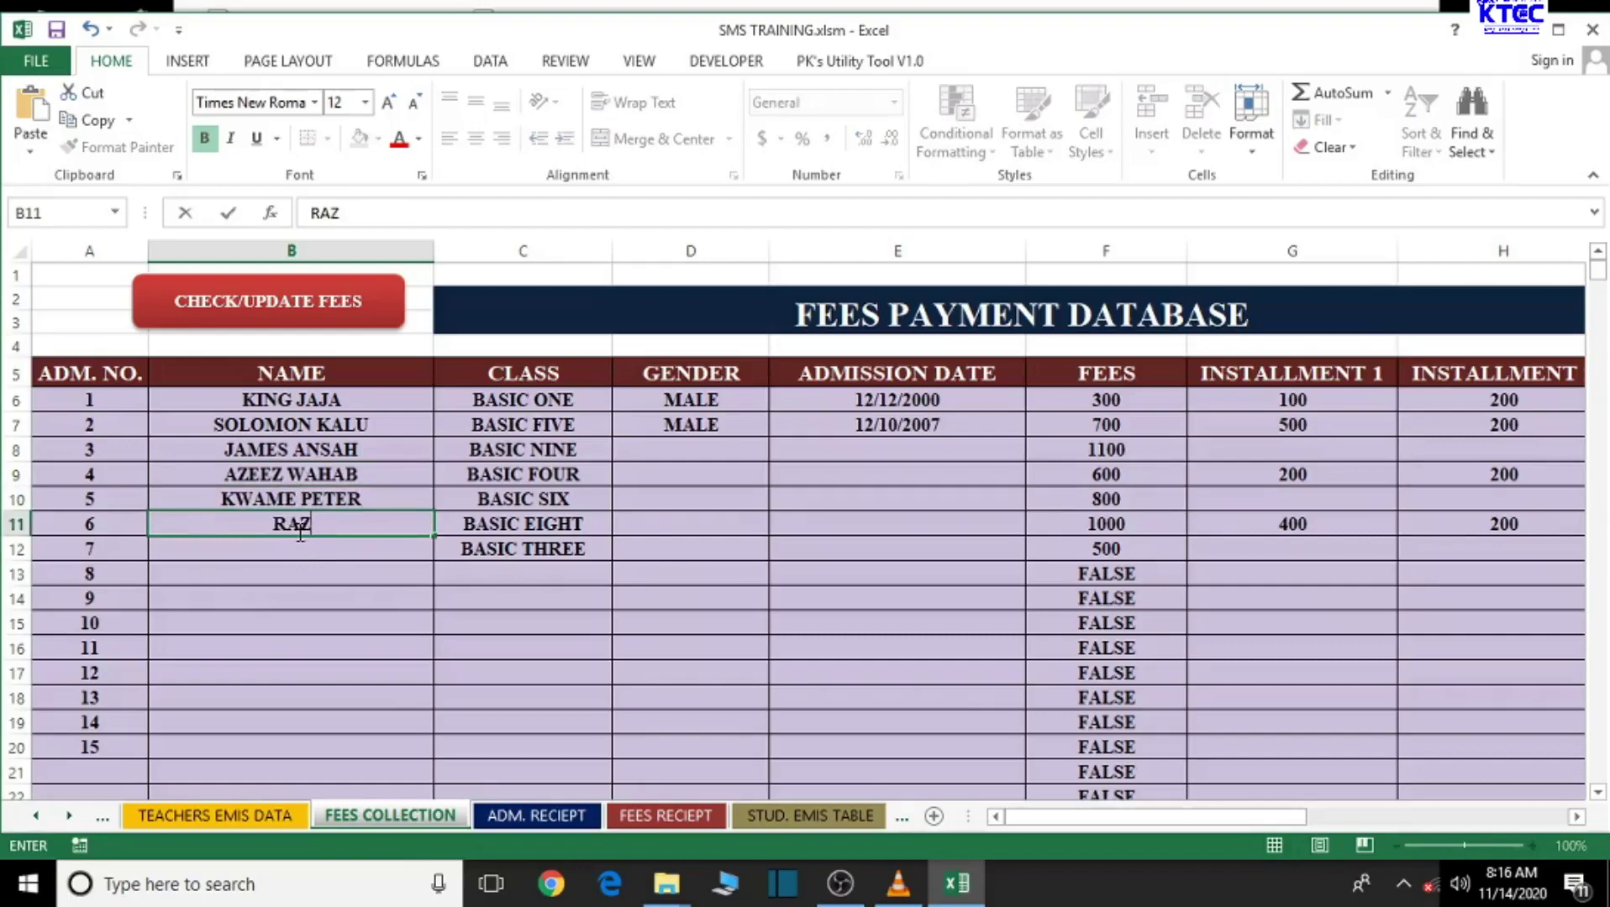
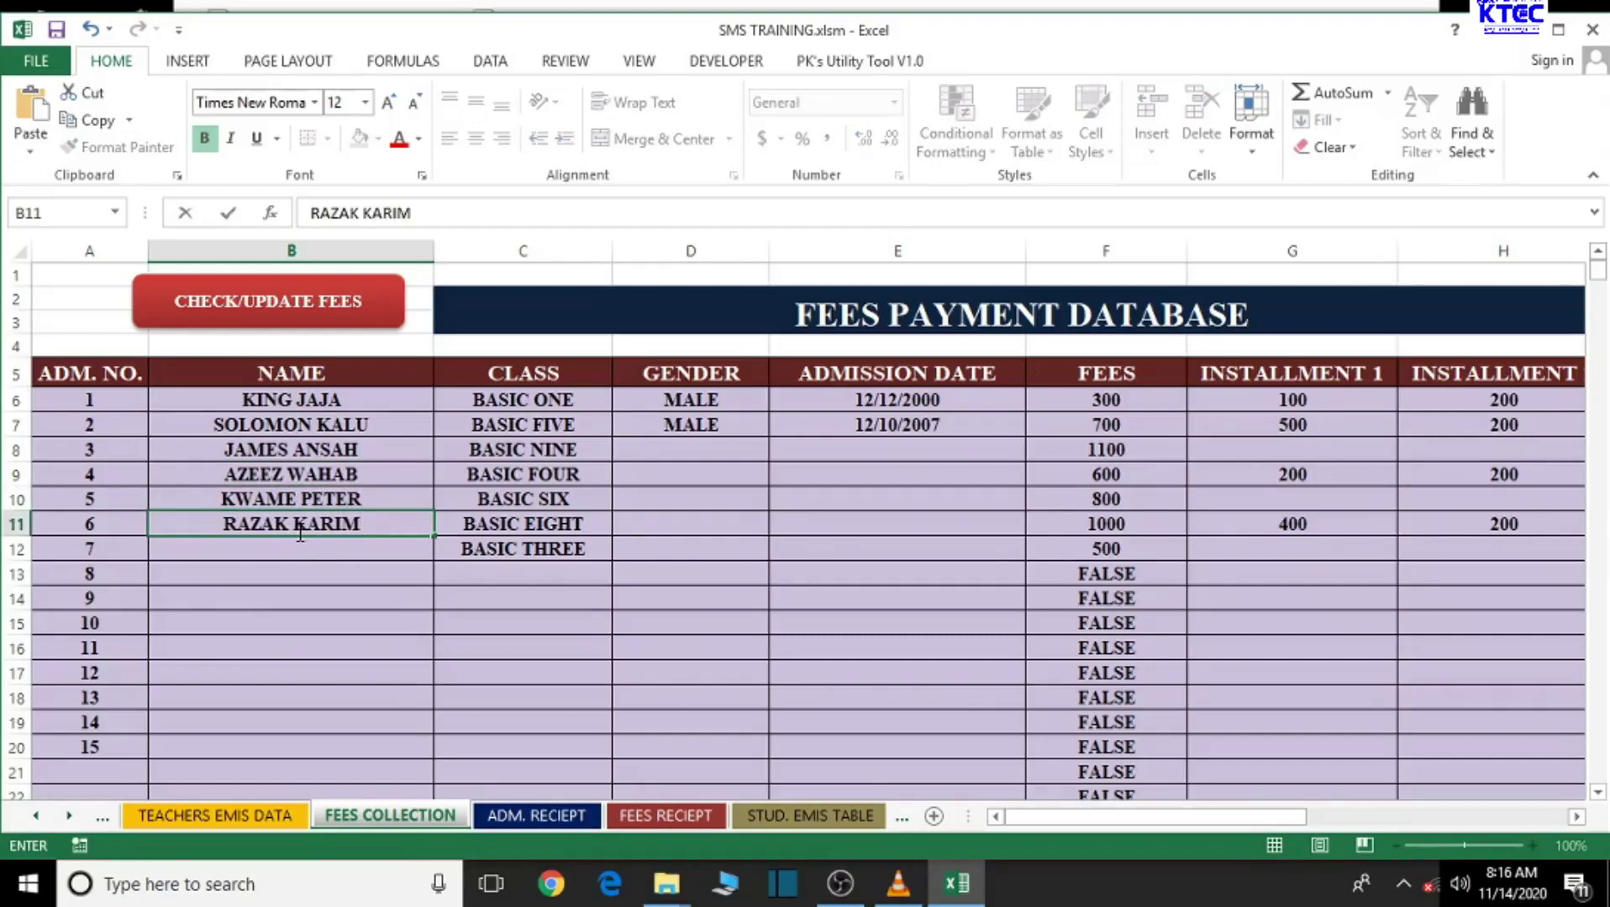
left_click(288, 550)
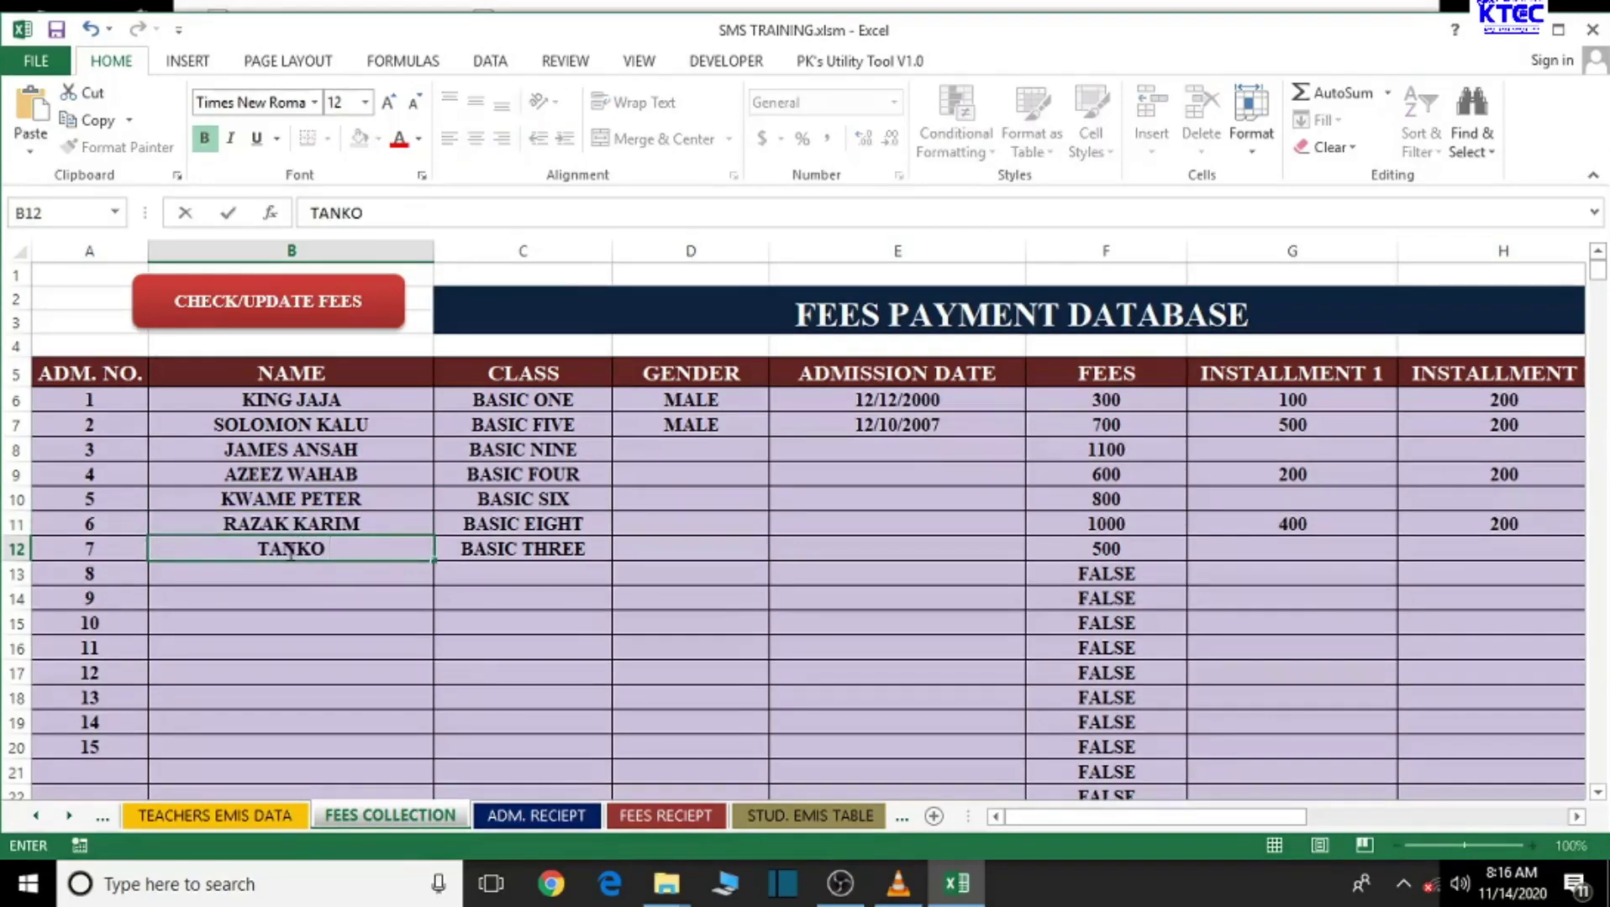
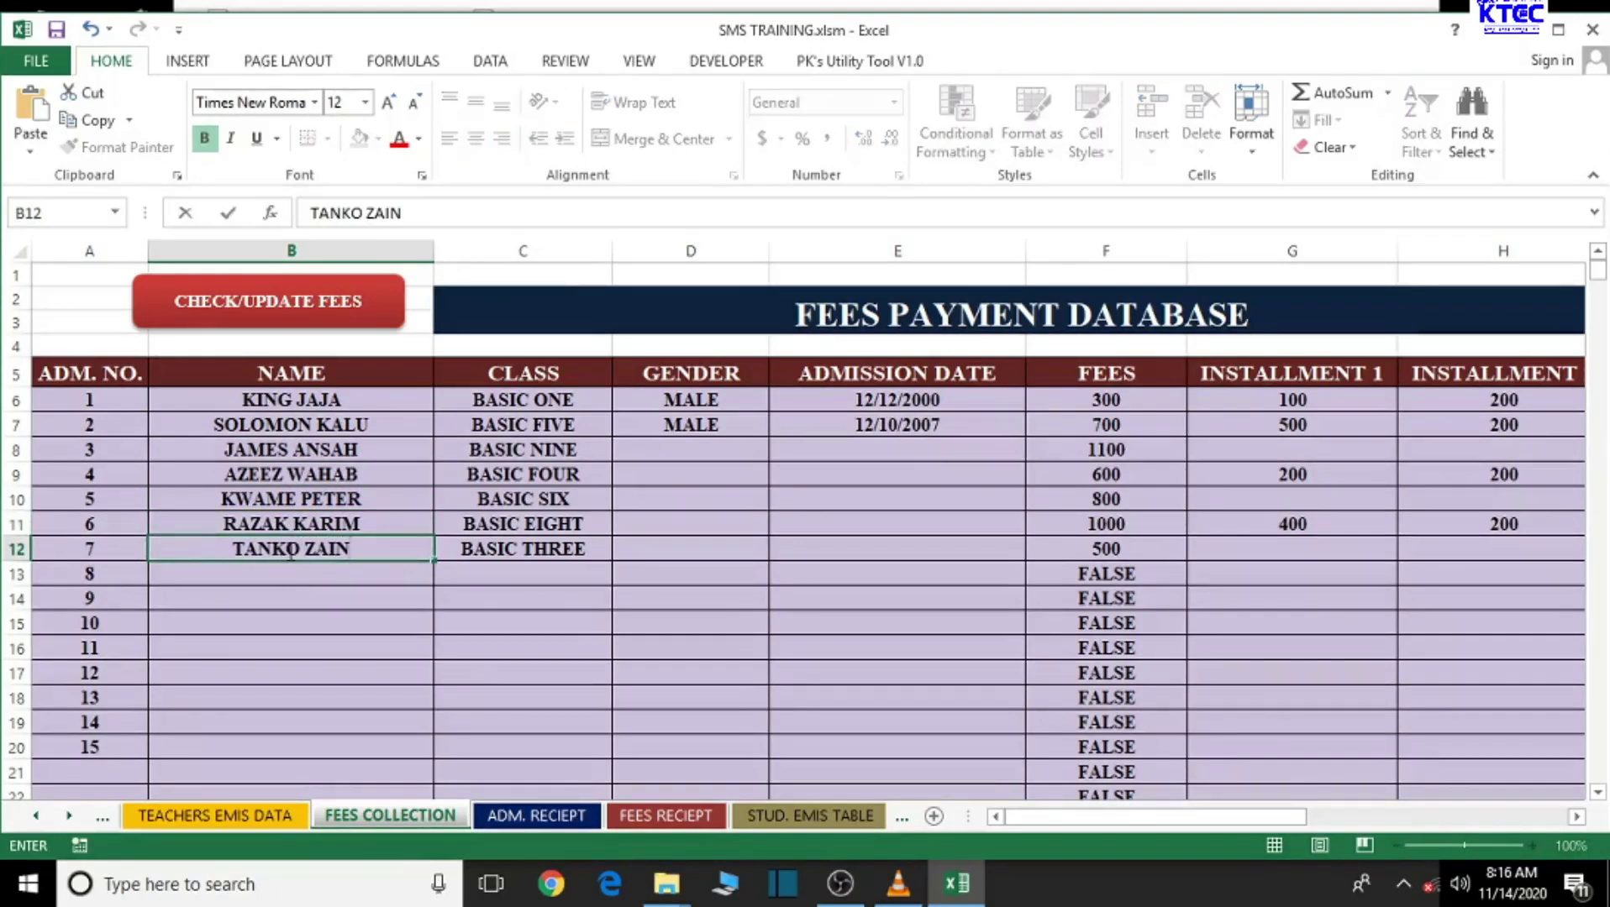
left_click(334, 630)
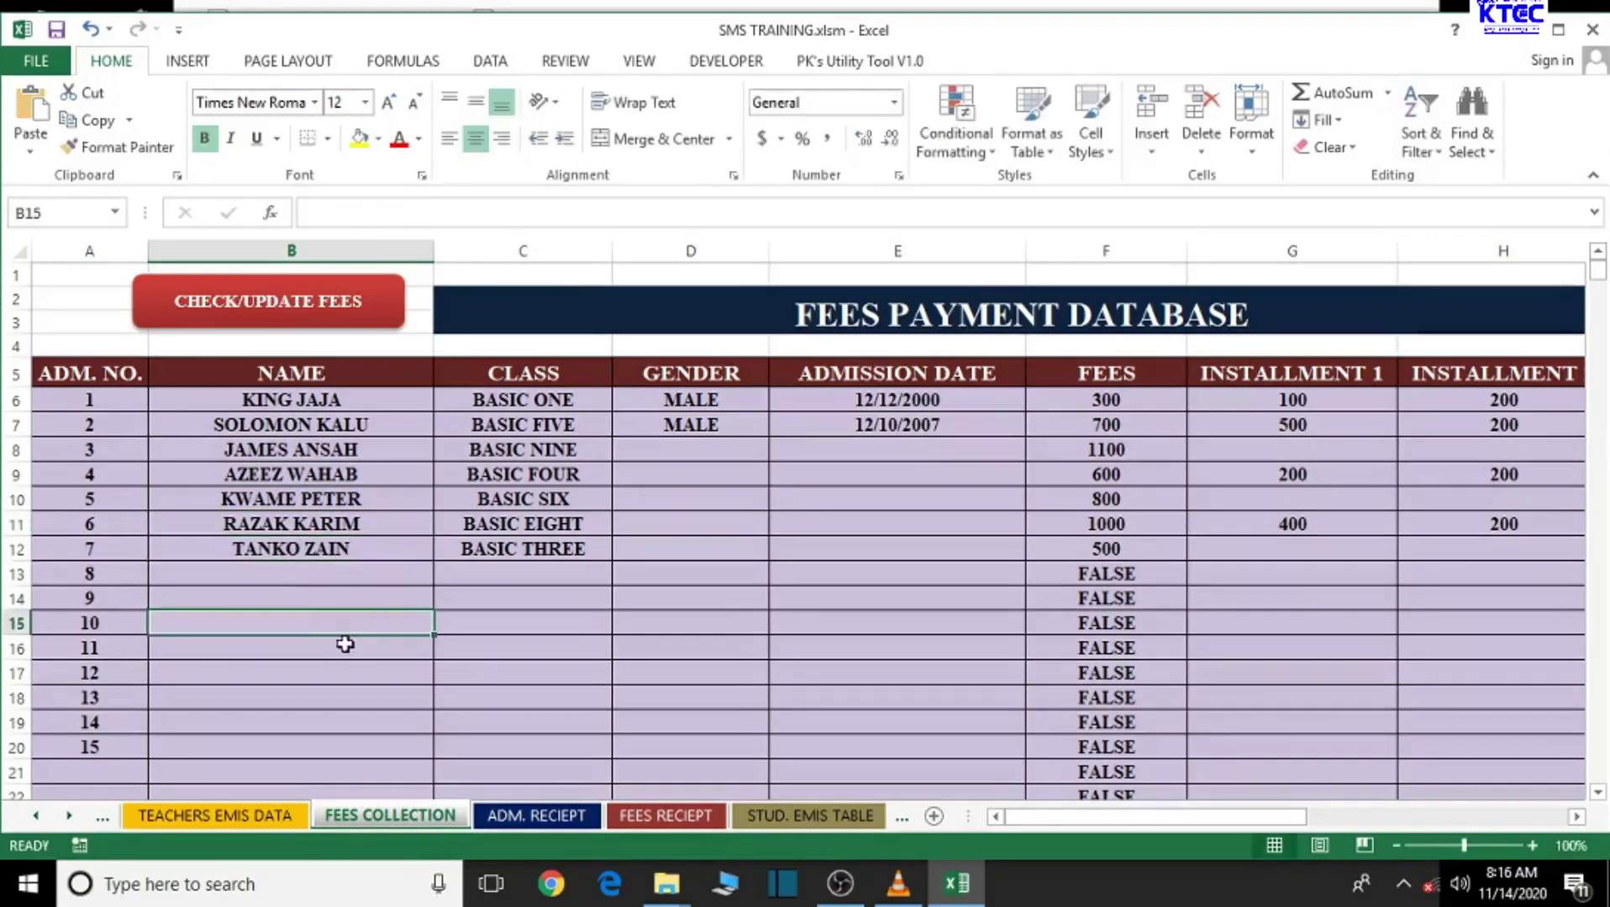
Step: Enter genders FEMALE, FEMALE, MALE, FEMALE, MALE in D8:D12
left_click(687, 448)
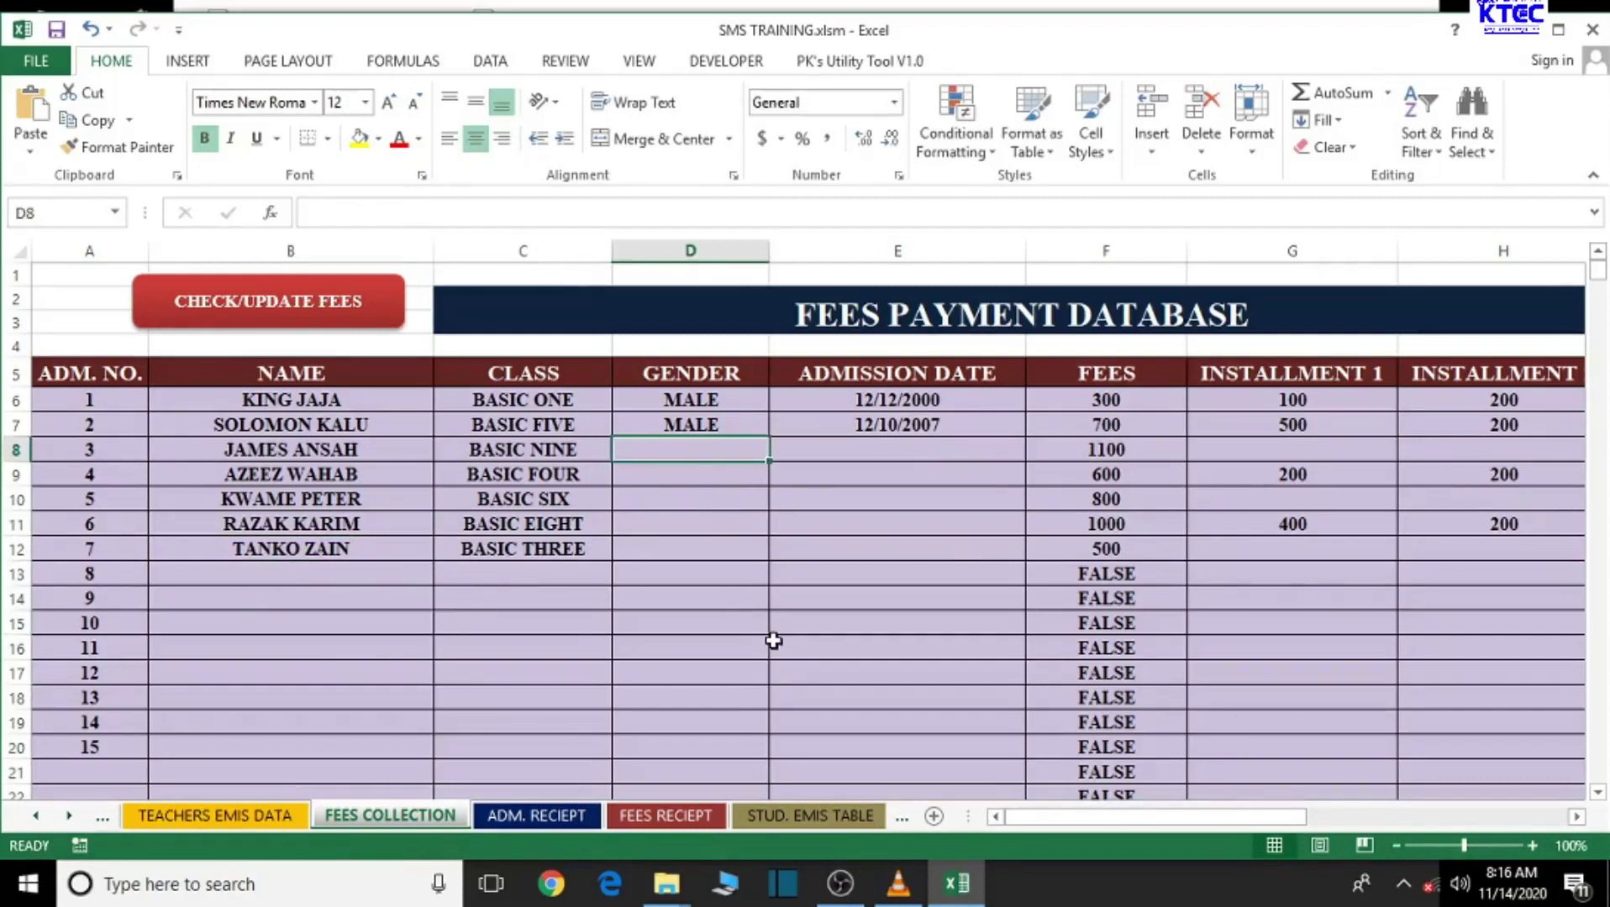
type("FEMALE")
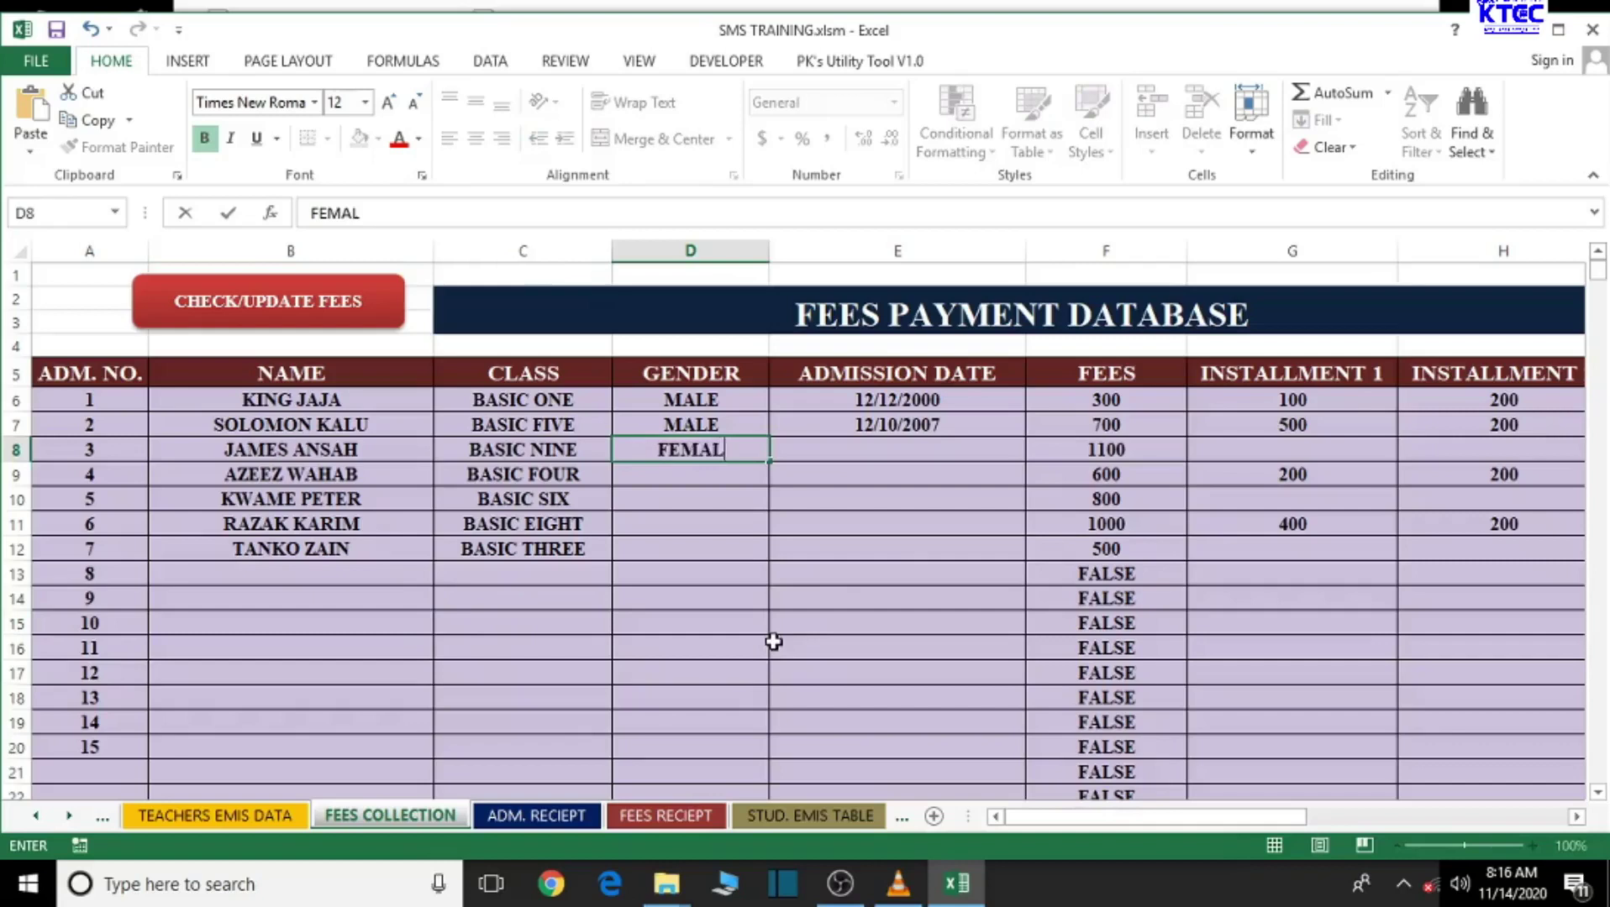
left_click(710, 475)
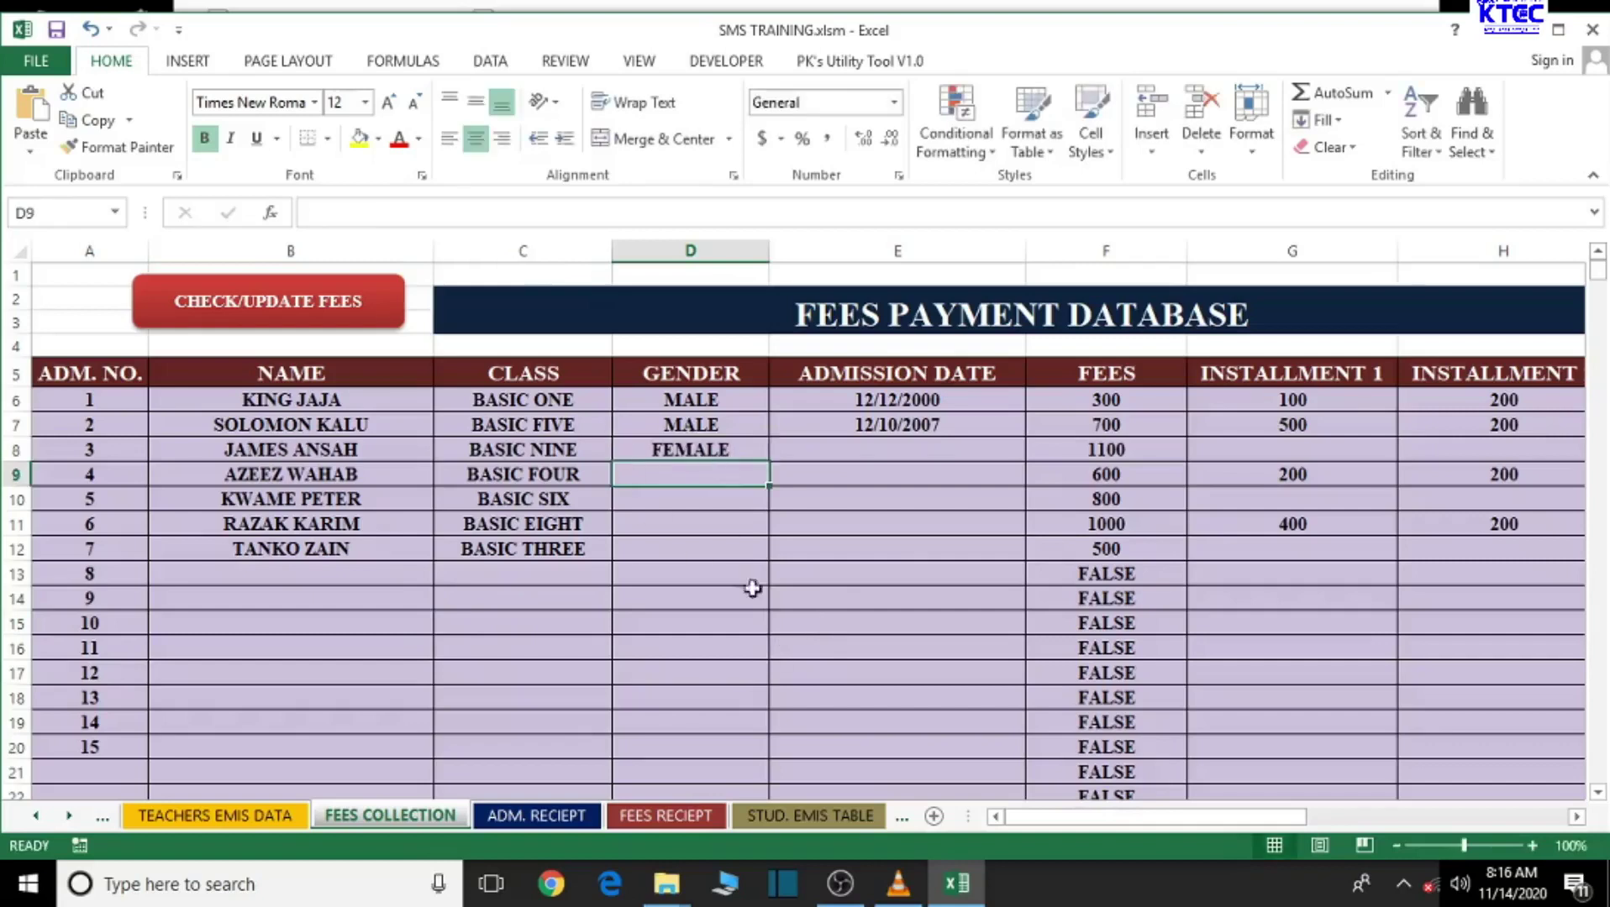
type("FEMALE")
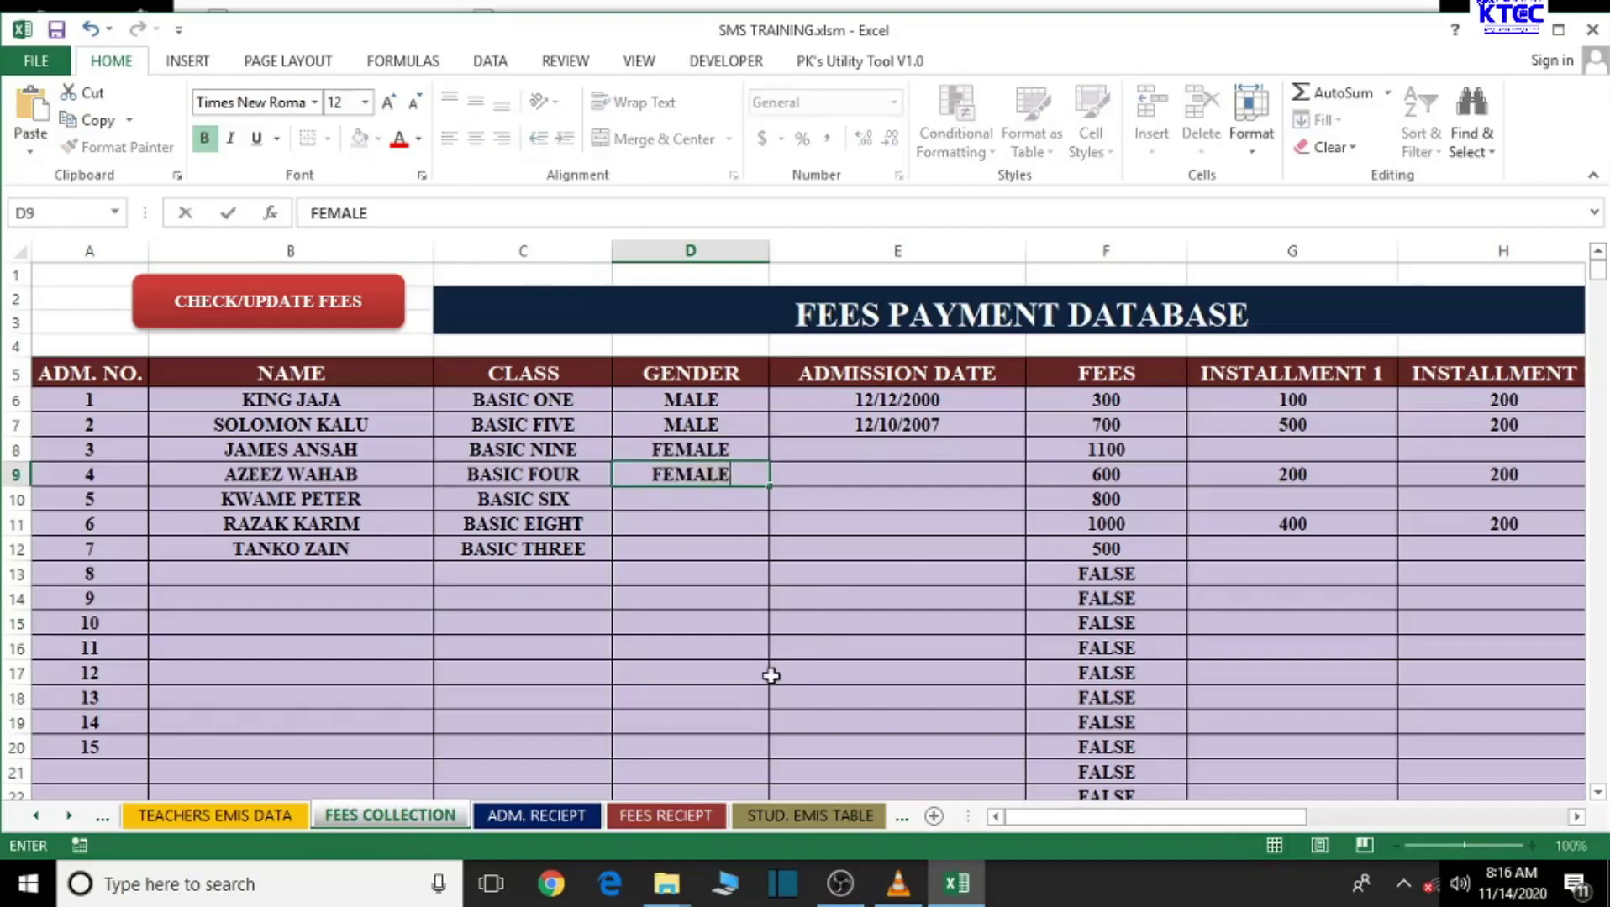
left_click(725, 506)
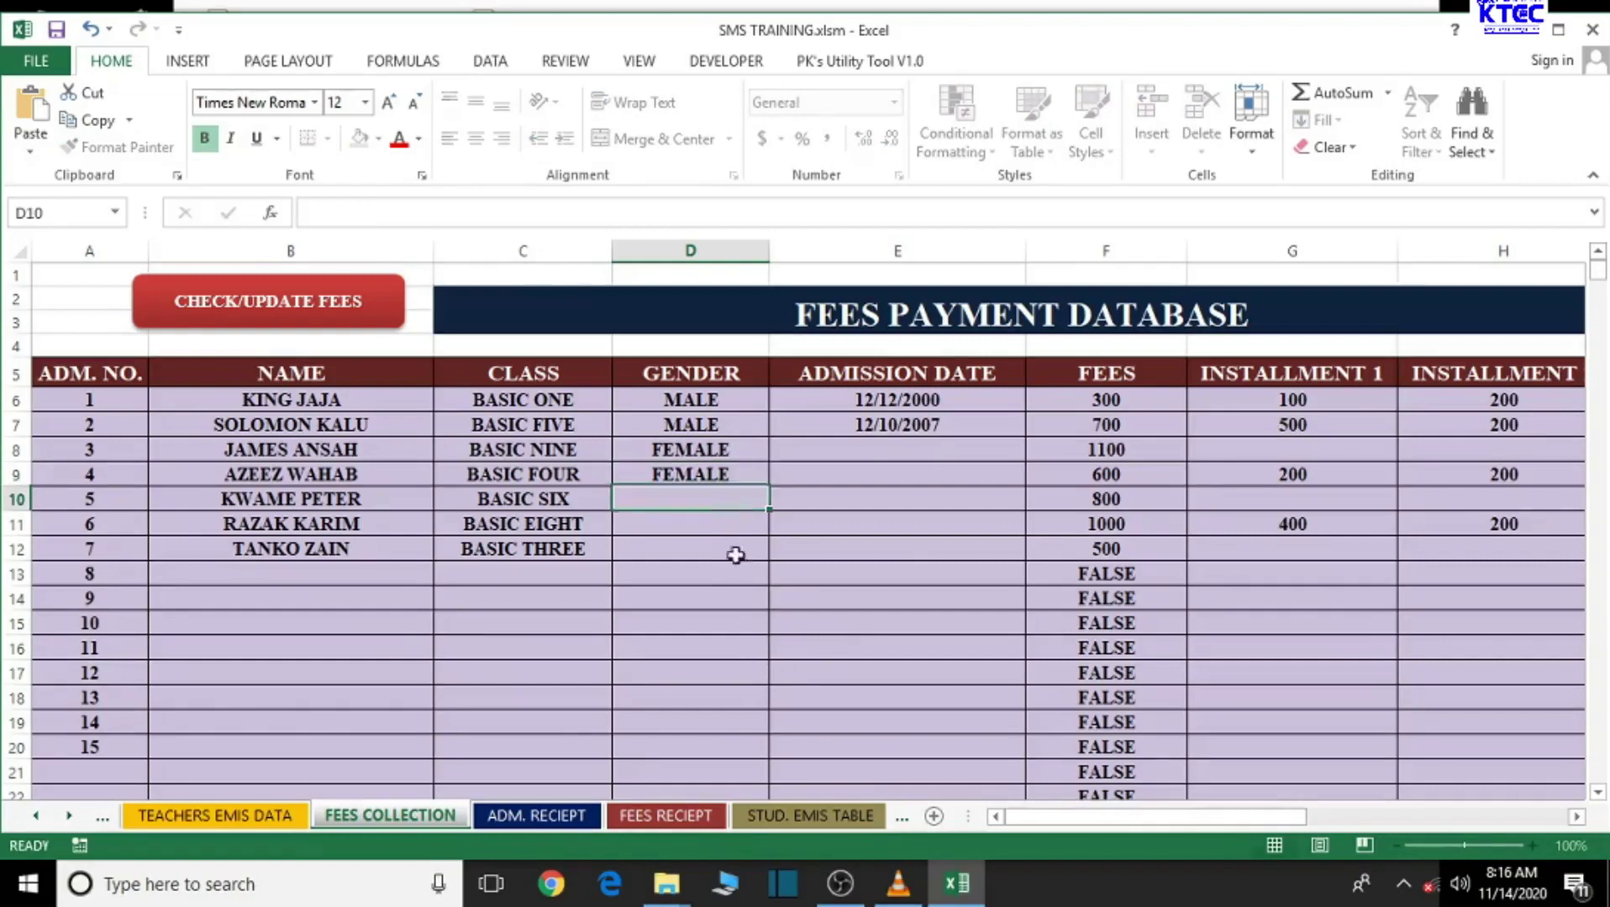
type("MALE")
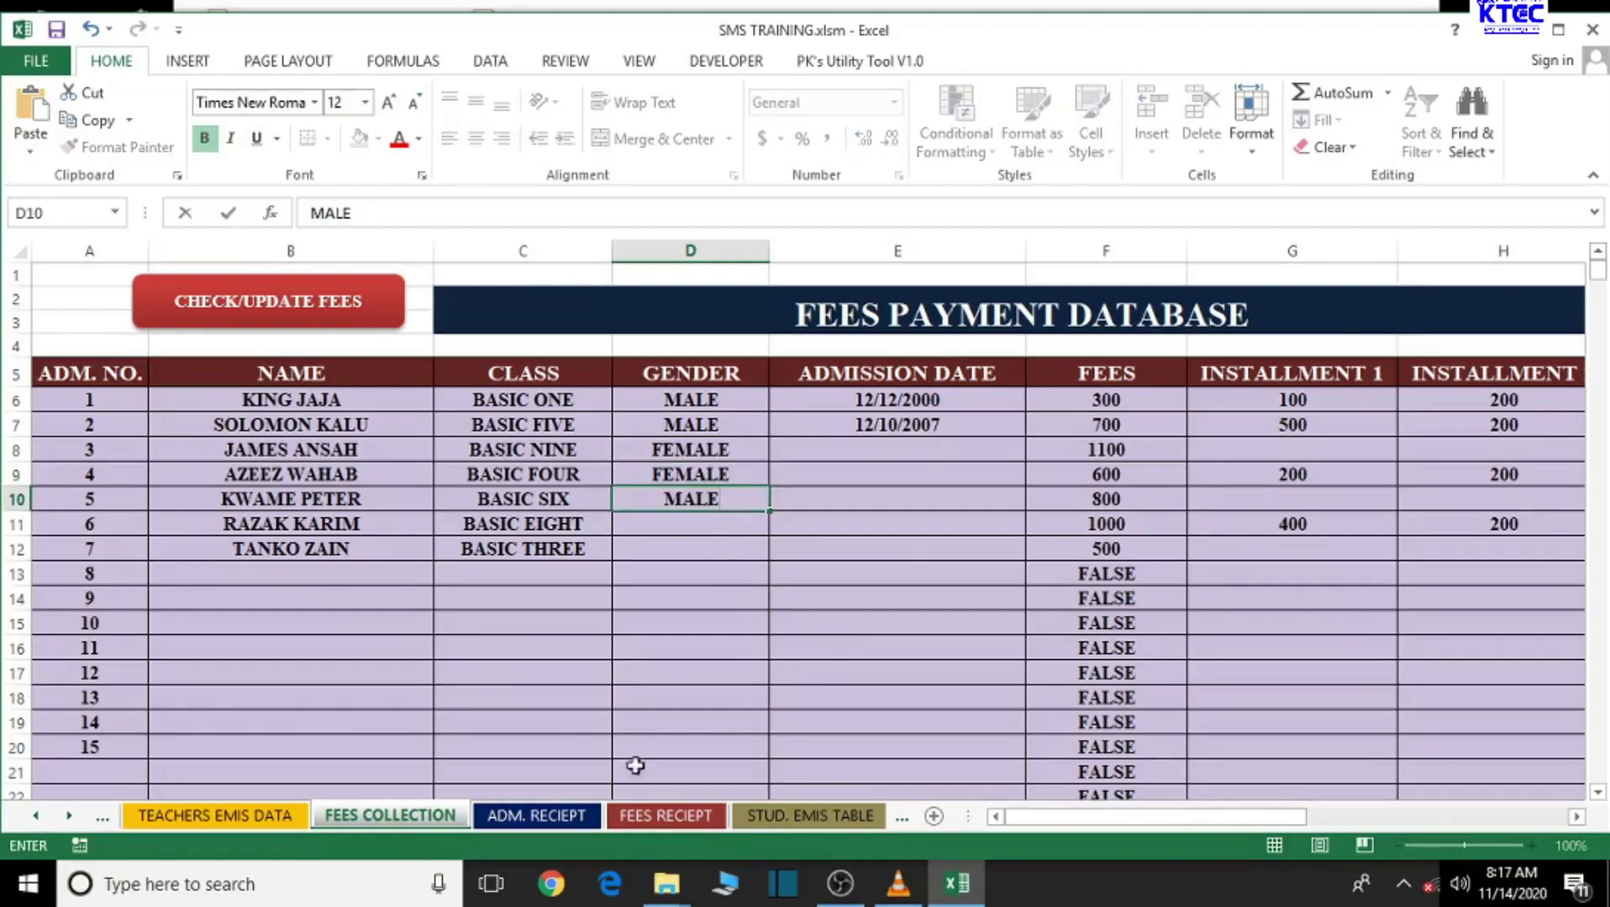
left_click(711, 521)
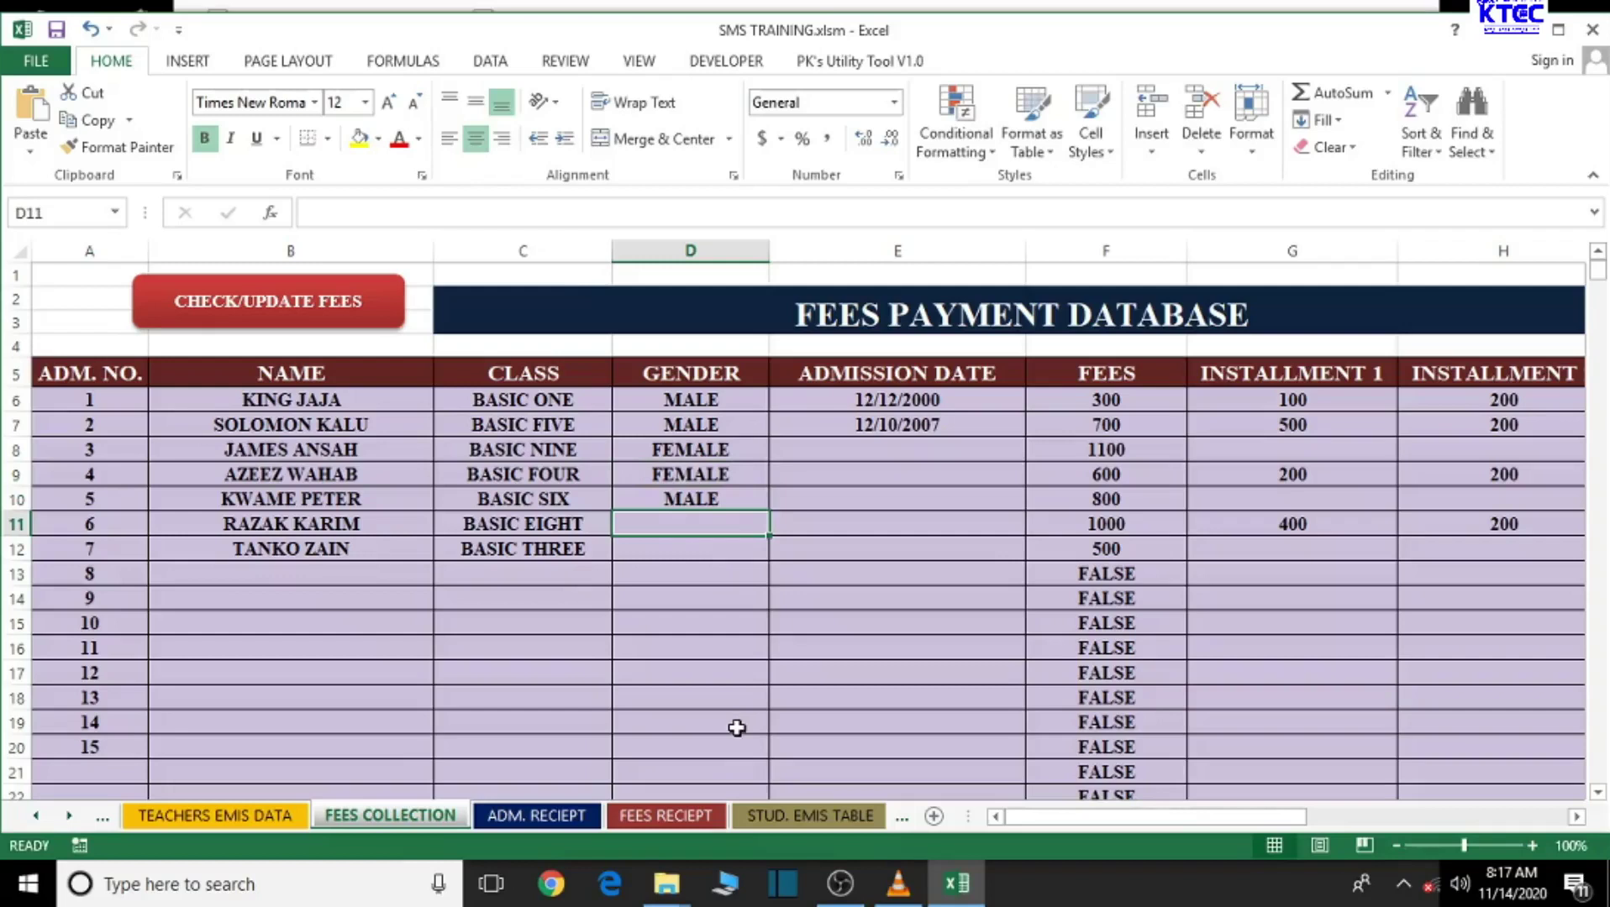
type("FEMALE")
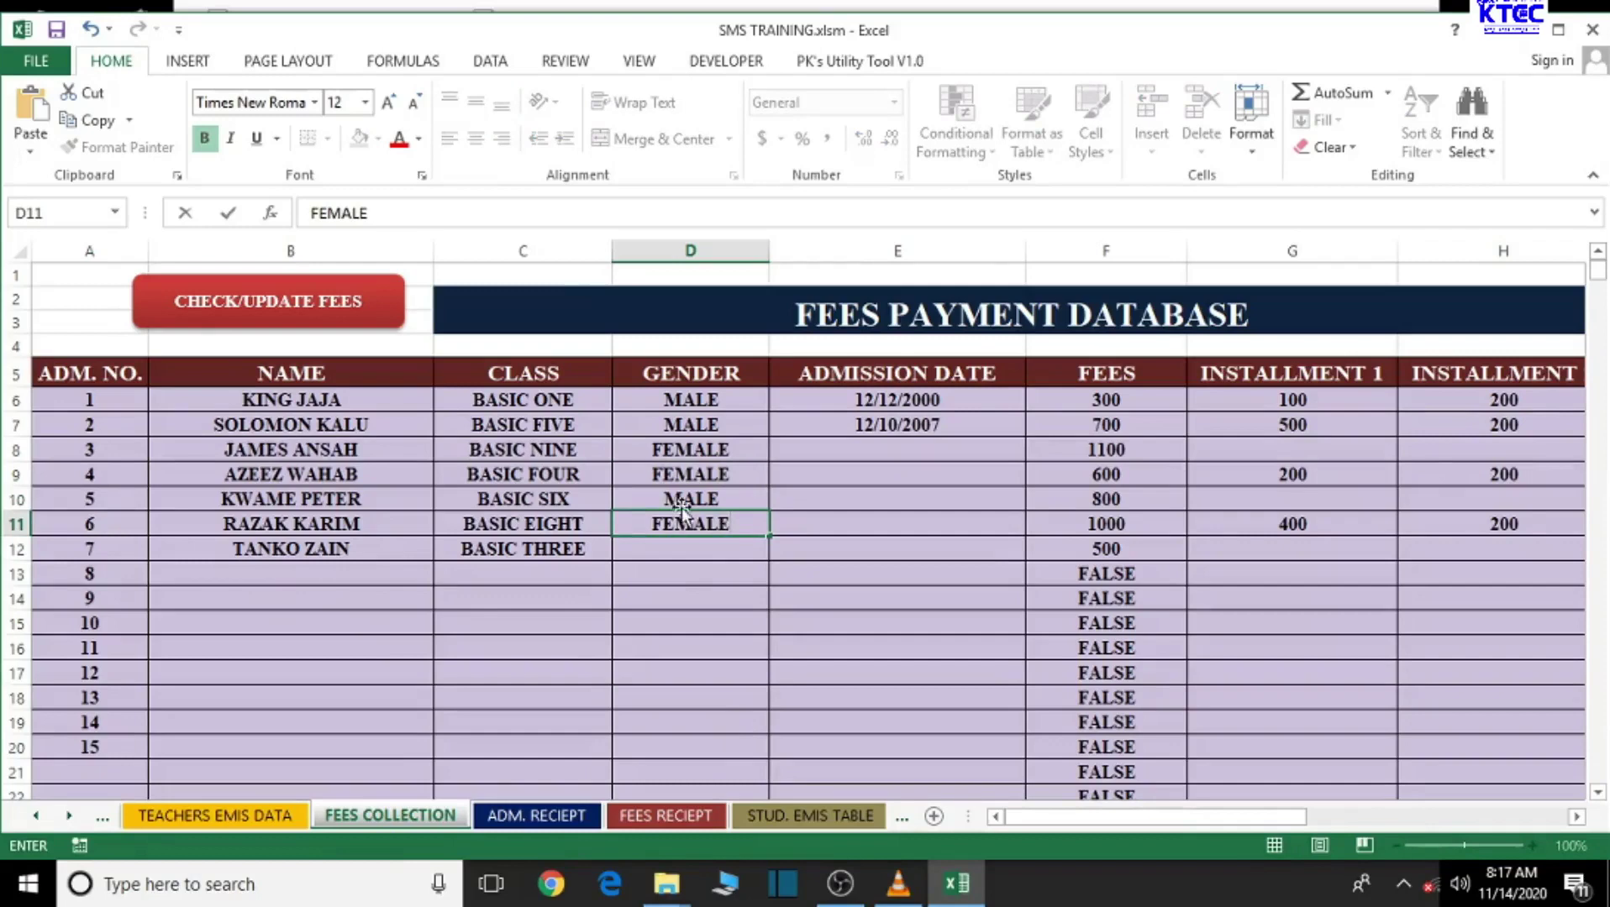
left_click(682, 548)
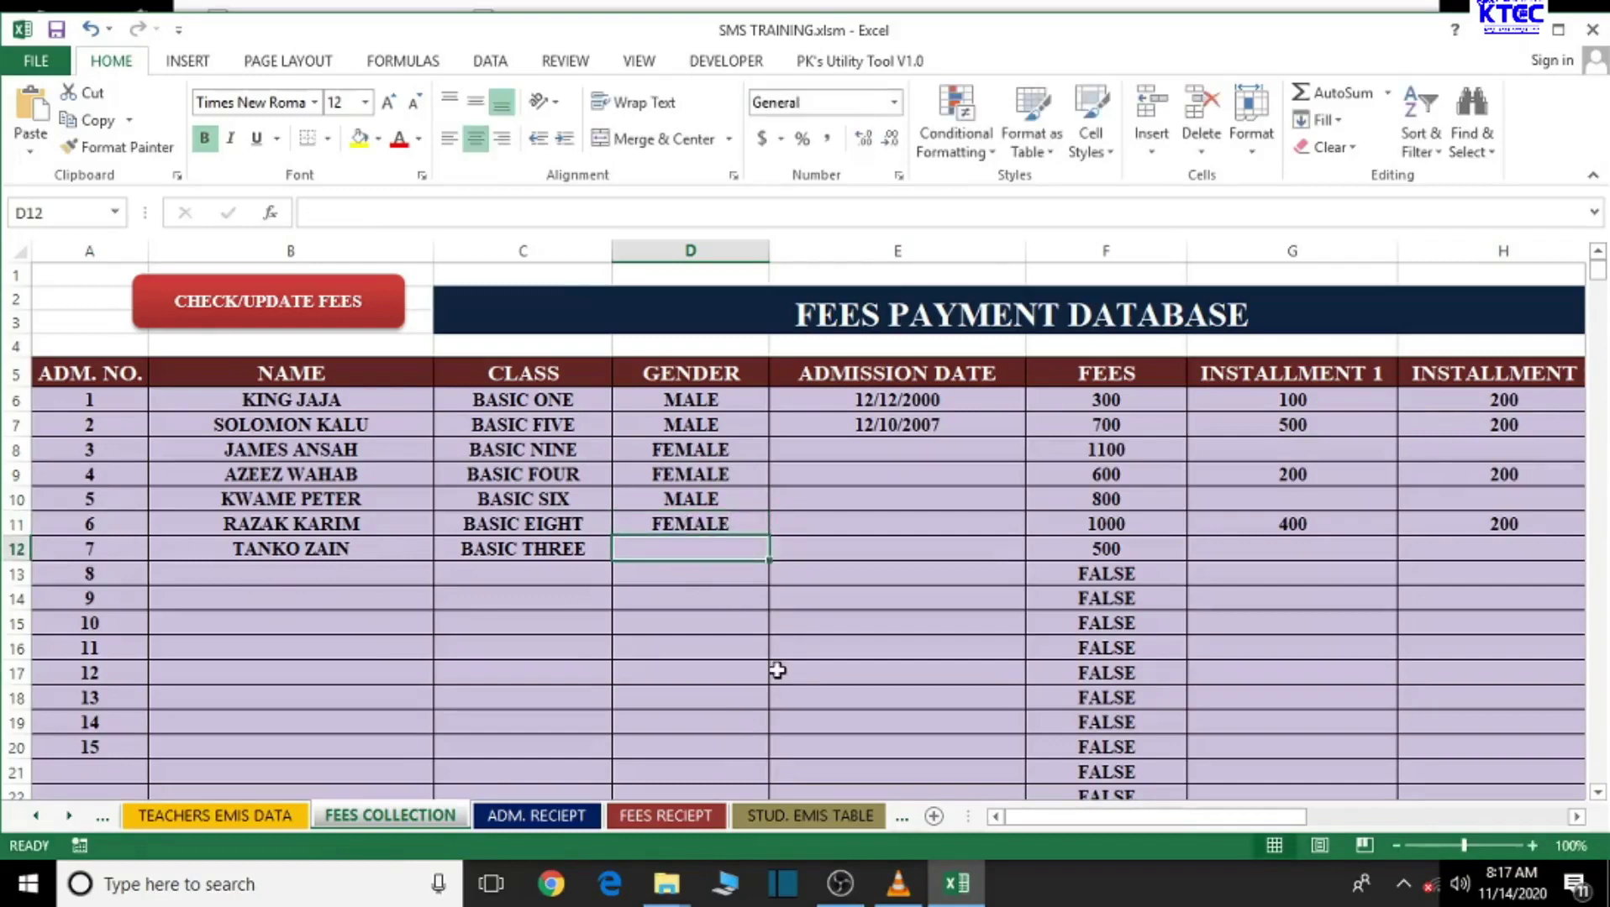
type("MALE")
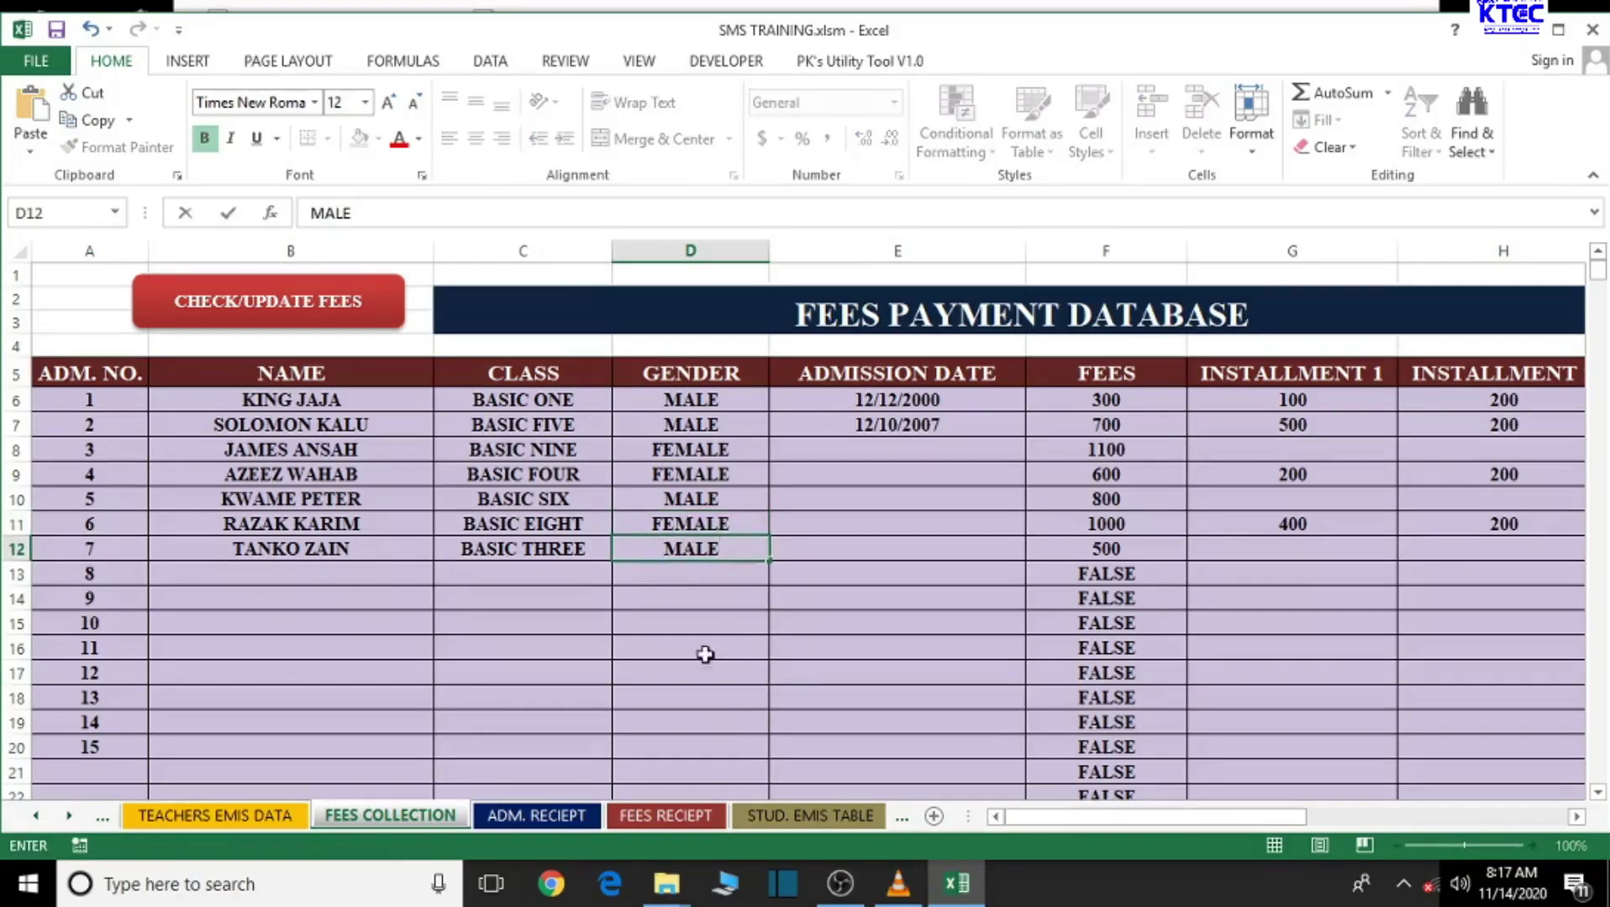
left_click(702, 672)
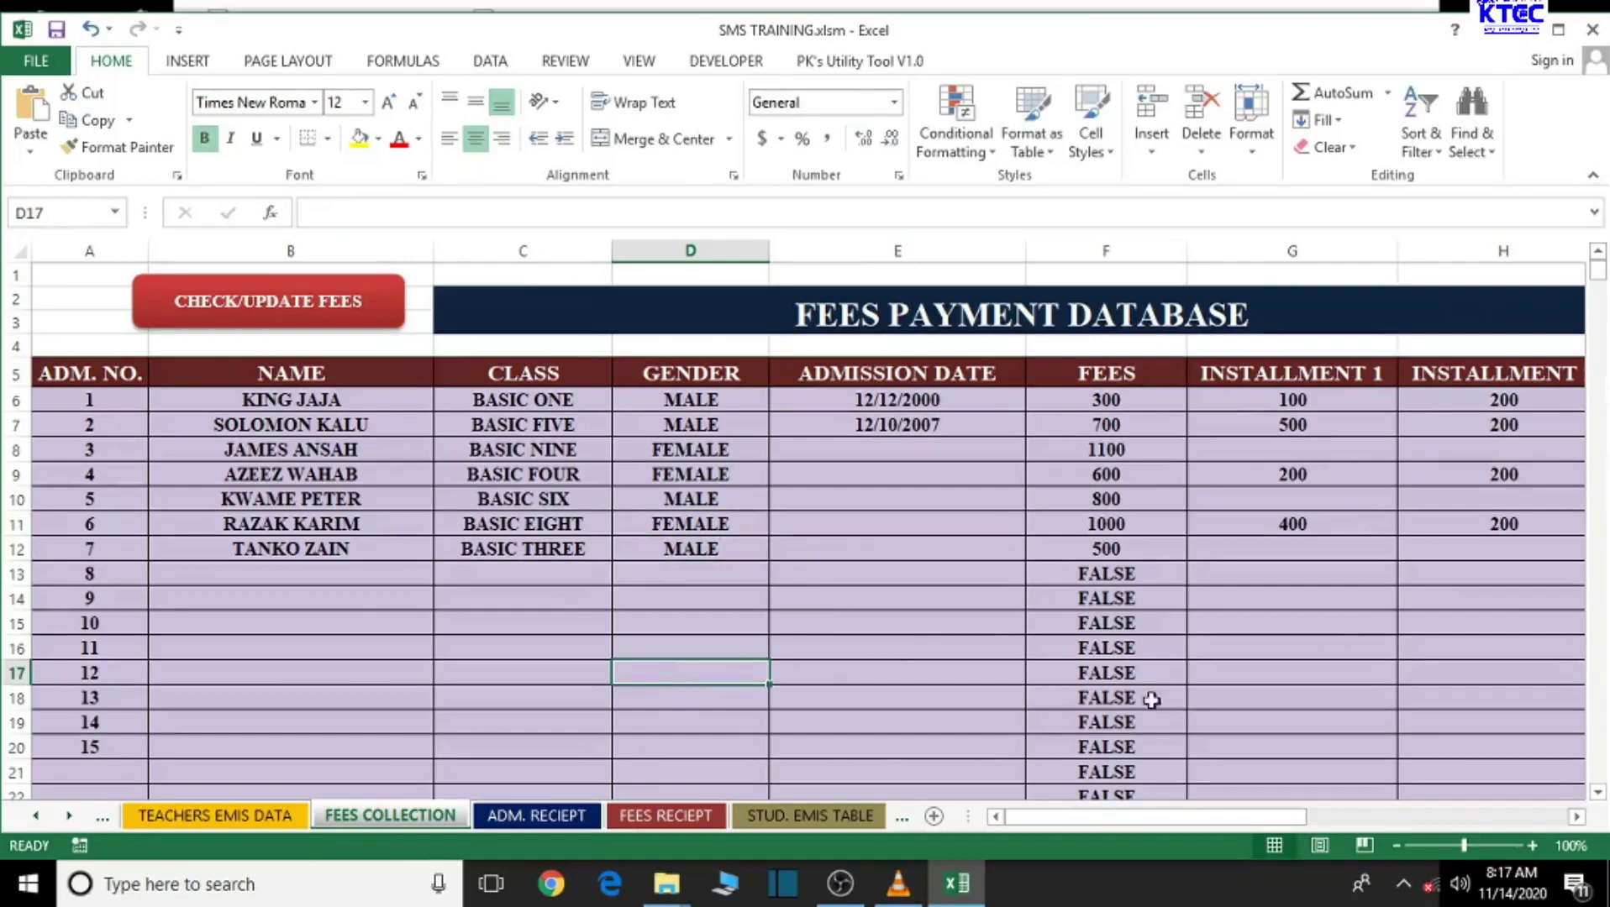
Step: Scroll across to check the STATUS column, then return to the FEES RECIEPT sheet
left_click(1576, 816)
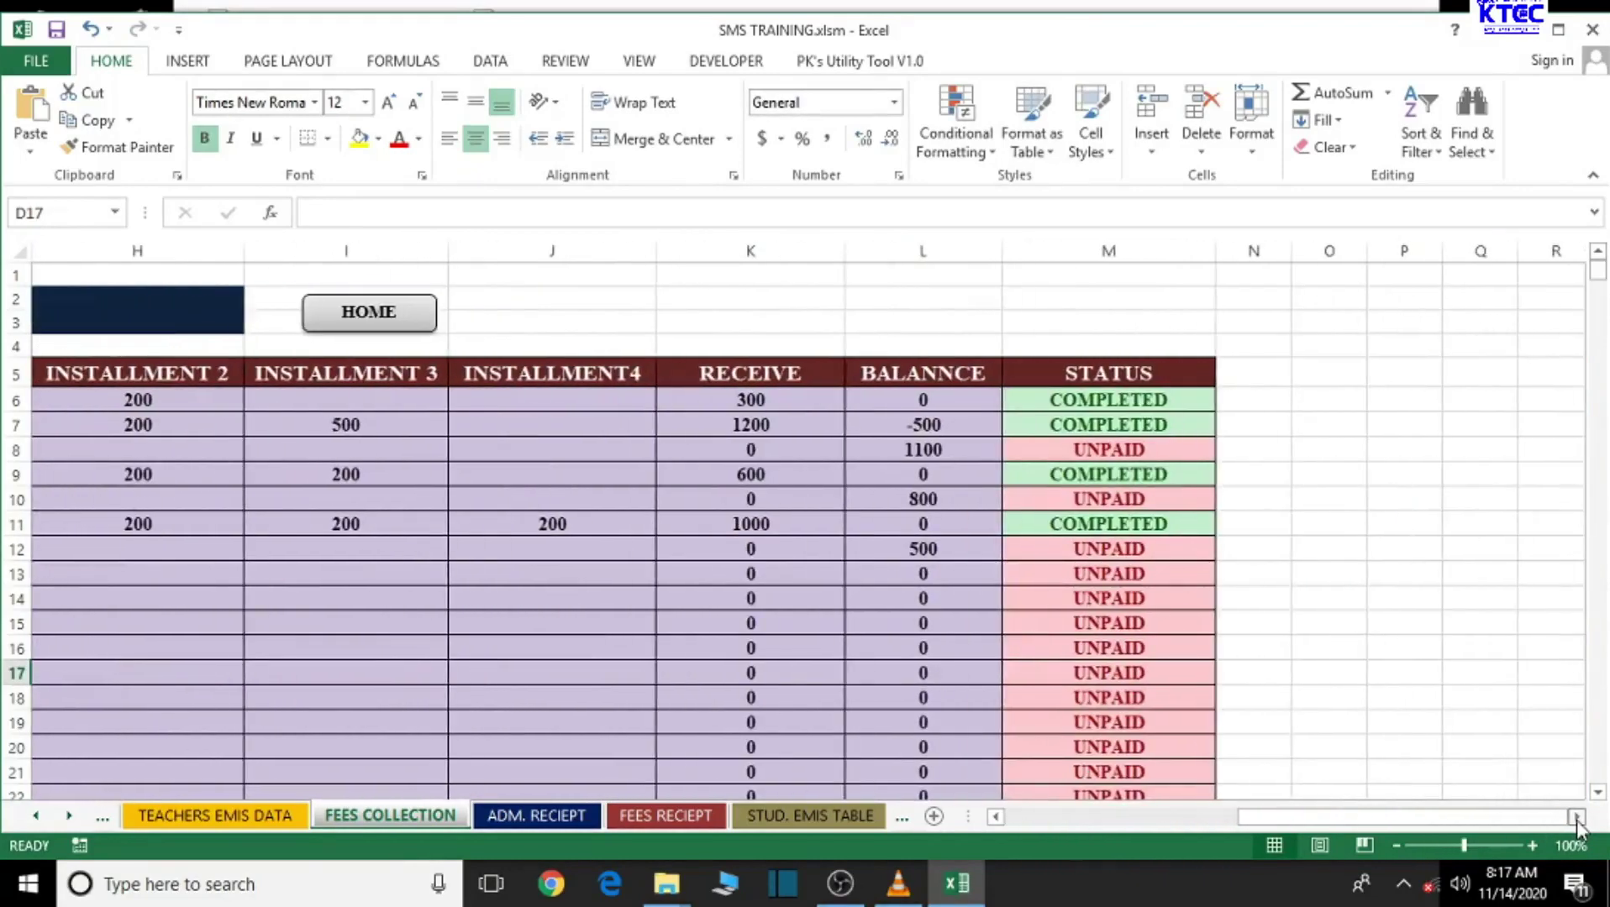
left_click(995, 816)
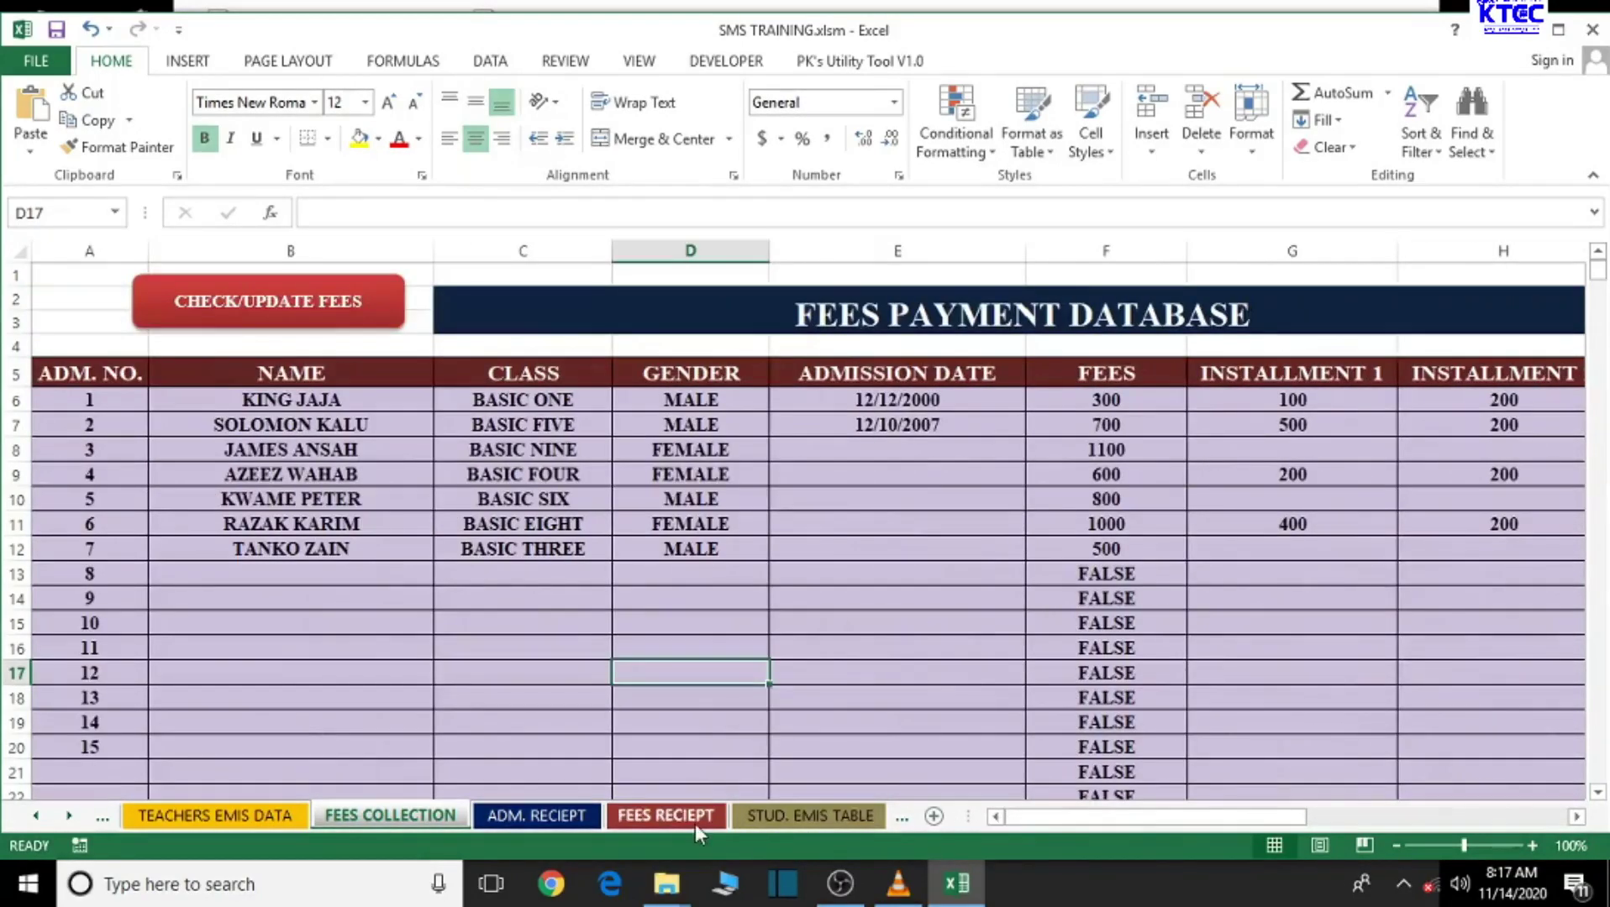
left_click(695, 825)
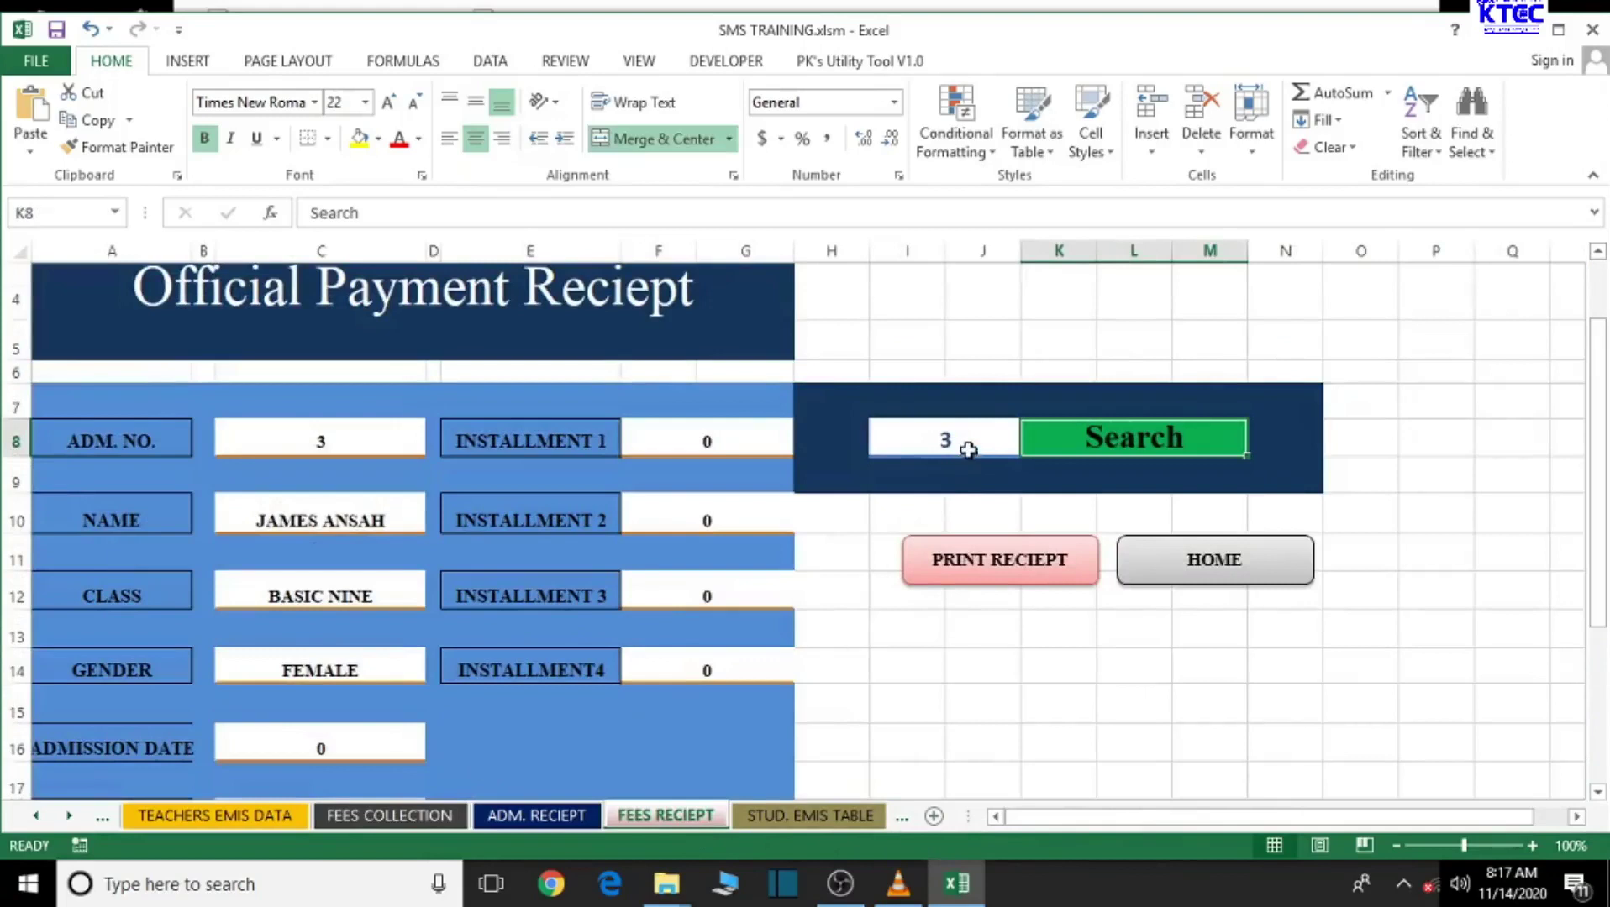
Step: Enter a new admission number in I8 and search to load that student's receipt
left_click(969, 447)
type("2")
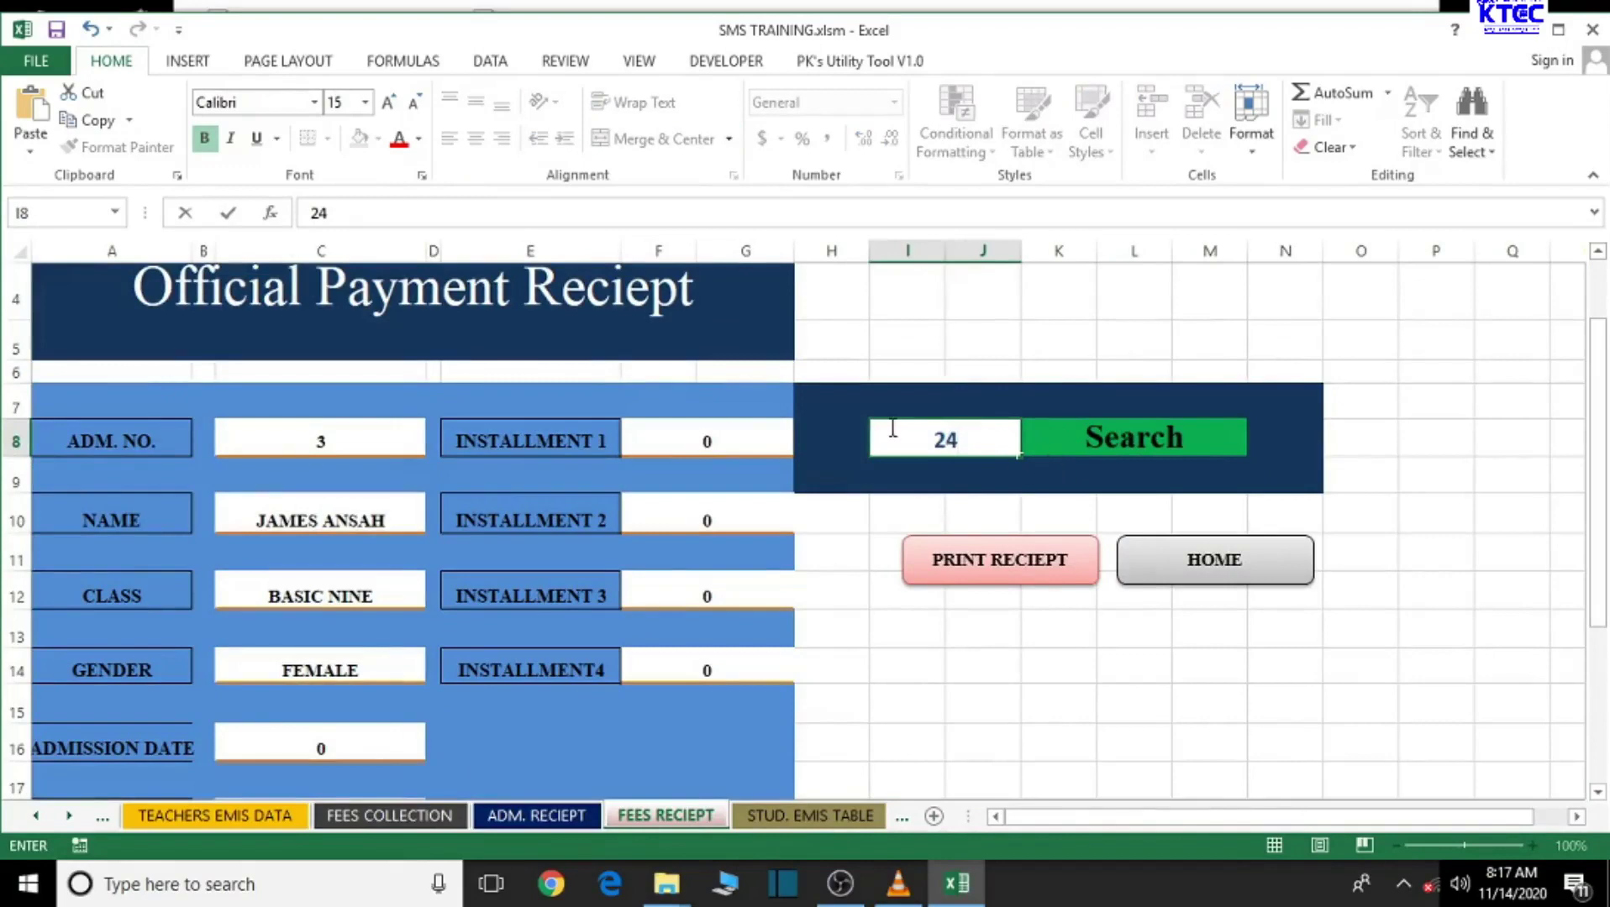
left_click(1132, 434)
scroll(834, 626, "down", 2)
scroll(1078, 513, "up", 2)
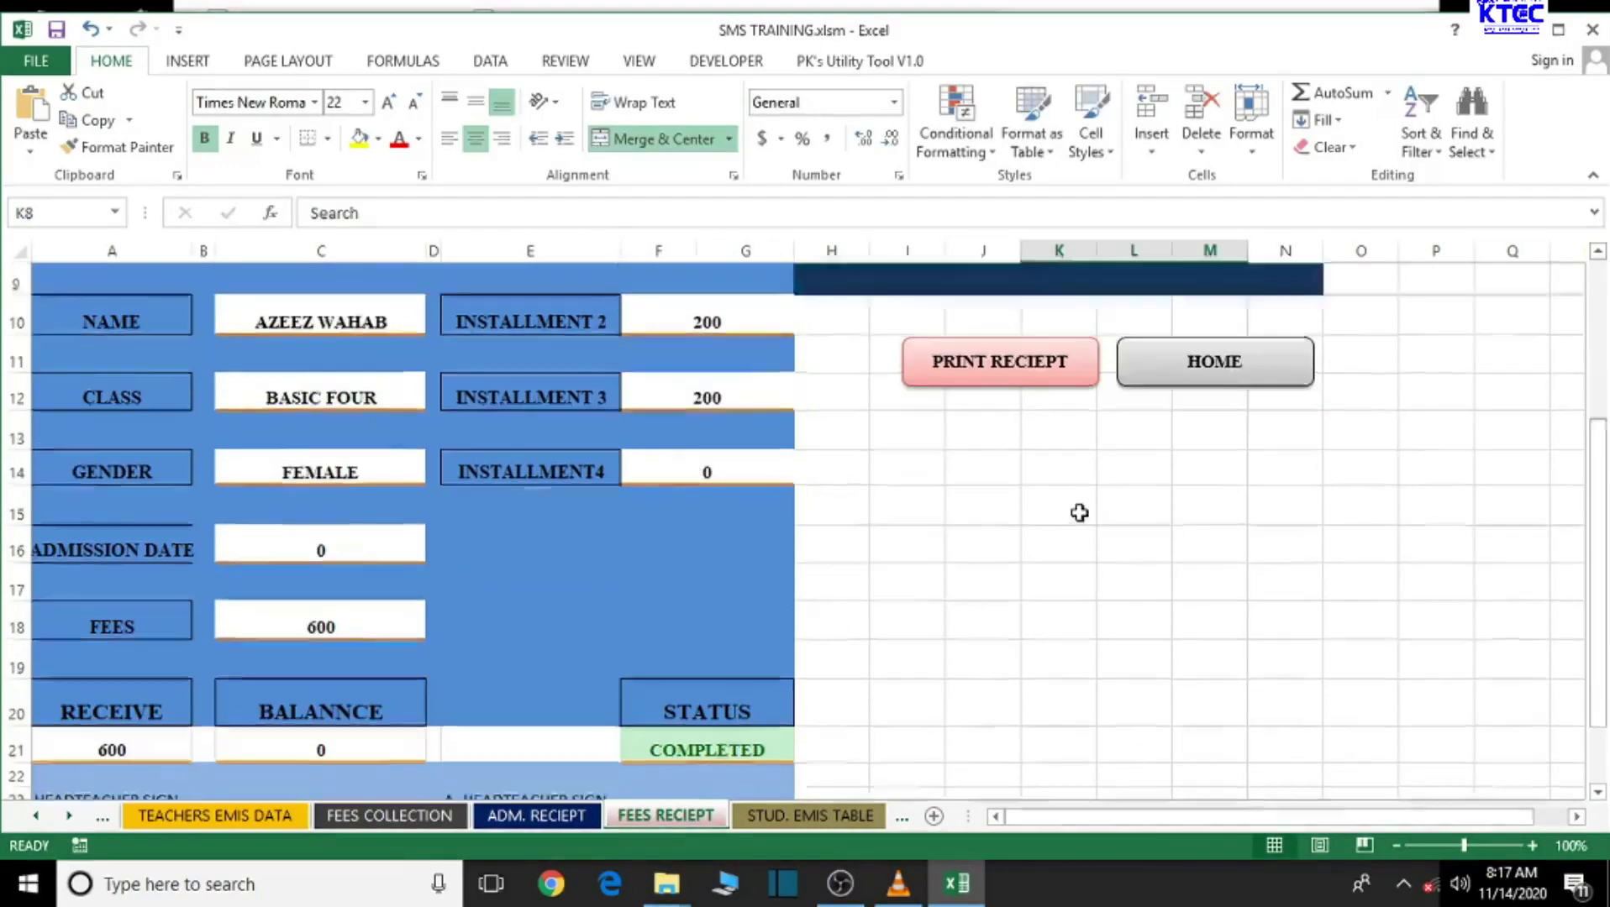
Step: Look up admission number 5 and verify fees 800, balance 800 and status UNPAID
left_click(988, 437)
type("5")
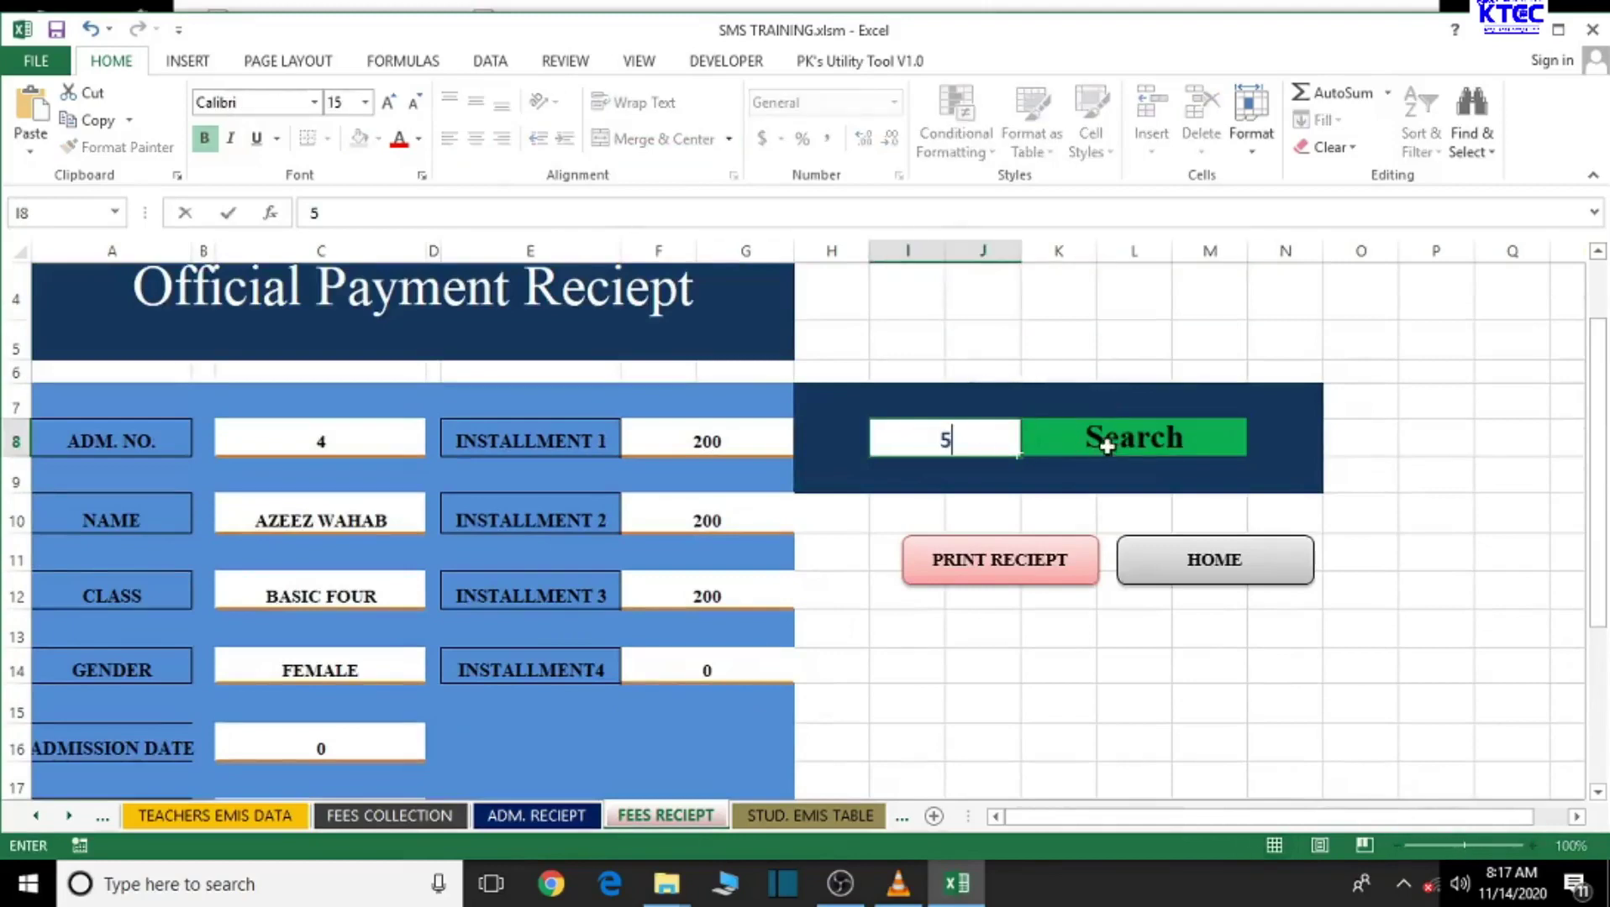
left_click(1106, 434)
scroll(865, 662, "down", 3)
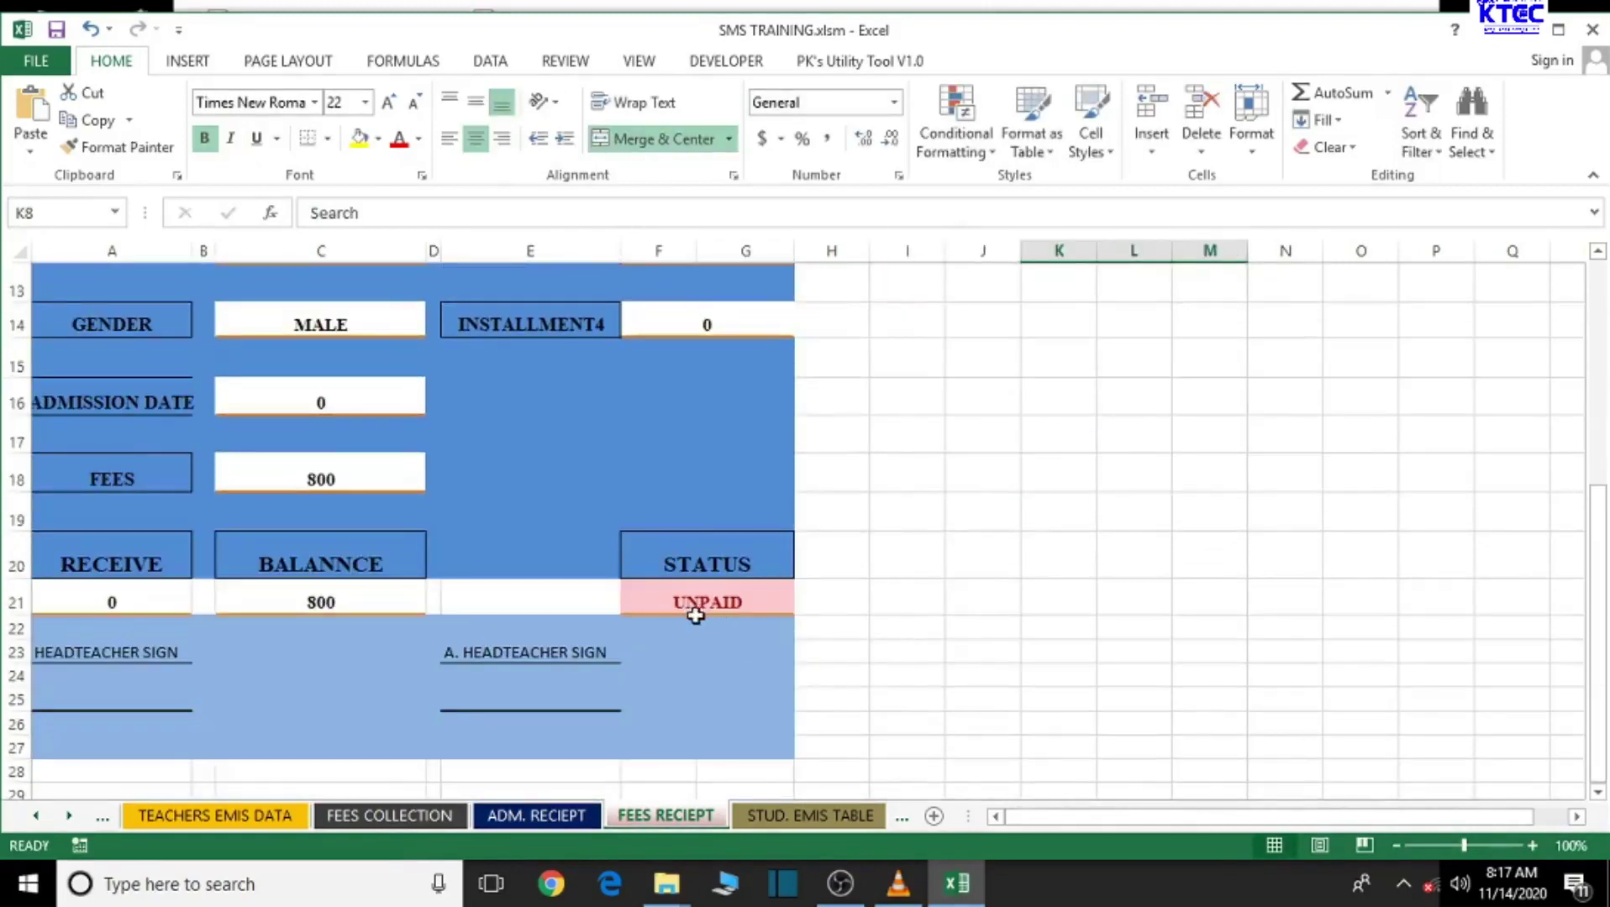
scroll(855, 614, "up", 2)
scroll(854, 614, "up", 1)
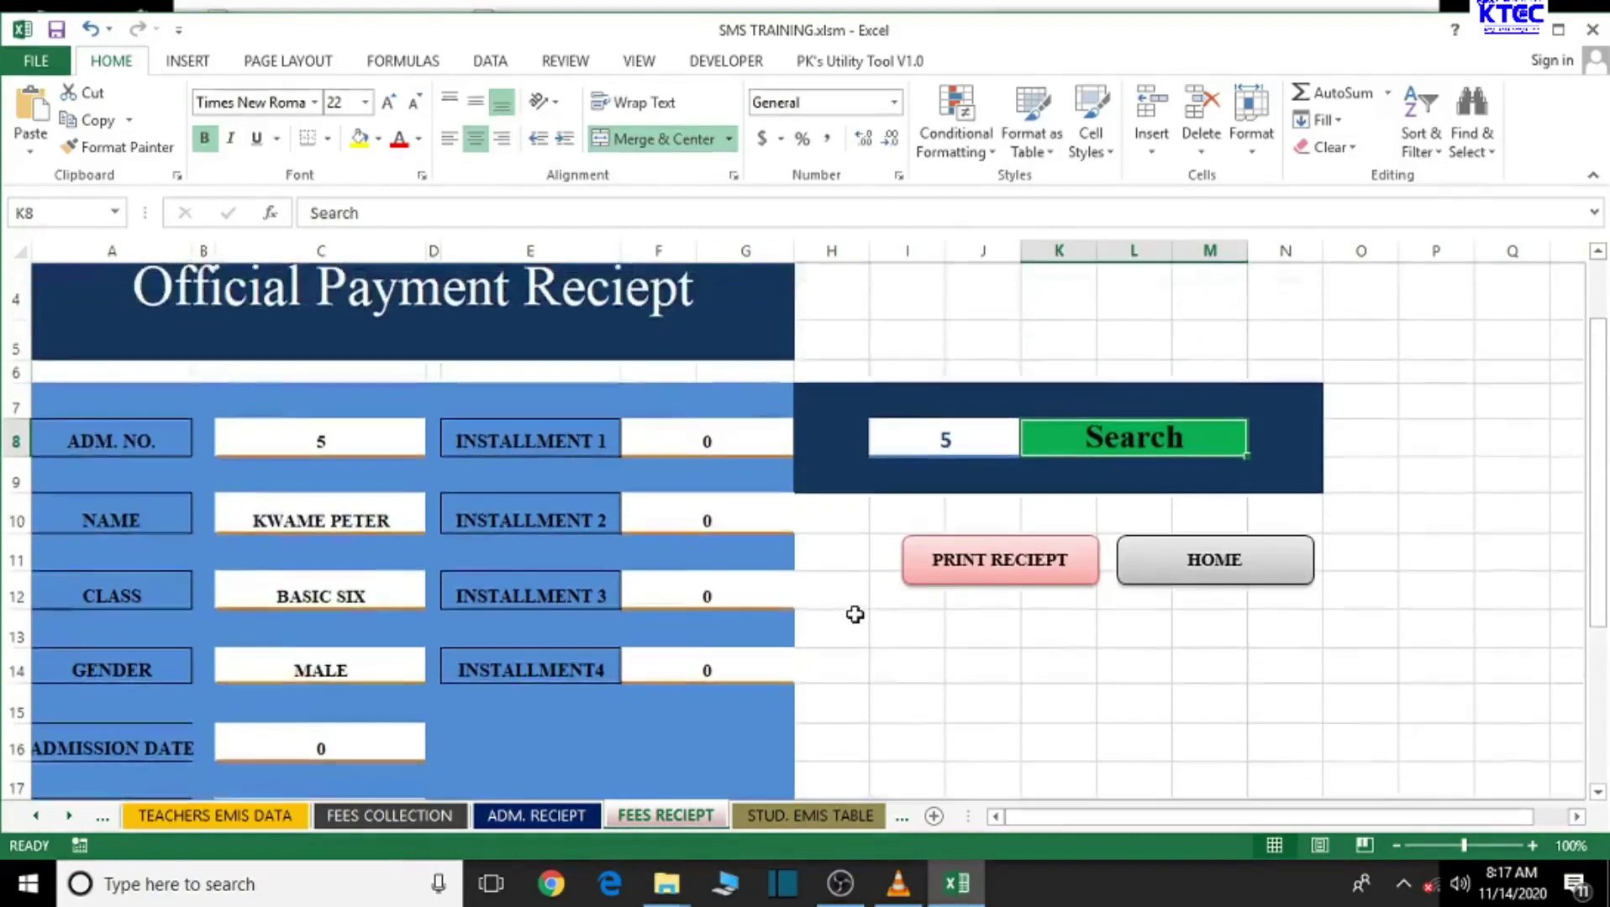
scroll(855, 614, "down", 3)
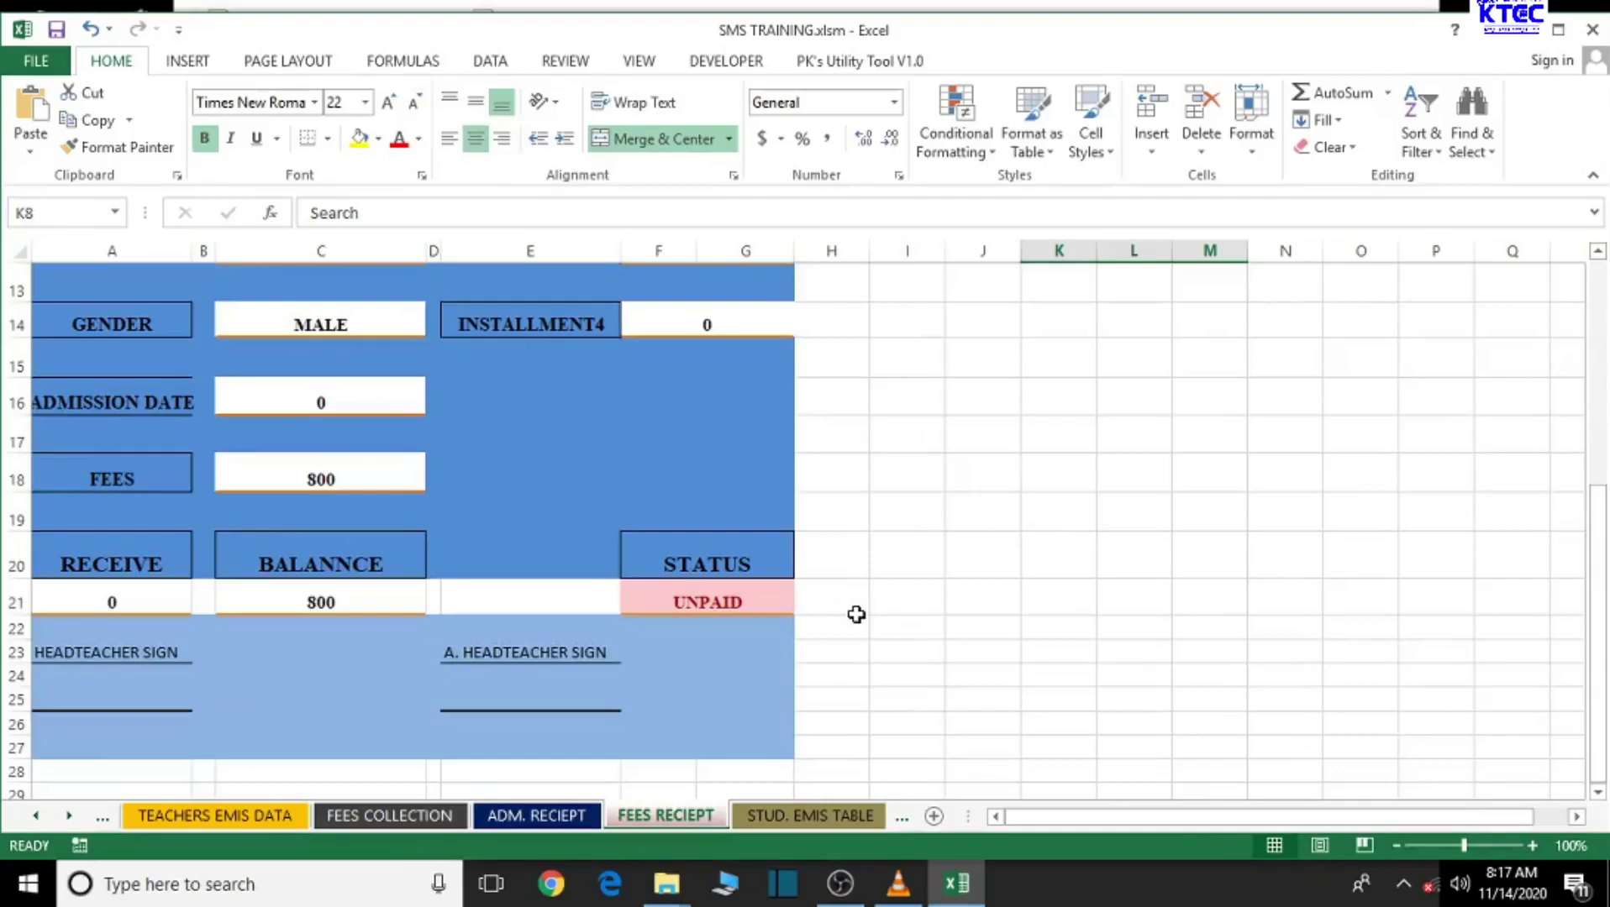
scroll(908, 609, "up", 4)
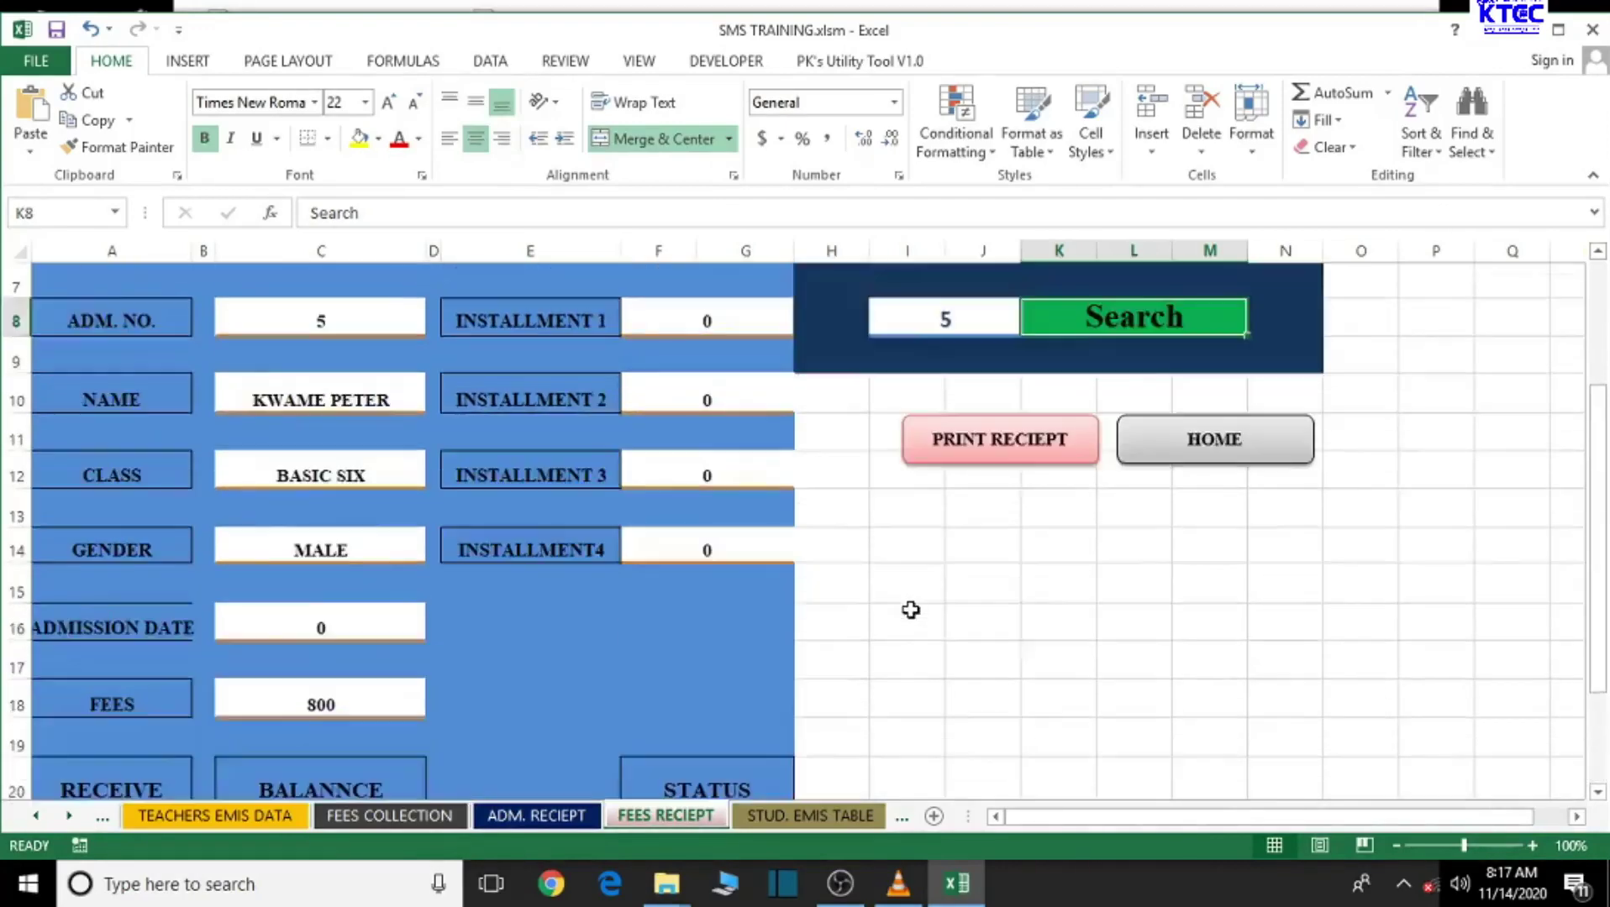
left_click(969, 564)
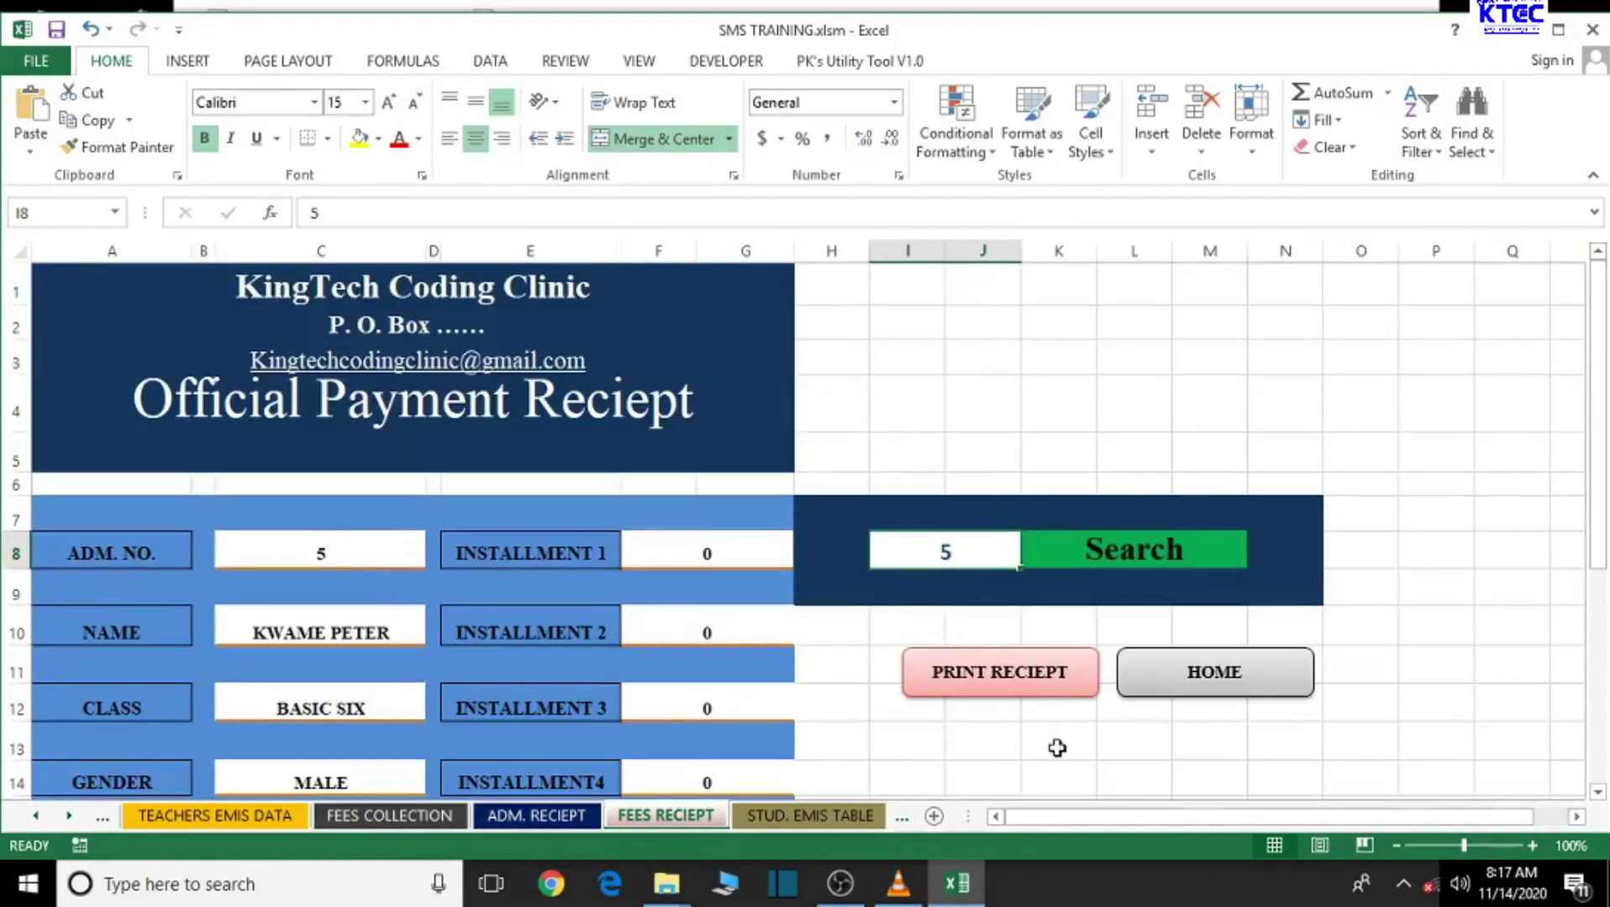
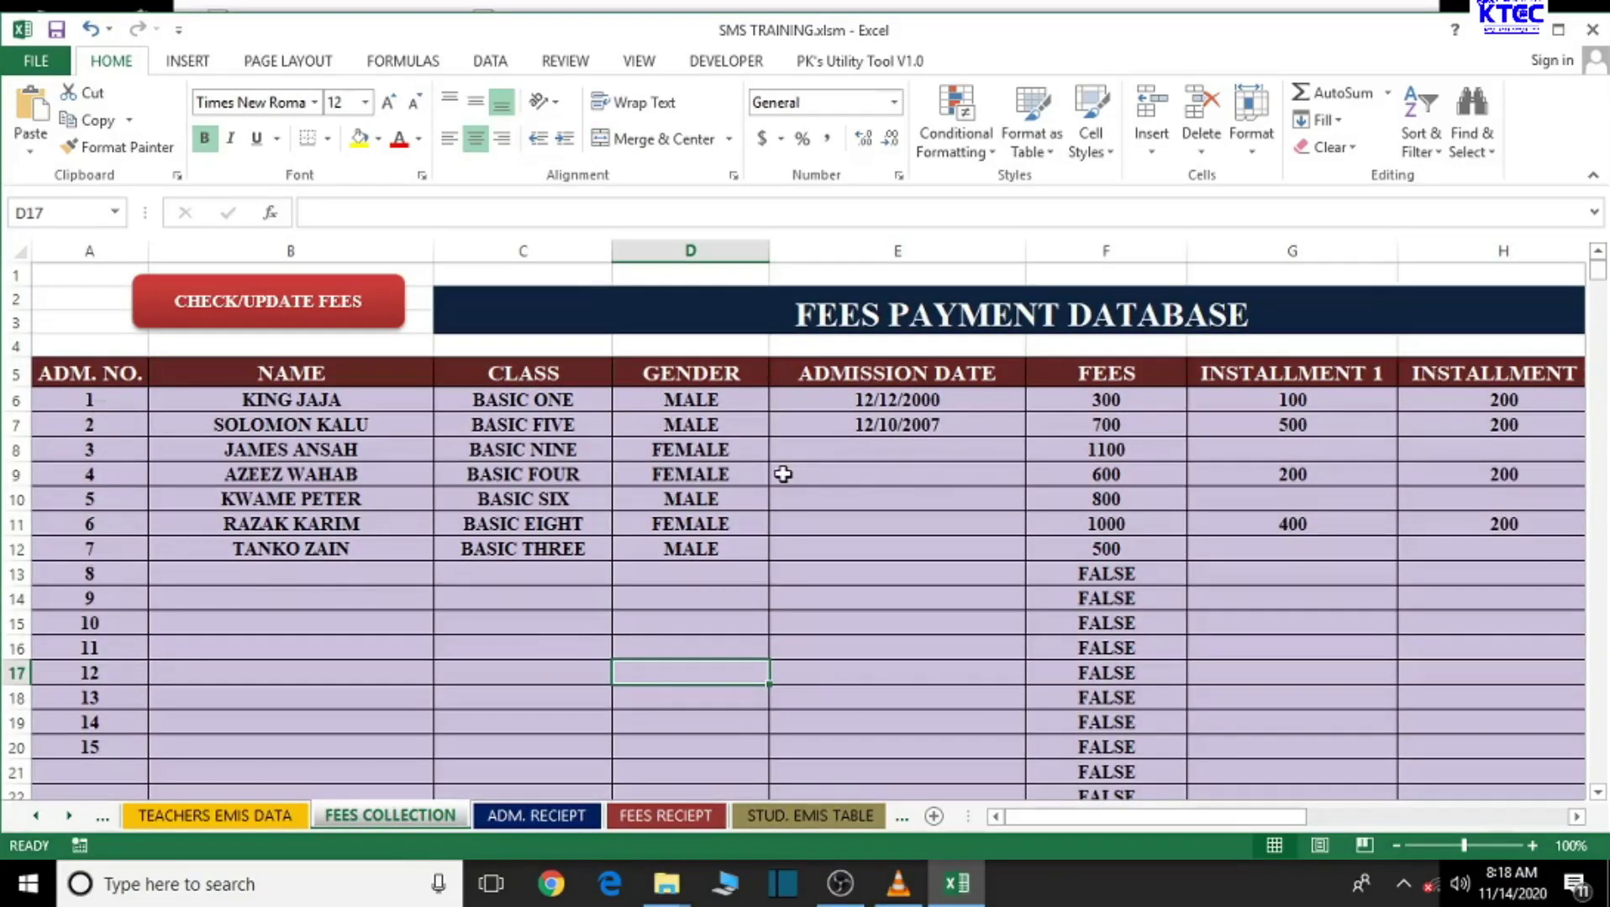
left_click(102, 407)
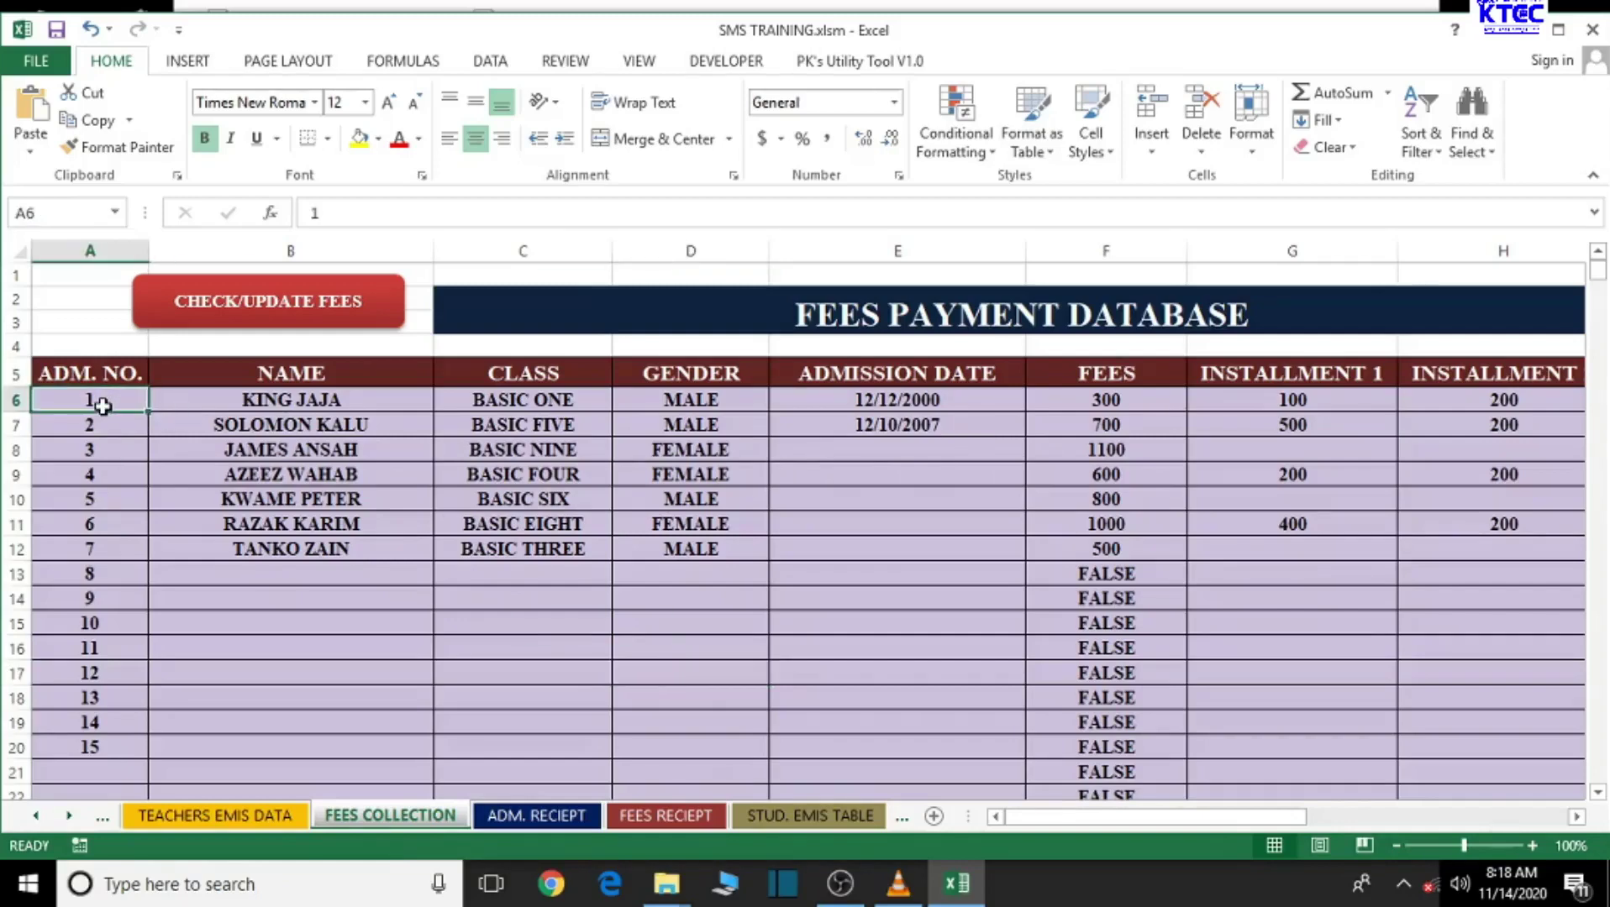
left_click(693, 469)
left_click(543, 490)
left_click(878, 458)
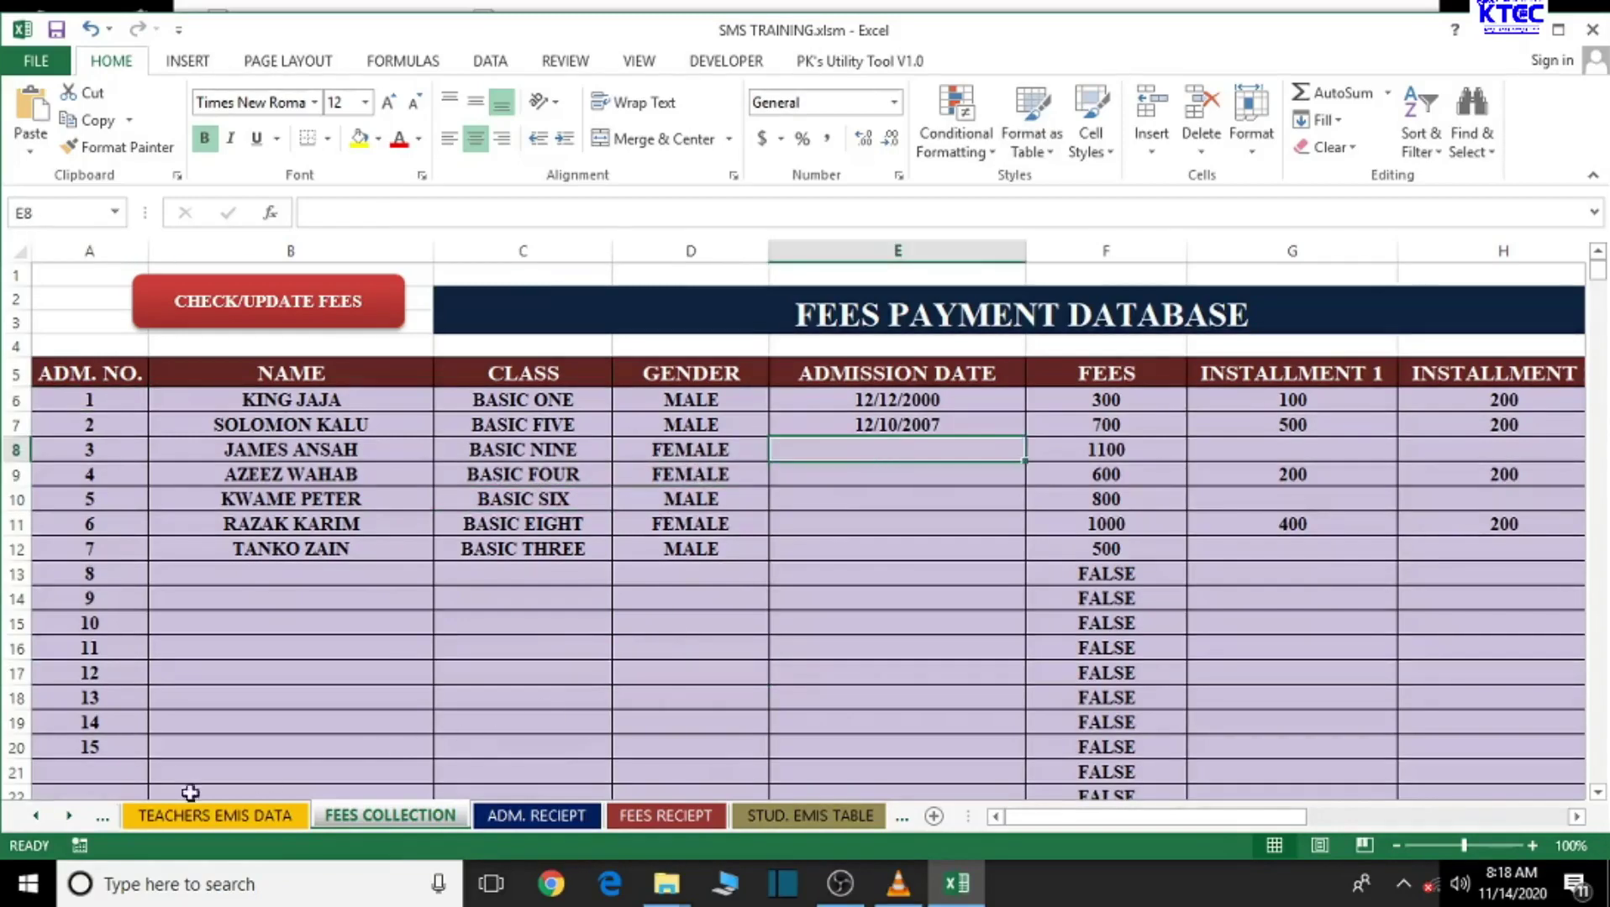
left_click(37, 816)
left_click(37, 816)
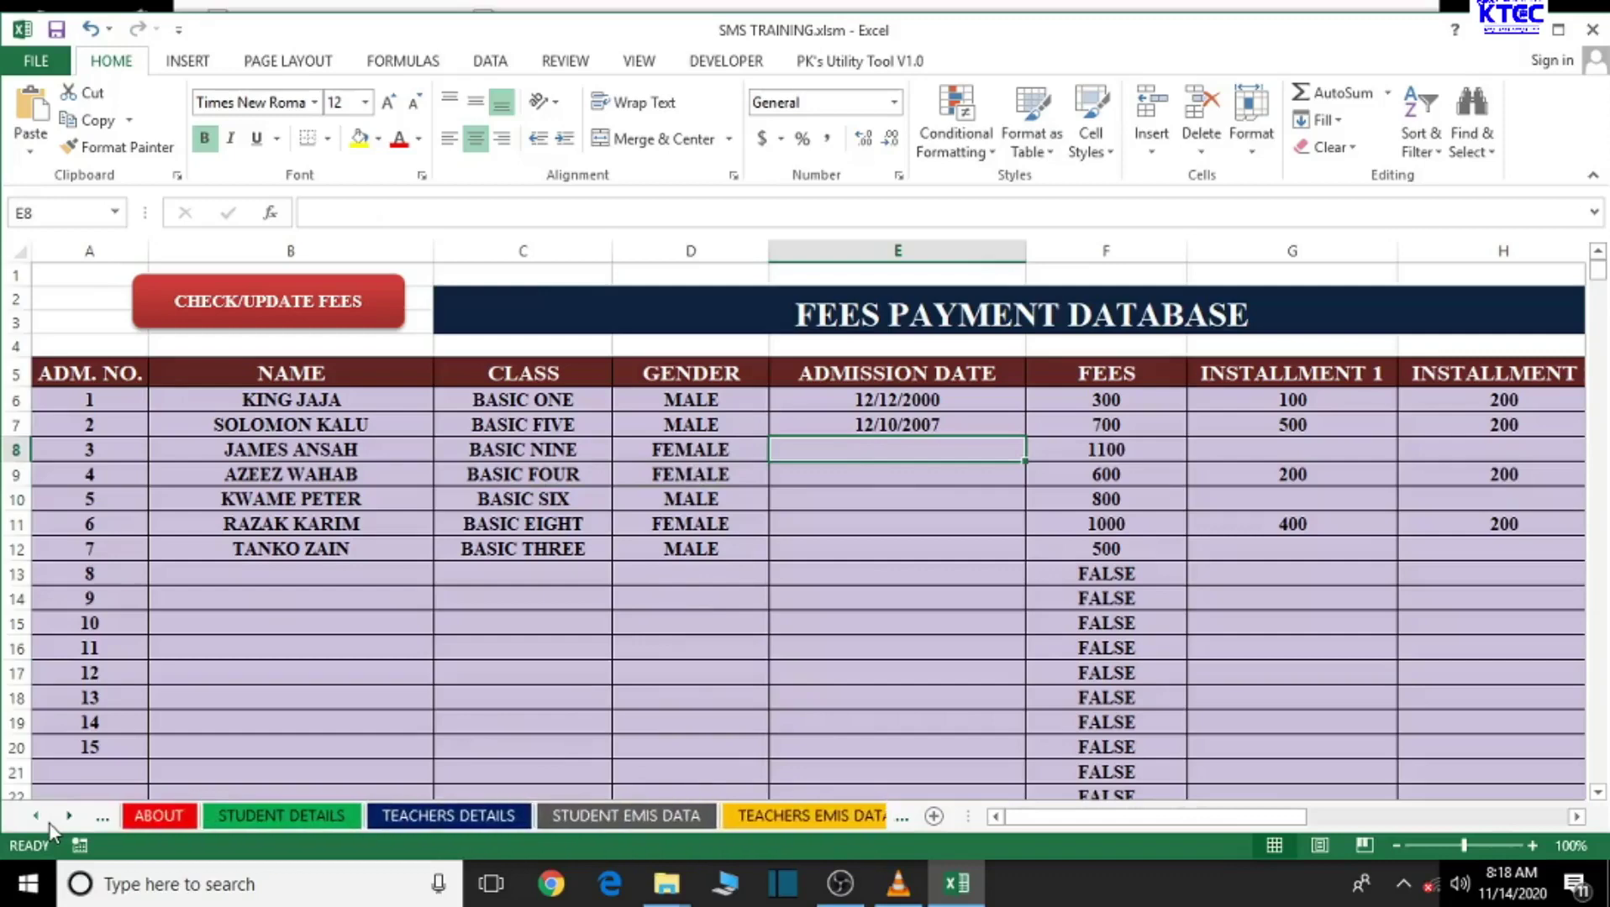
left_click(299, 817)
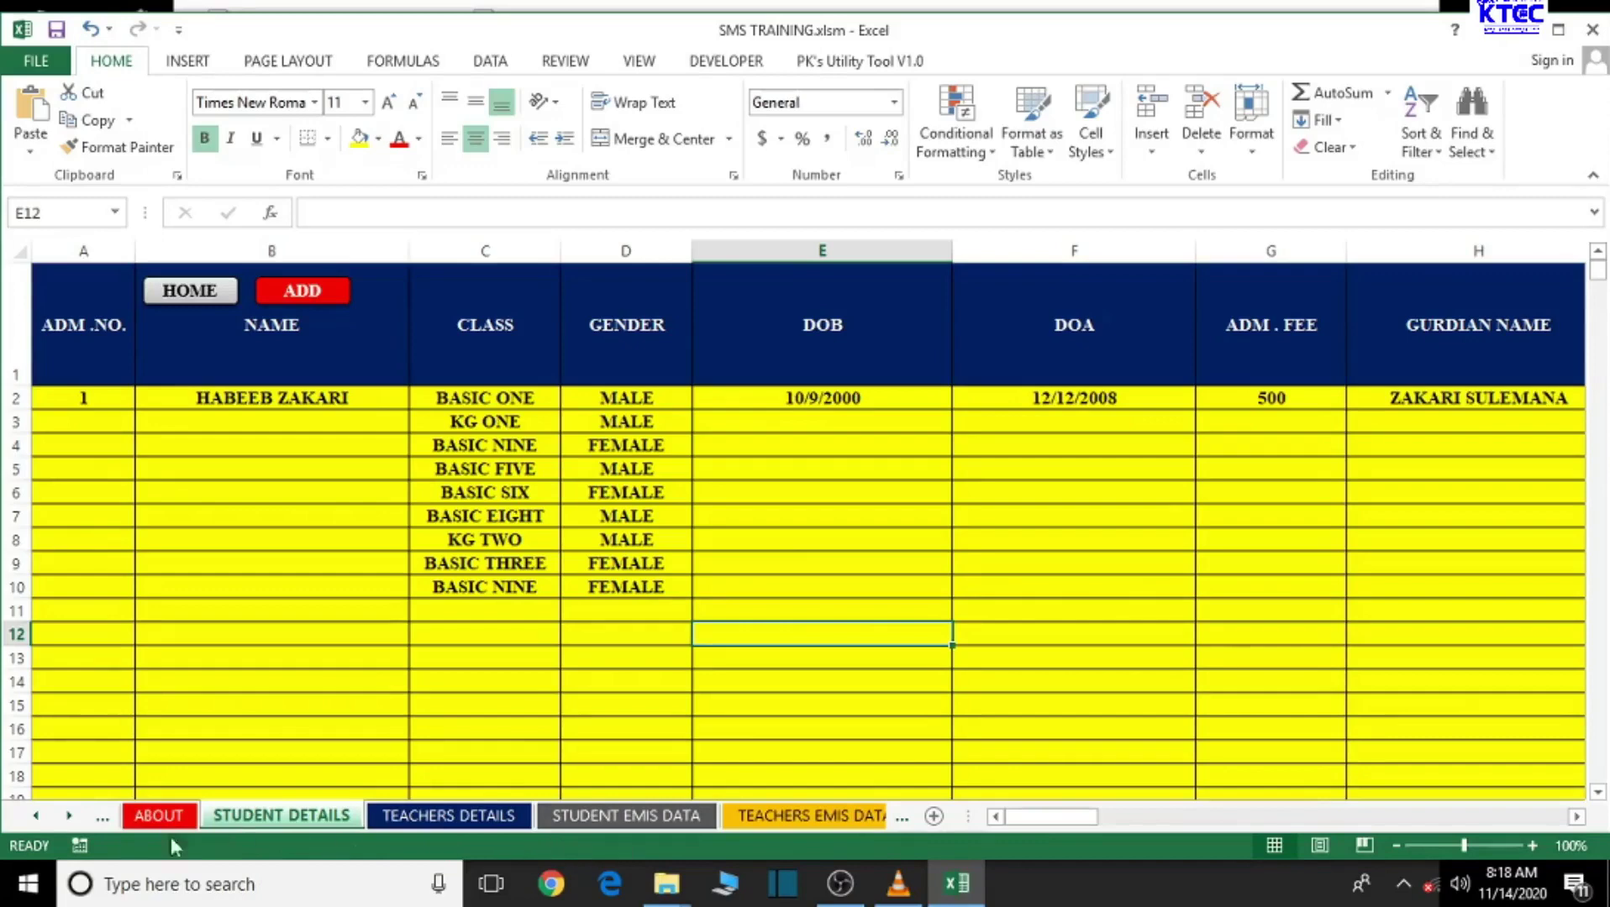
left_click(73, 818)
left_click(72, 818)
left_click(72, 818)
left_click(73, 818)
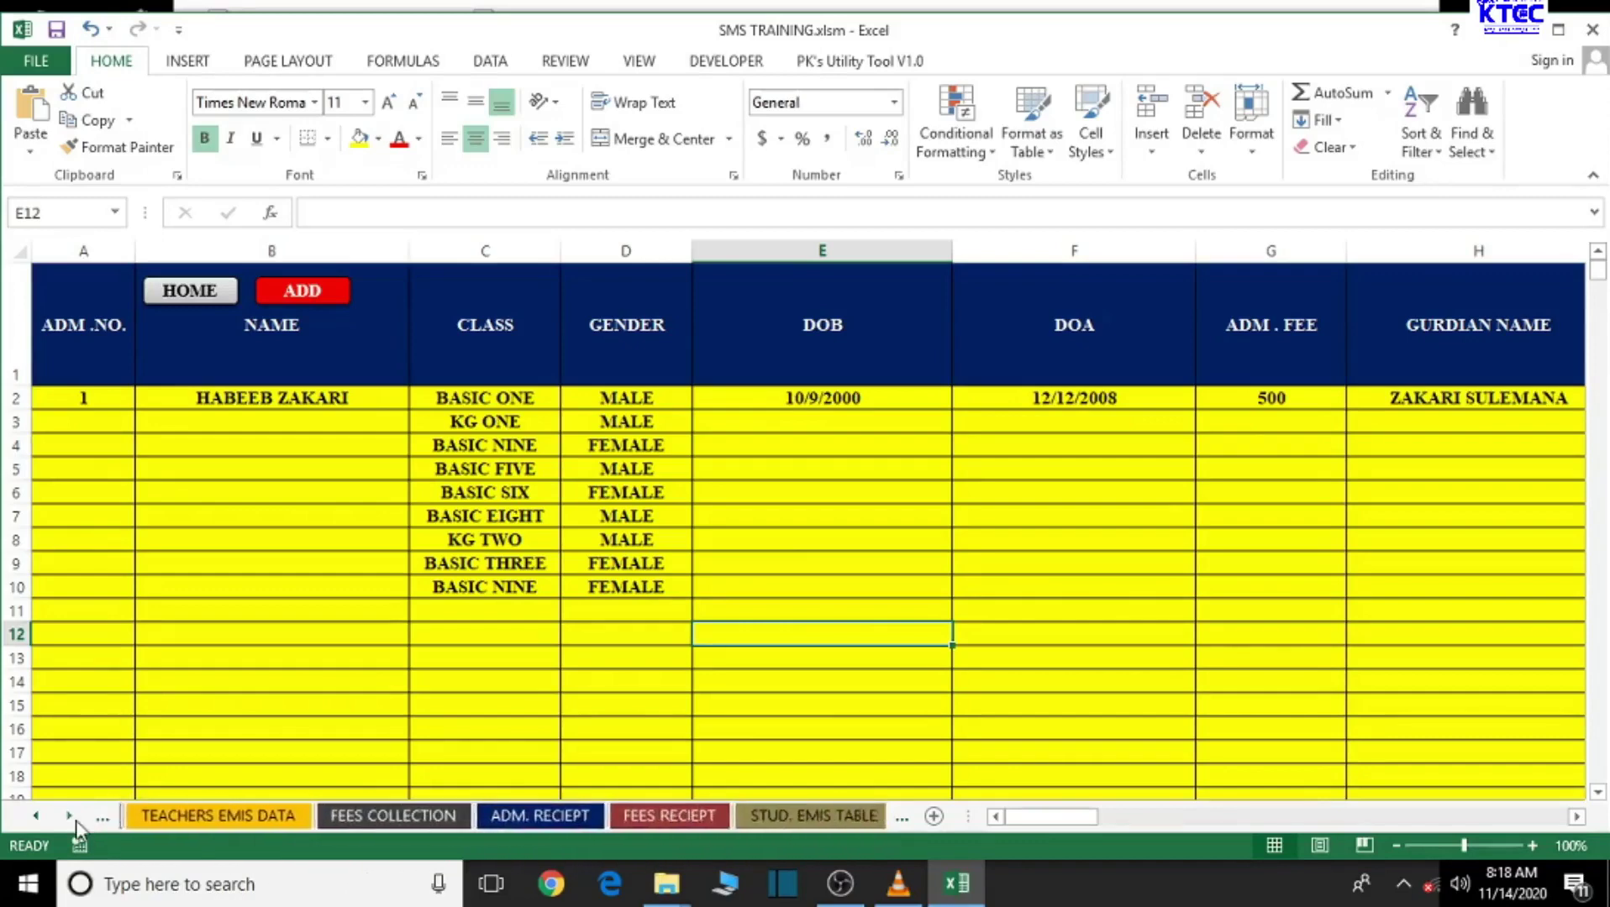
left_click(395, 818)
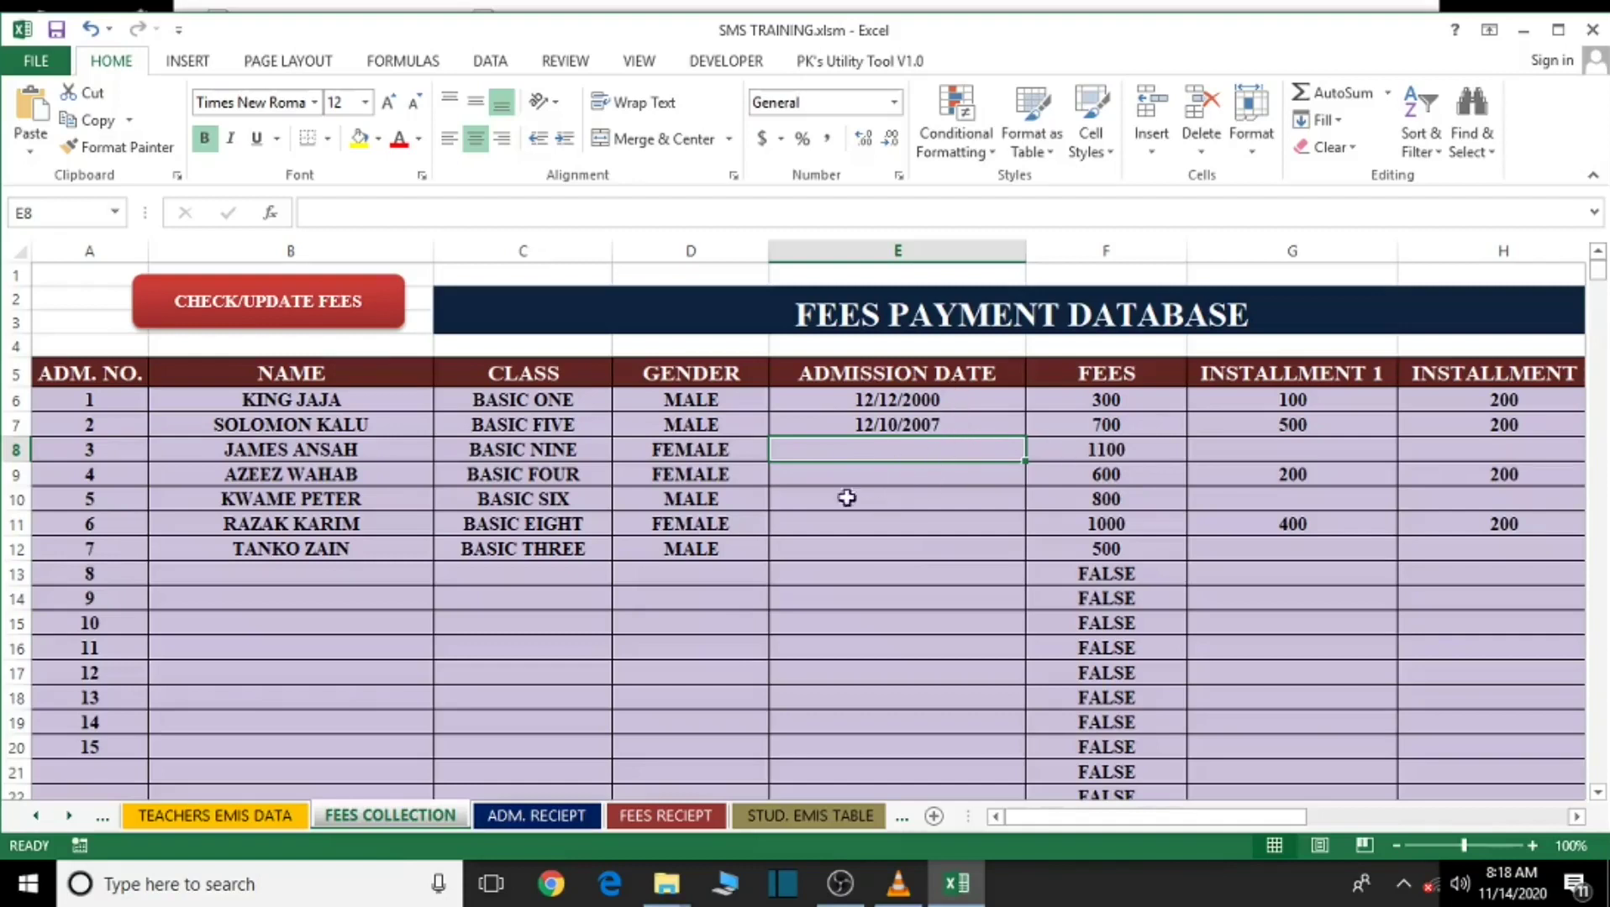
Step: Clear the first admission number in cell A6 of the fees database
left_click(123, 403)
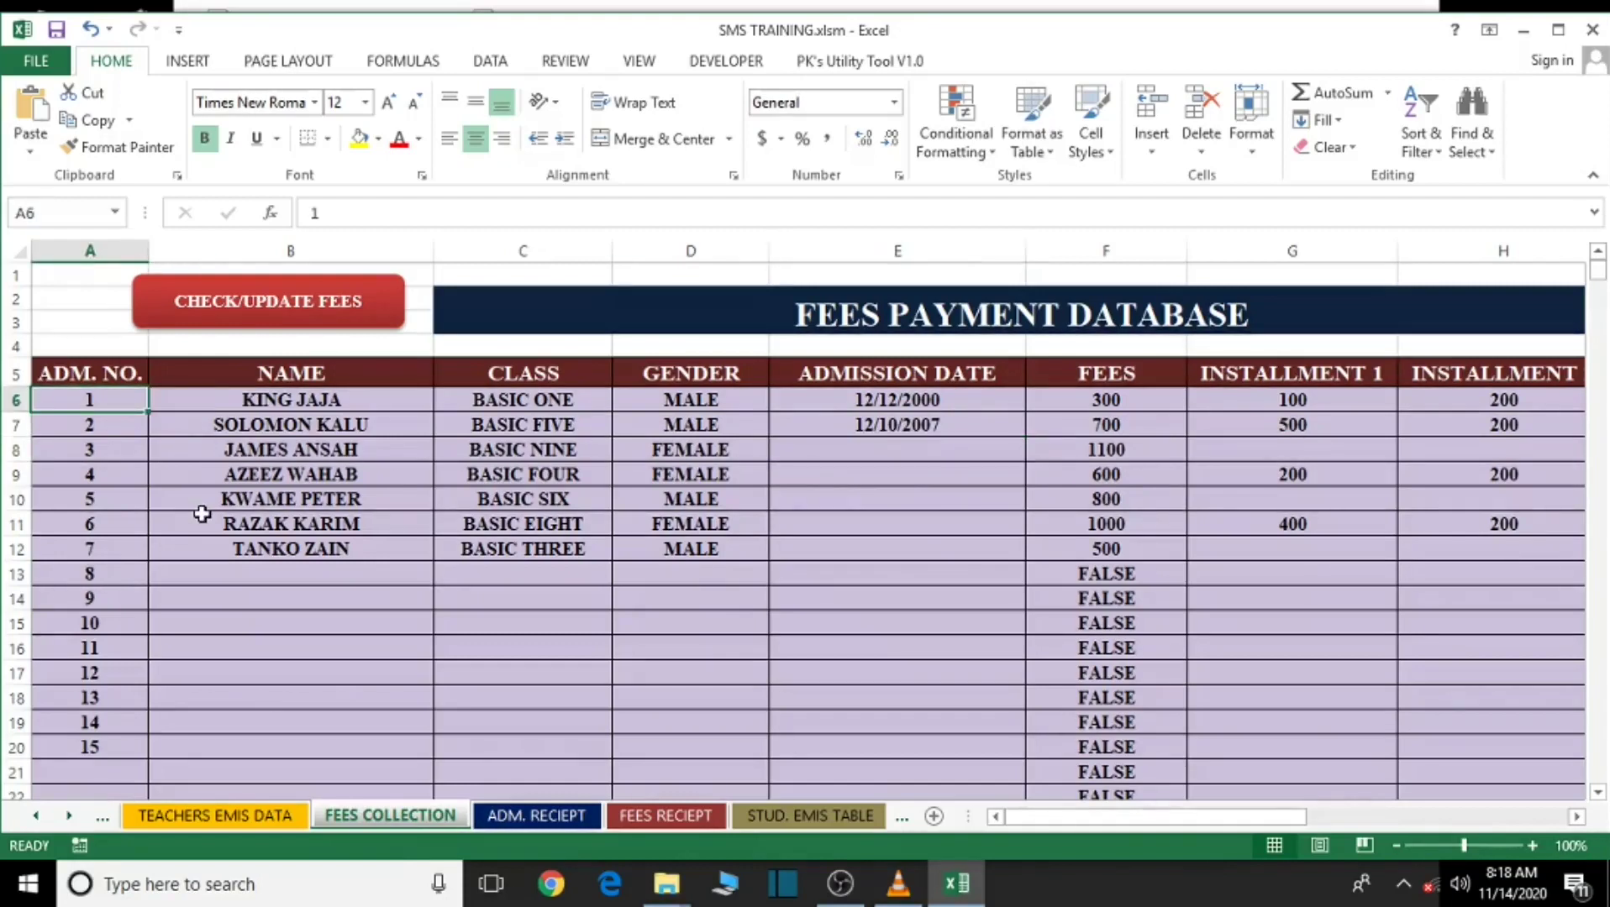
left_click_drag(107, 402, 838, 763)
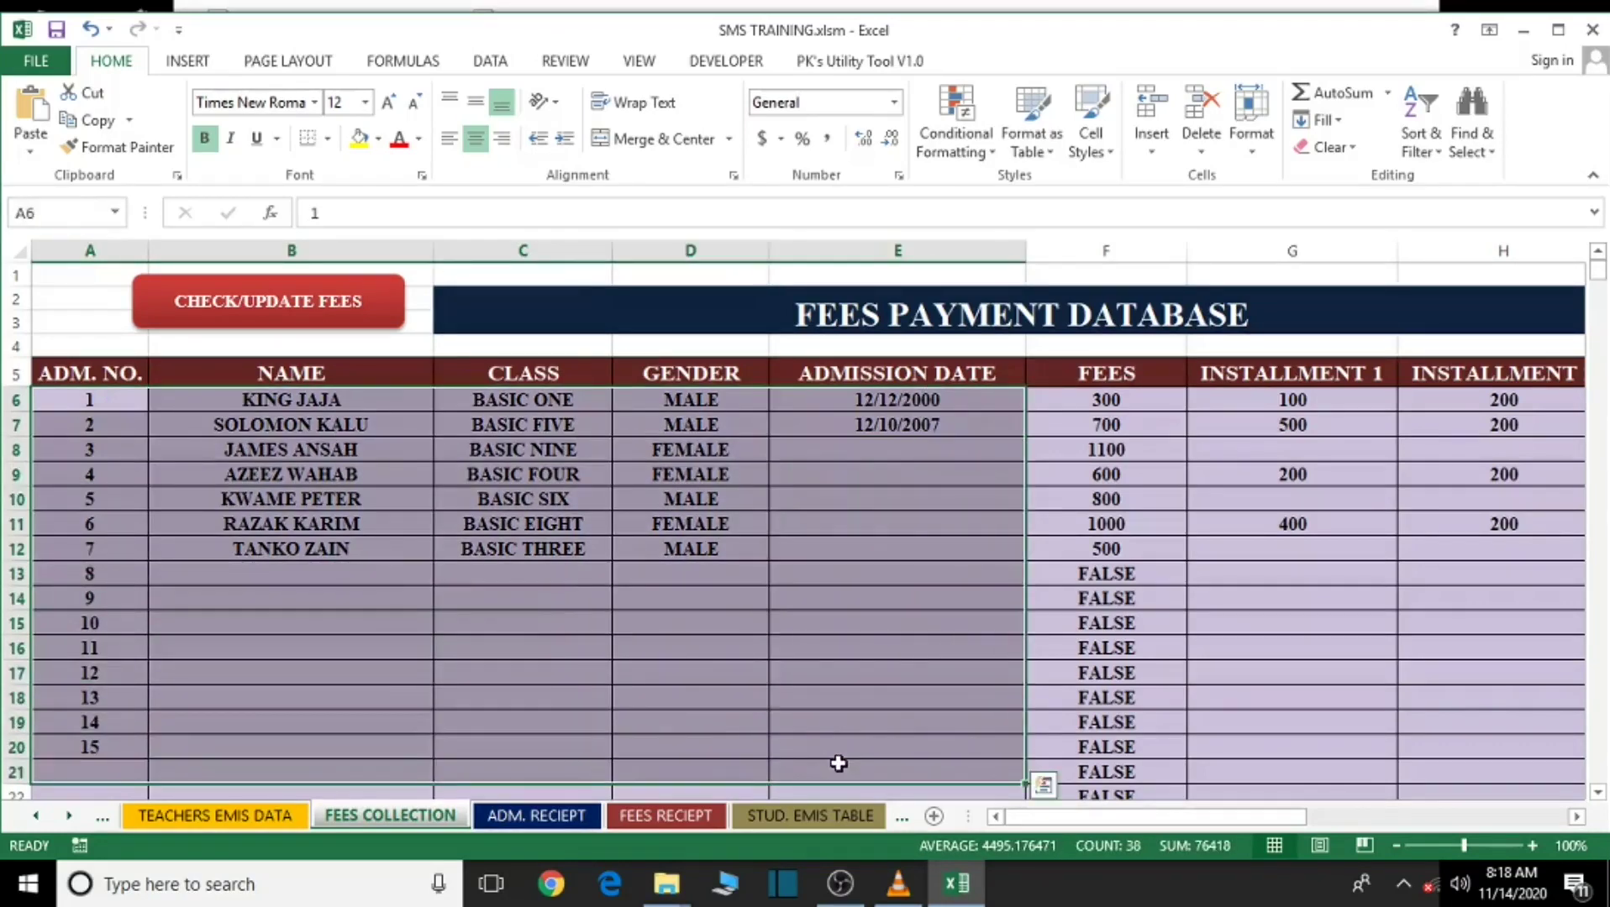
key("BackSpace")
left_click(744, 699)
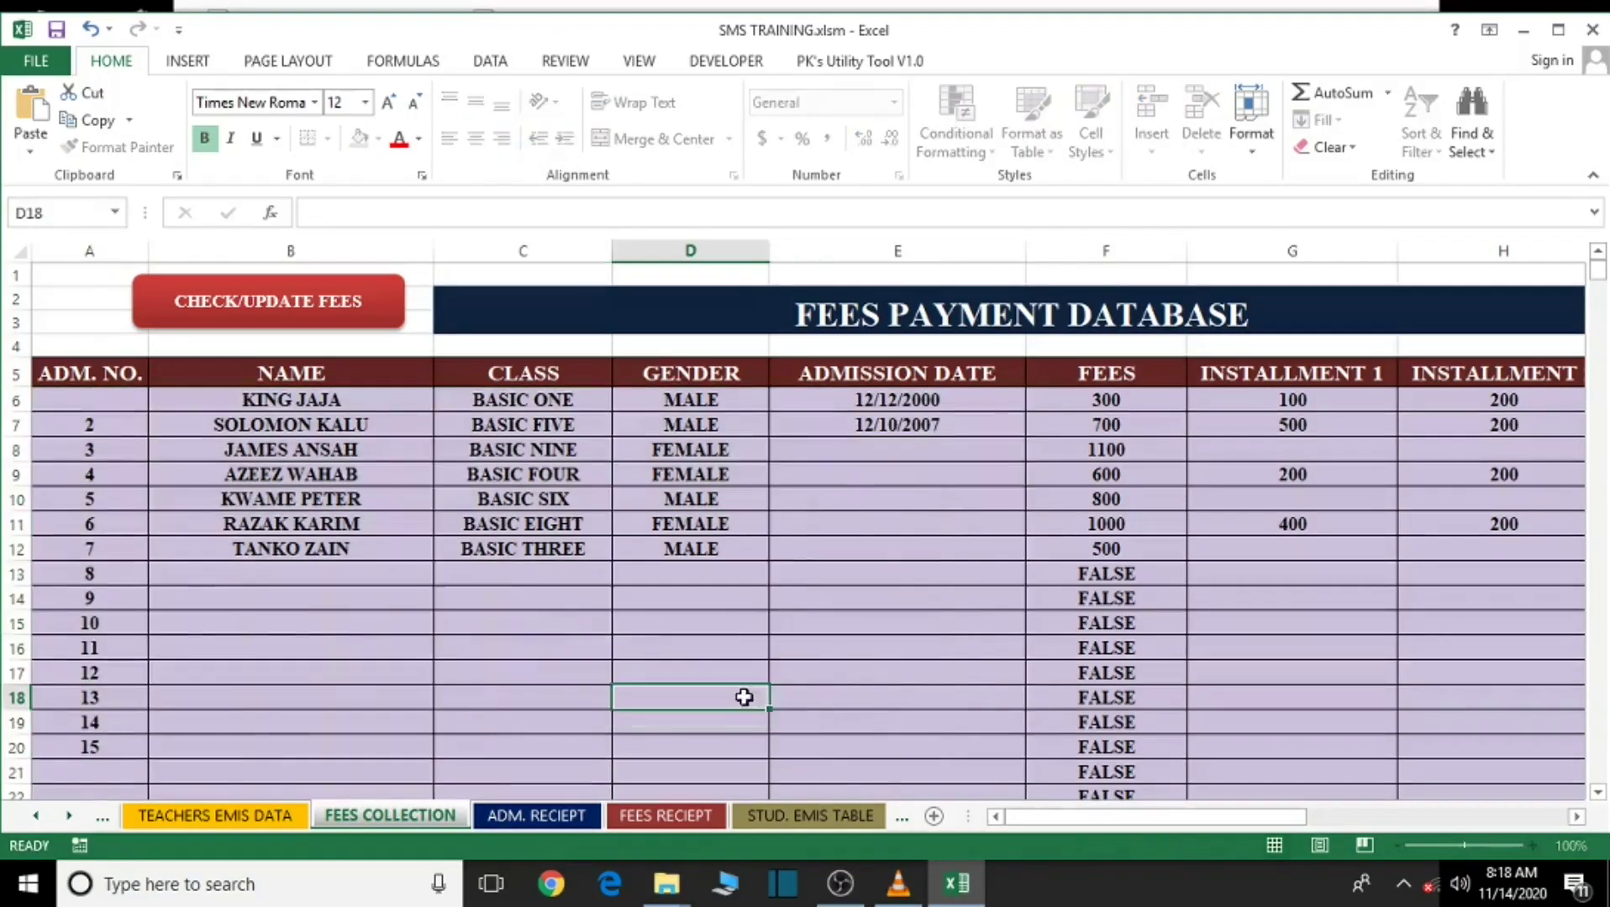
Step: Fill the blank A6 across to E6 and down to row 20, wiping A6:E20
left_click(120, 420)
left_click(120, 407)
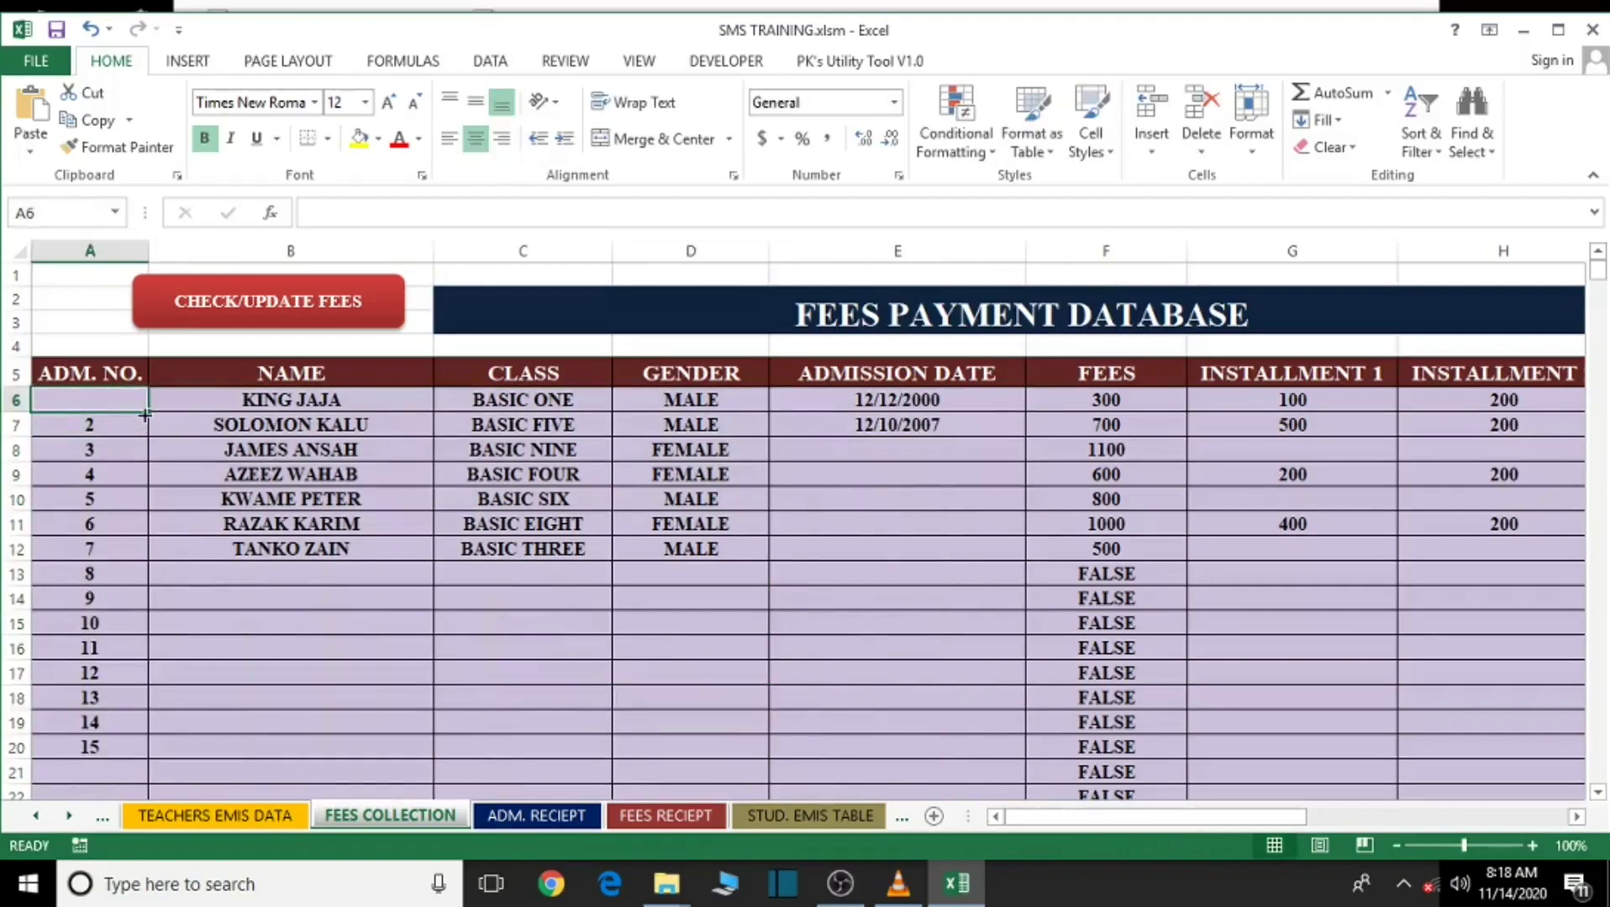
left_click_drag(148, 413, 979, 480)
left_click_drag(1025, 409, 999, 759)
left_click_drag(1294, 815, 1046, 823)
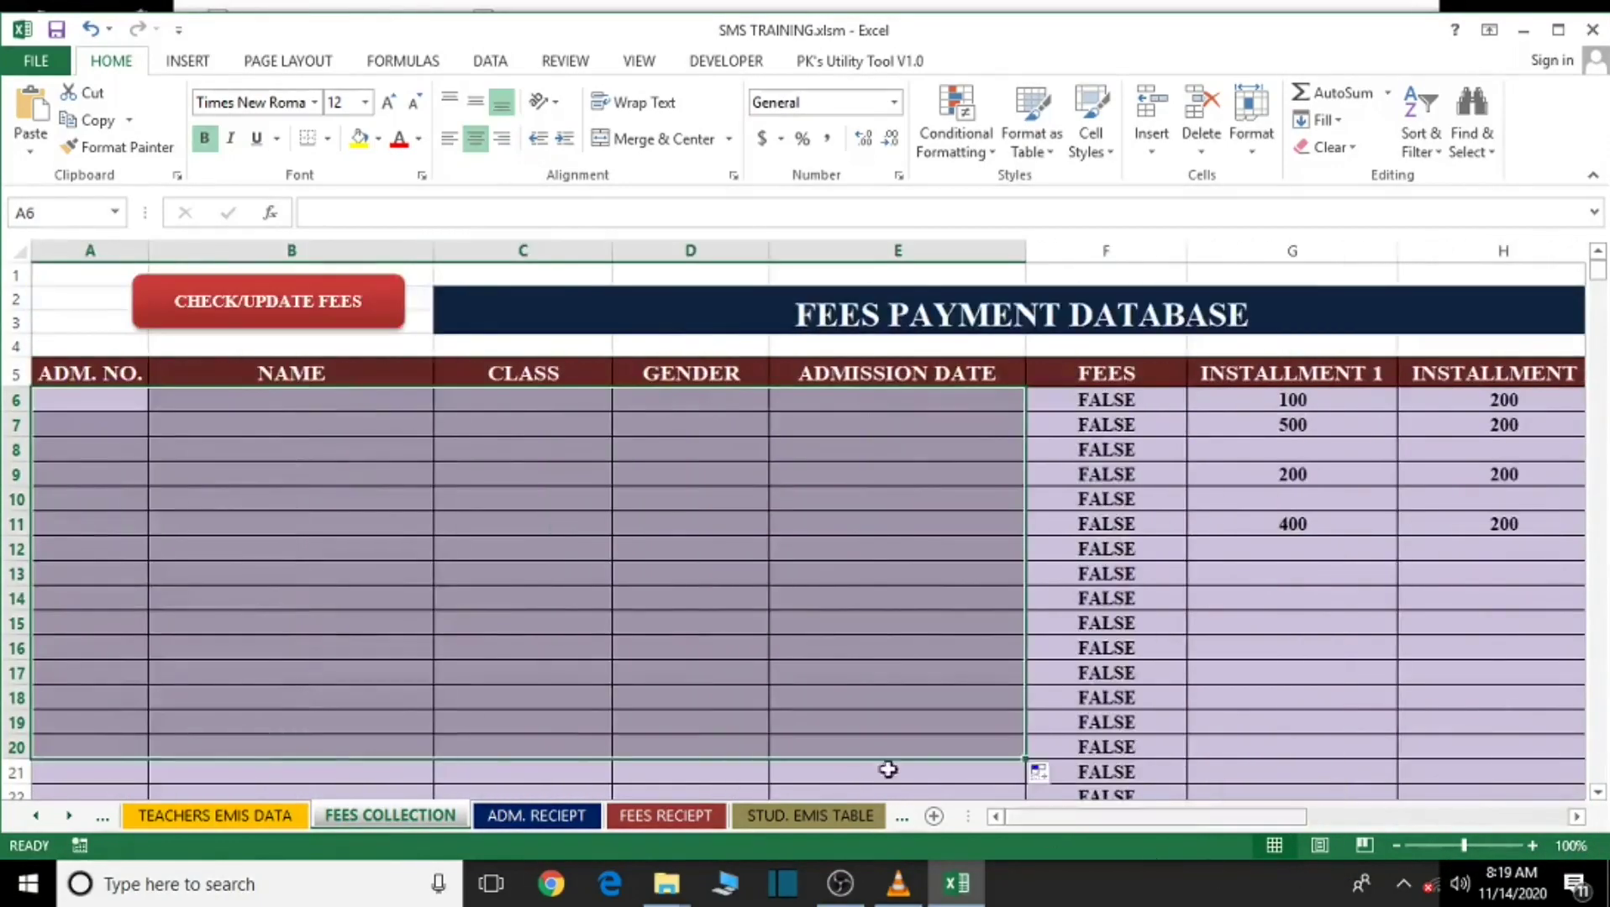
left_click(532, 597)
scroll(620, 619, "down", 4)
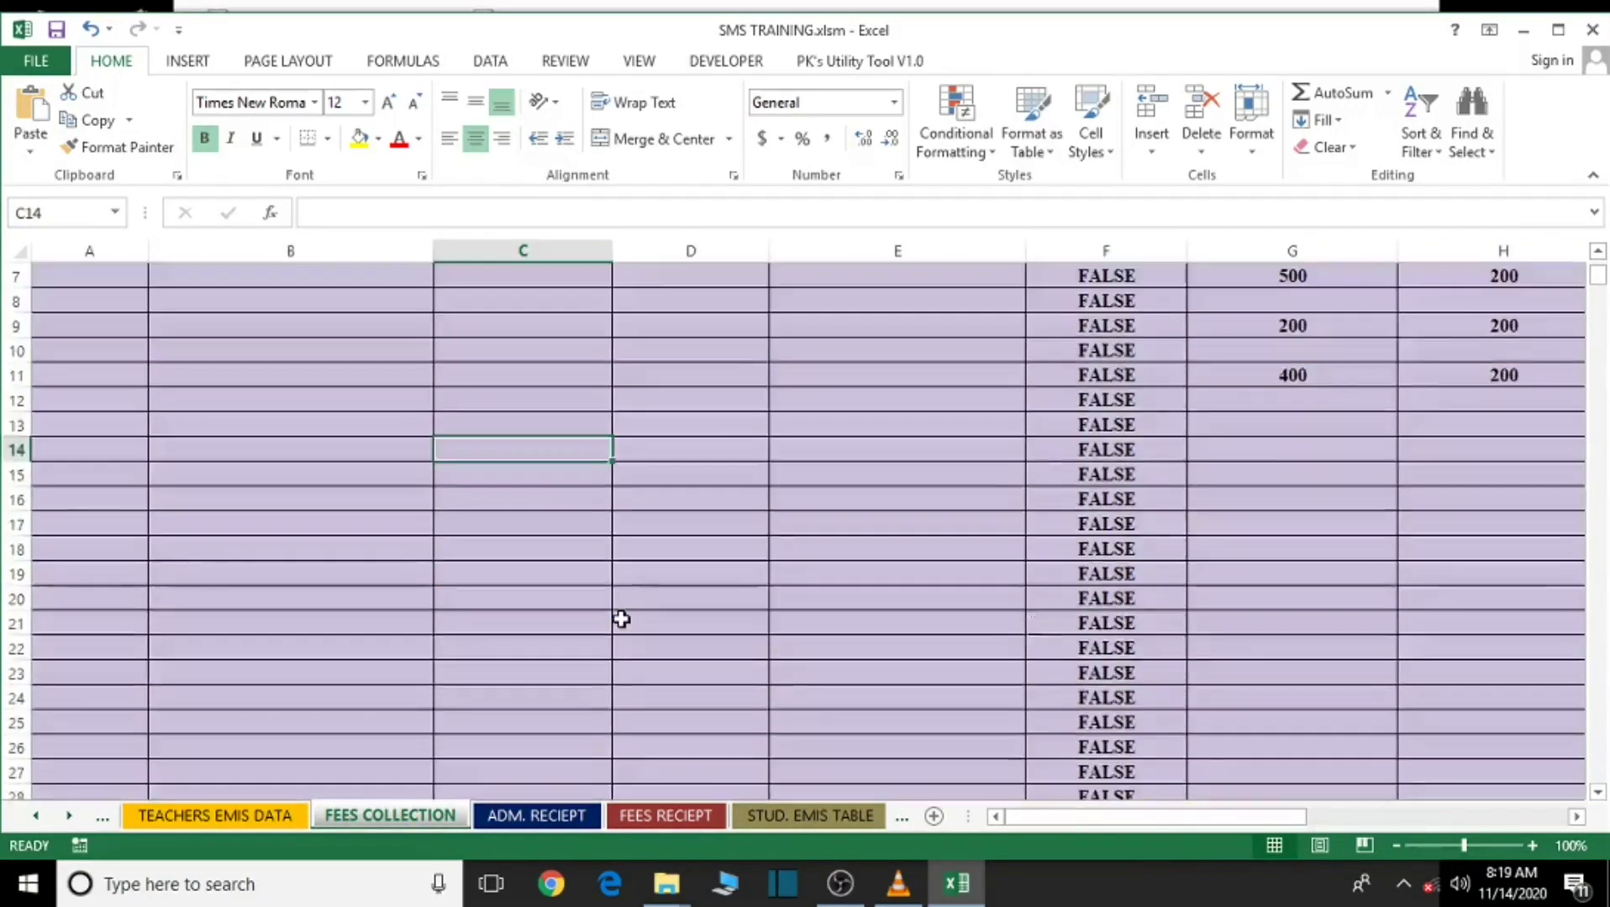
scroll(620, 619, "up", 4)
left_click(37, 816)
left_click(37, 816)
left_click(37, 817)
left_click(37, 817)
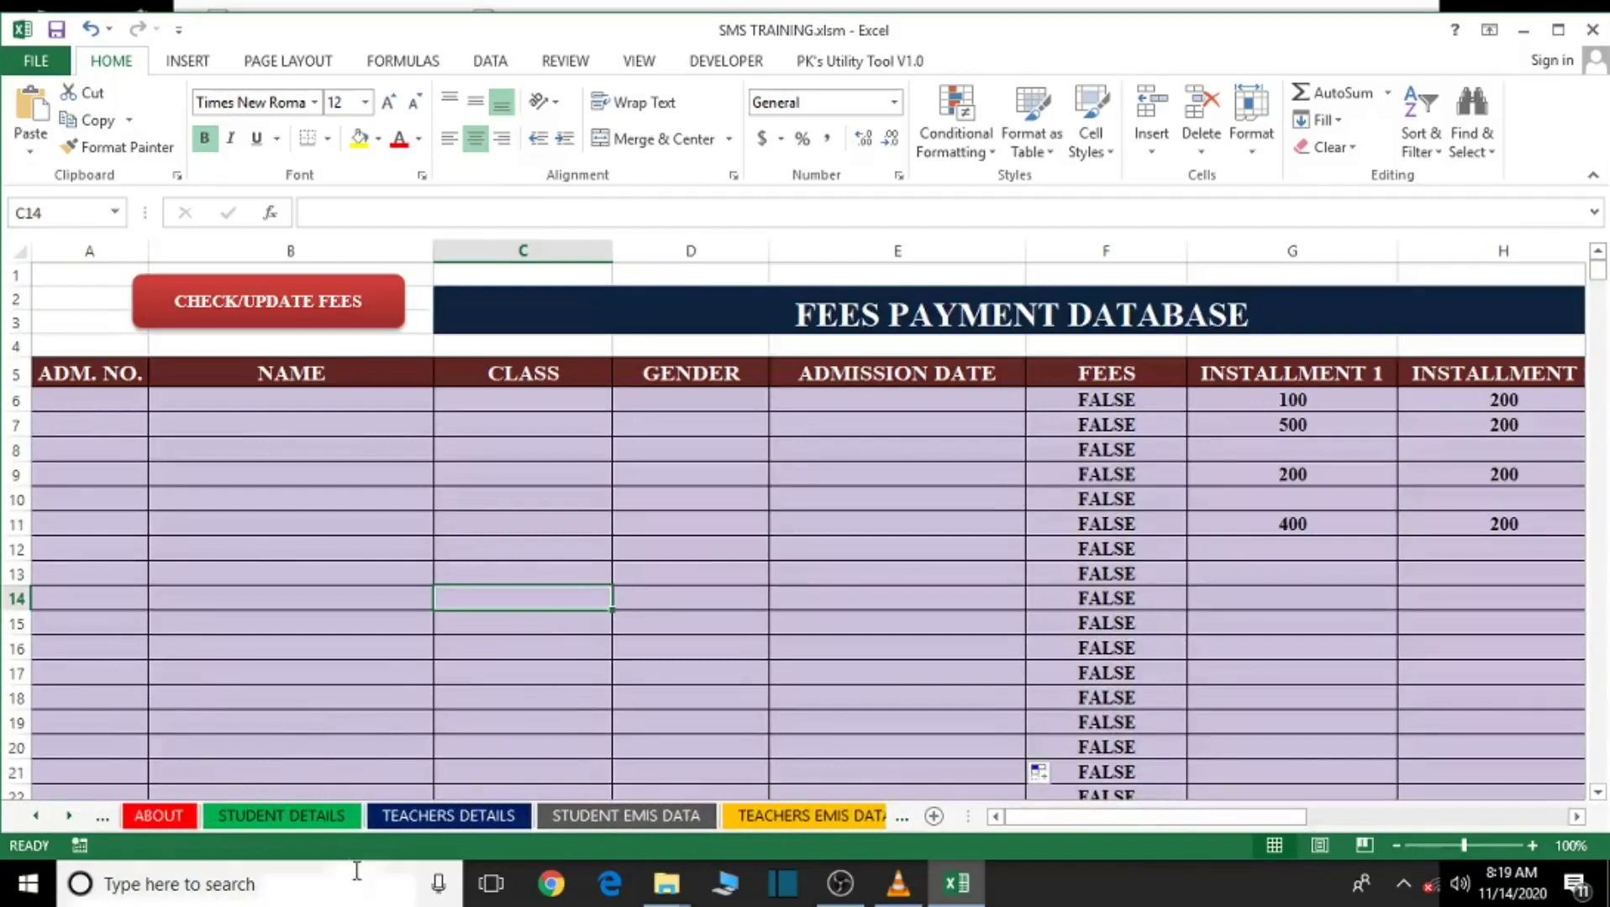
Step: Link A6 to 'STUDENT DETAILS'!A2, copy it across to GENDER and fill down the table
left_click(110, 402)
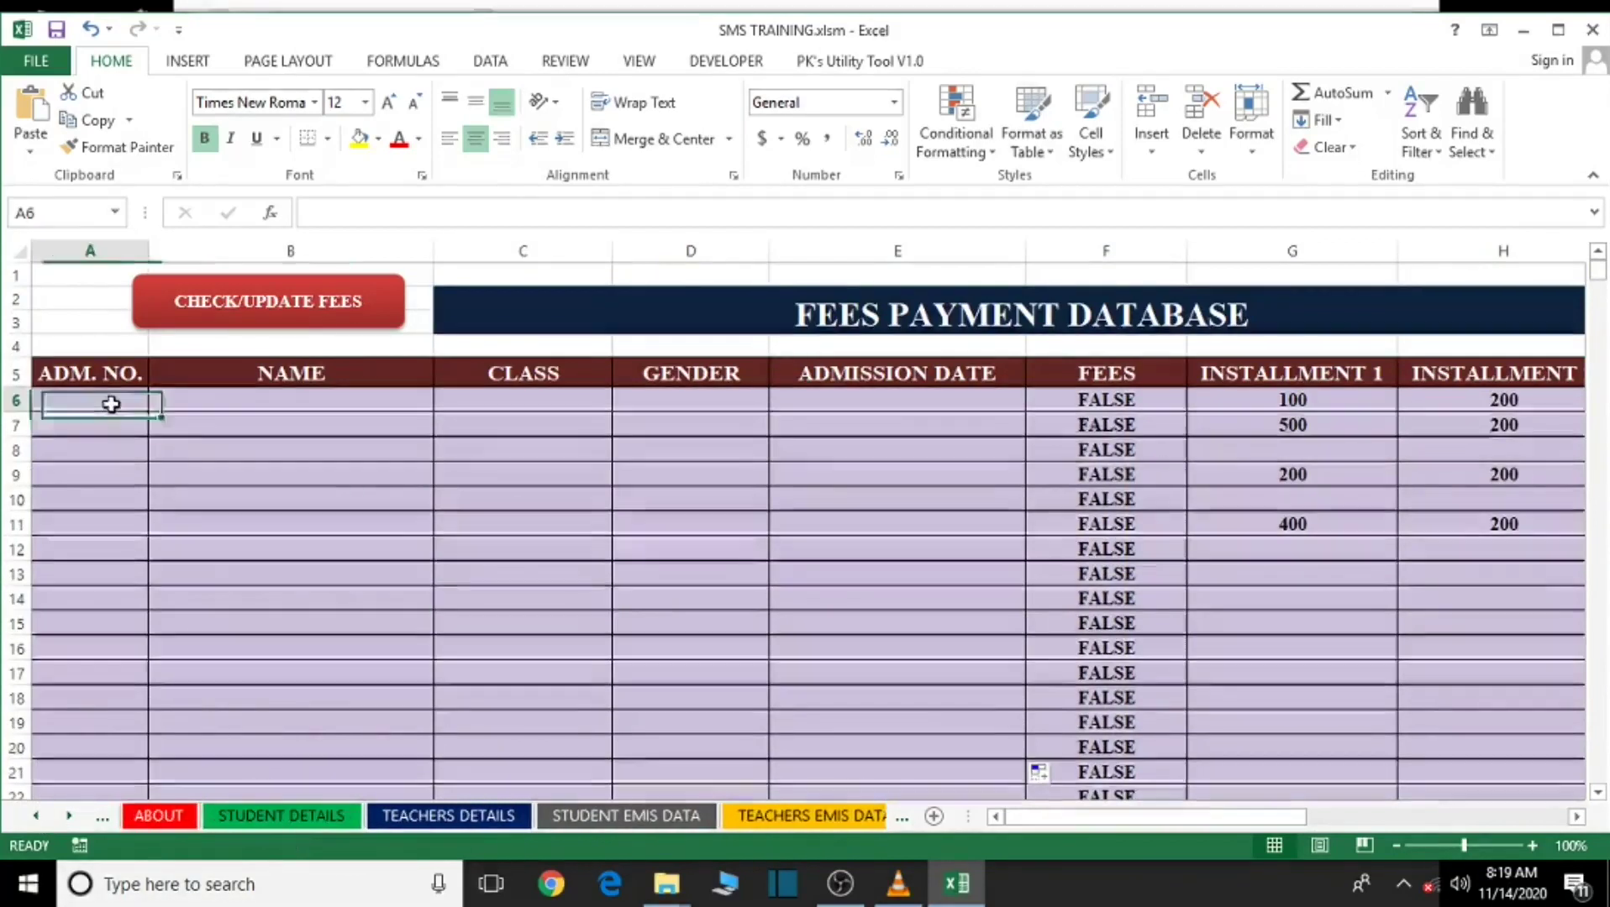
type("=")
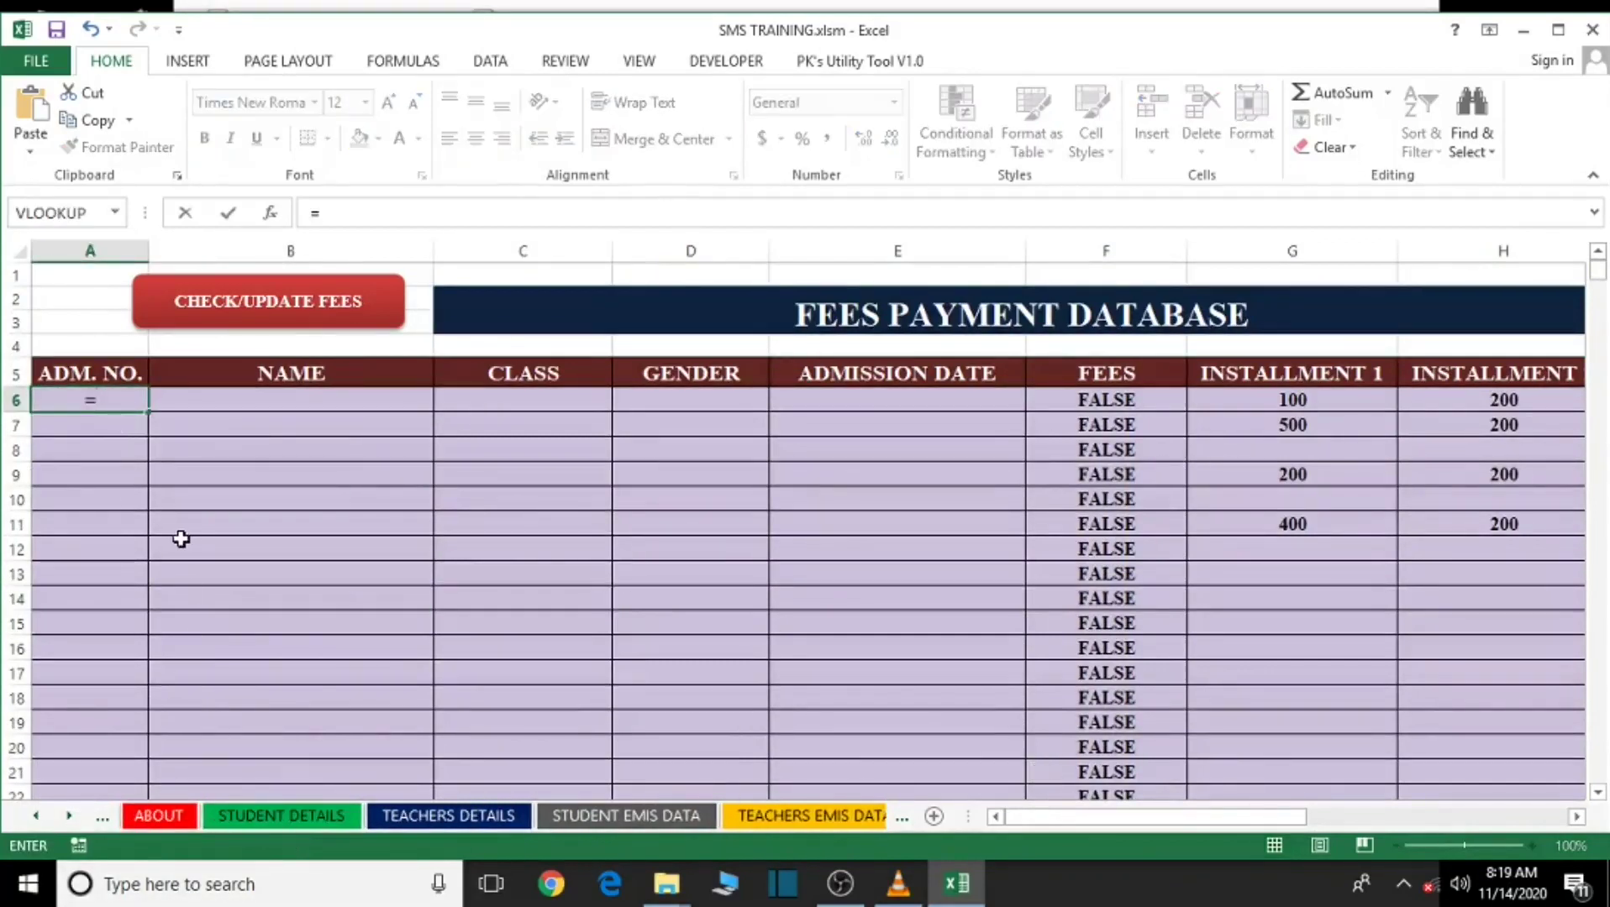
left_click(289, 813)
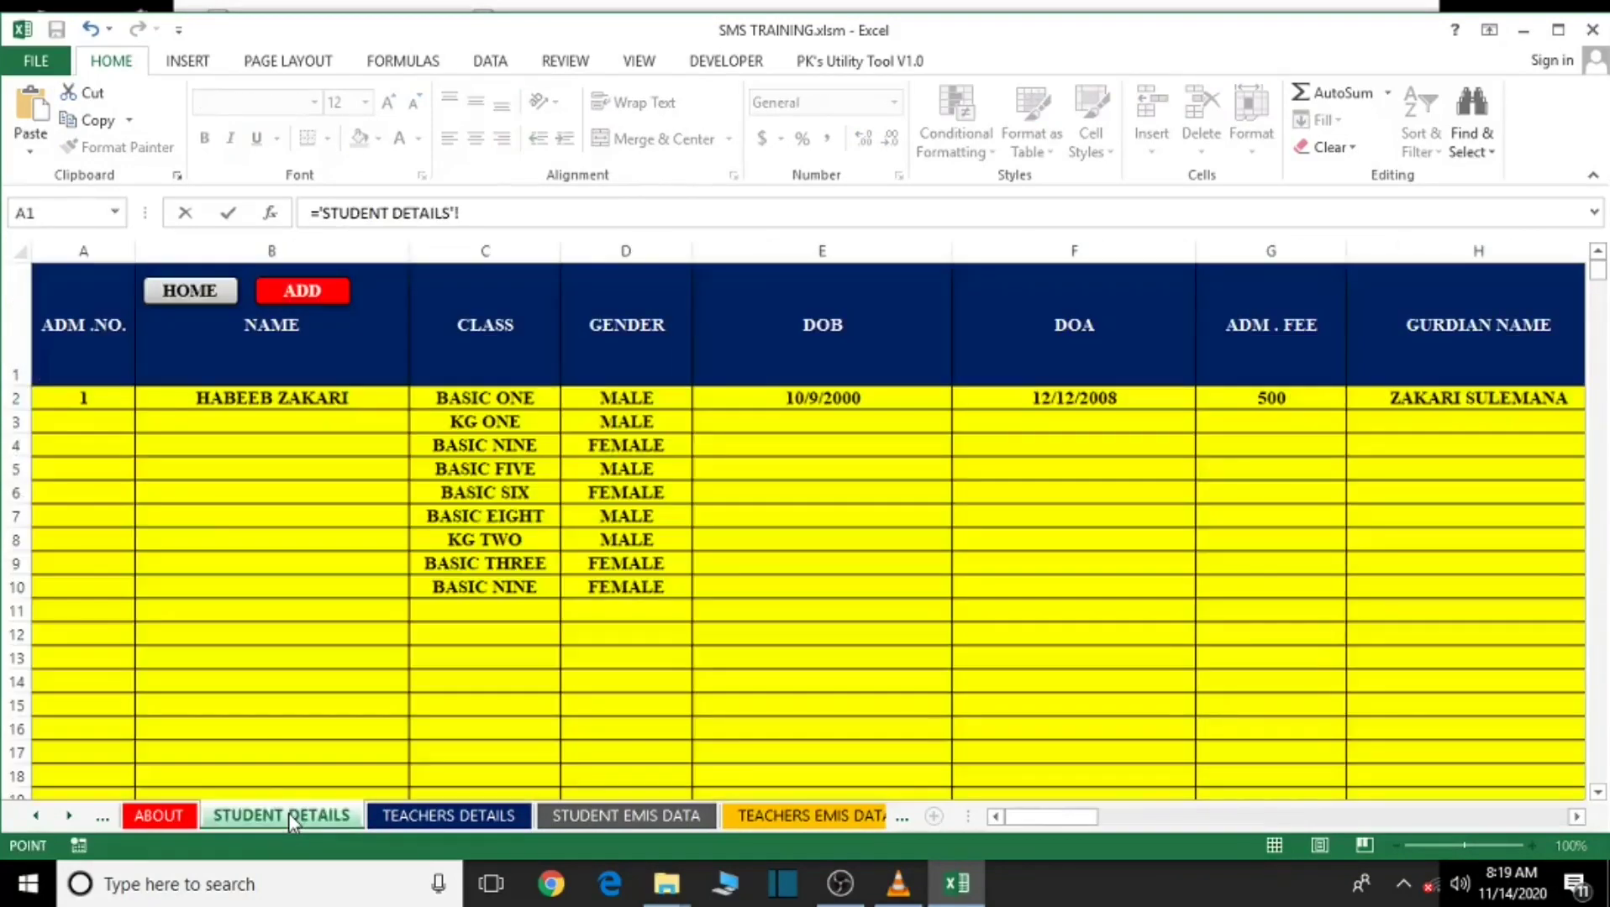
left_click(94, 398)
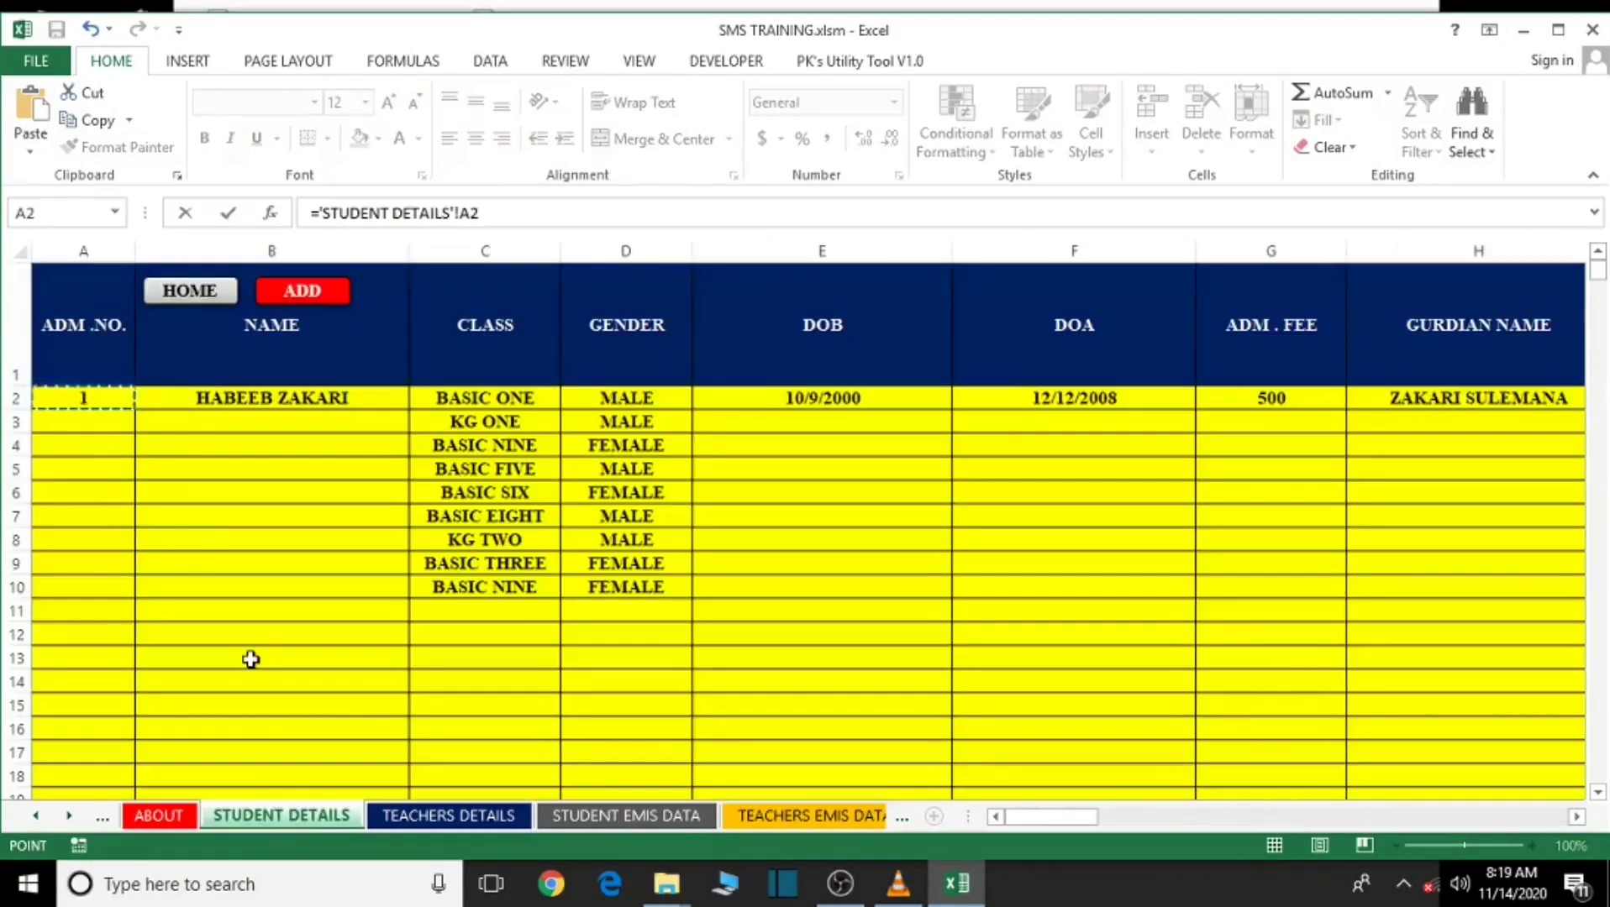
key("Return")
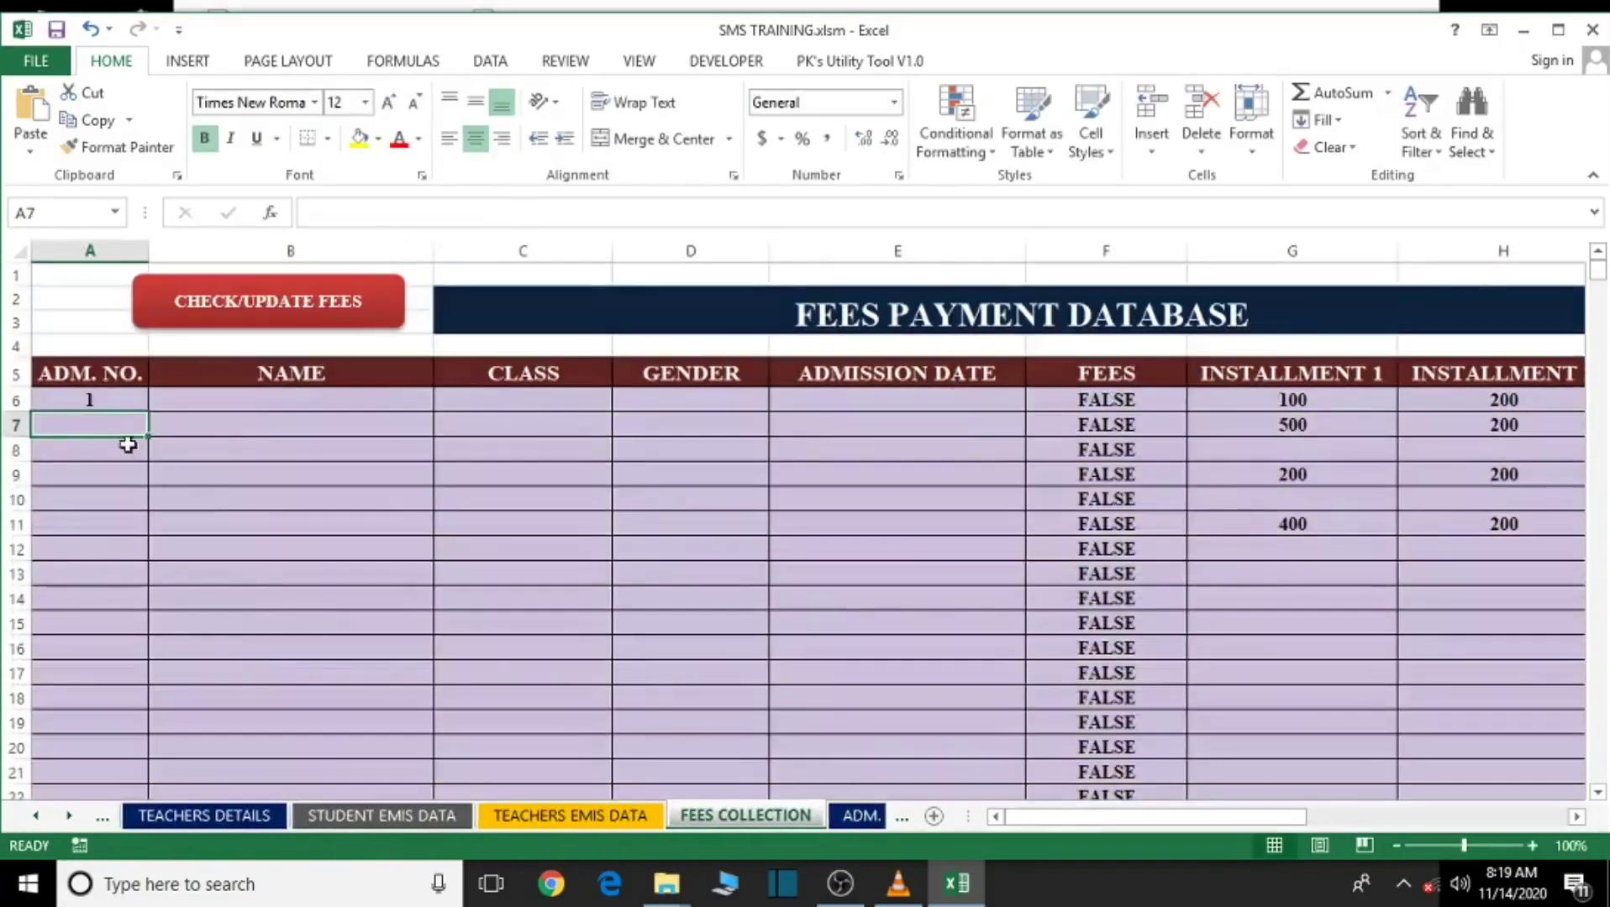
left_click(97, 402)
left_click_drag(147, 413, 723, 413)
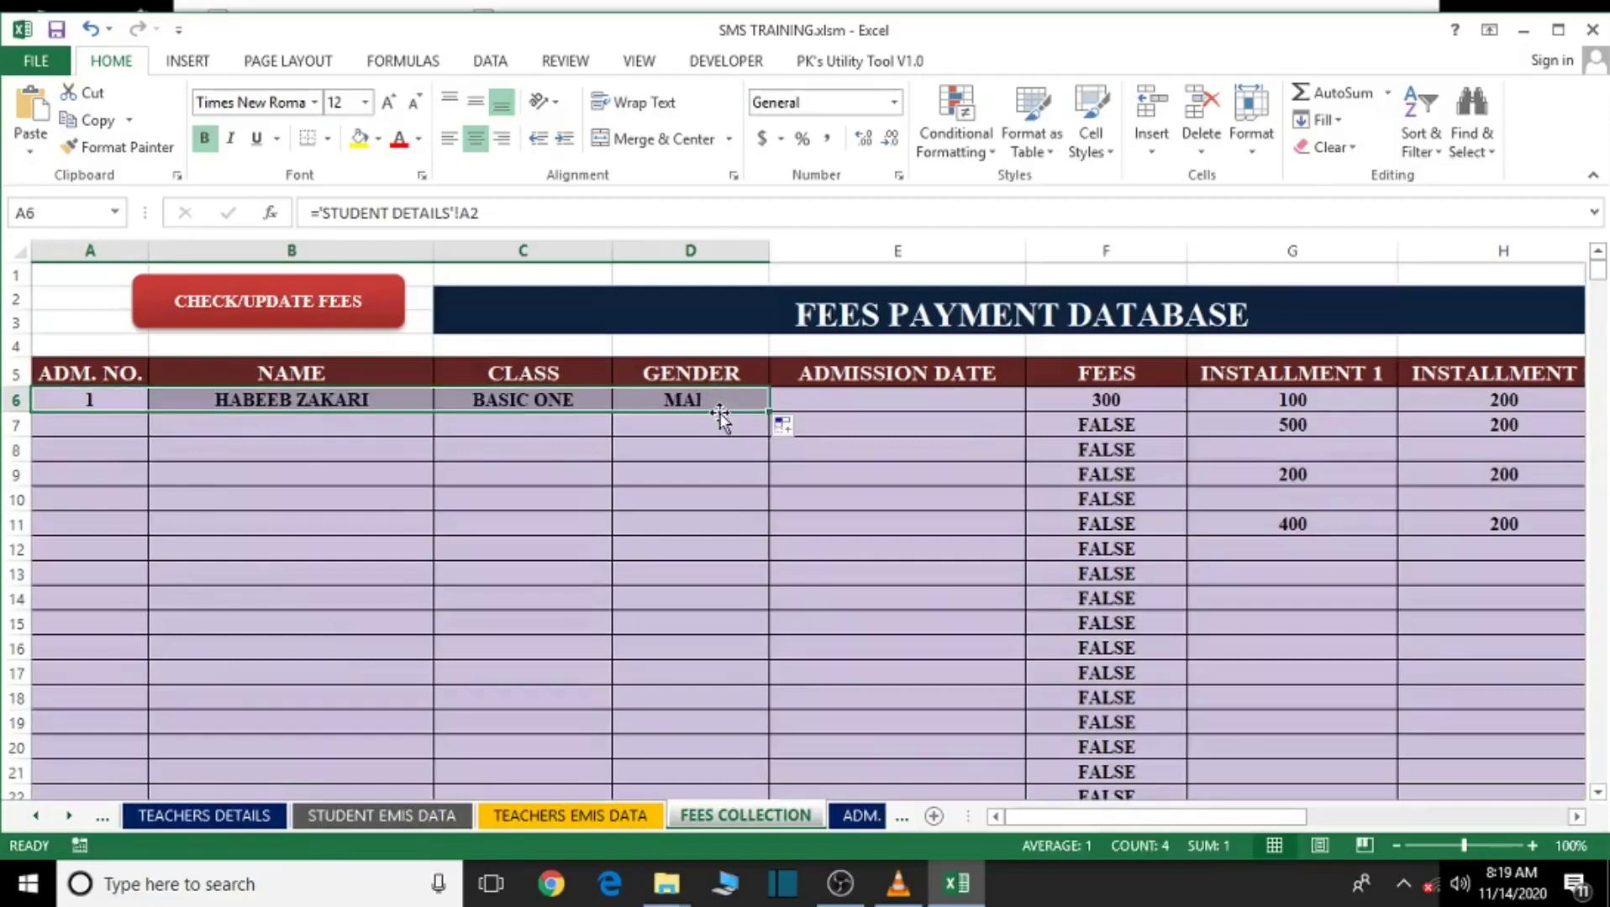
double_click(767, 409)
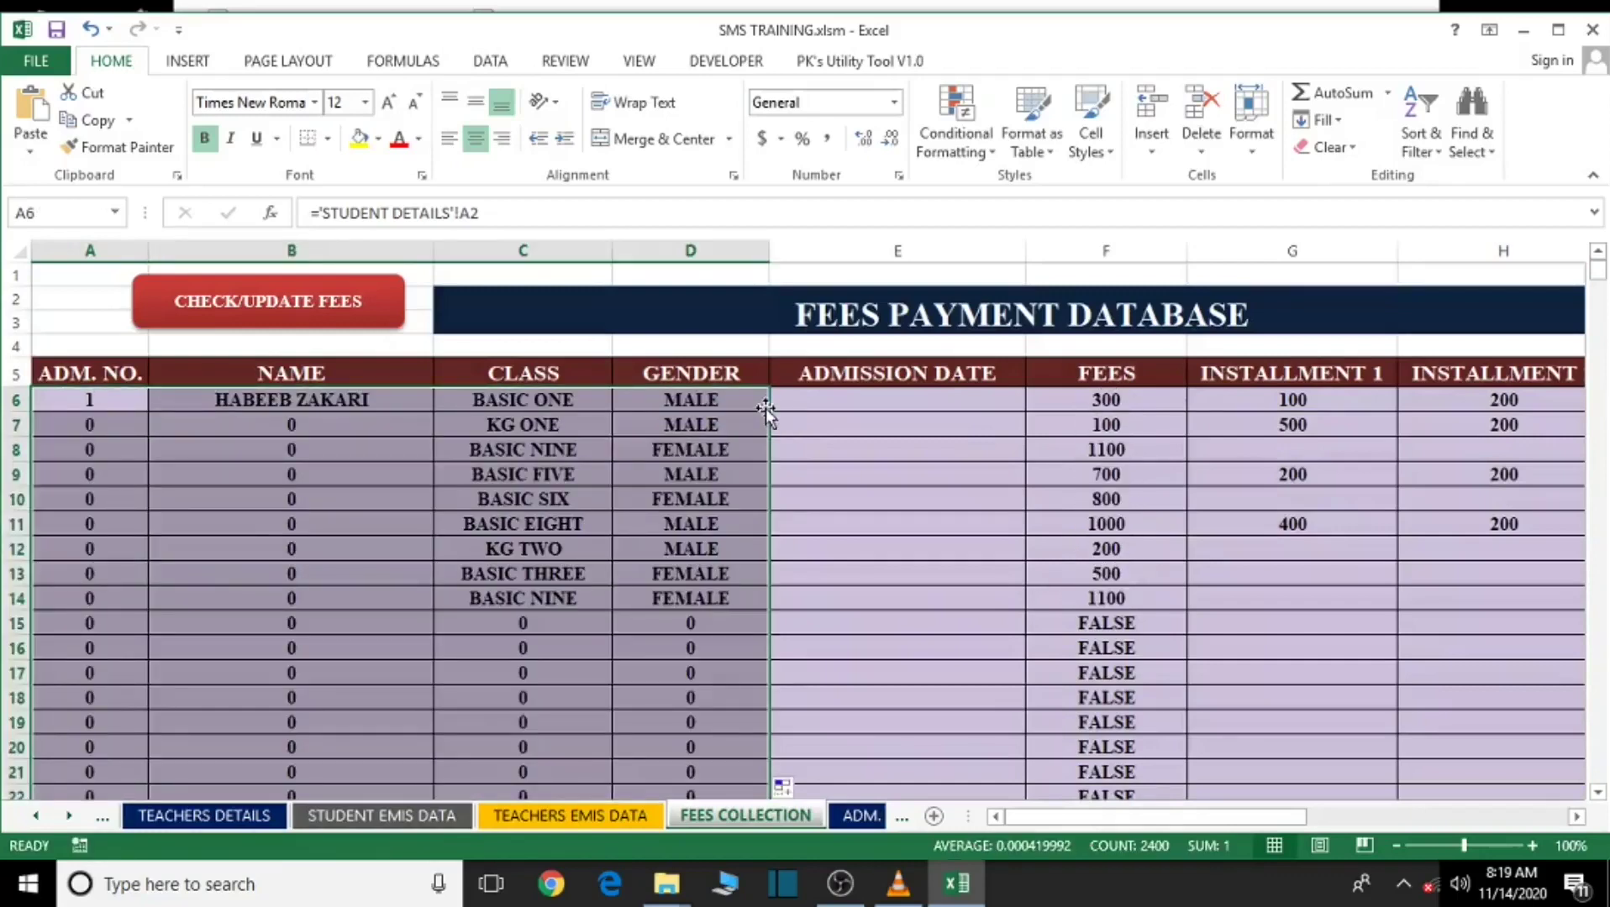
left_click(844, 509)
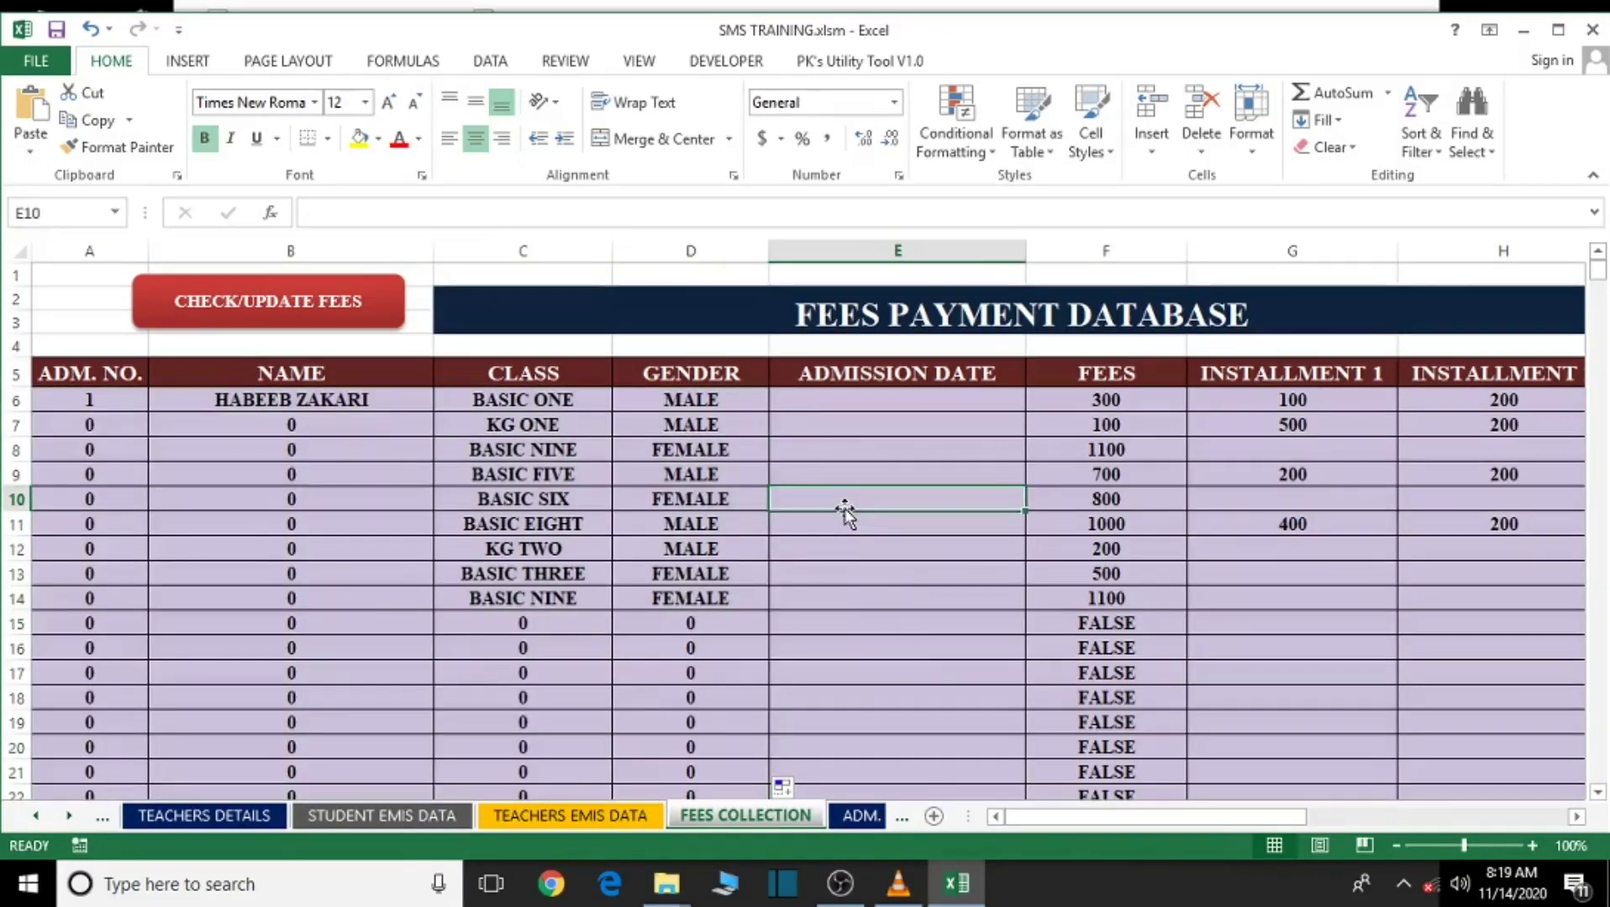
left_click(36, 816)
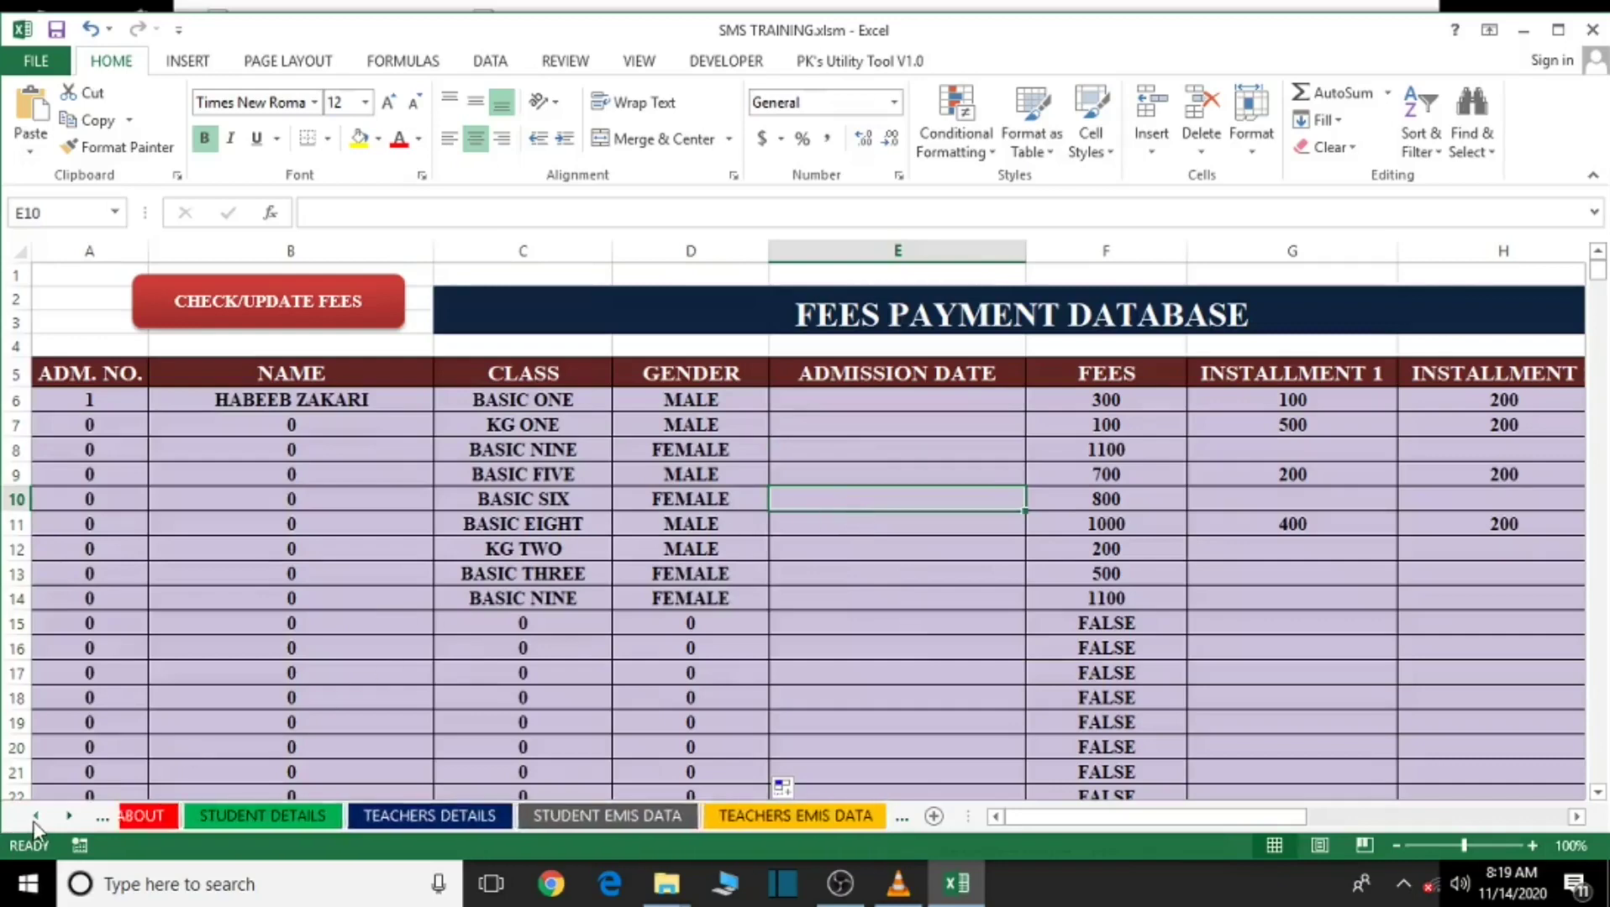
Step: Enter ='STUDENT DETAILS'!F2 in E6 to link the first admission date
left_click(341, 818)
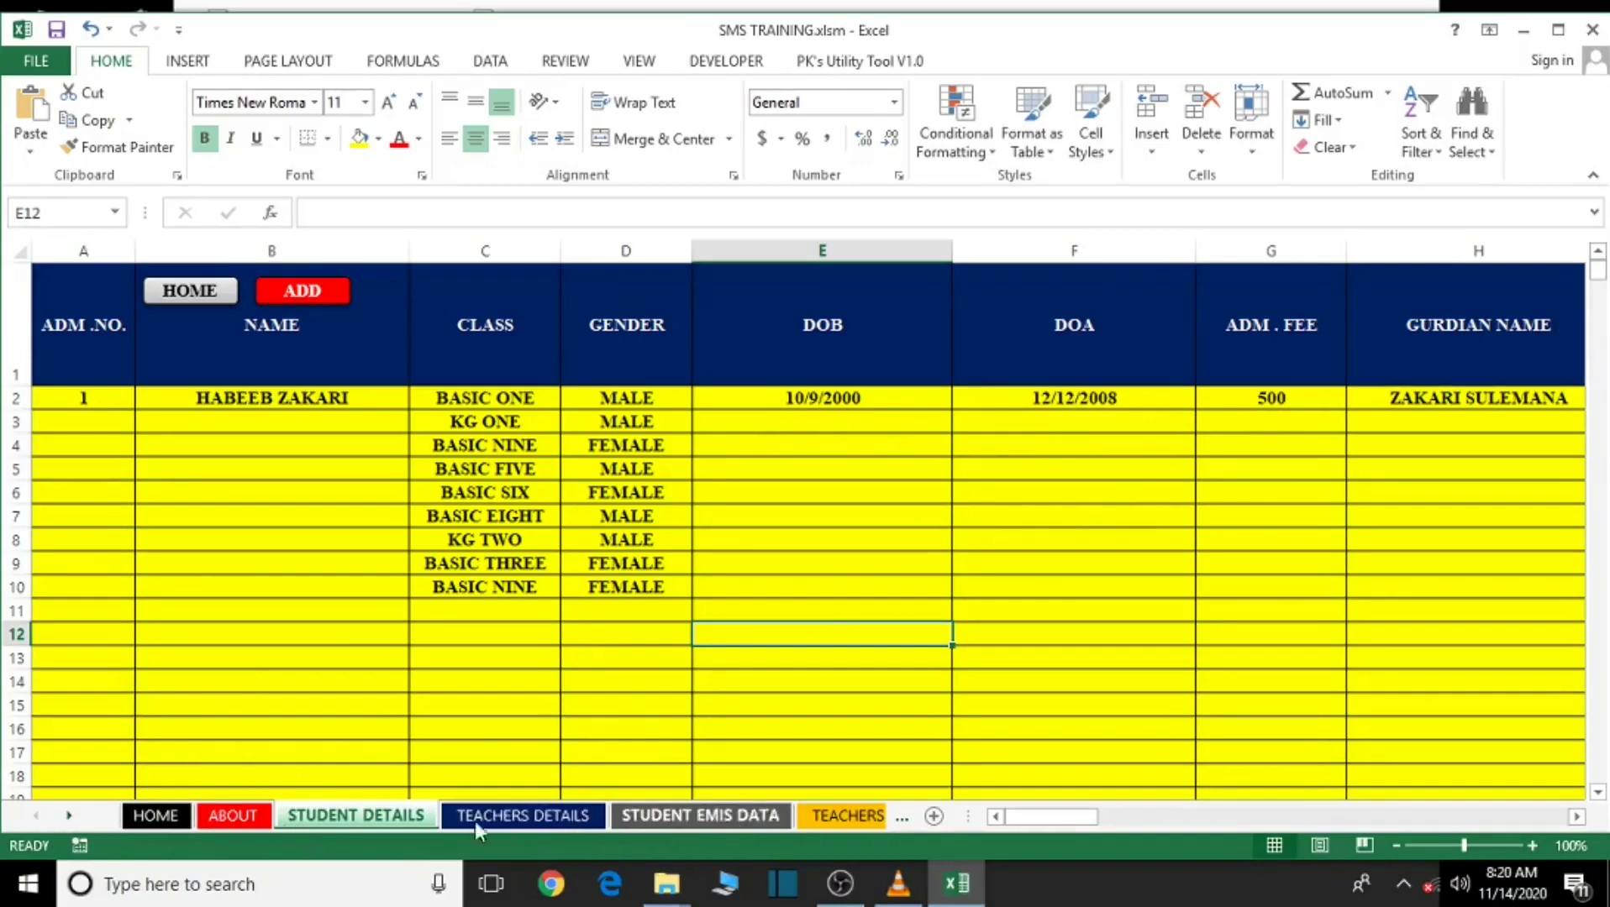
left_click(69, 816)
left_click(69, 815)
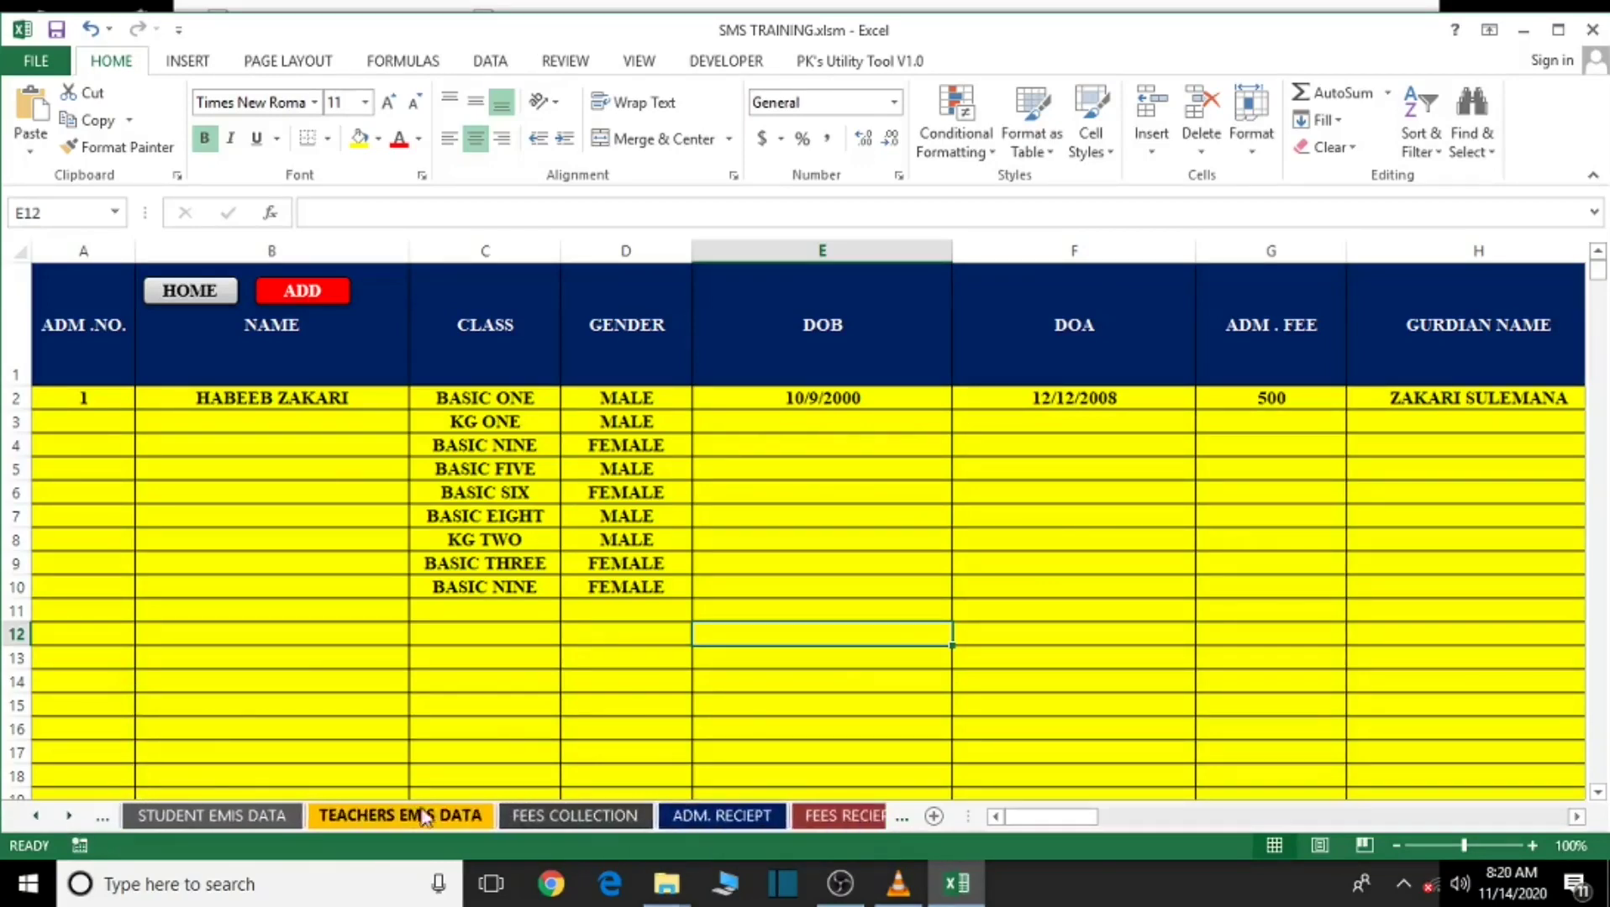
left_click(564, 819)
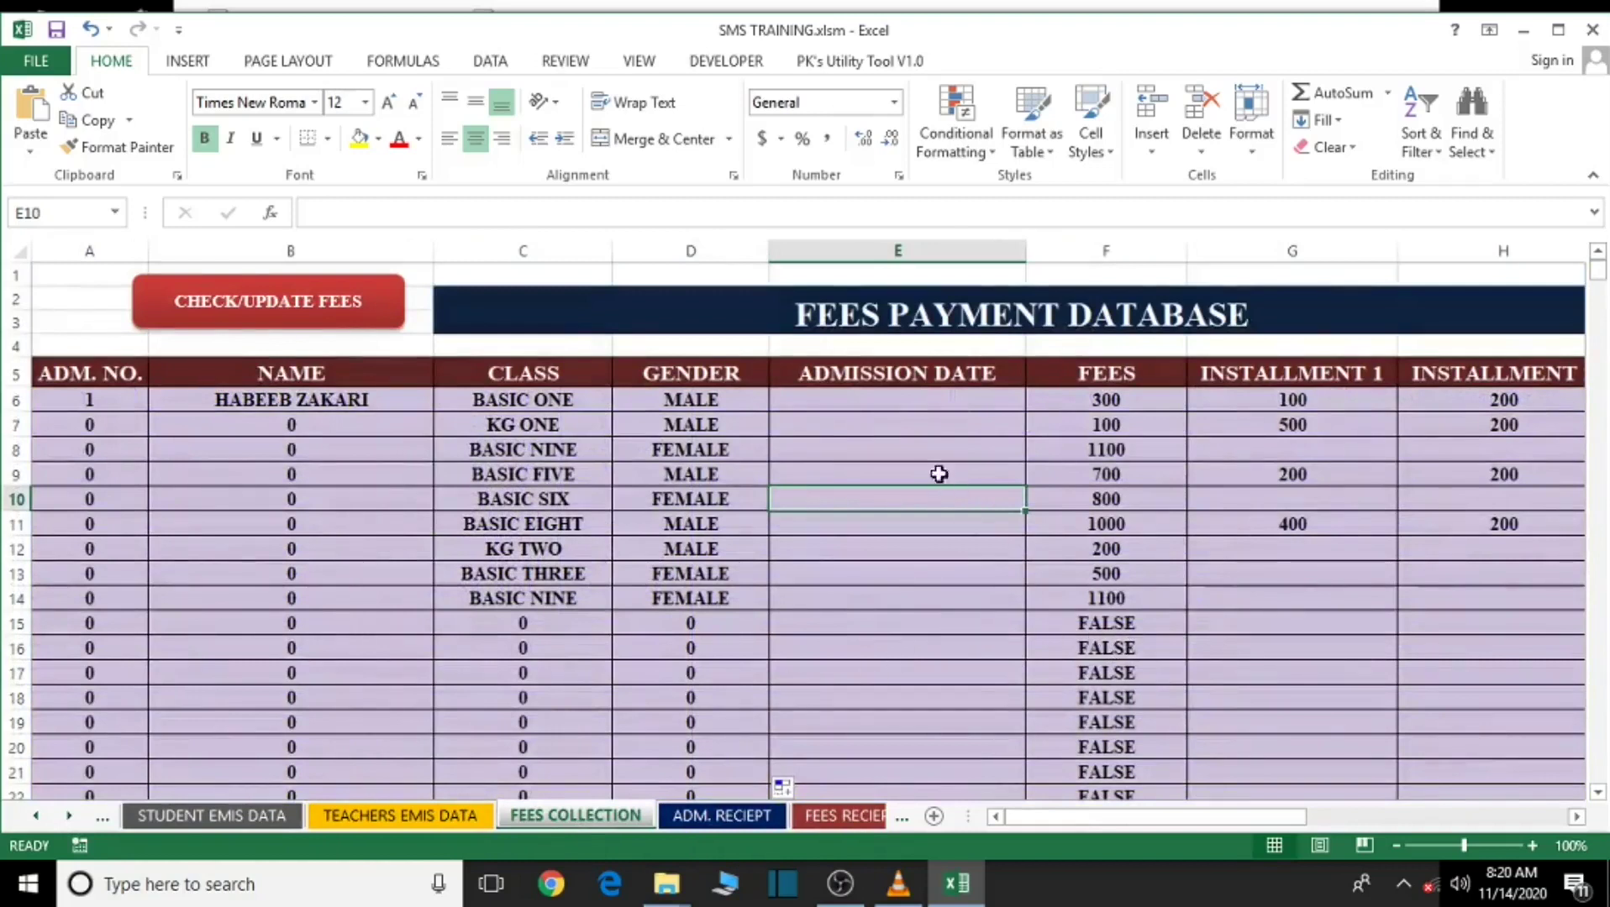
left_click(893, 405)
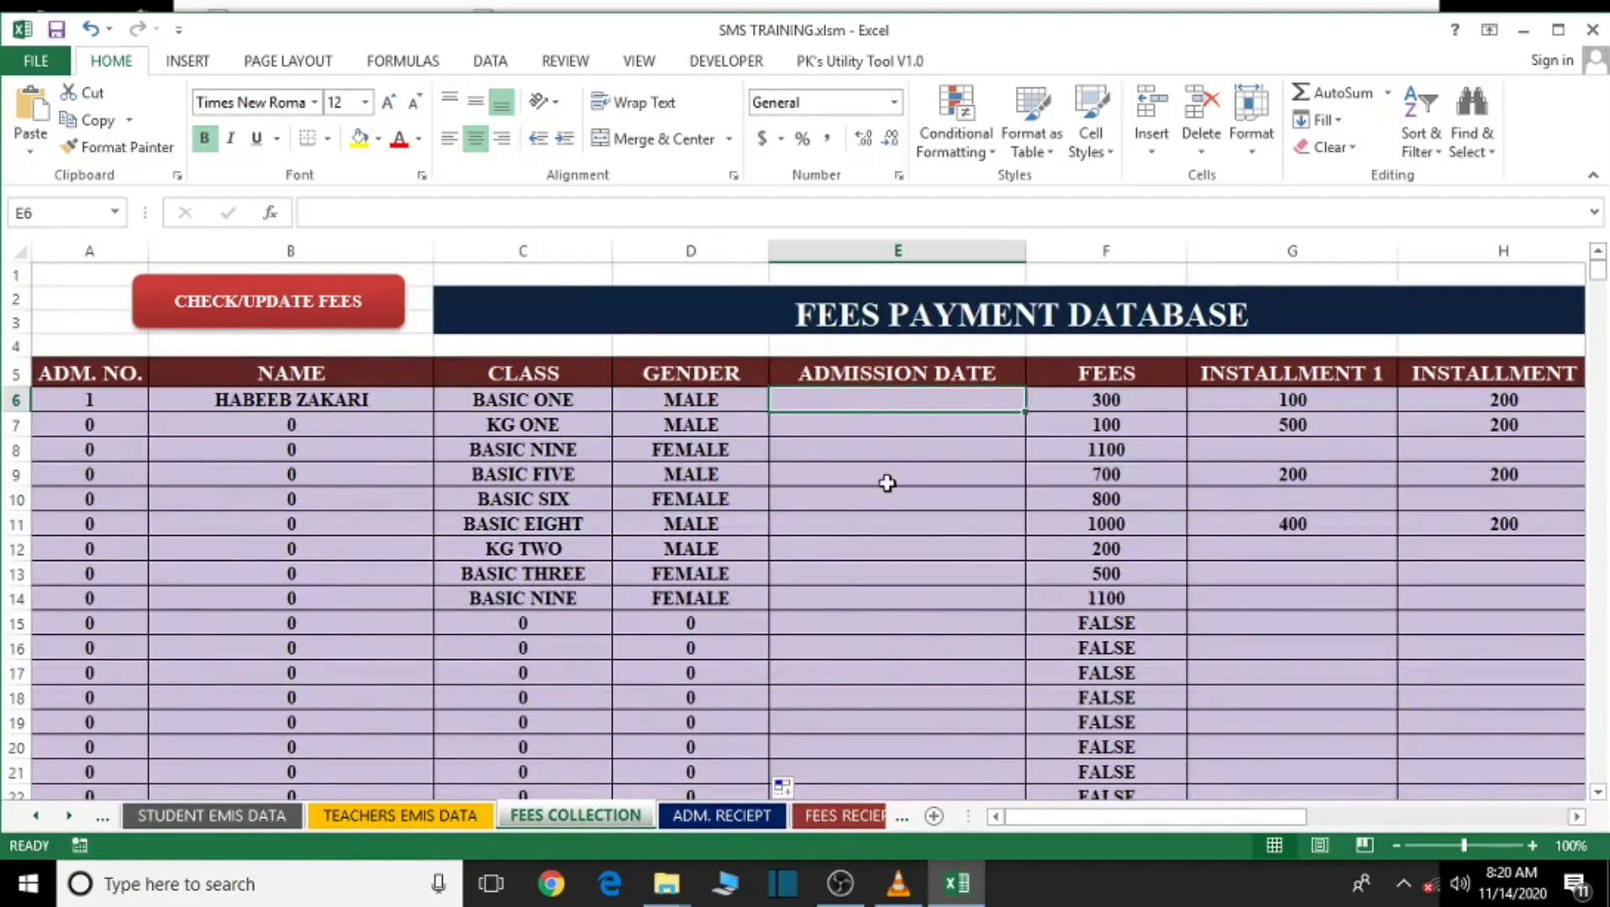
type("=")
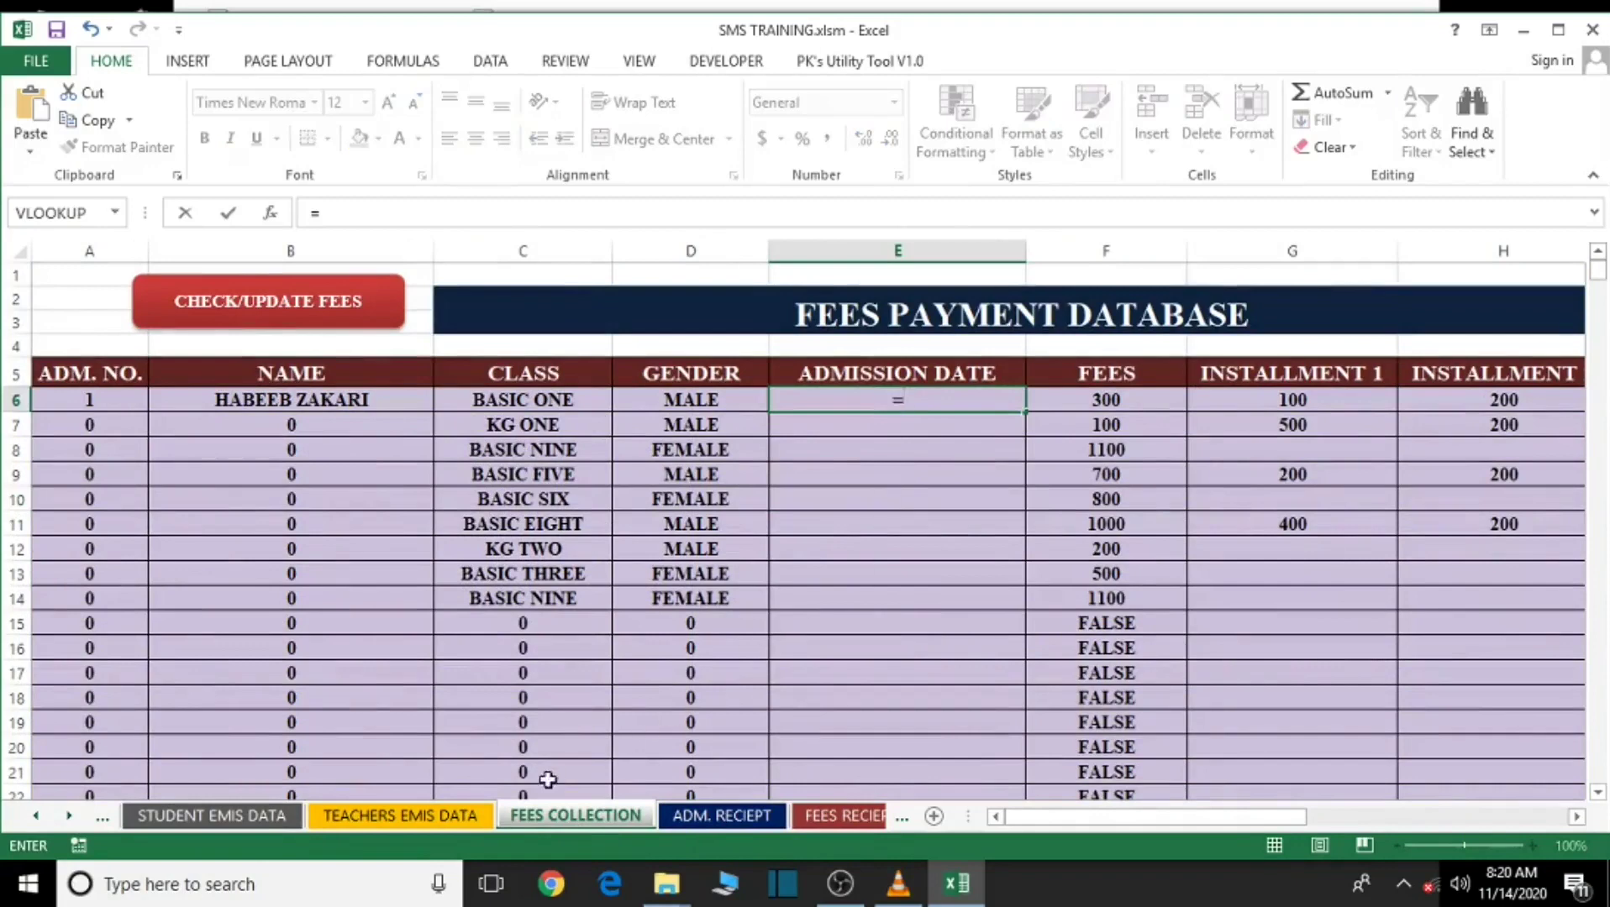
left_click(38, 817)
left_click(38, 817)
left_click(38, 816)
left_click(38, 817)
left_click(372, 823)
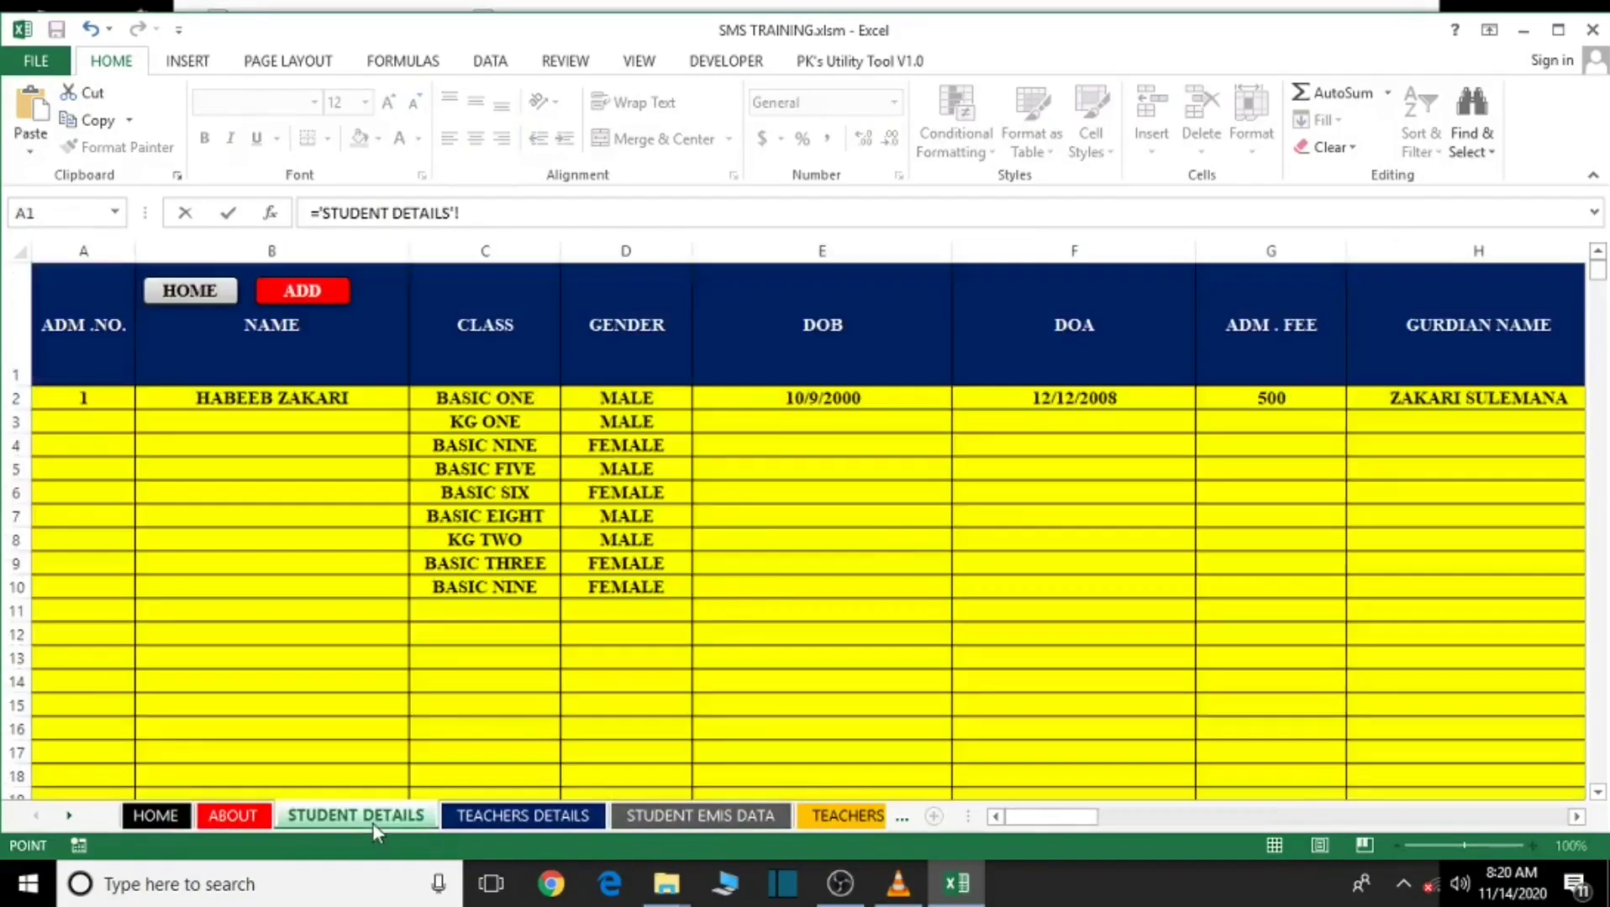
left_click(1080, 398)
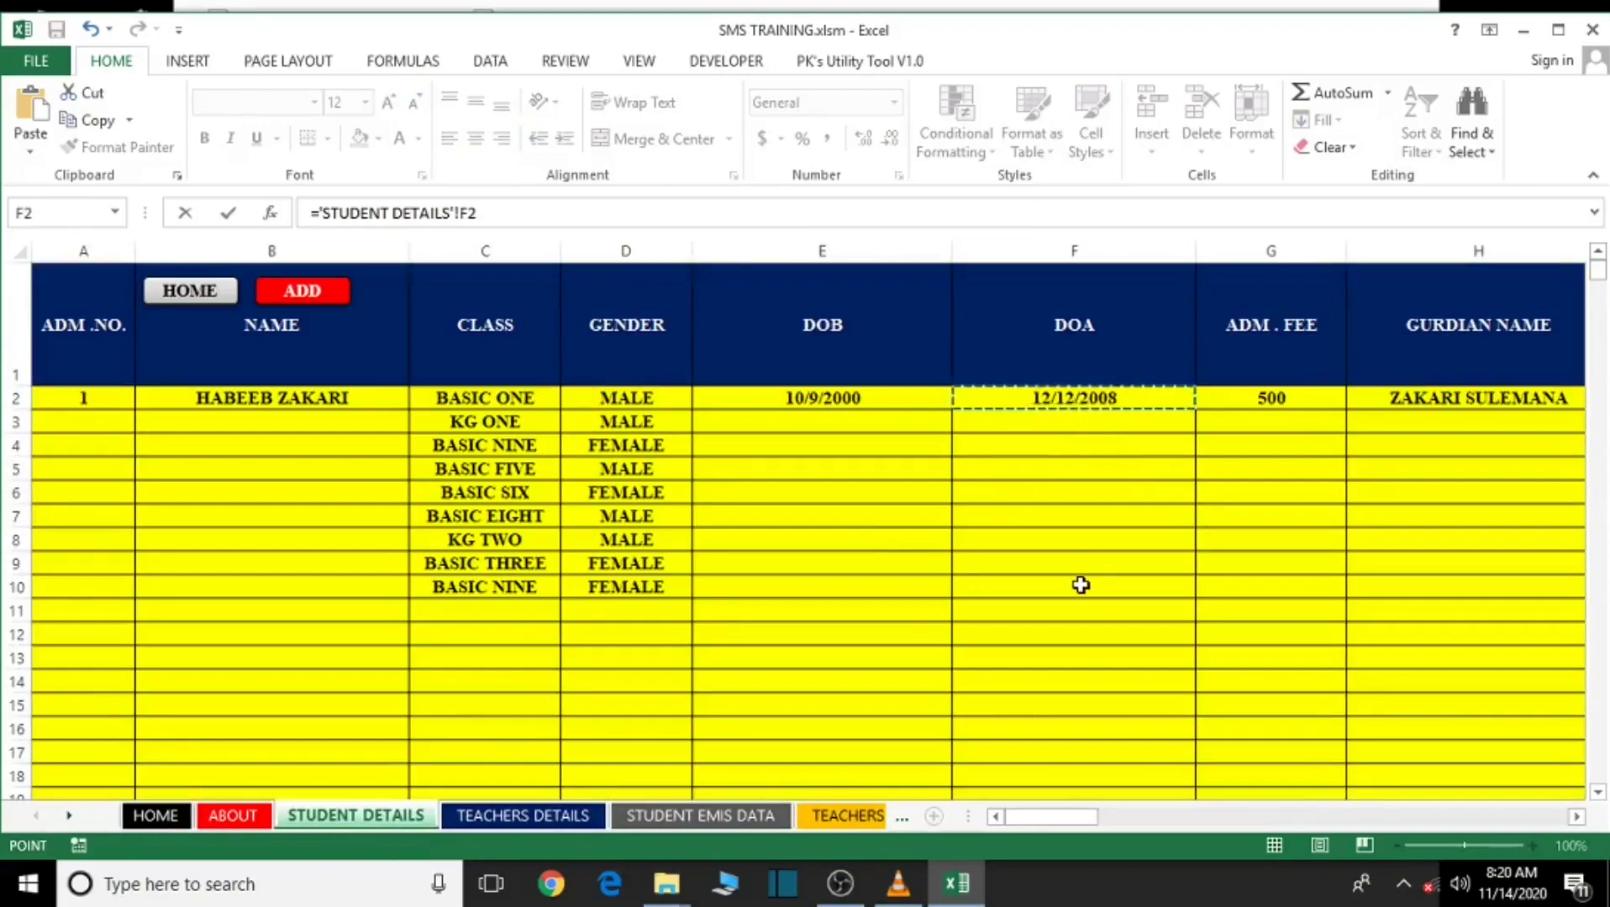
key("Return")
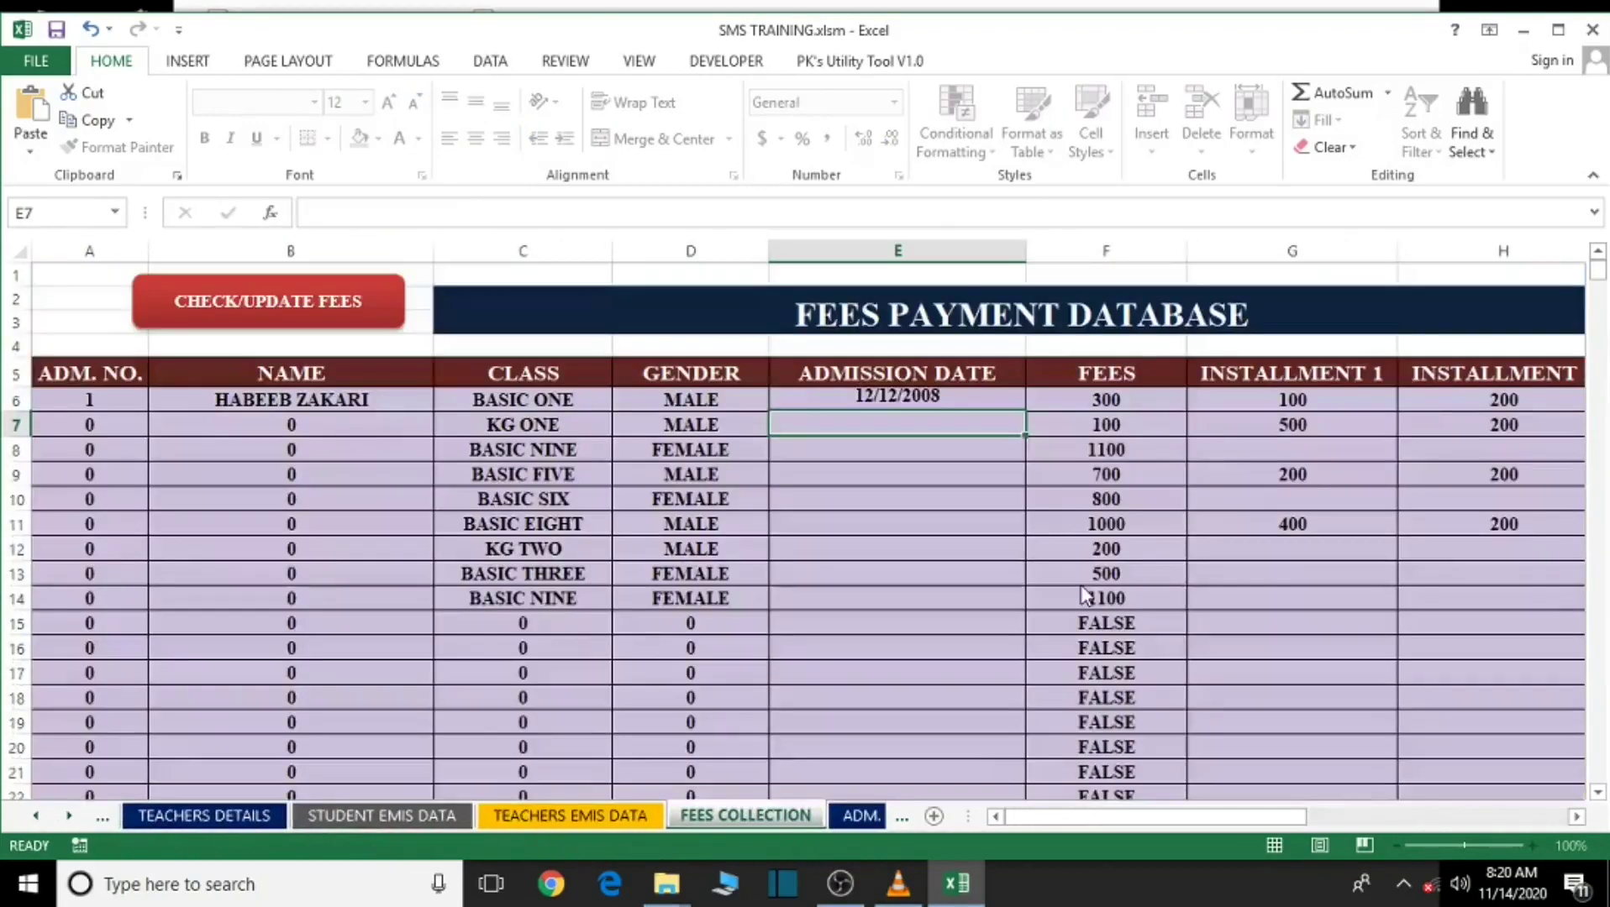
Step: Copy the E6 date link down the whole ADMISSION DATE column and check E11
left_click(976, 405)
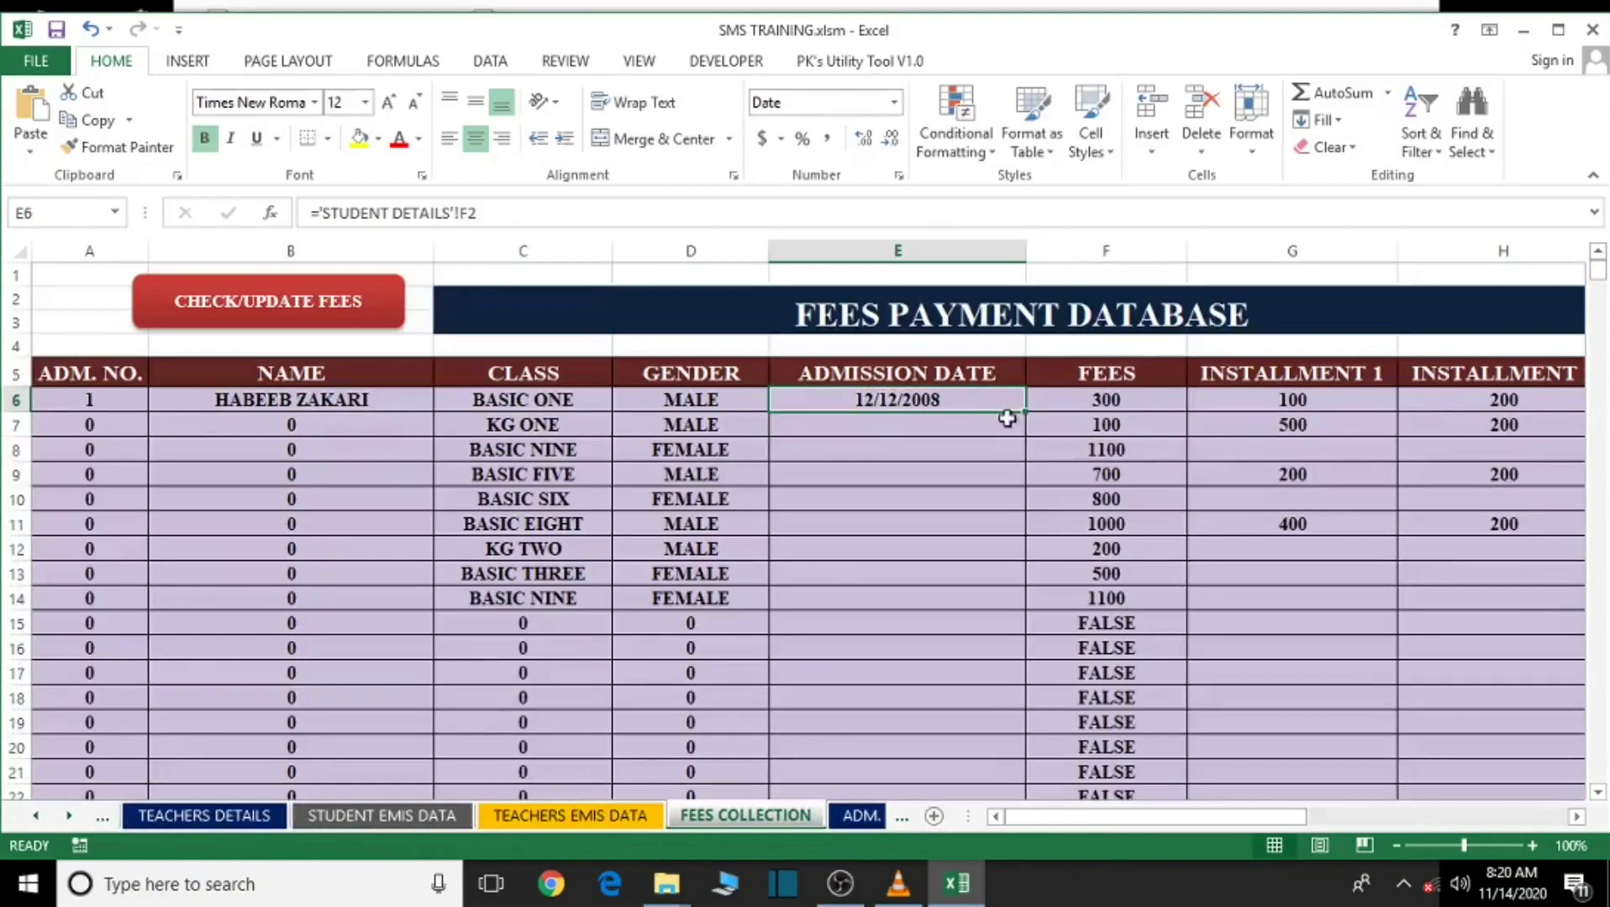
double_click(1025, 411)
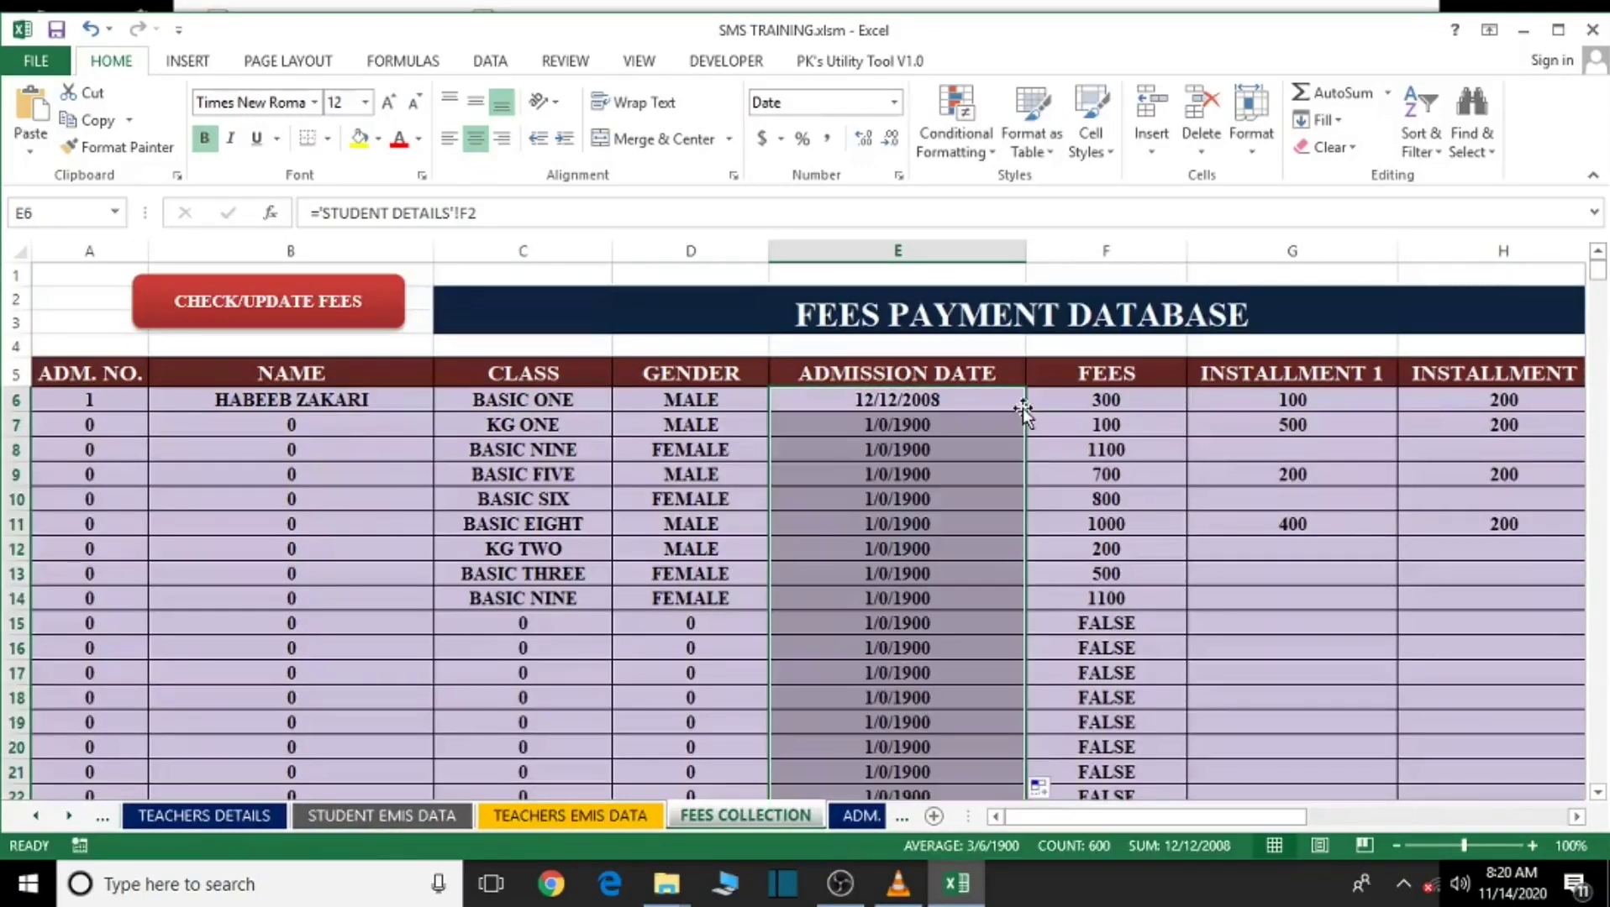
left_click(976, 521)
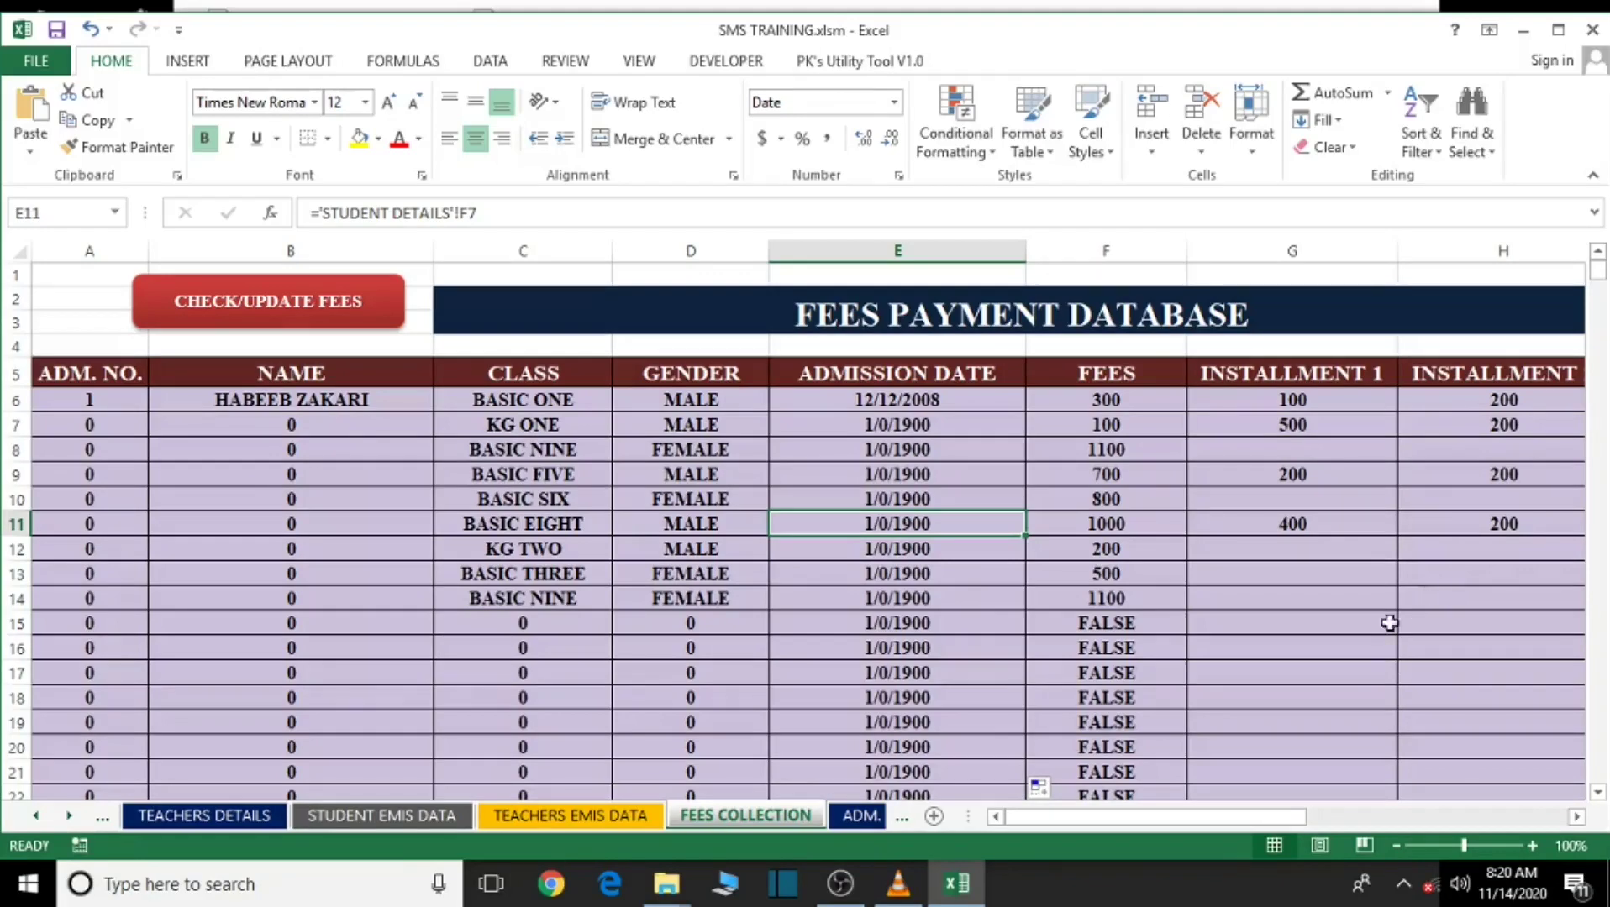
left_click(69, 816)
Step: Look up admission number 1 on the FEES RECIEPT sheet
left_click(68, 816)
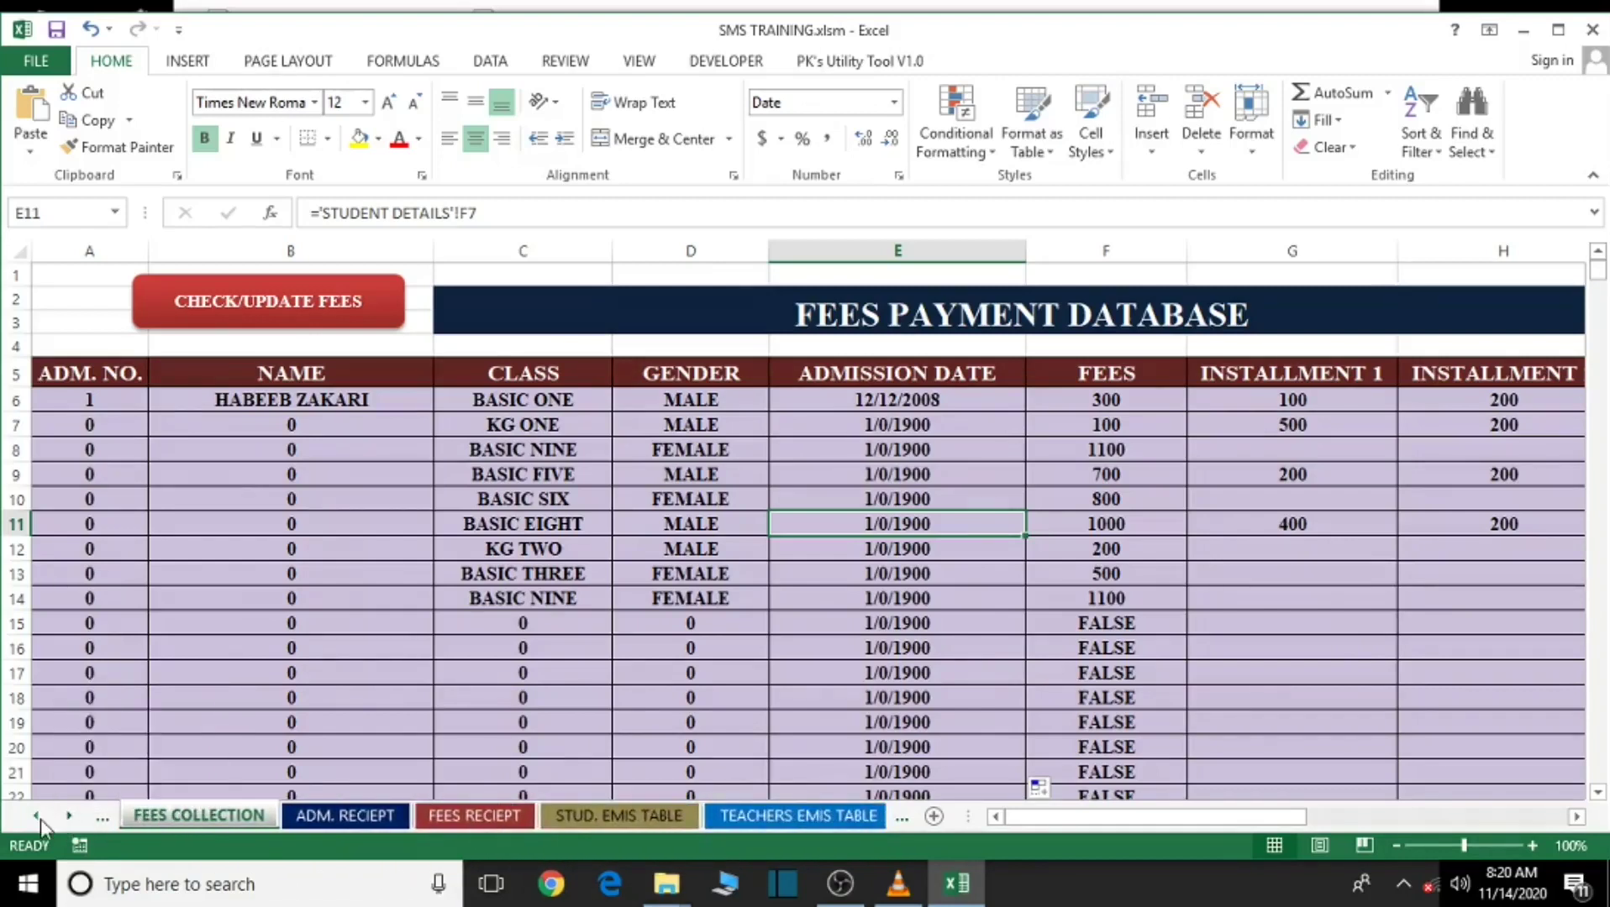
left_click(482, 821)
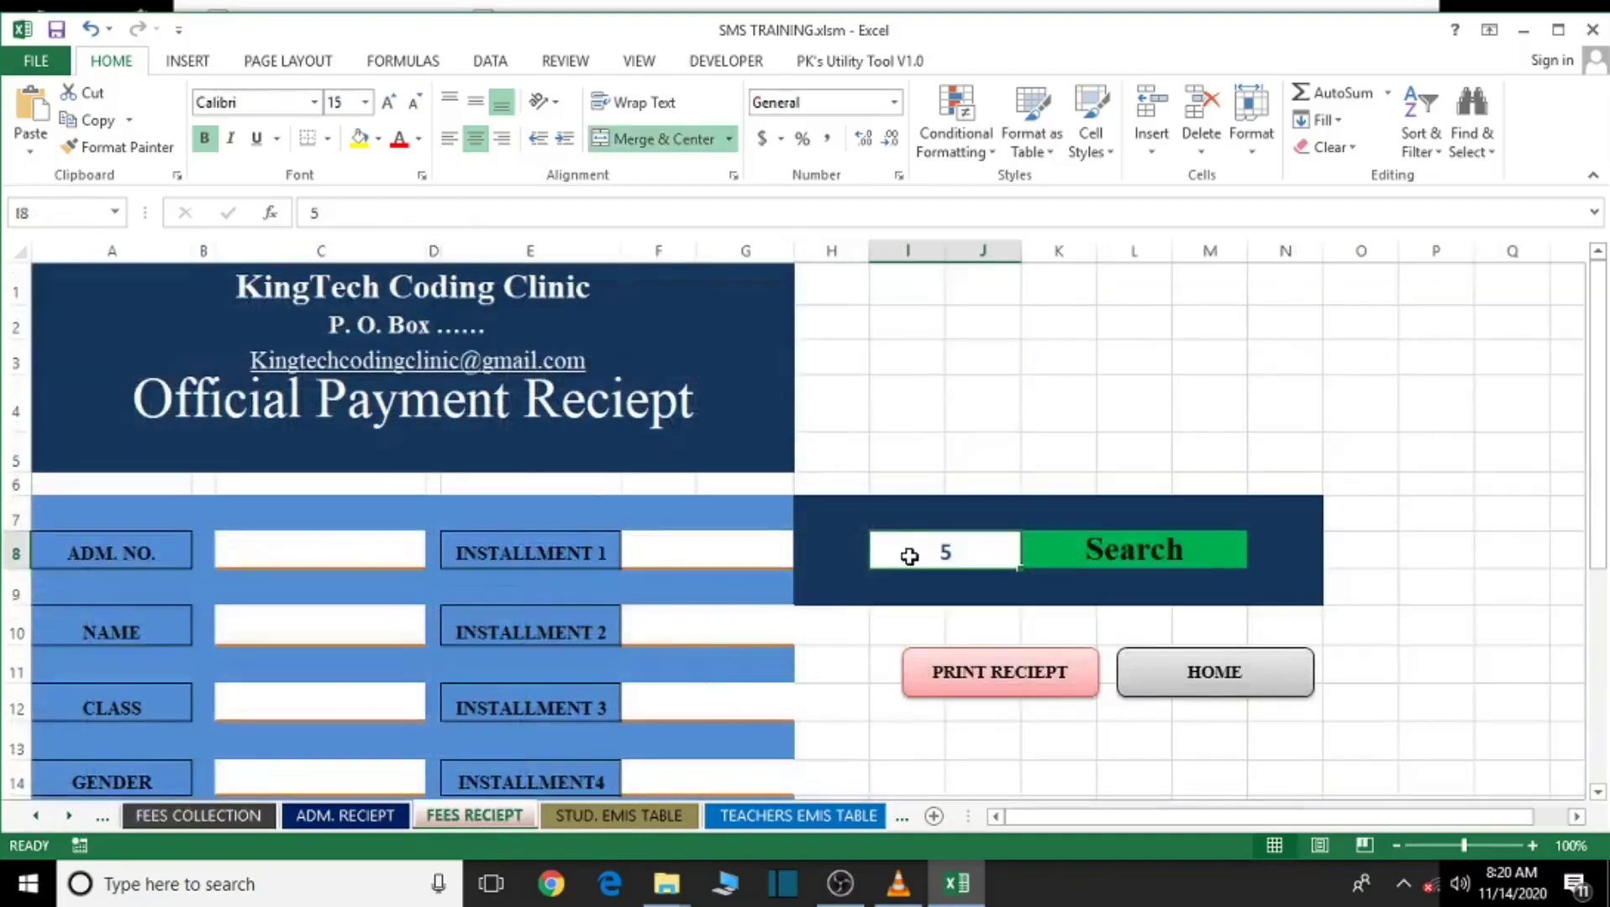
type("1")
left_click(1088, 561)
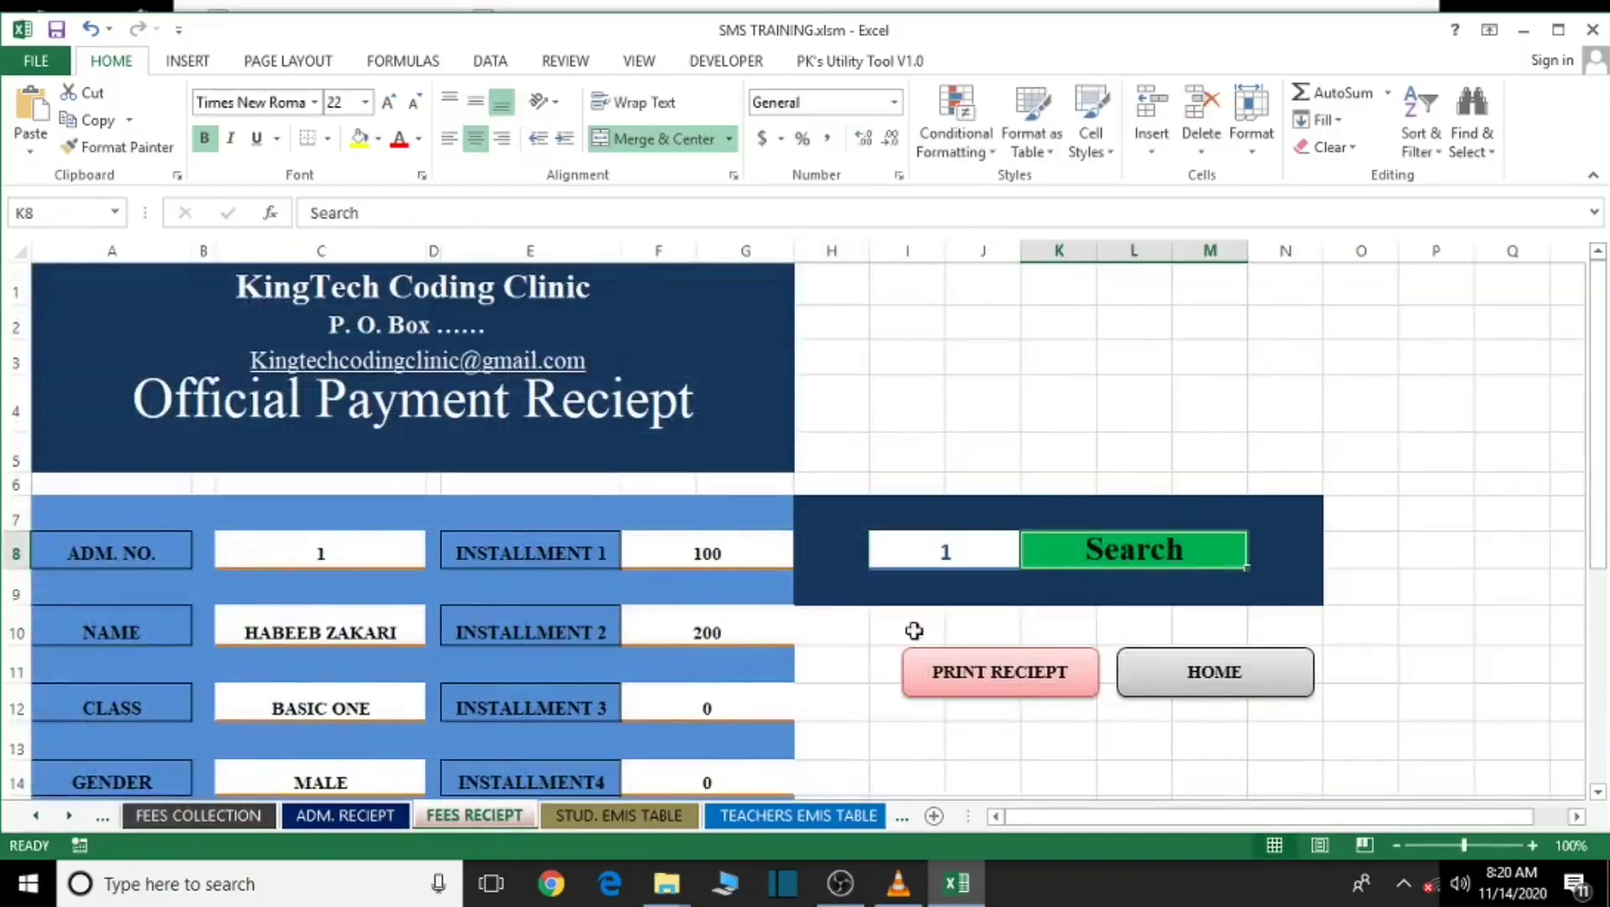
scroll(641, 715, "down", 1)
scroll(641, 715, "down", 2)
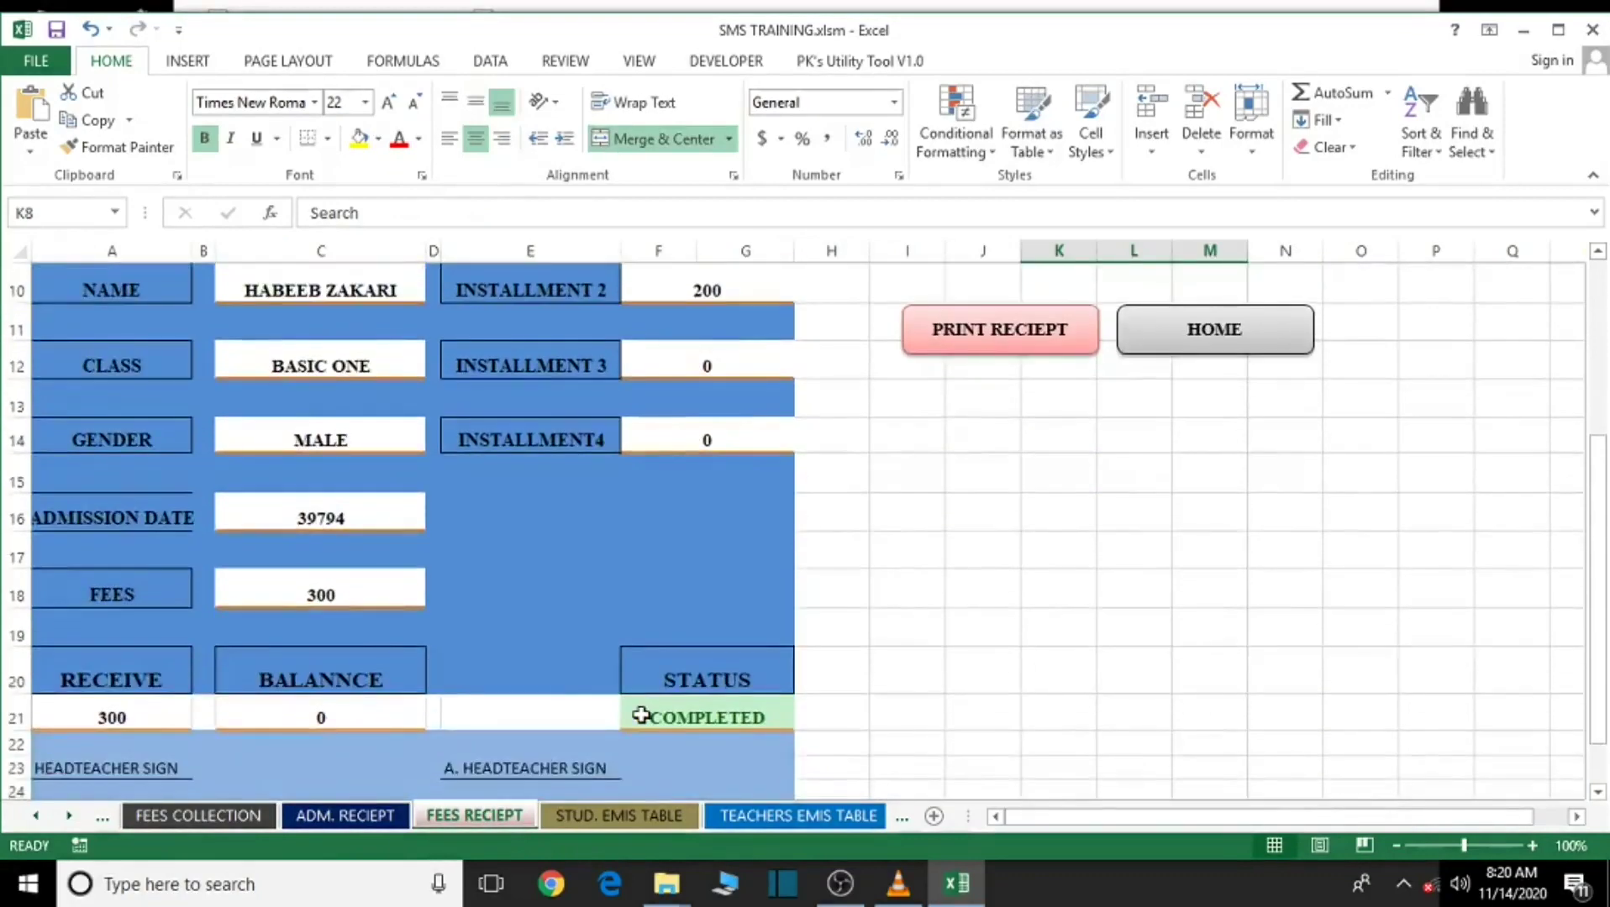
scroll(516, 724, "up", 1)
Step: Format the admission date cell C16 as Short Date and save the workbook
left_click(349, 631)
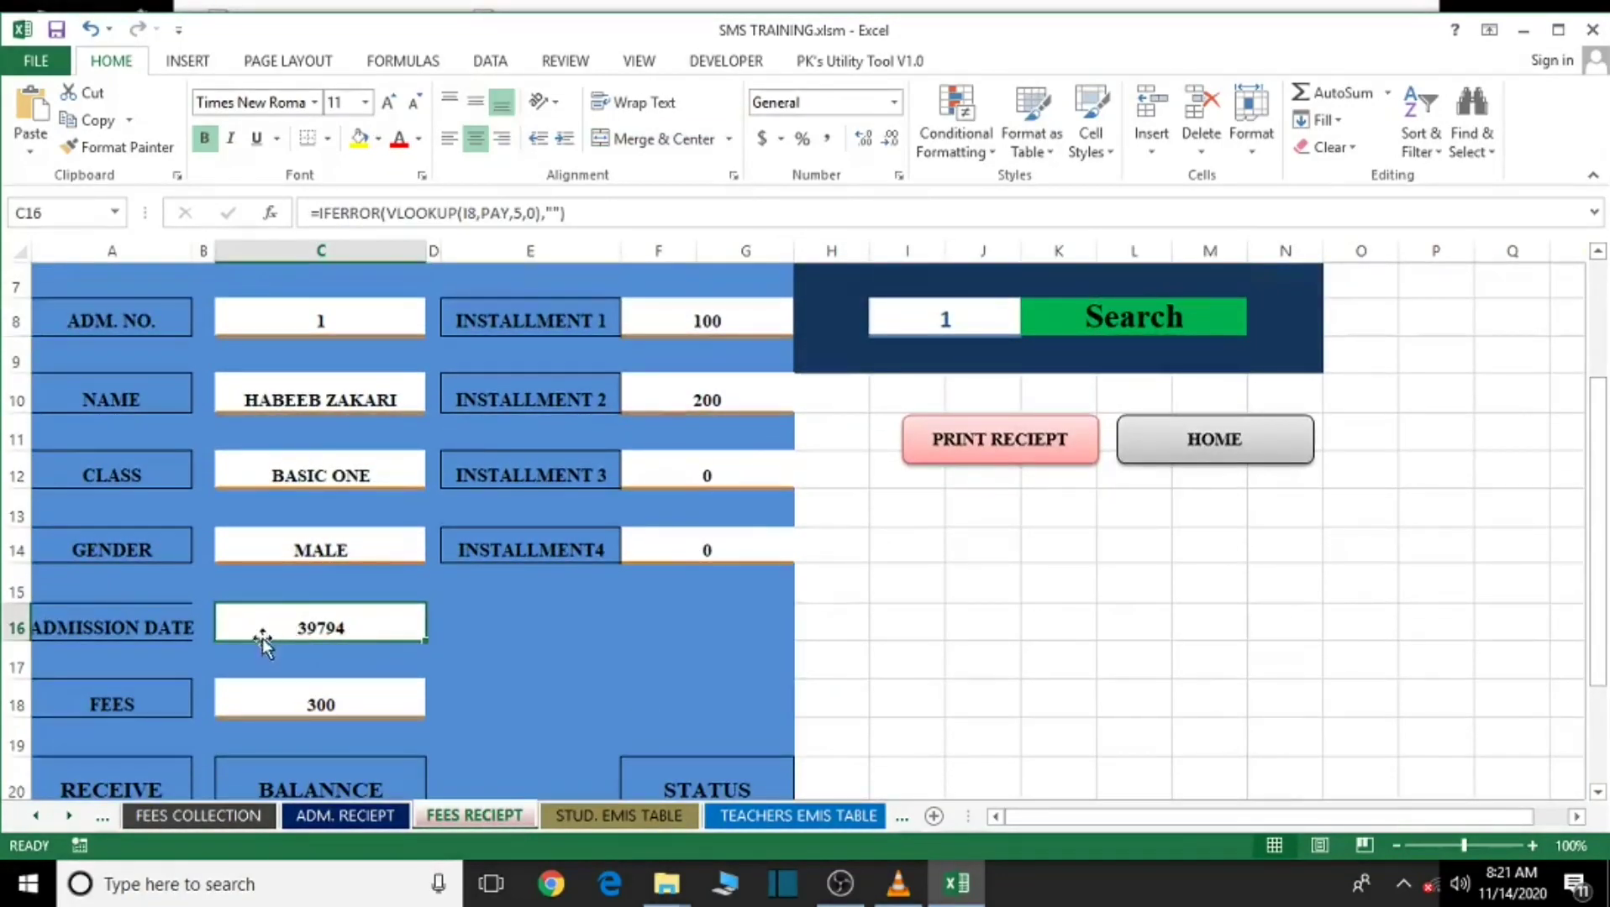
left_click(894, 102)
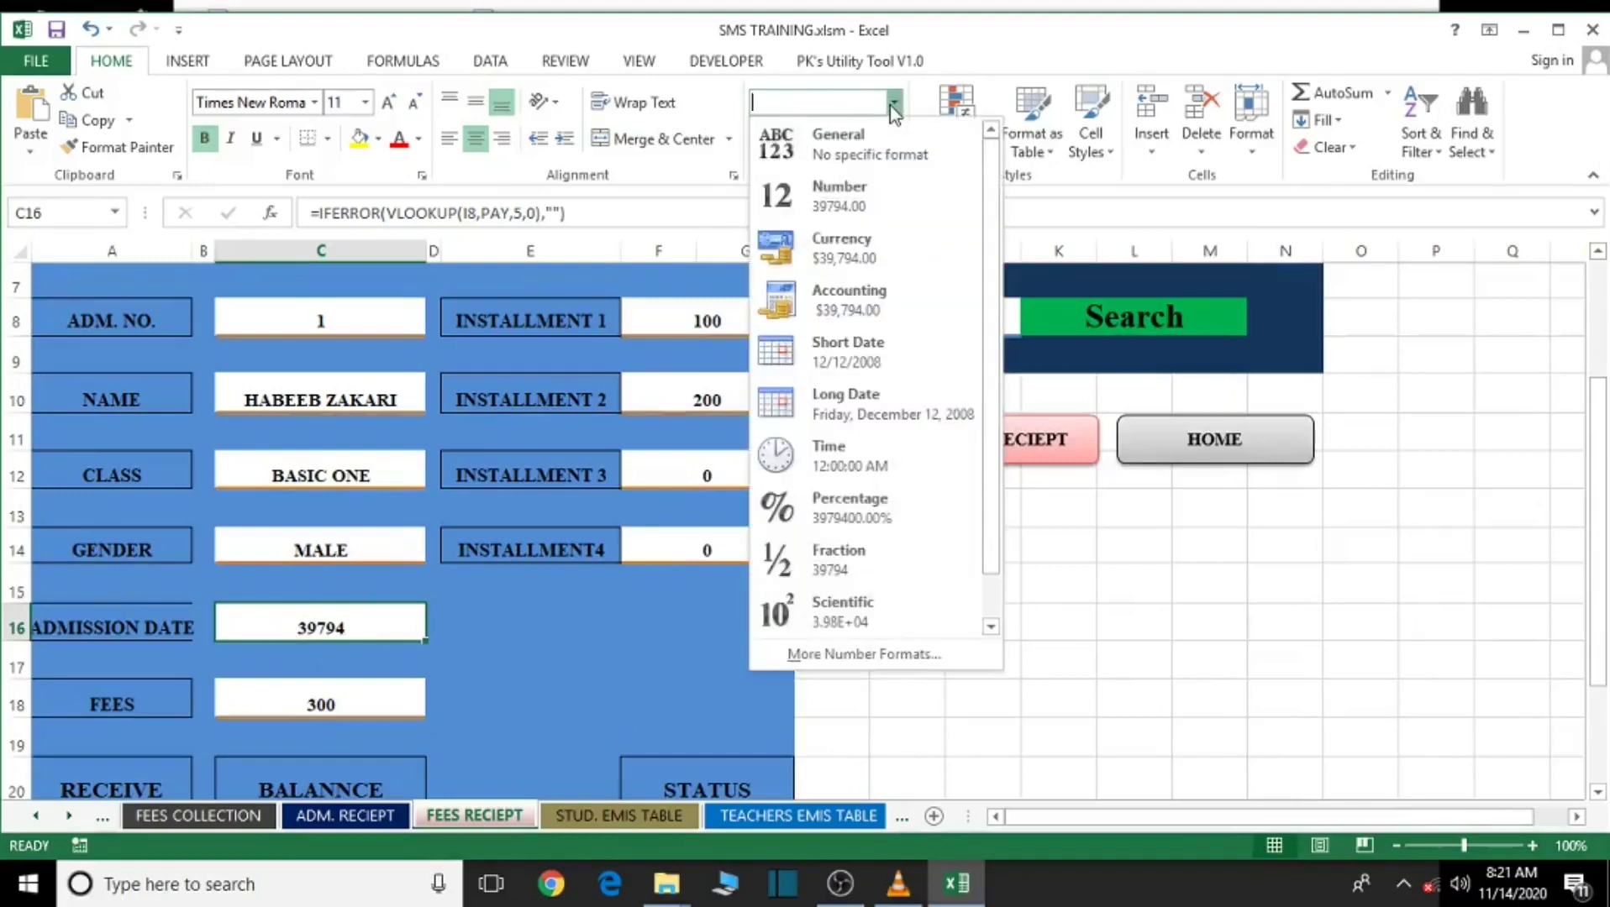
left_click(850, 350)
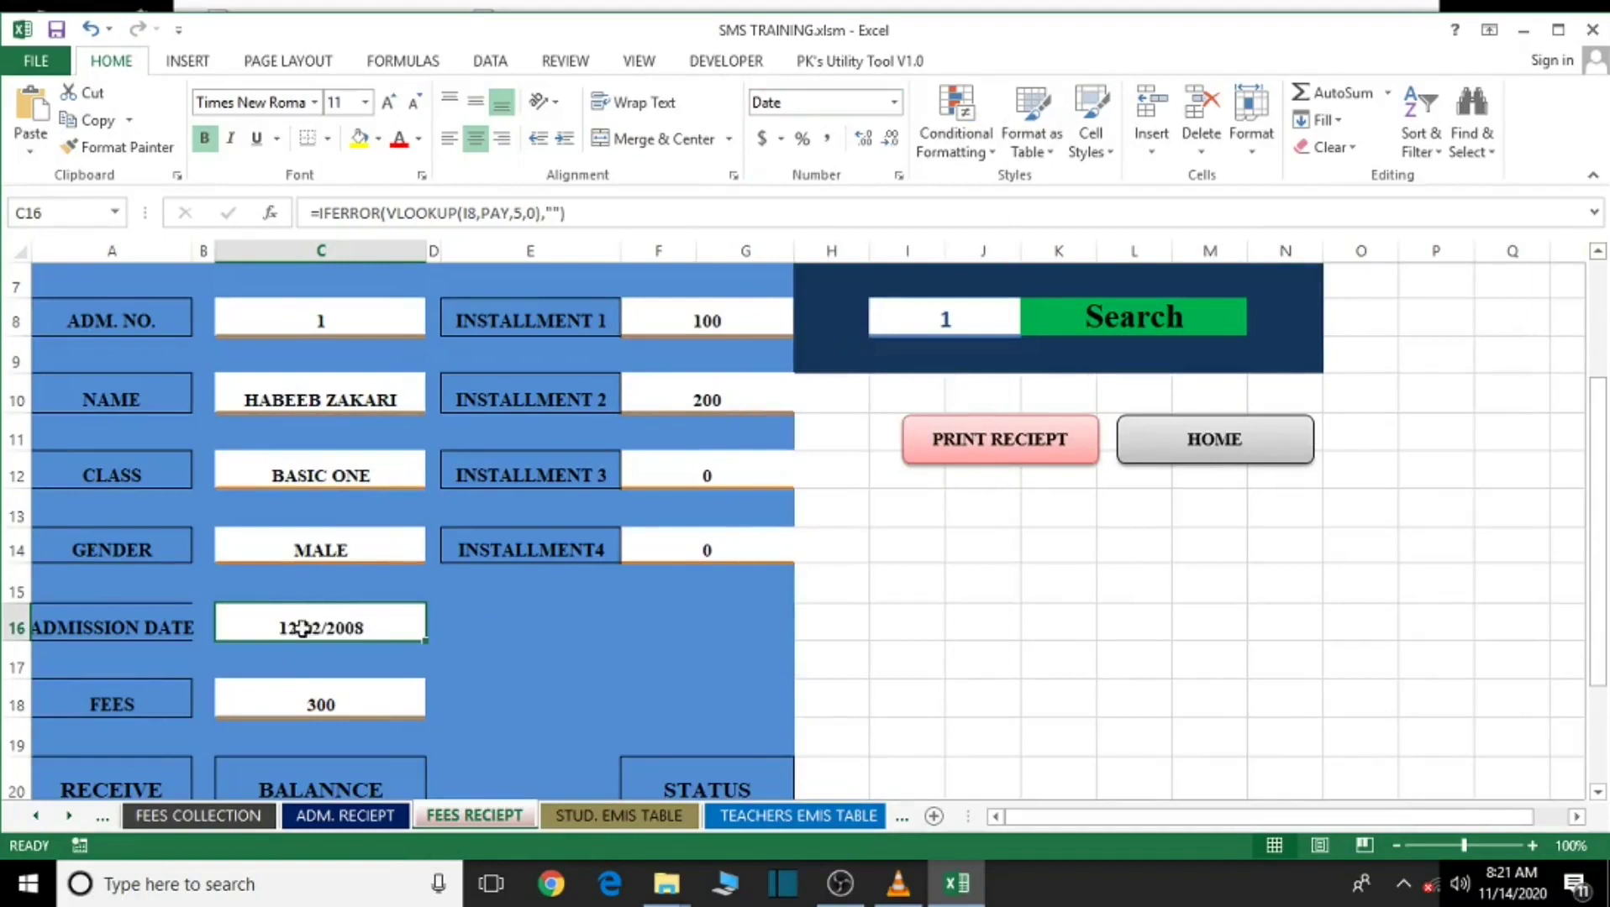
key("ctrl+s")
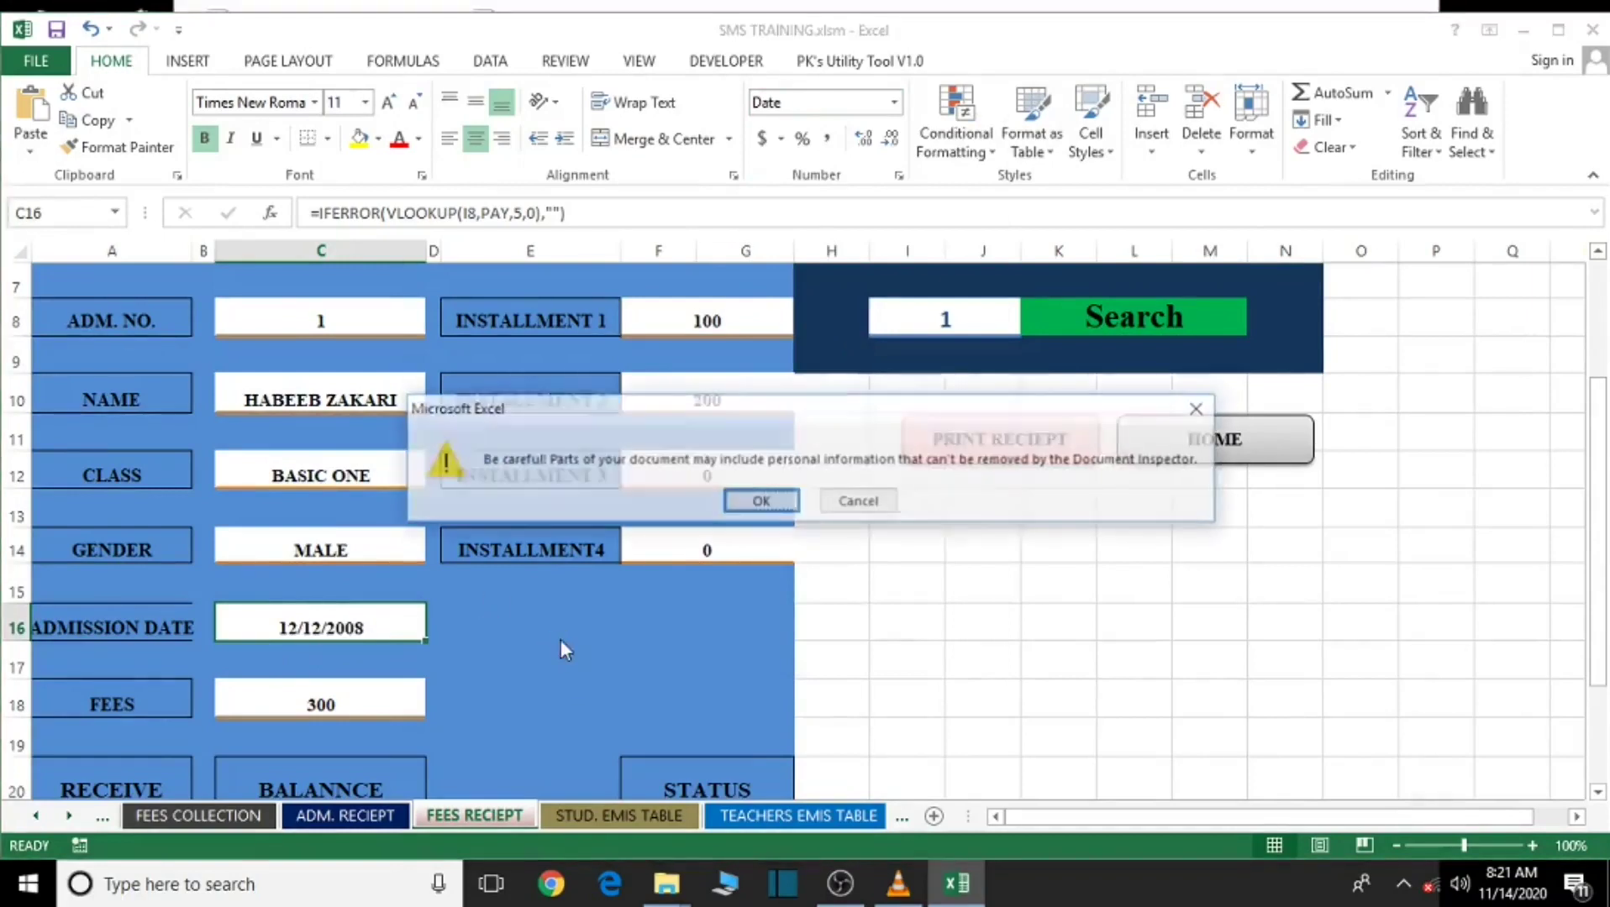
left_click(745, 500)
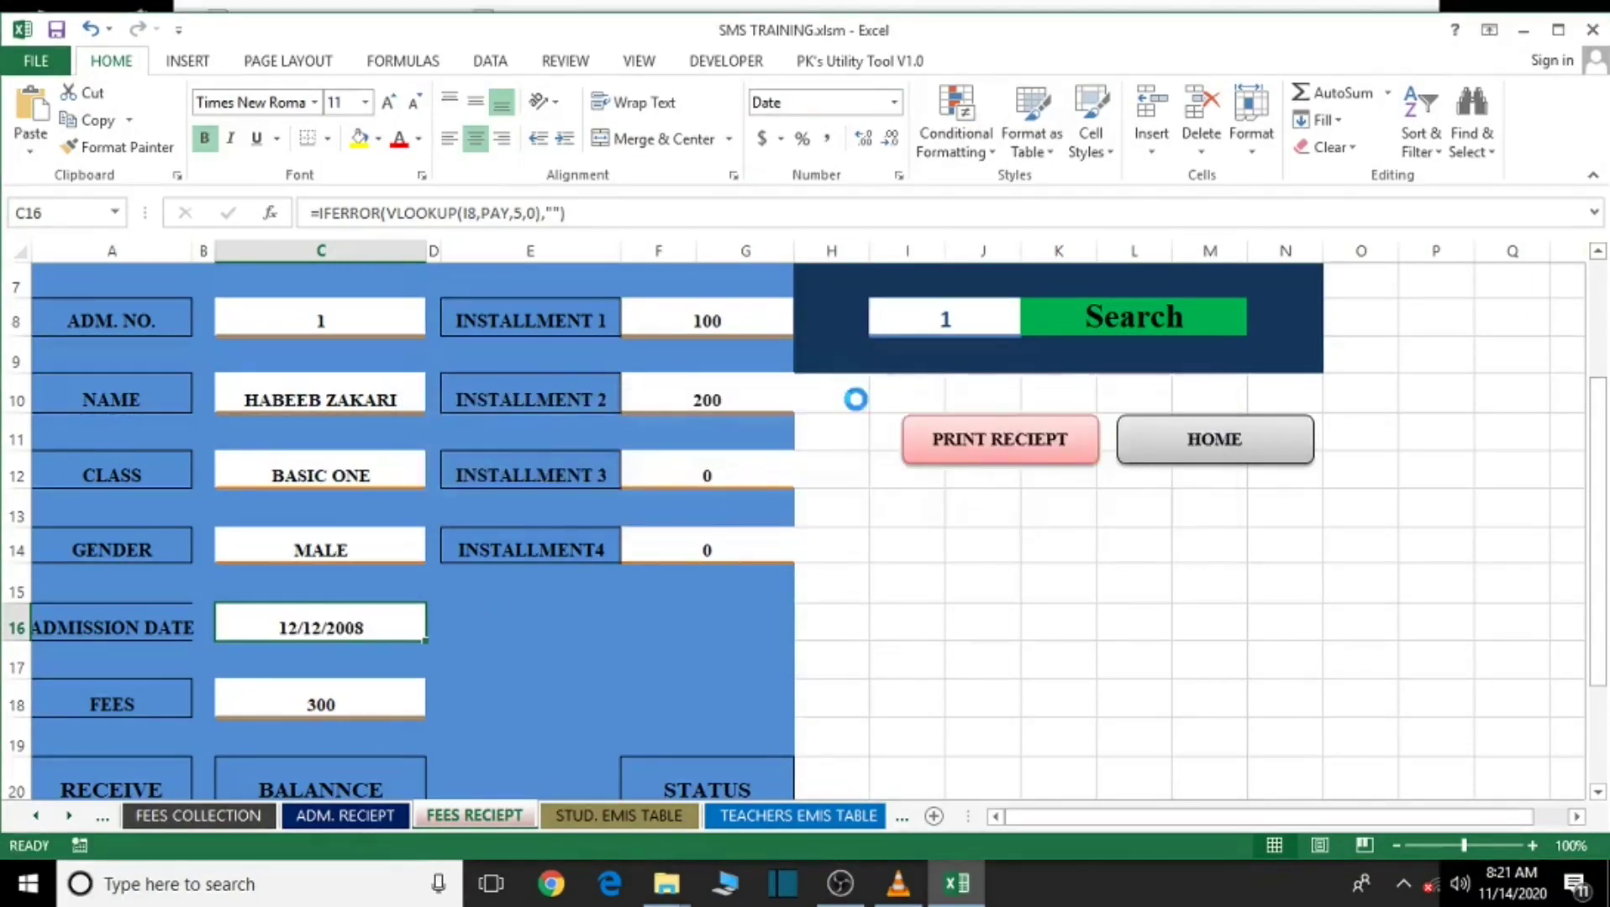
Step: Look up admission number 2 on the receipt, then return to FEES COLLECTION
left_click(945, 317)
type("2")
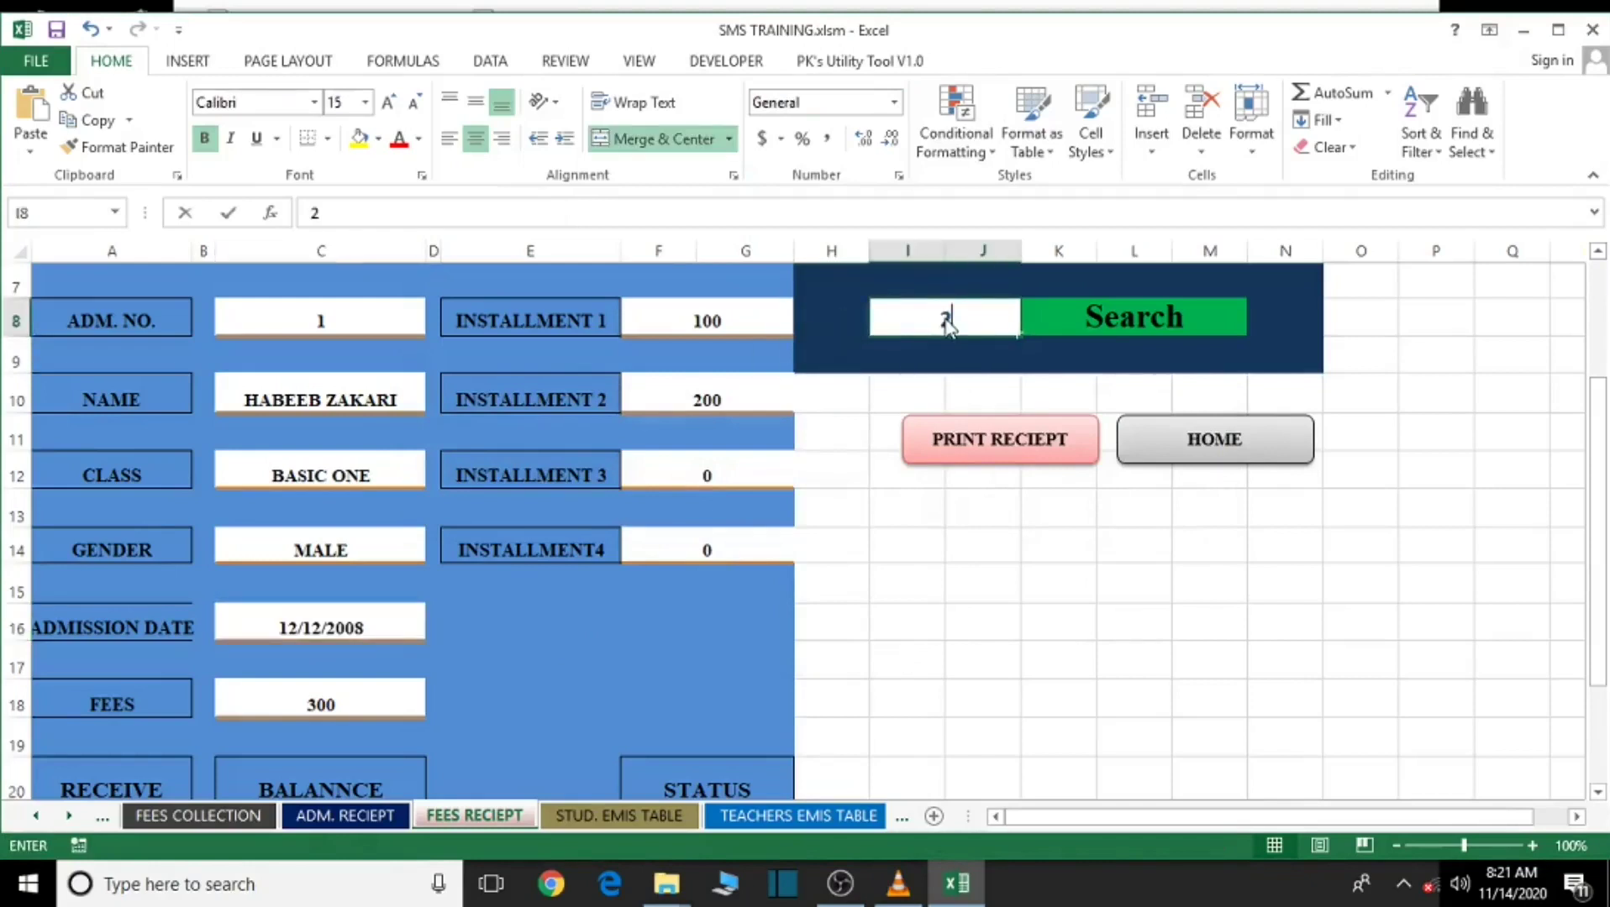
left_click(1125, 317)
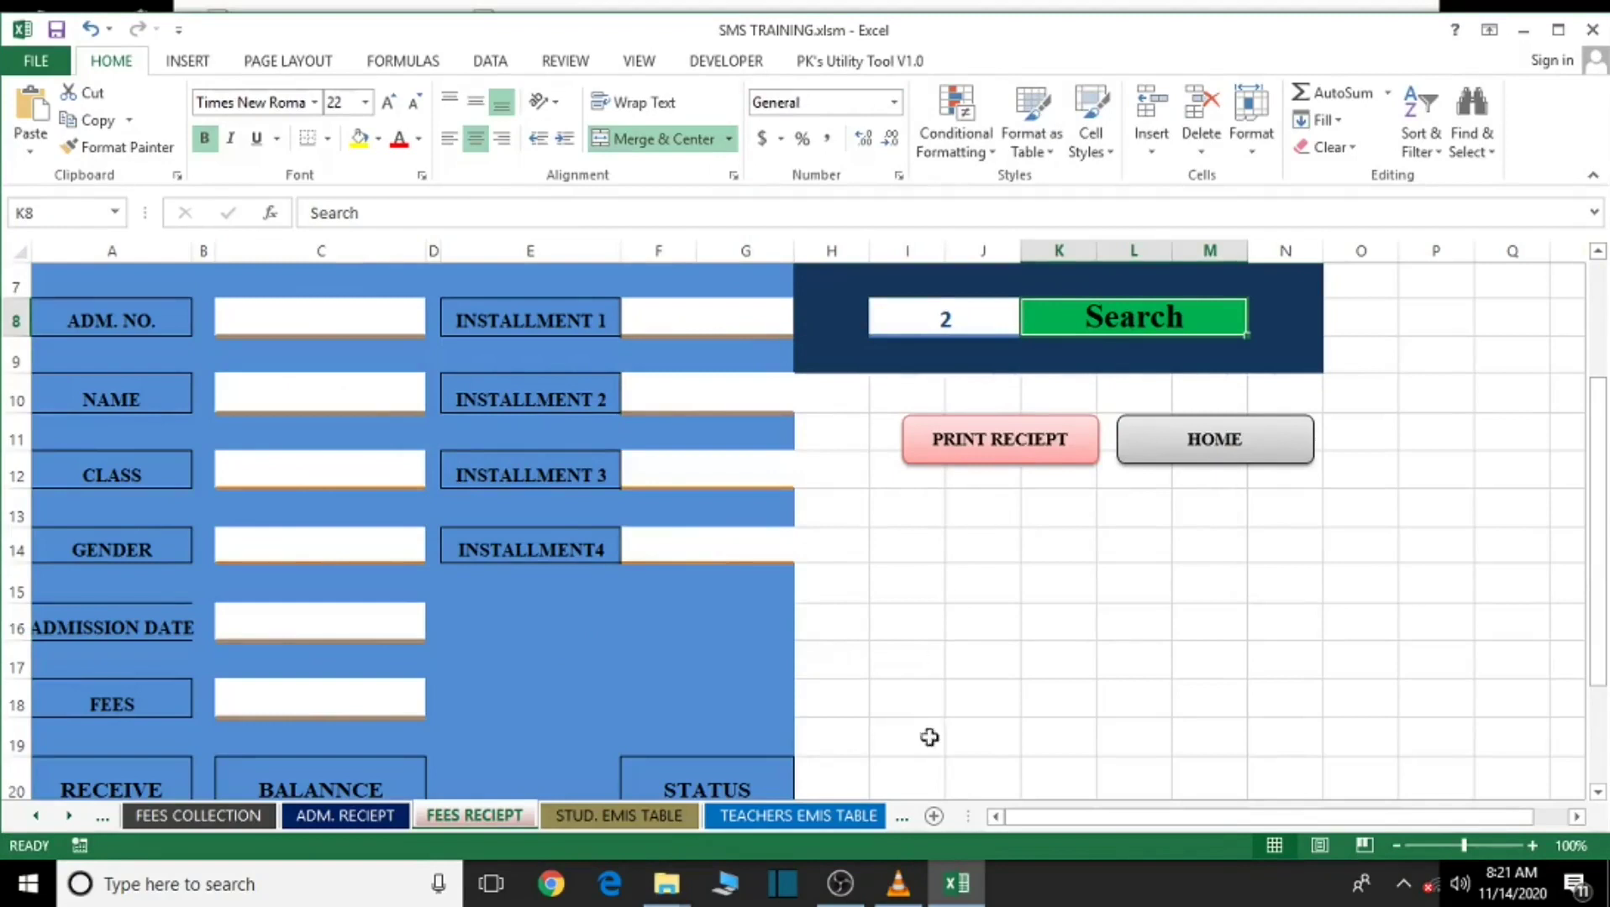
left_click(197, 815)
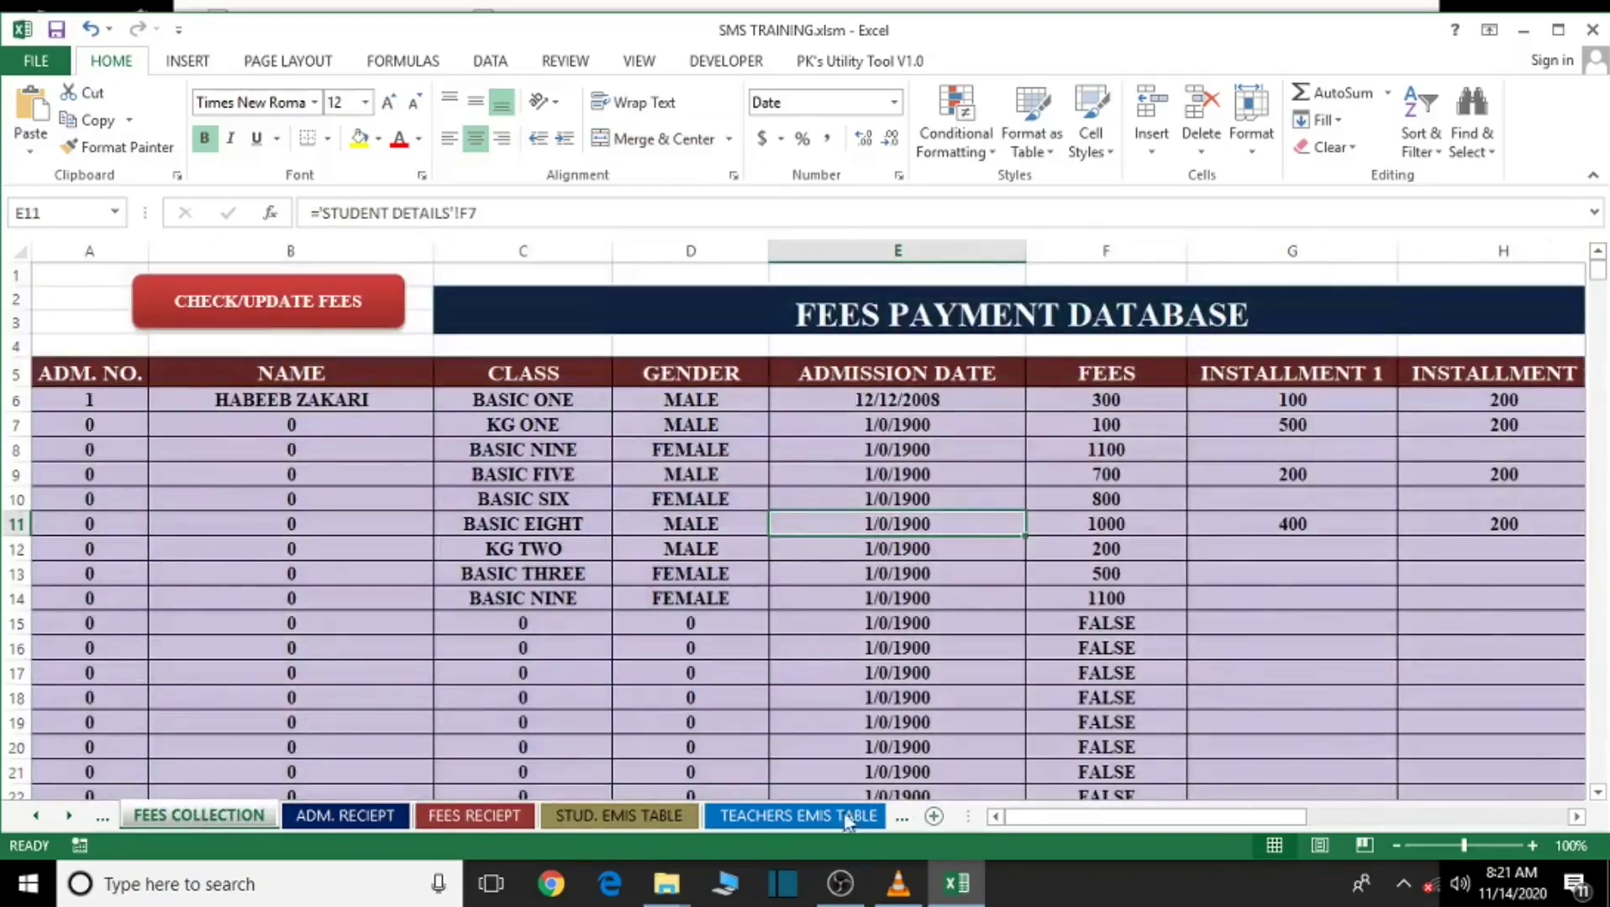
Step: On STUDENT DETAILS, enter admission number 2 in A3 and fill numbers 3 to 12 down column A
left_click(35, 815)
left_click(35, 815)
left_click(35, 815)
left_click(263, 819)
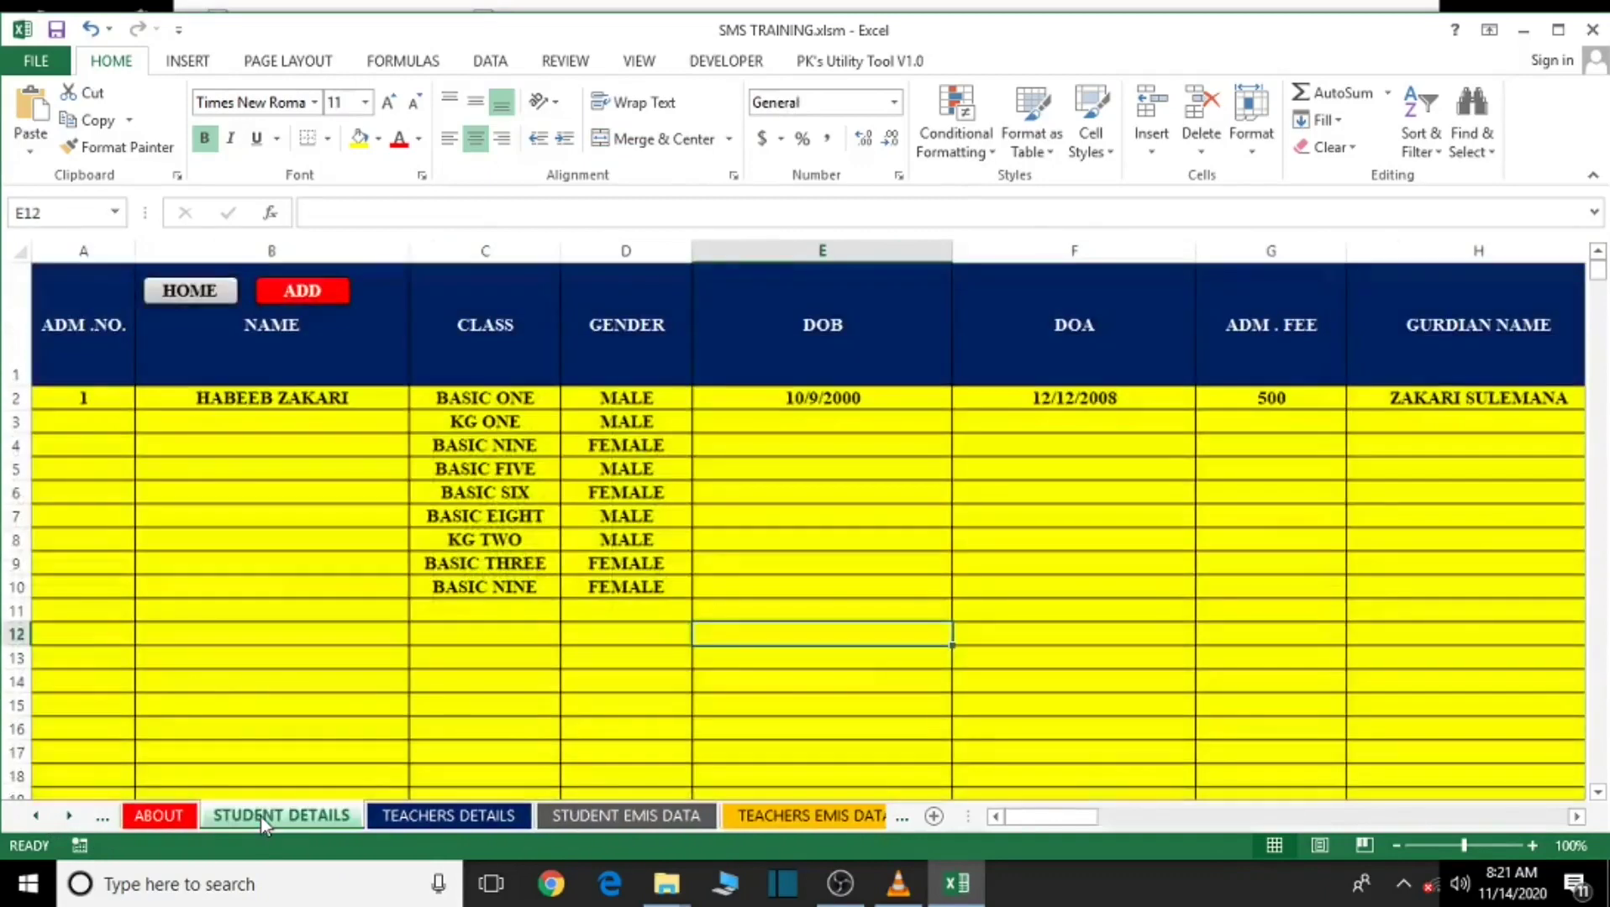
left_click(117, 424)
left_click(118, 403)
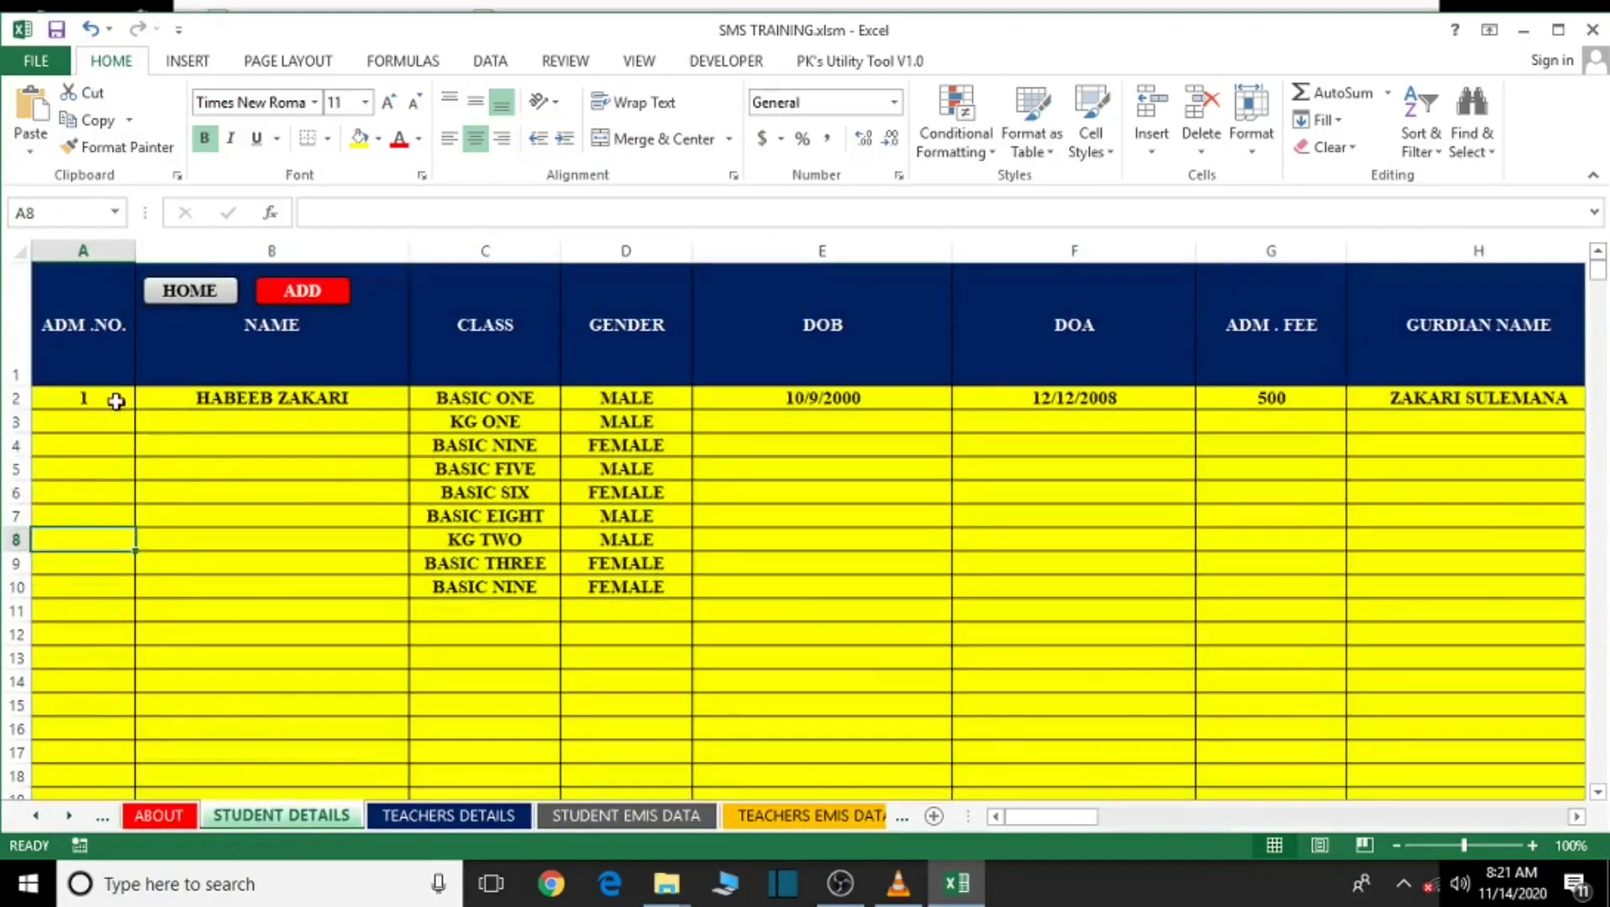
left_click(112, 423)
type("2")
left_click(132, 492)
left_click_drag(122, 398, 130, 674)
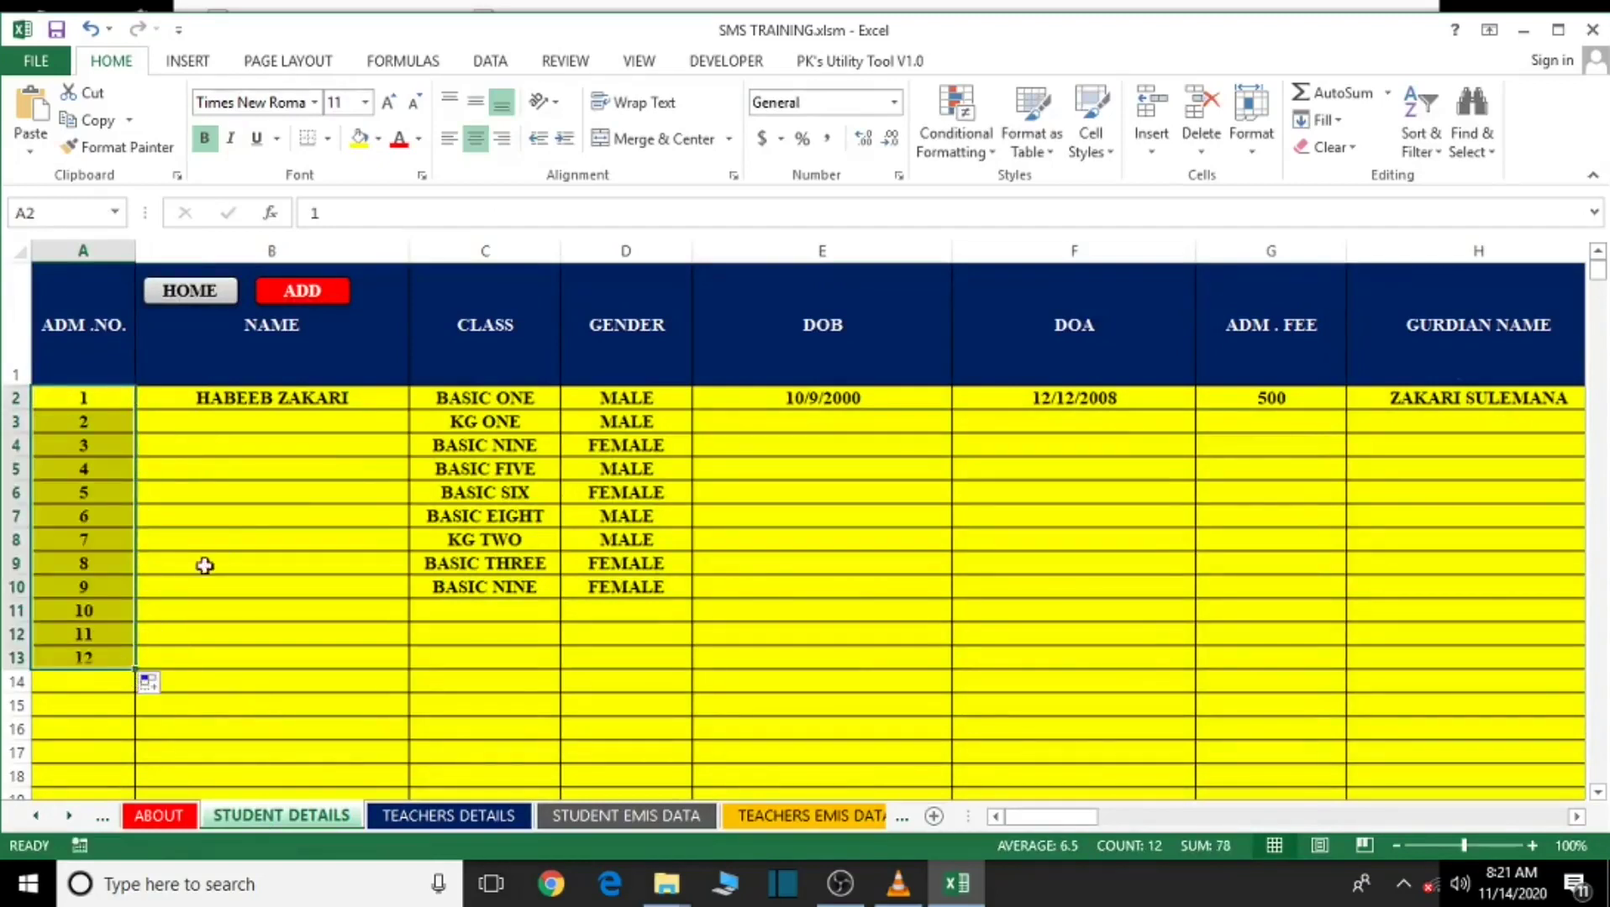
left_click(261, 427)
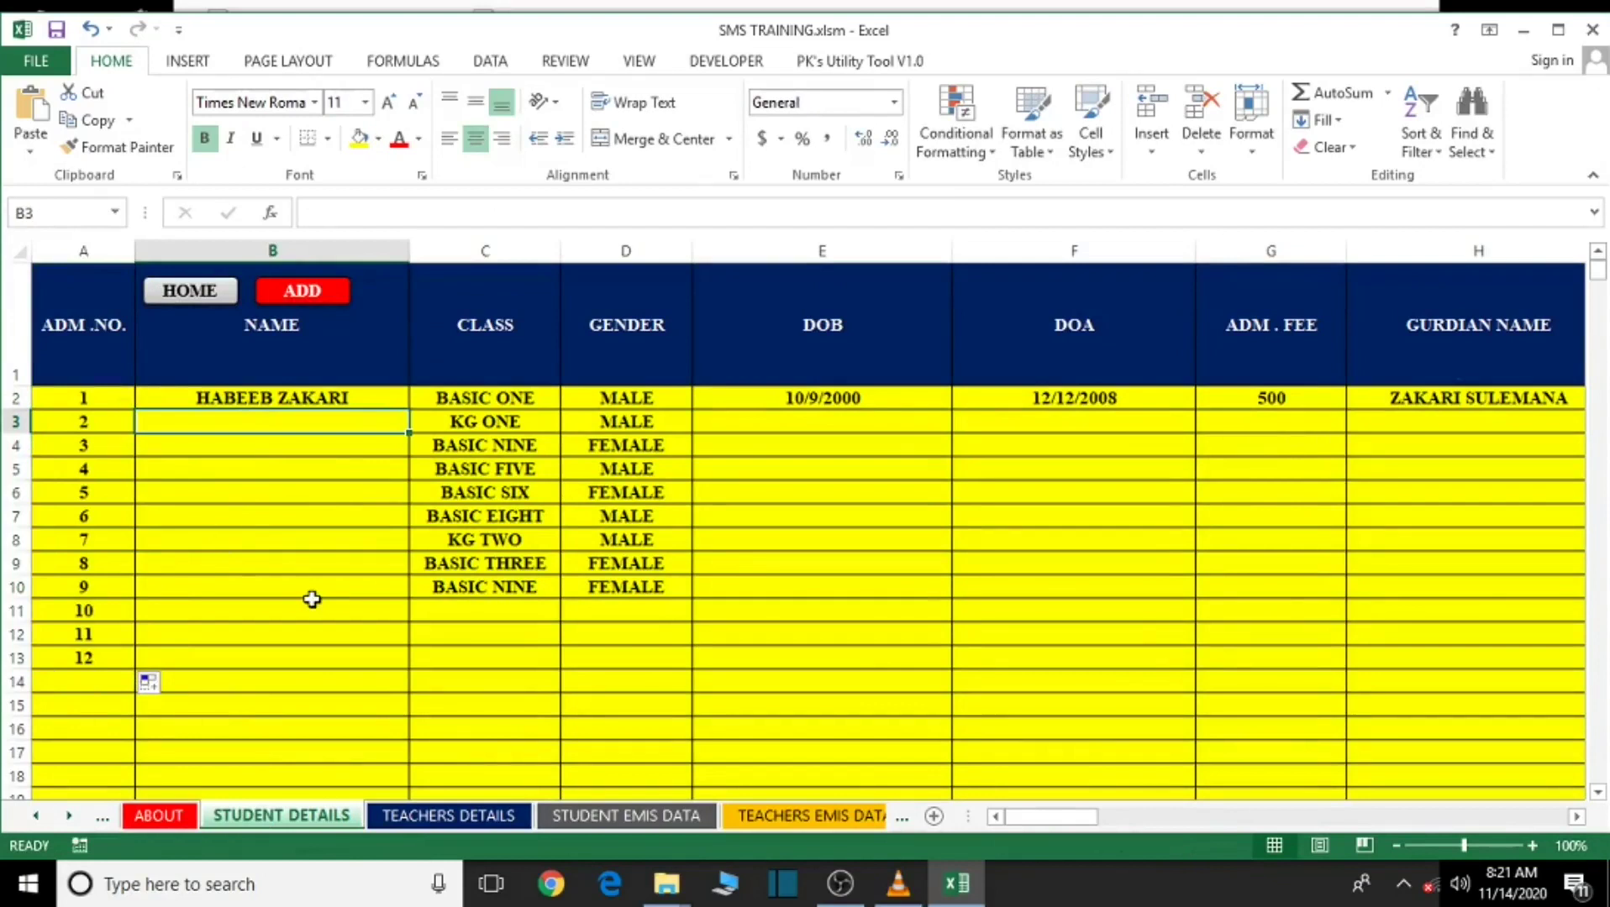
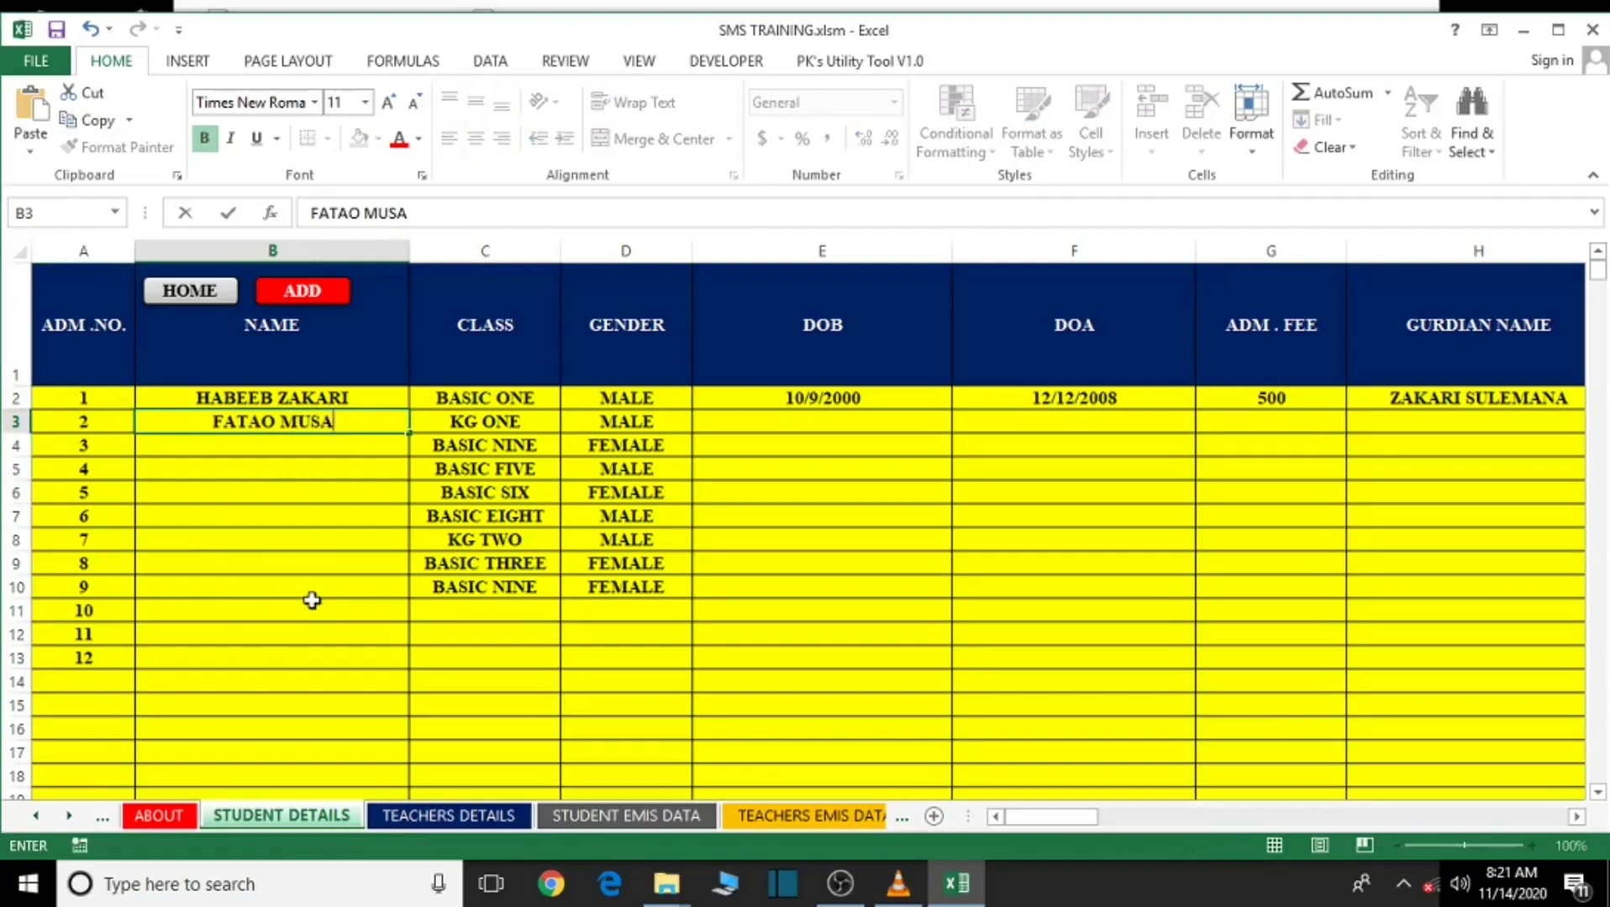
Step: Type the full names of students 2, 3 and 4 in the NAME column
key("Return")
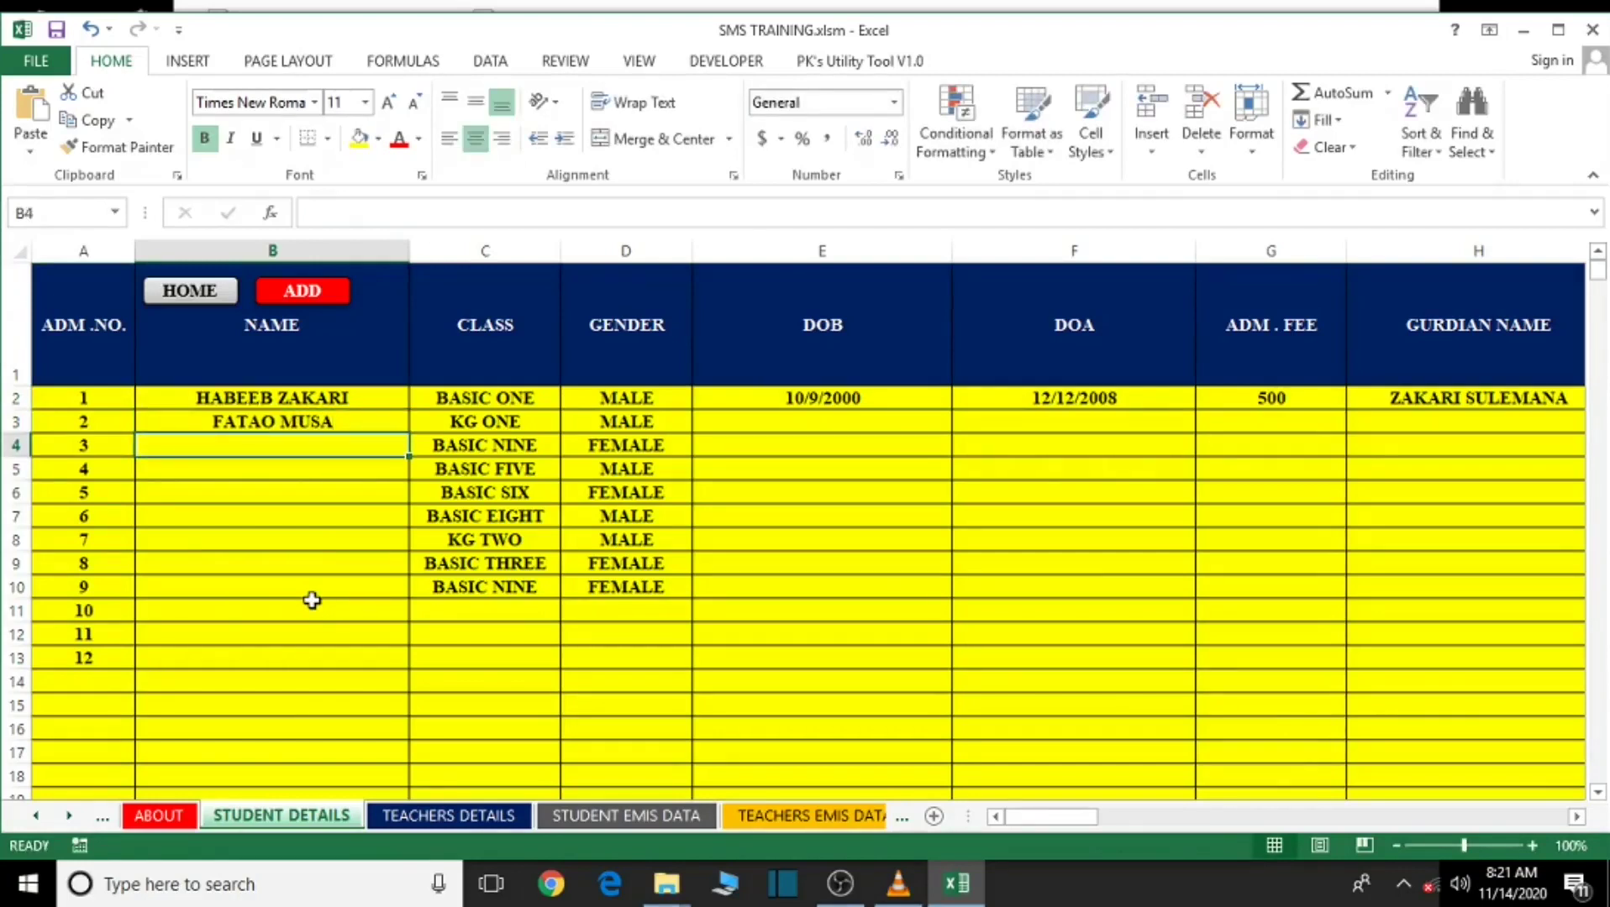
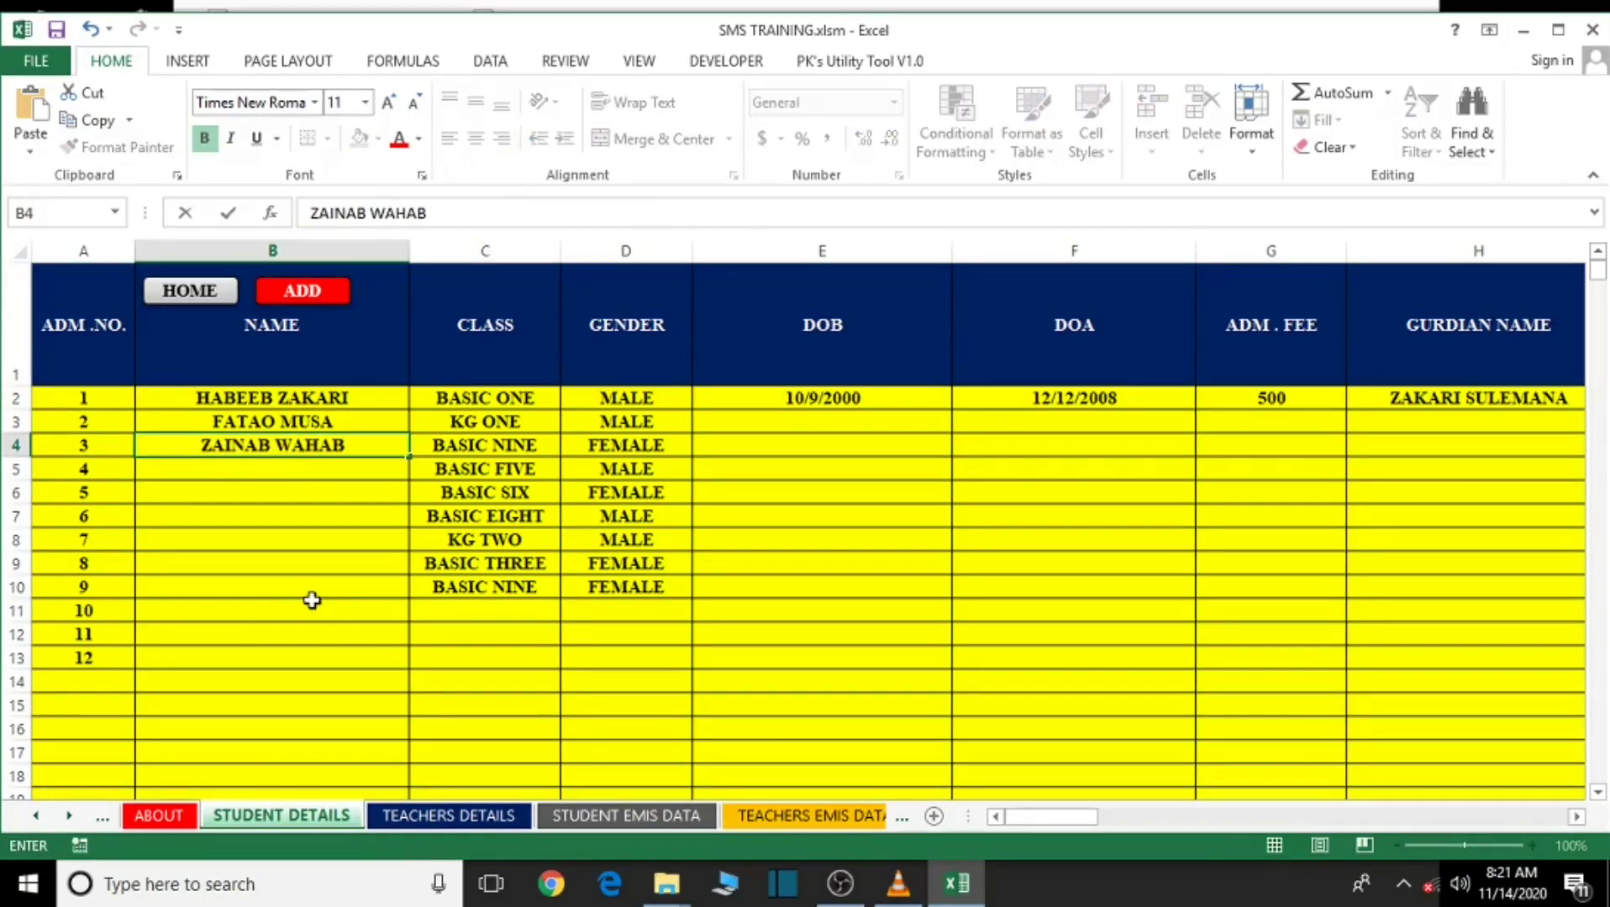
left_click(269, 468)
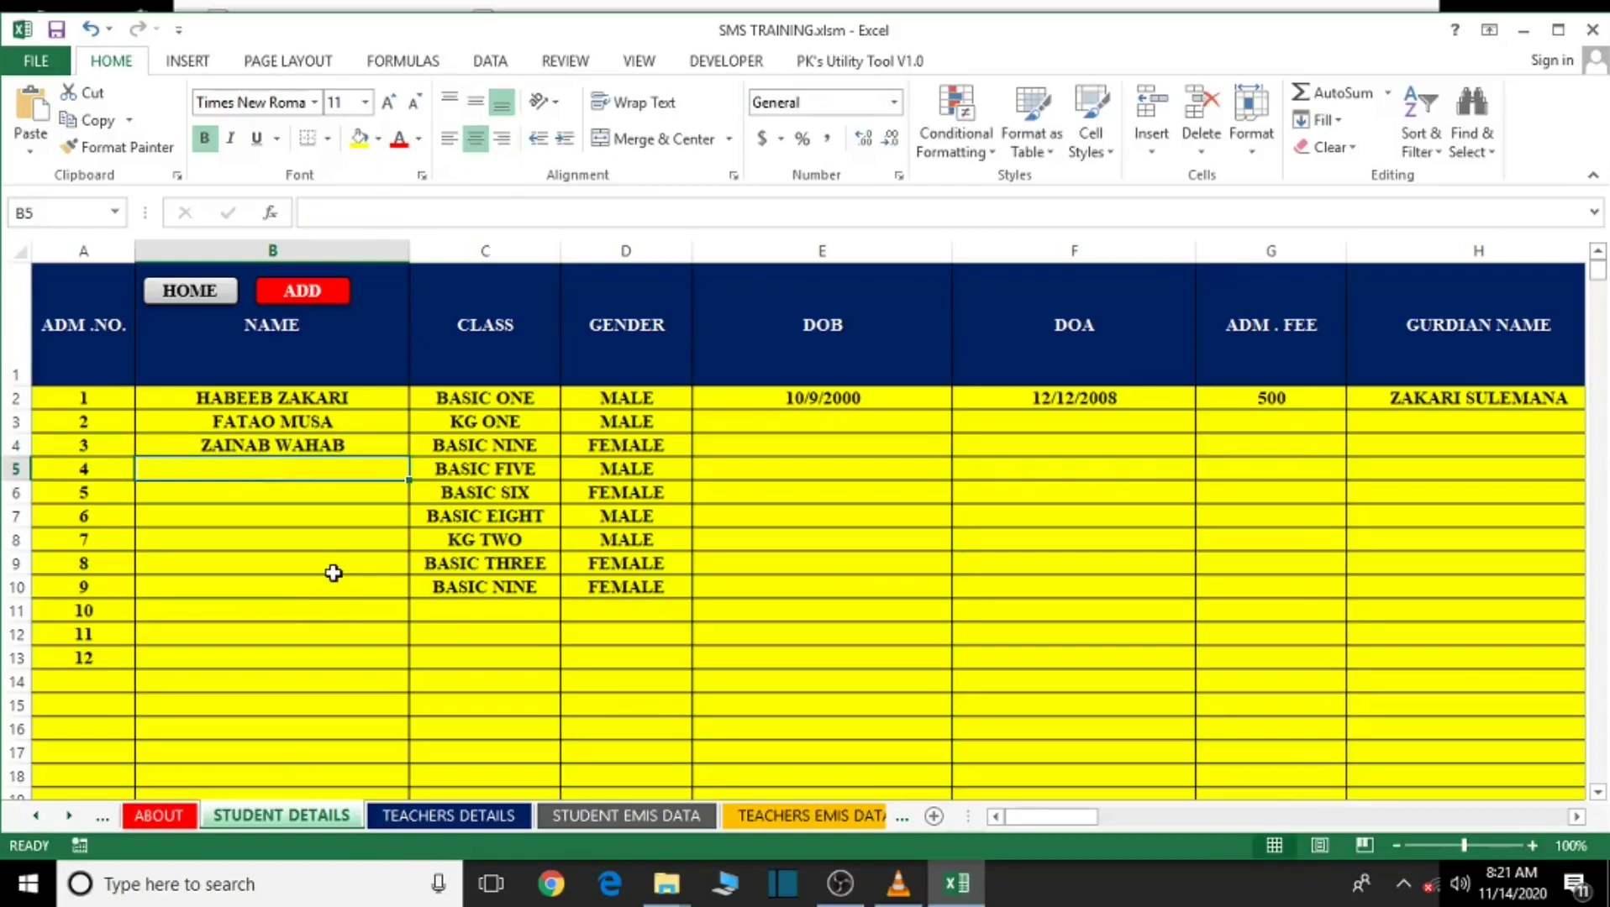
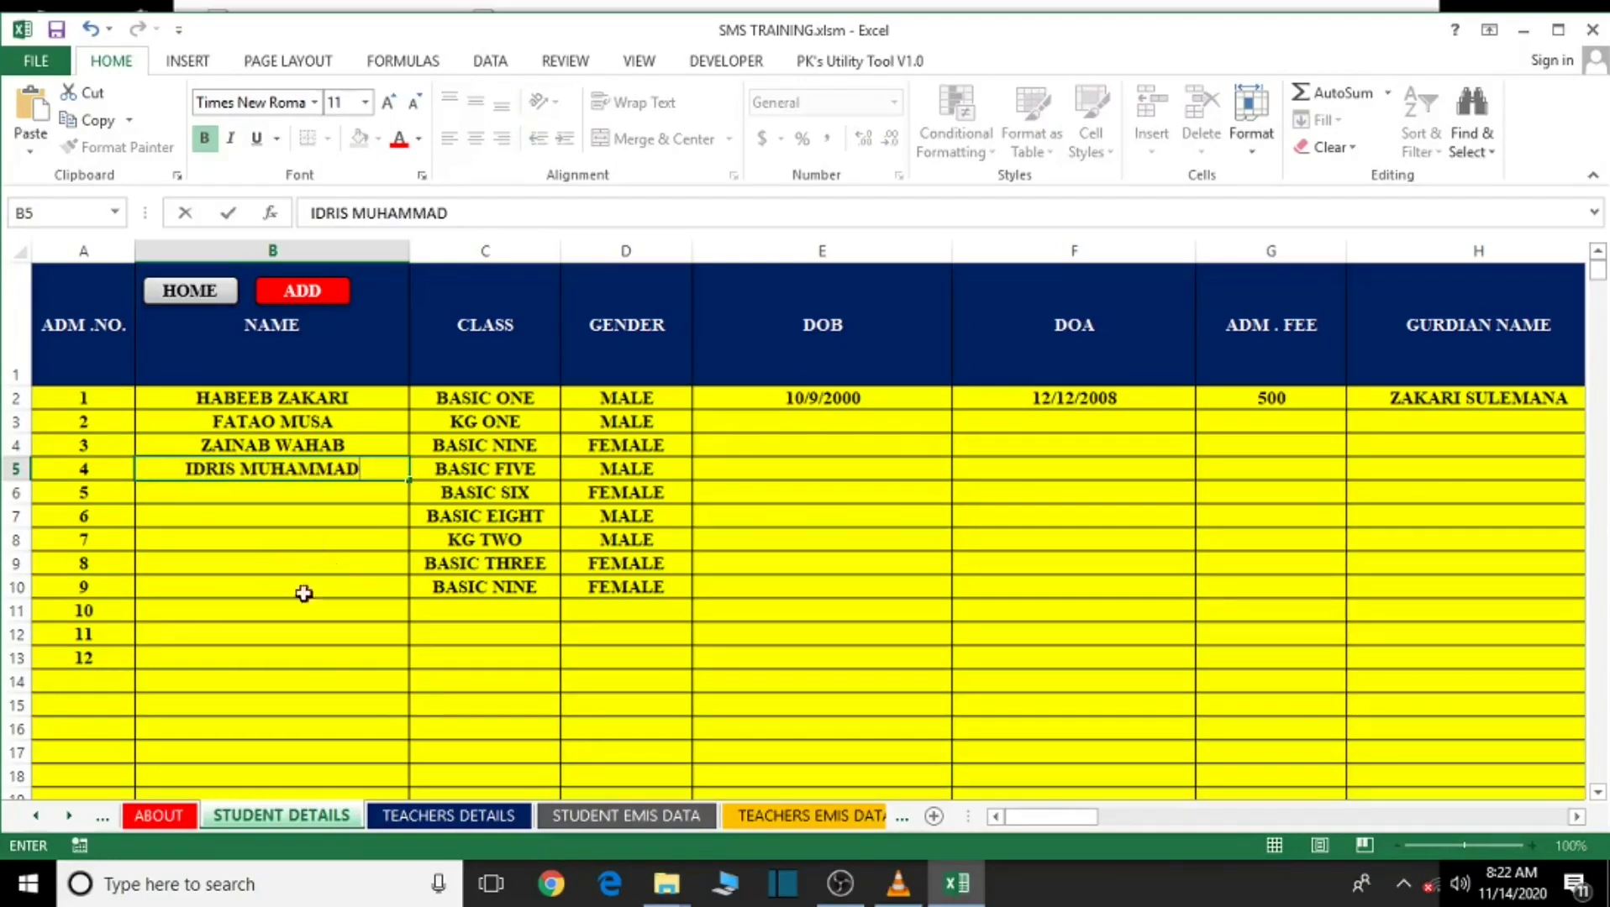
left_click(317, 677)
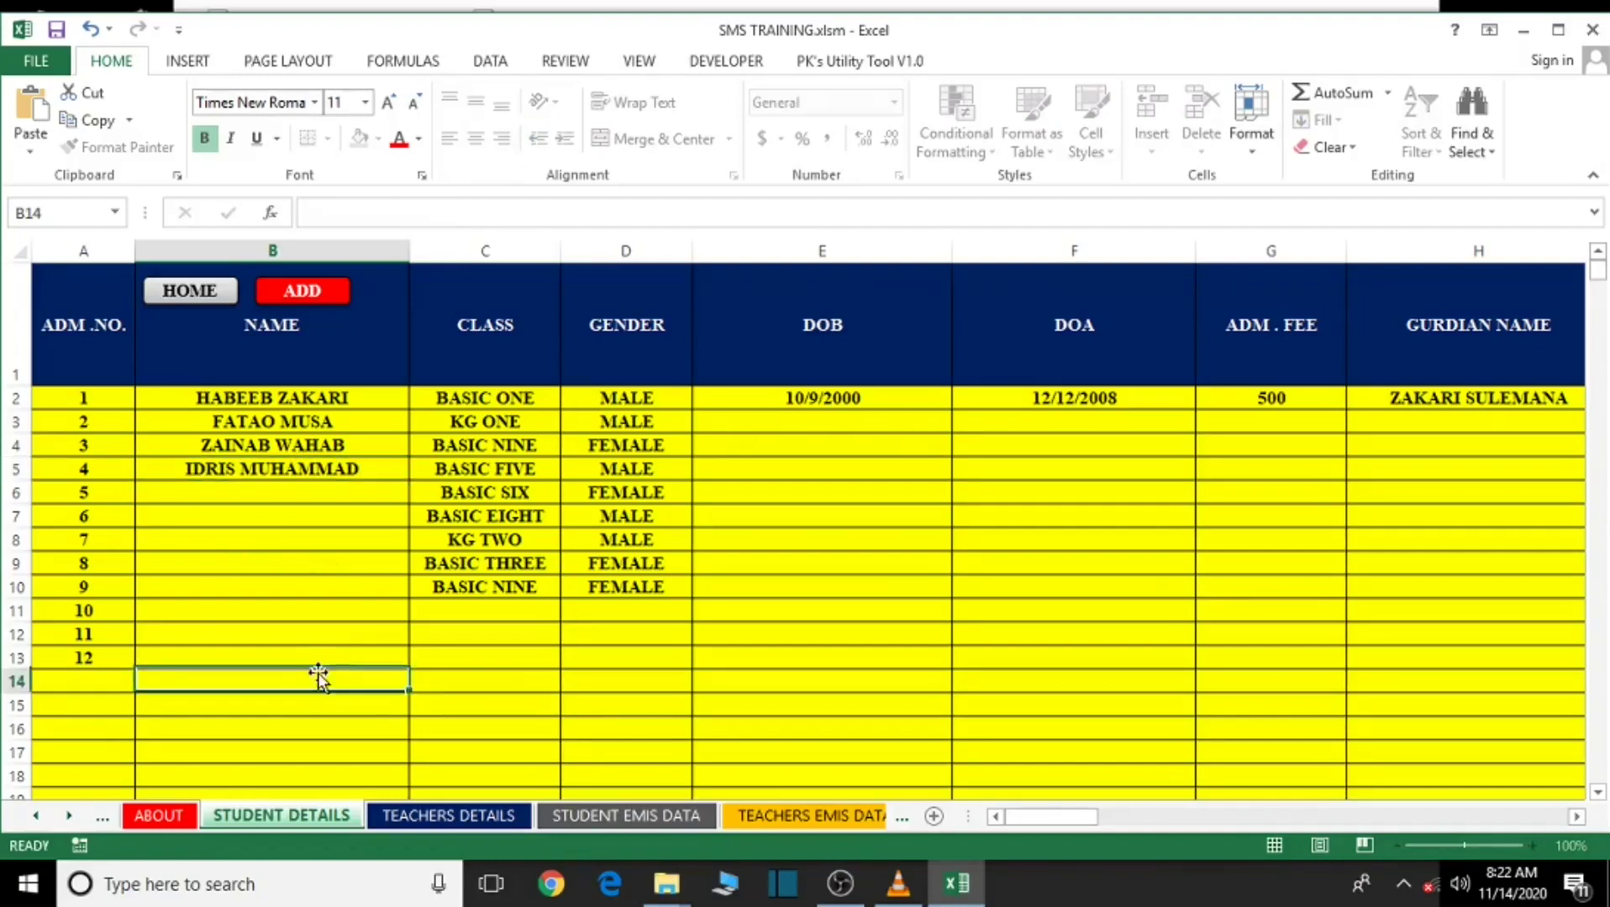
Step: Enter admission dates 10/11/2008, 2/12/2007 and 15/2/2009 in cells F3, F4 and F5
left_click(815, 420)
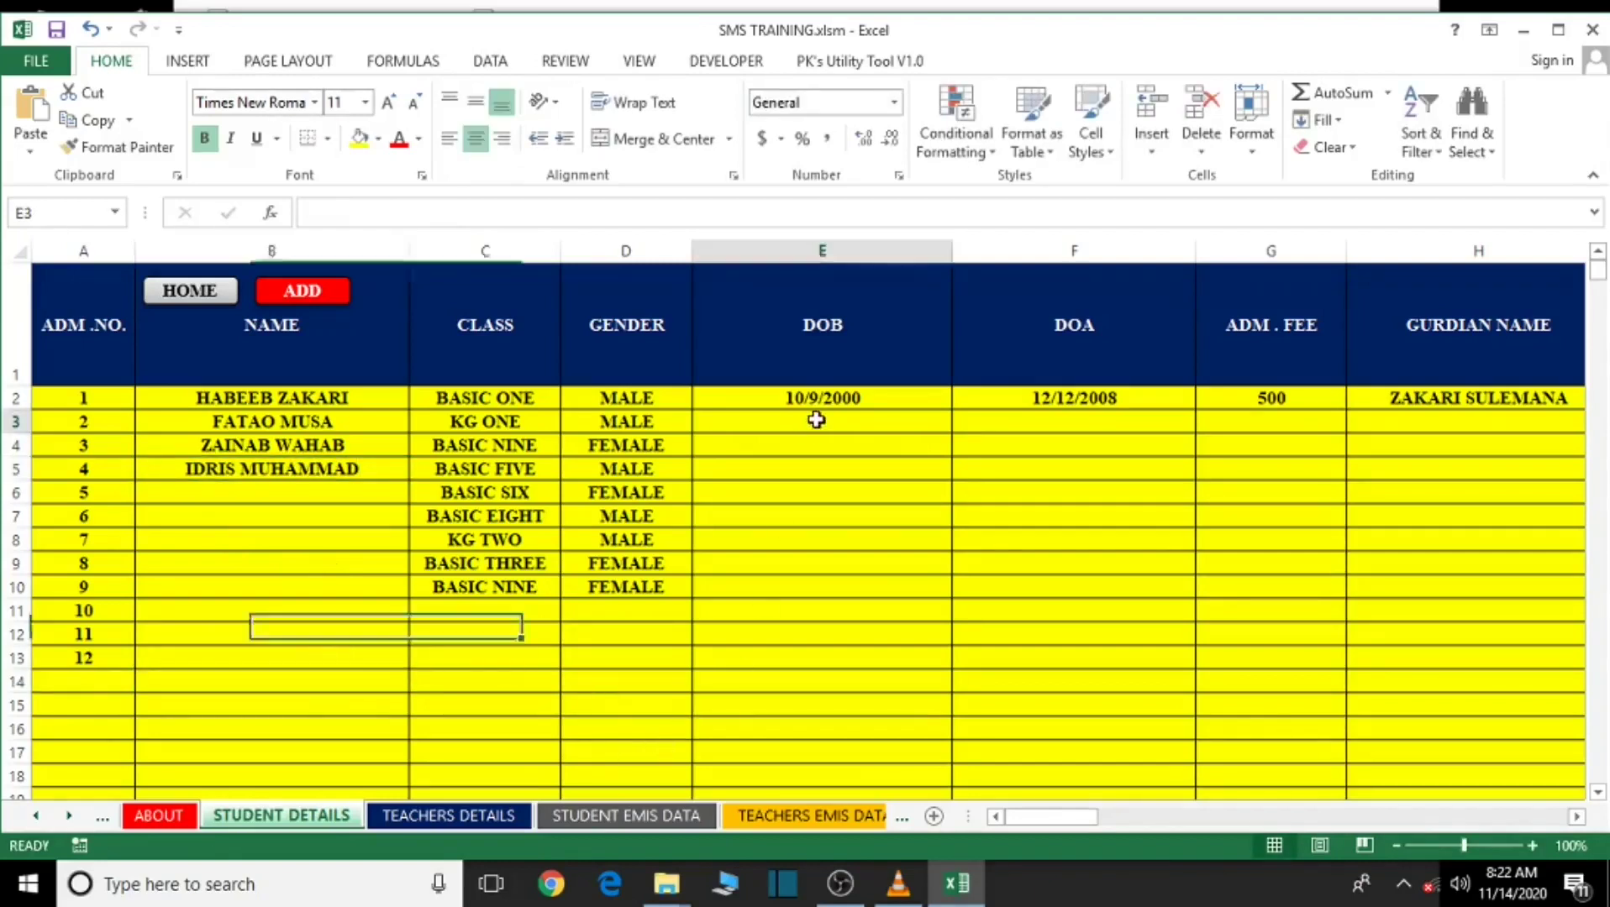
left_click(1056, 419)
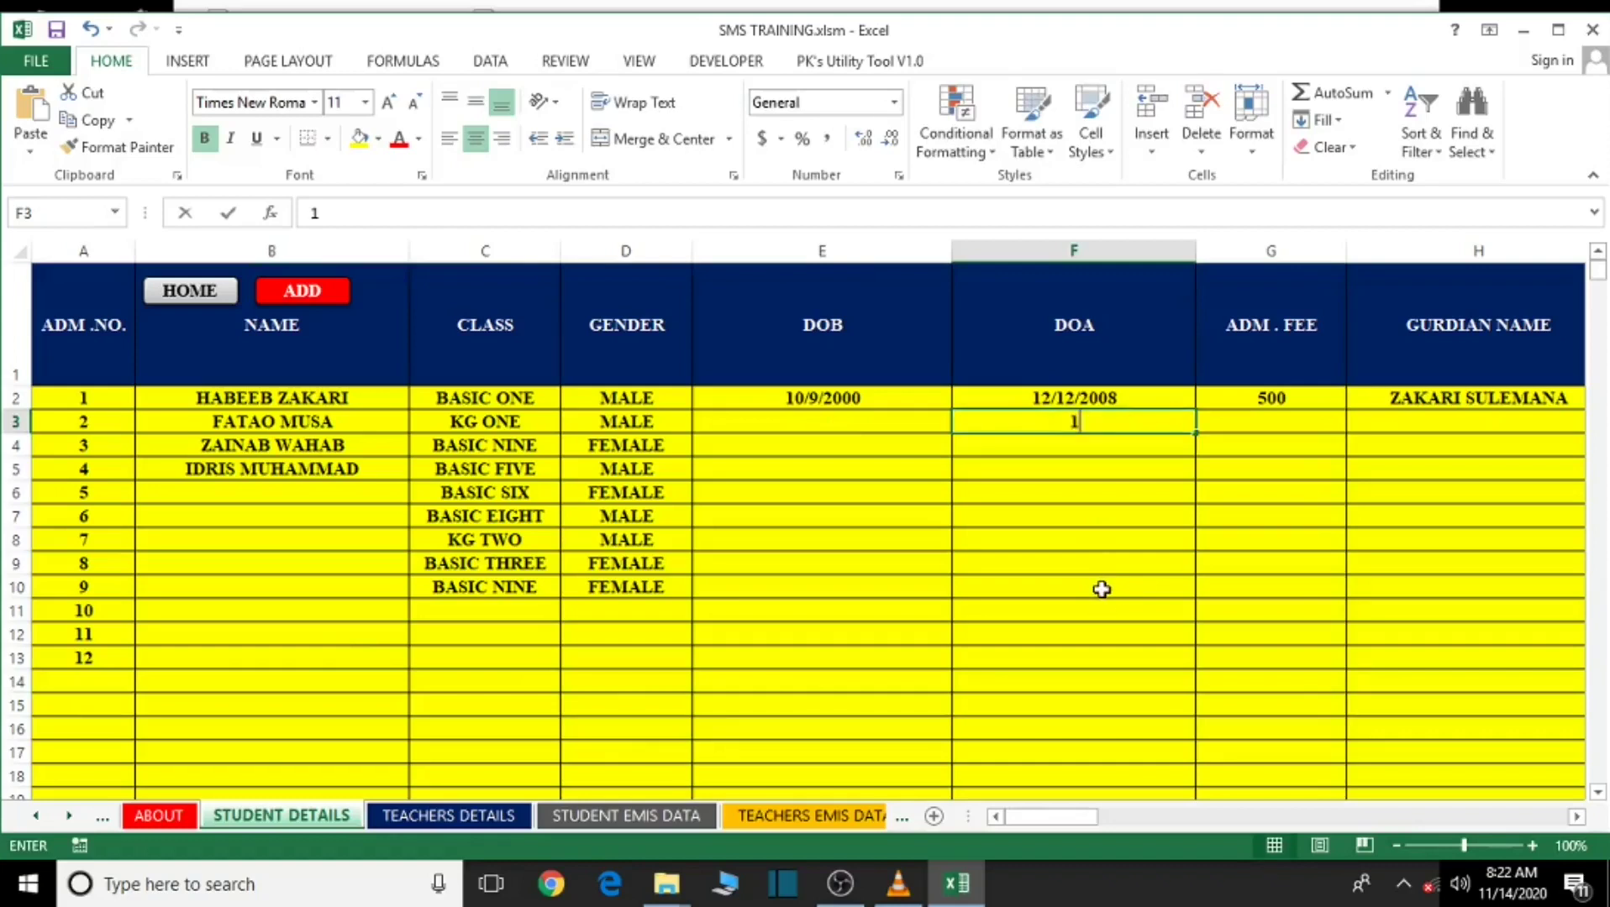
type("12/12")
key("BackSpace")
key("BackSpace")
key("BackSpace")
key("BackSpace")
key("BackSpace")
type("10/11/2008")
key("Return")
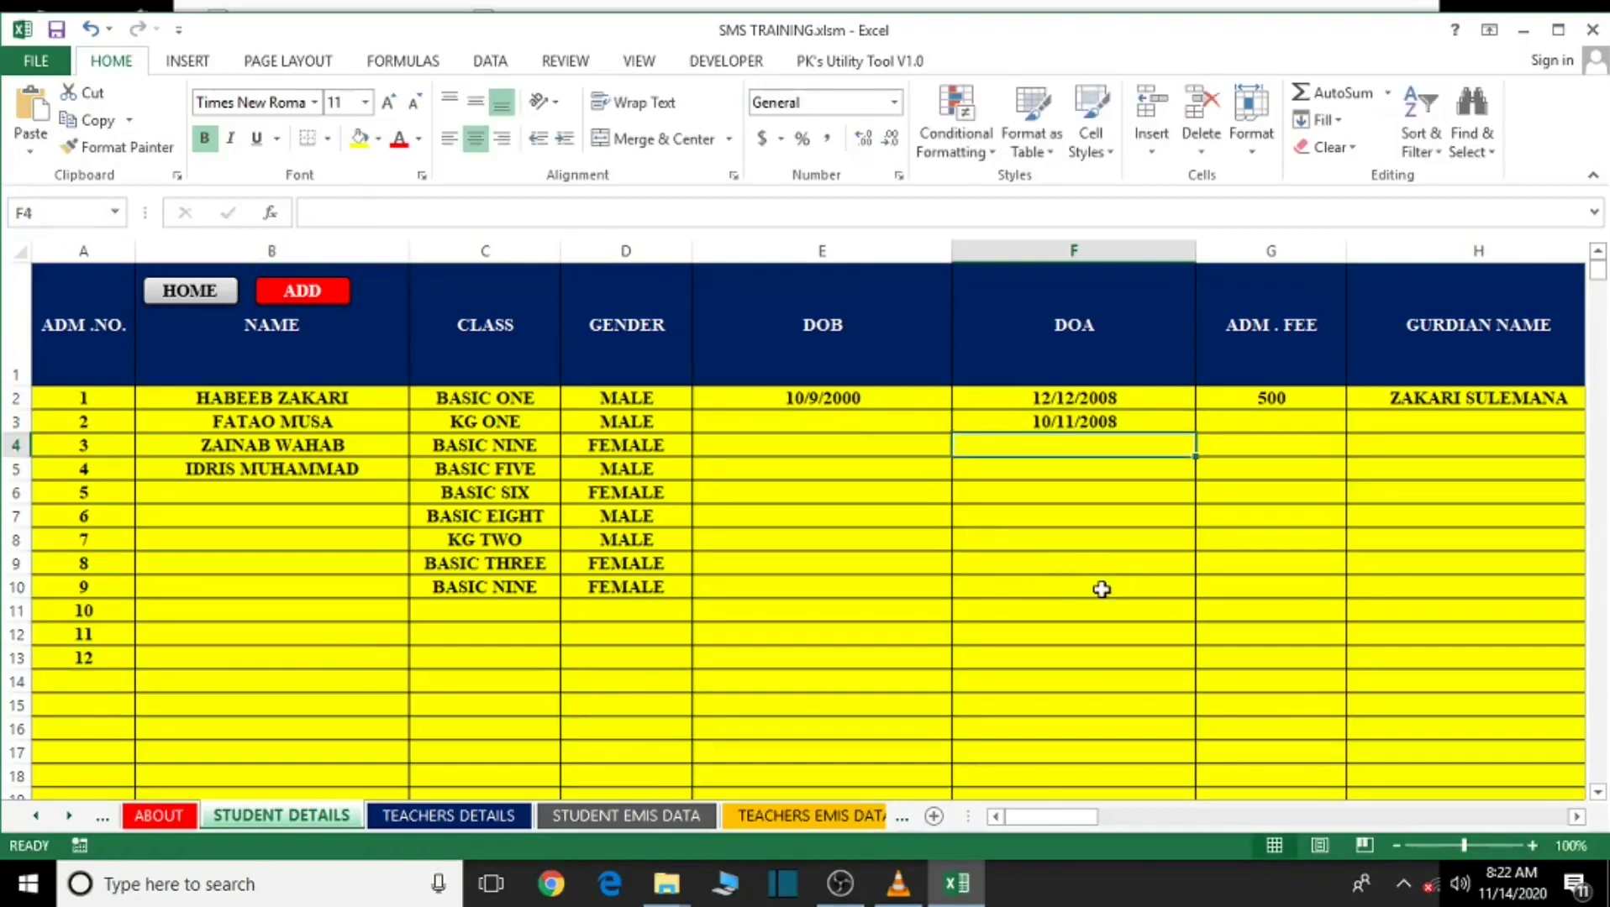
type("2/")
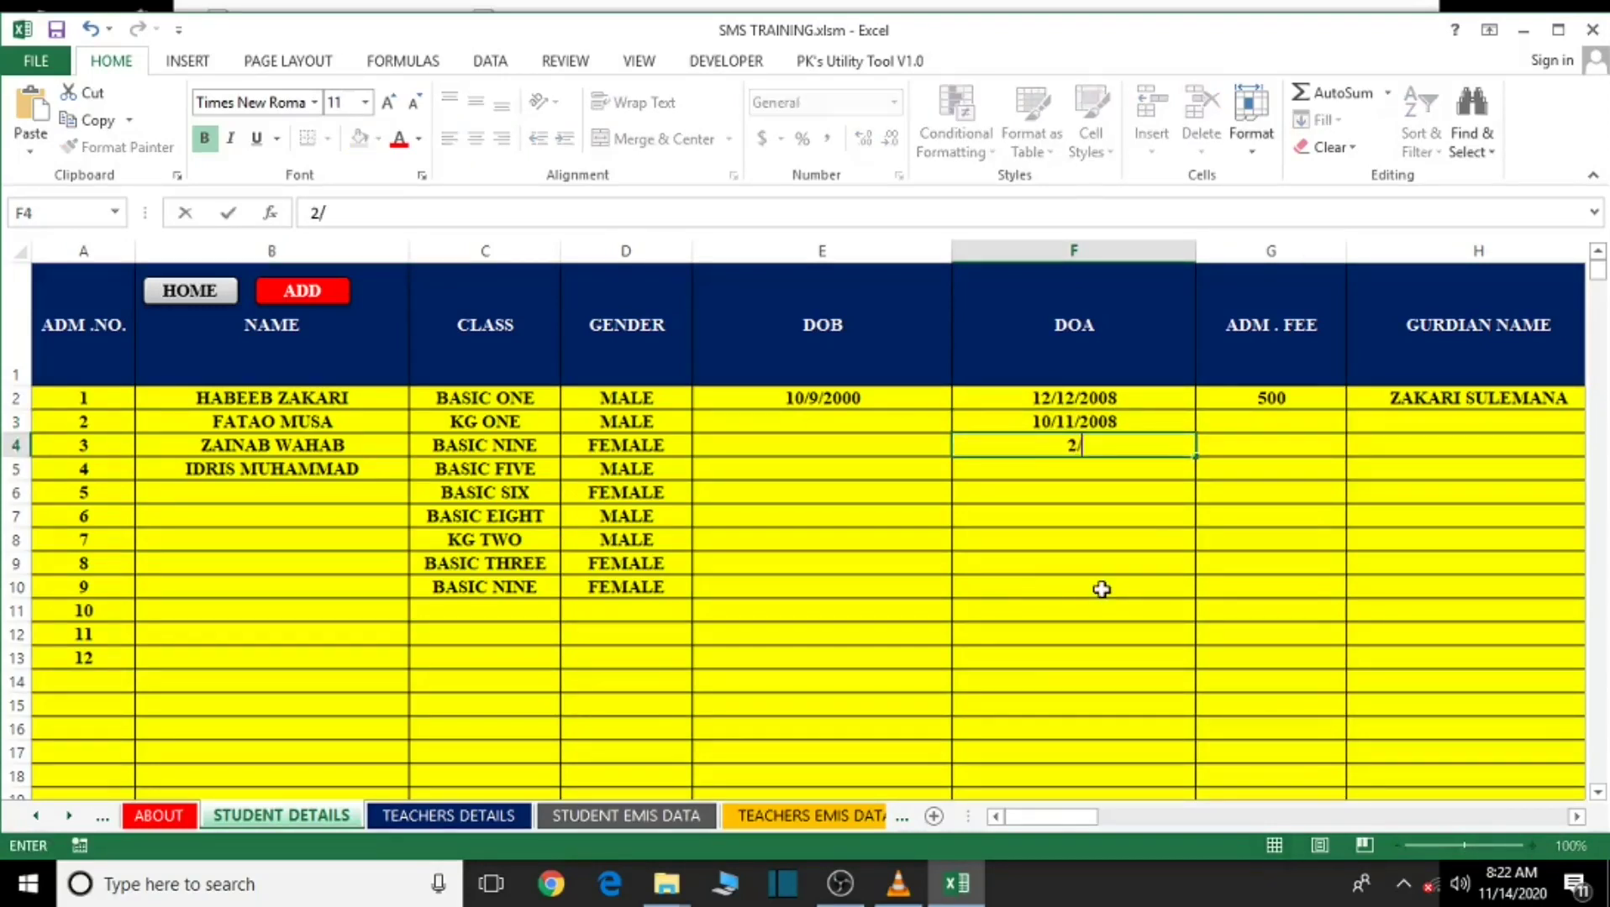
type("12/2007")
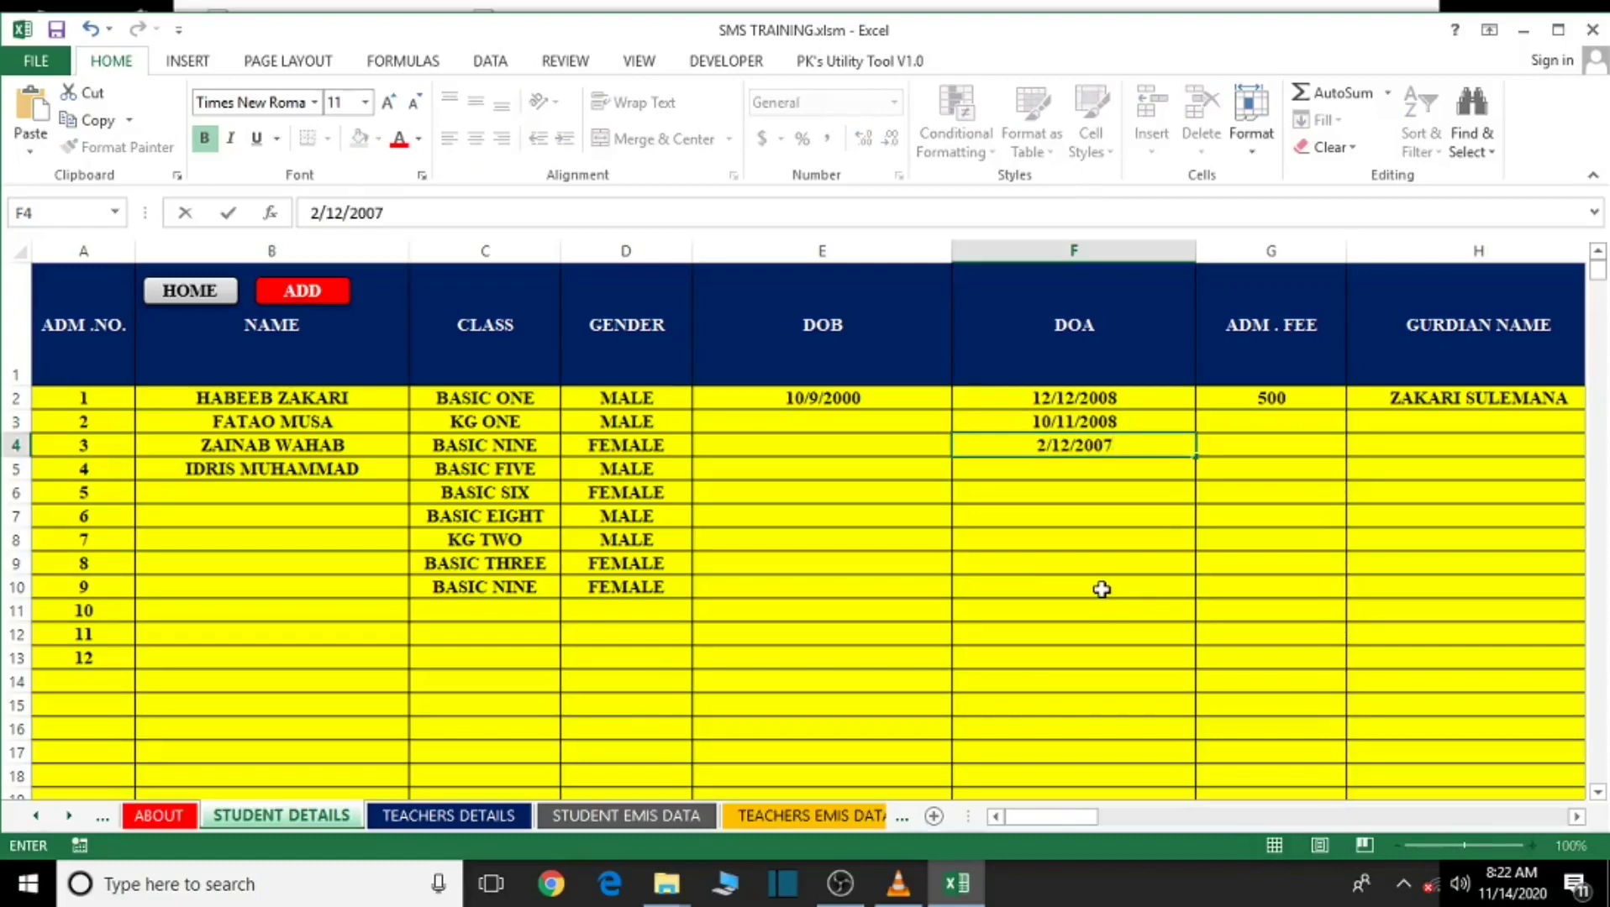
left_click(1080, 477)
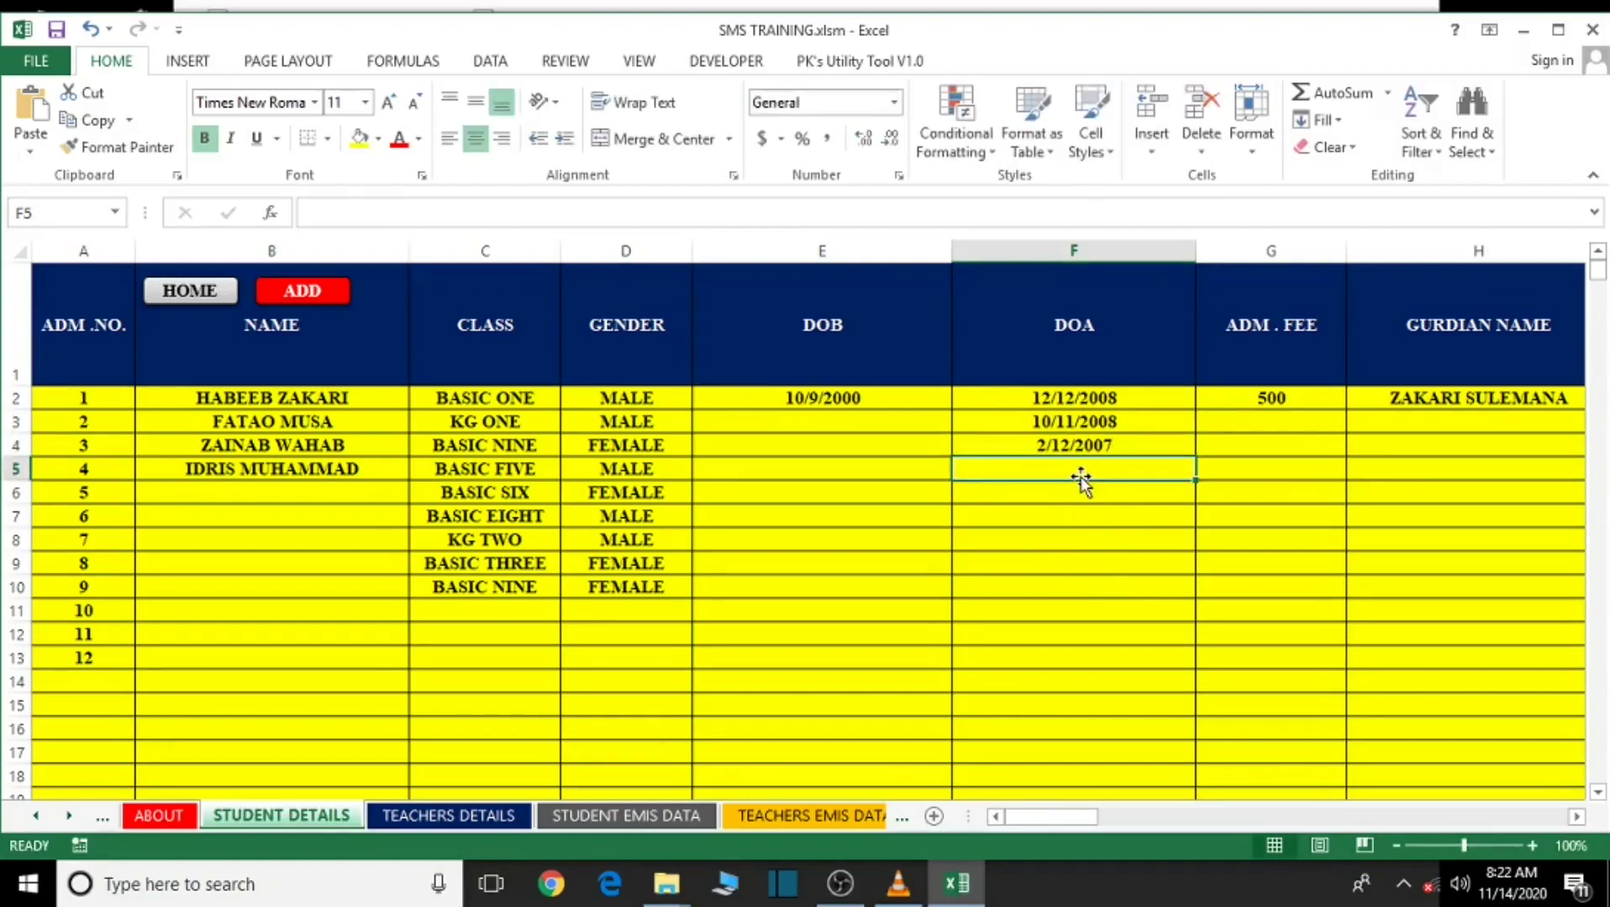
type("1")
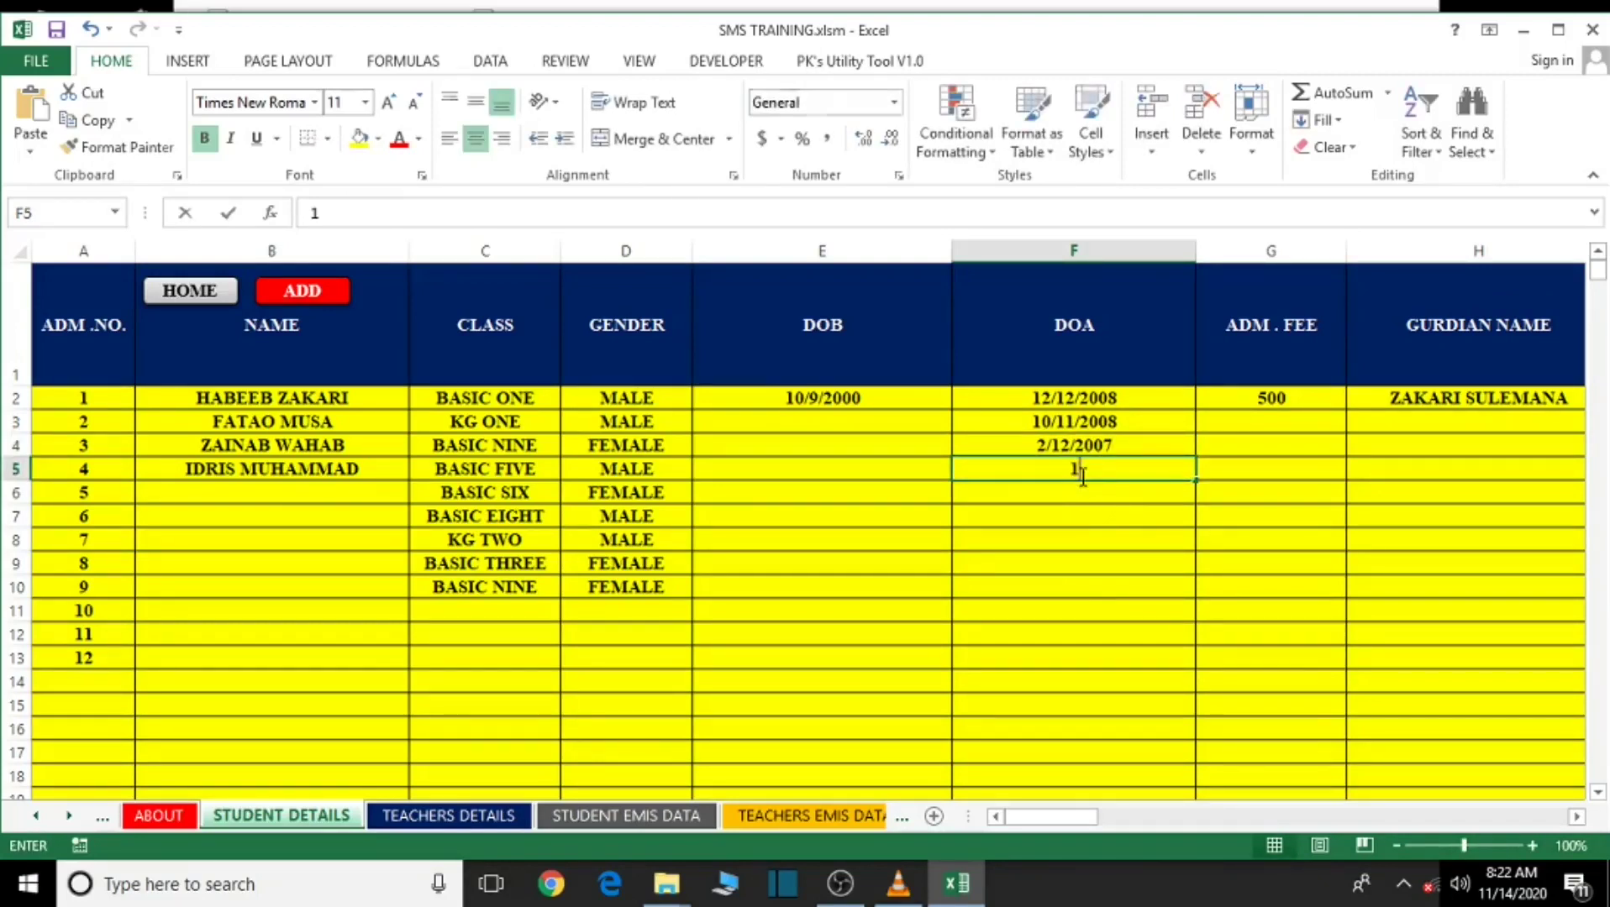
type("5/2/2009")
left_click(1057, 584)
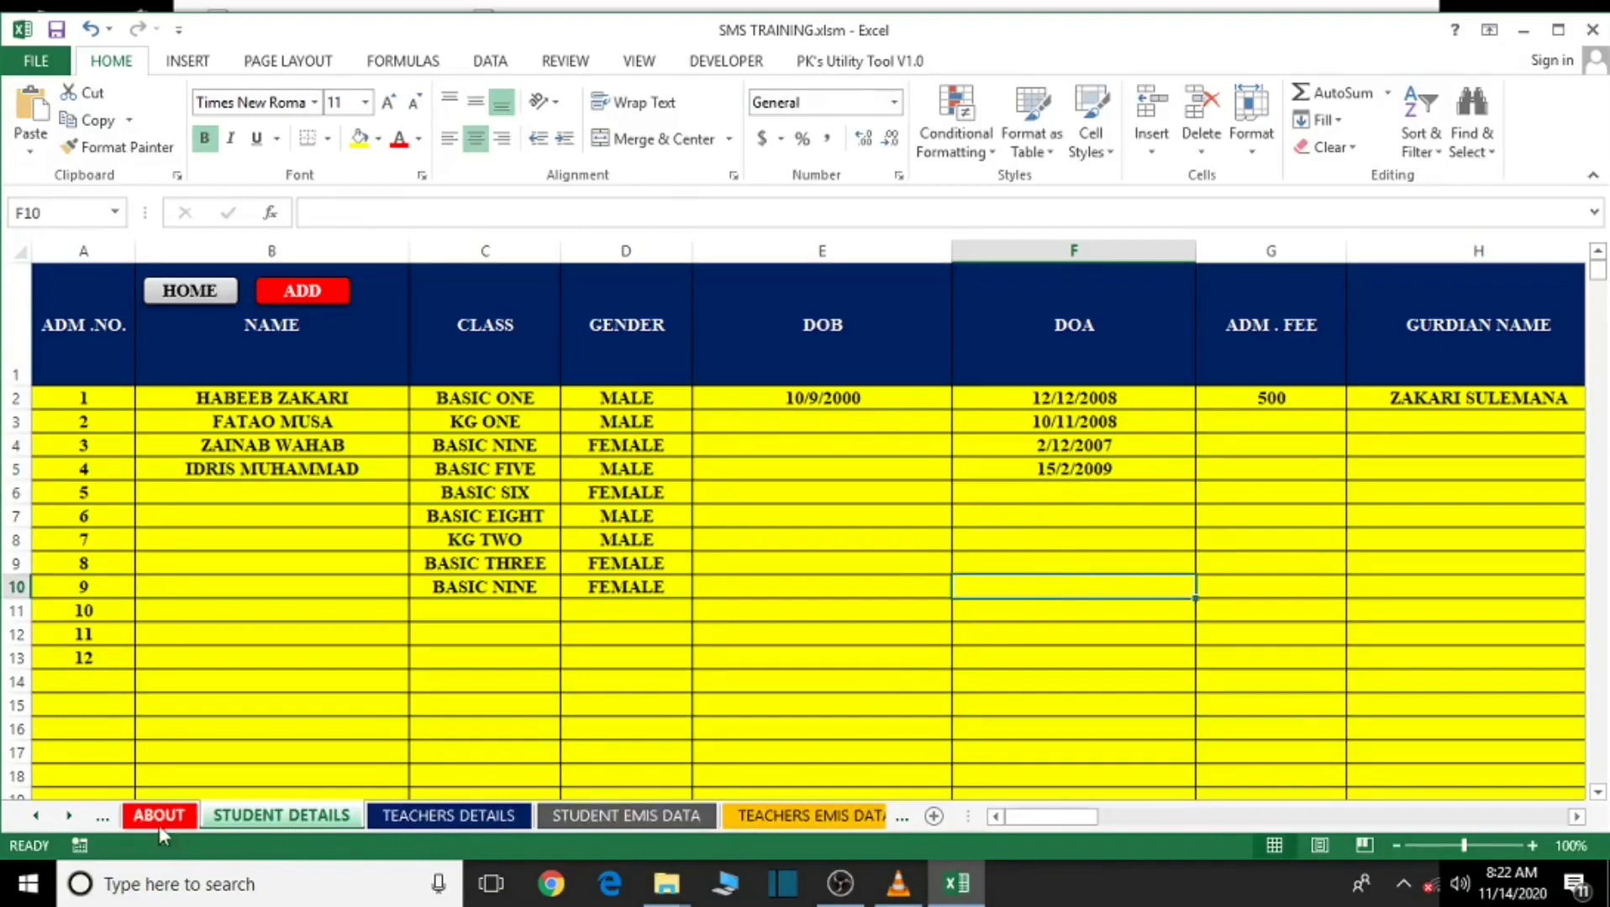
Step: Look up admission number 3 on FEES RECIEPT, then launch the fees payment form from FEES COLLECTION
left_click(68, 816)
left_click(67, 816)
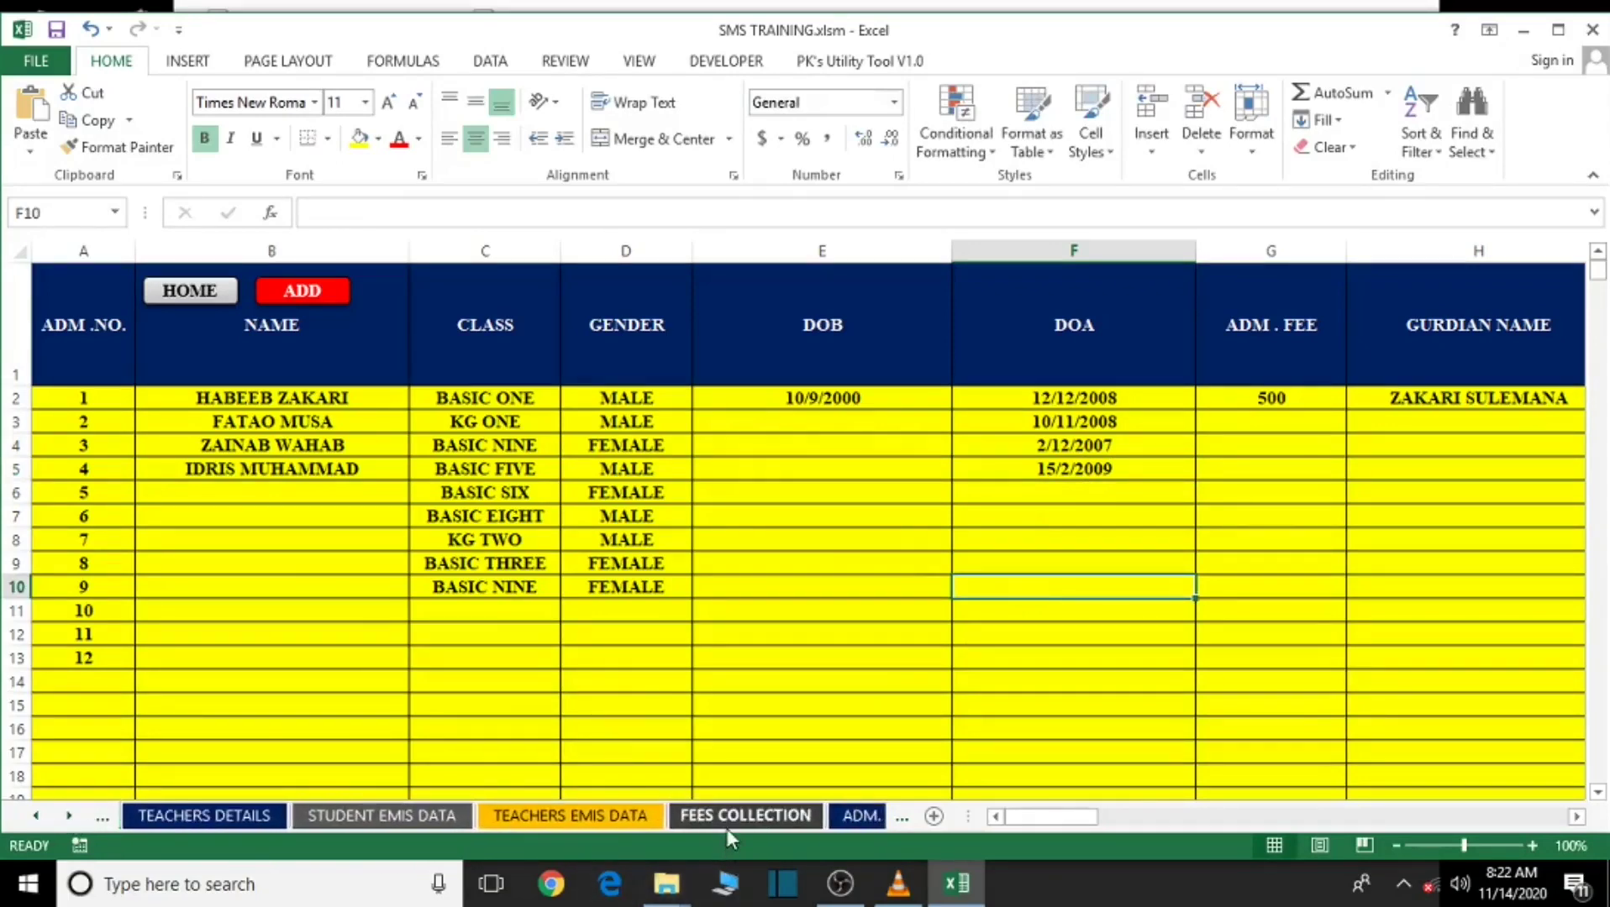
left_click(736, 818)
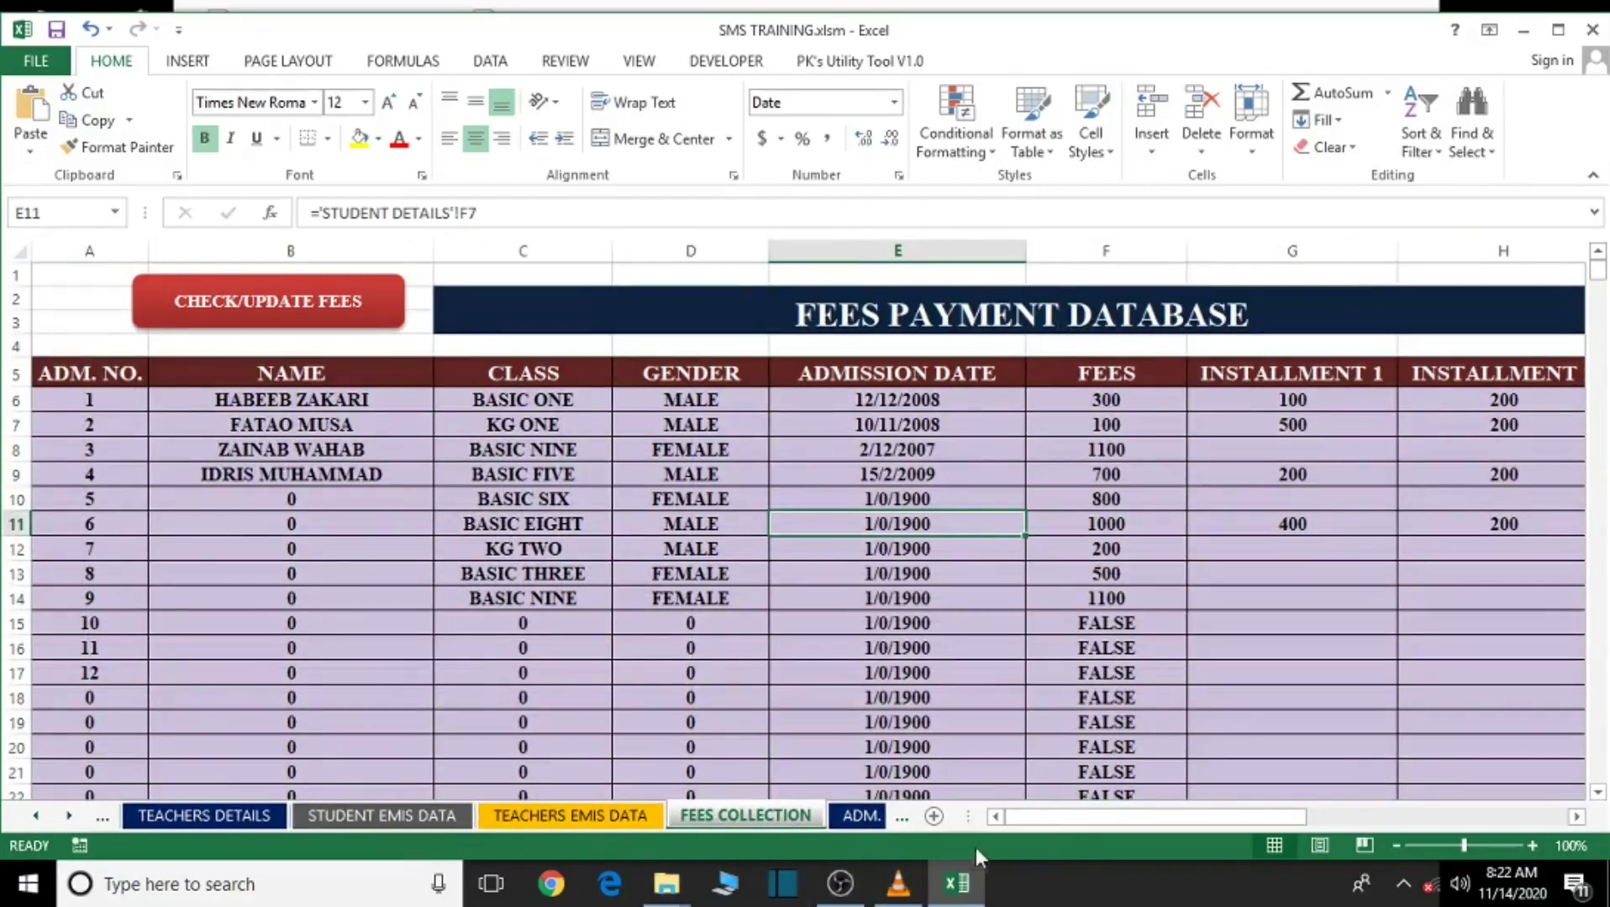
left_click(70, 816)
left_click(70, 816)
left_click(666, 816)
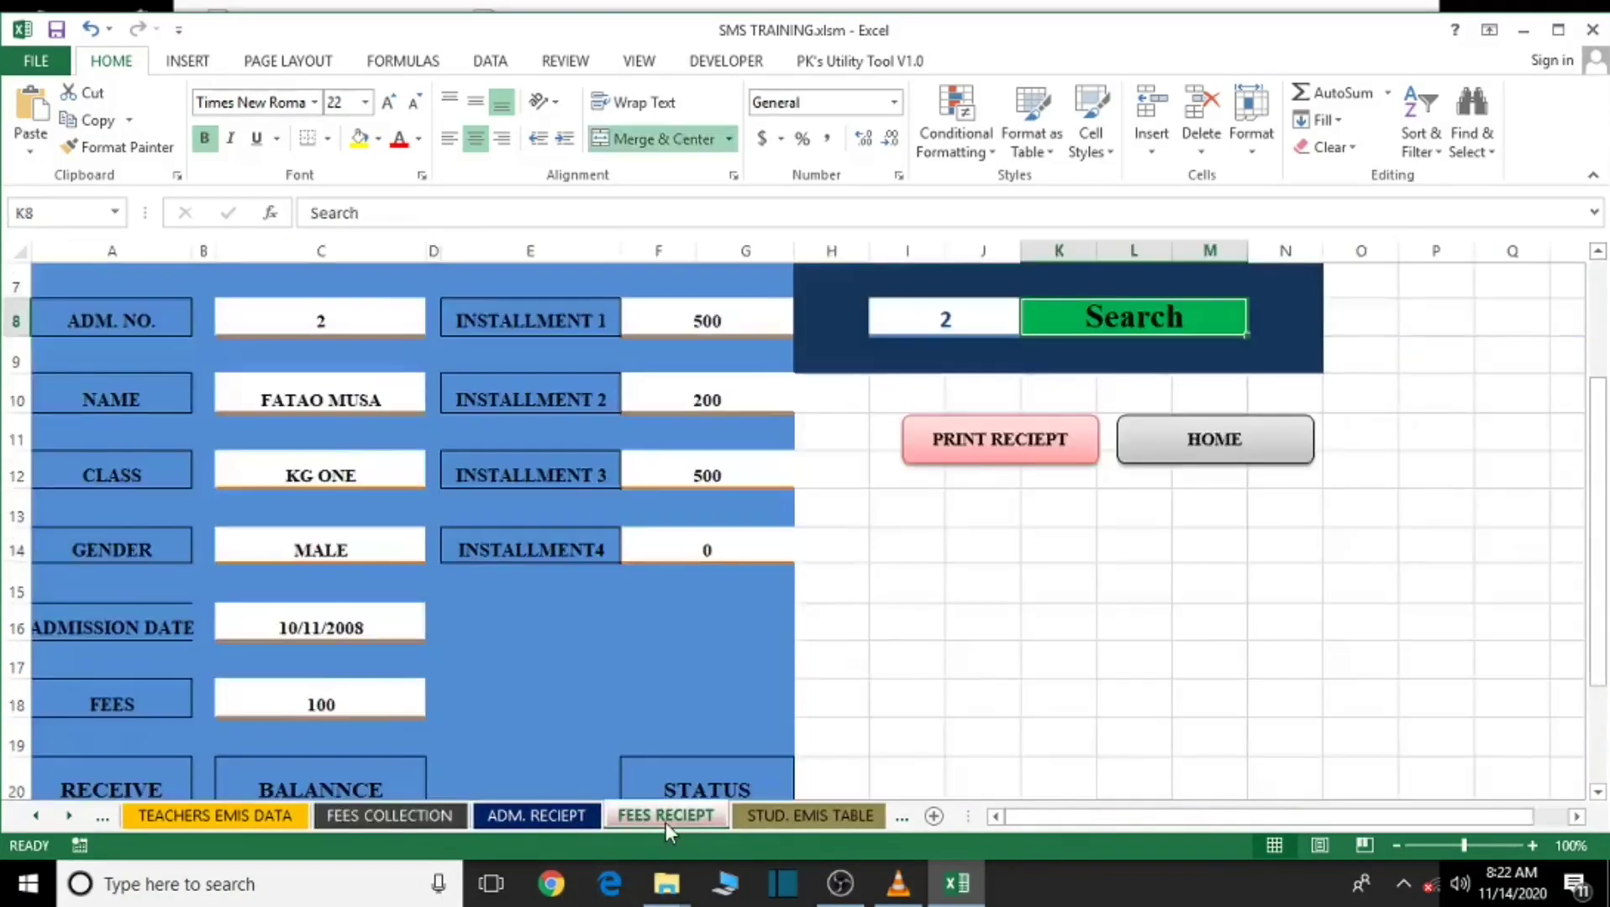
left_click(972, 316)
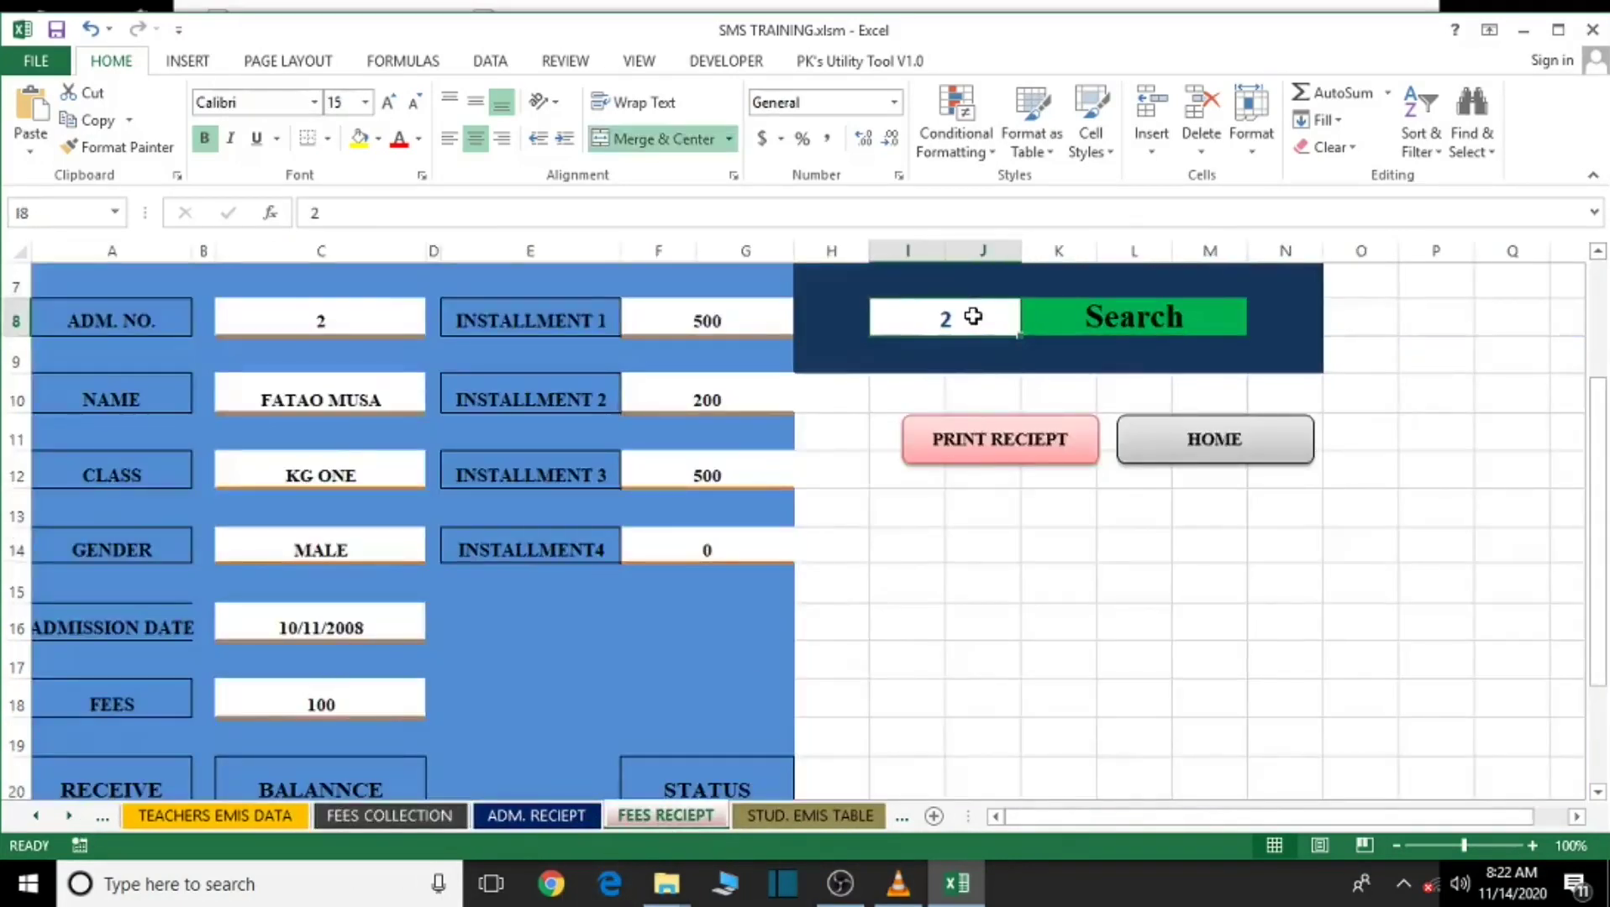
type("3")
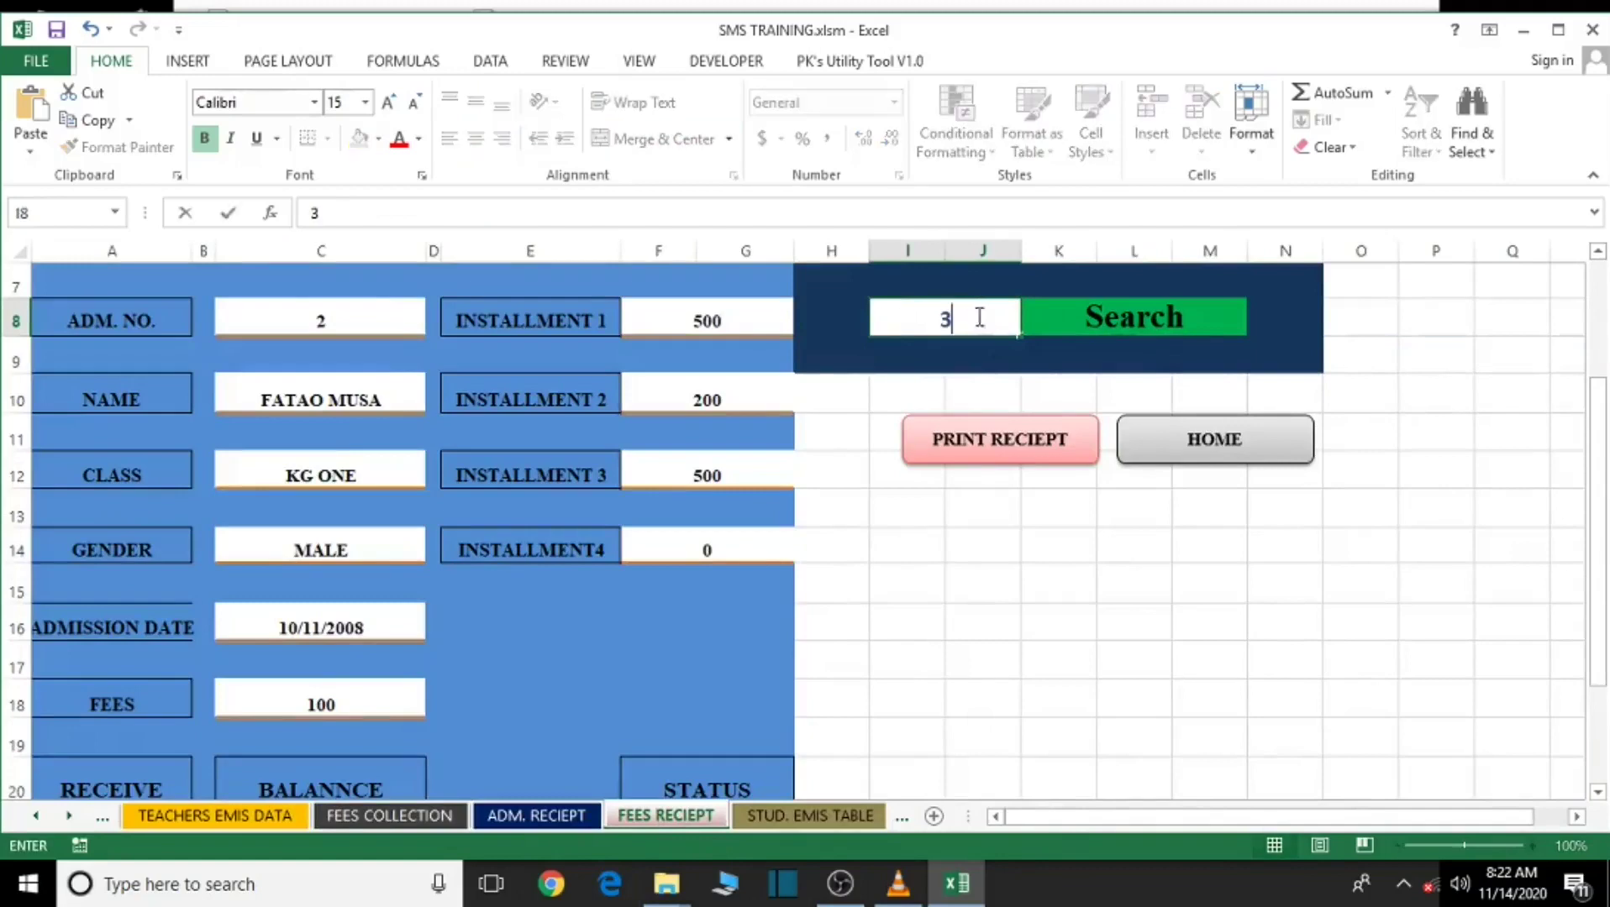
left_click(1113, 315)
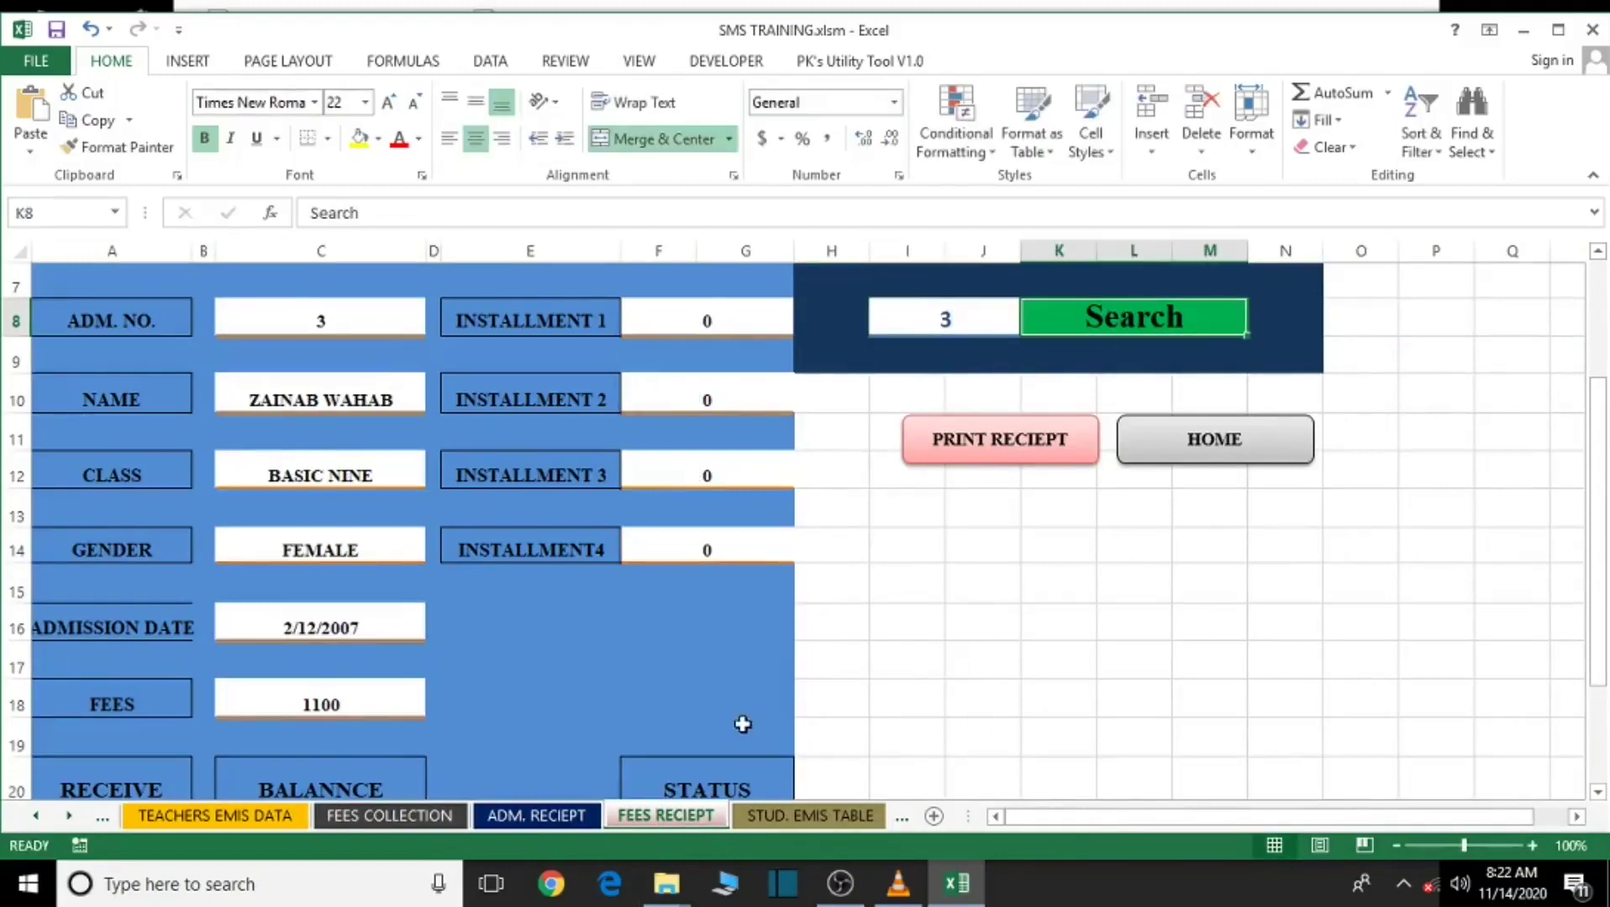
scroll(742, 723, "down", 1)
scroll(742, 723, "up", 1)
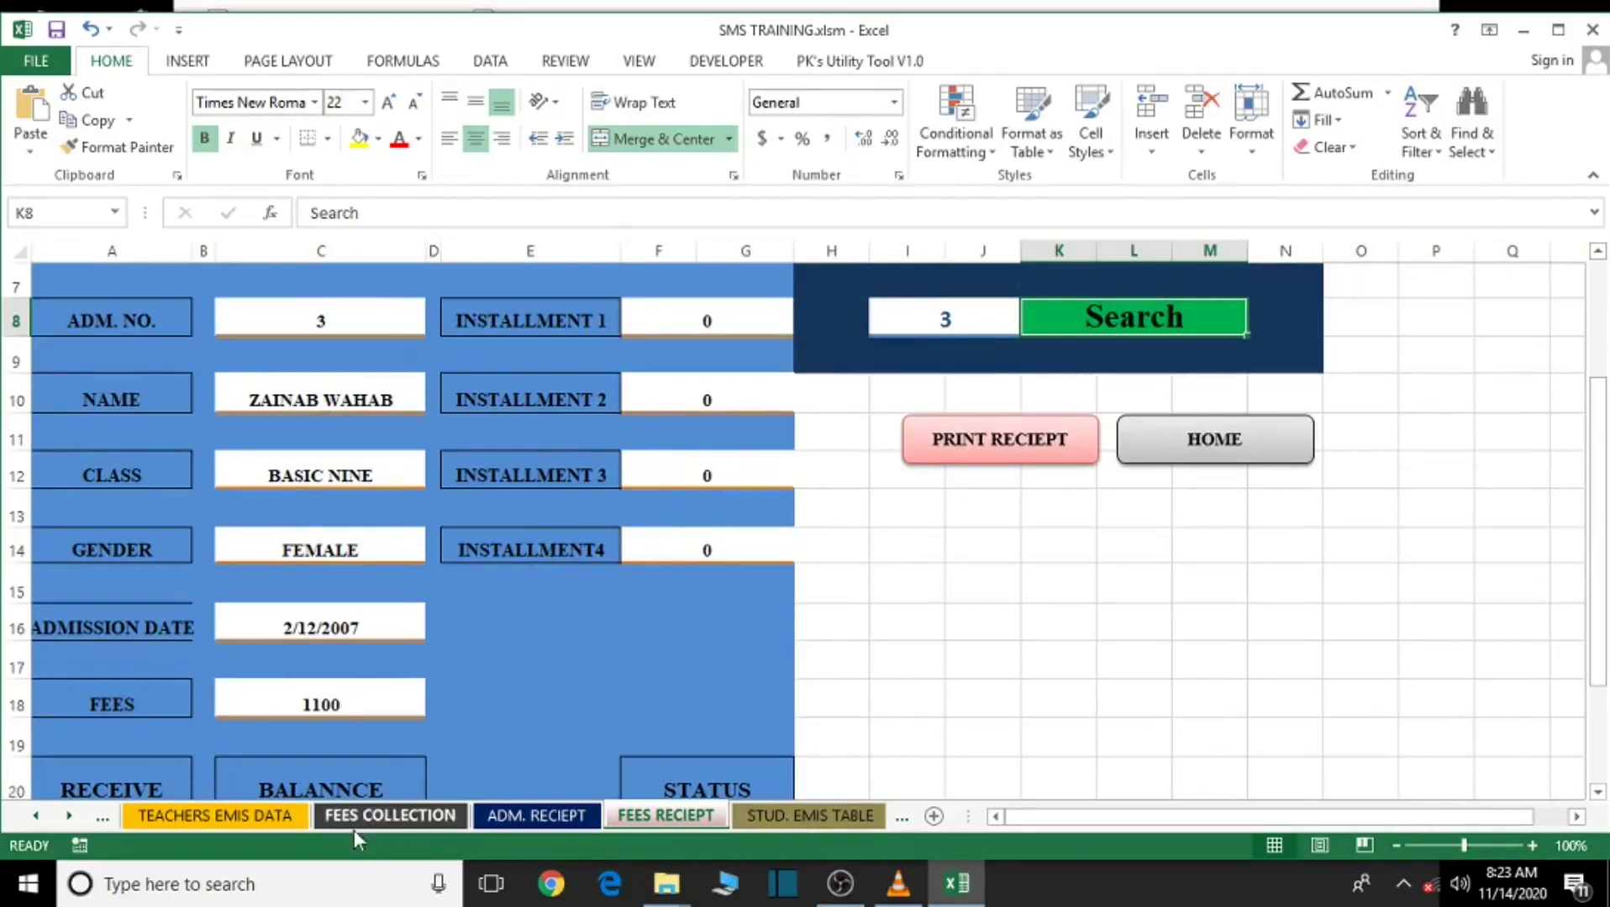
left_click(379, 817)
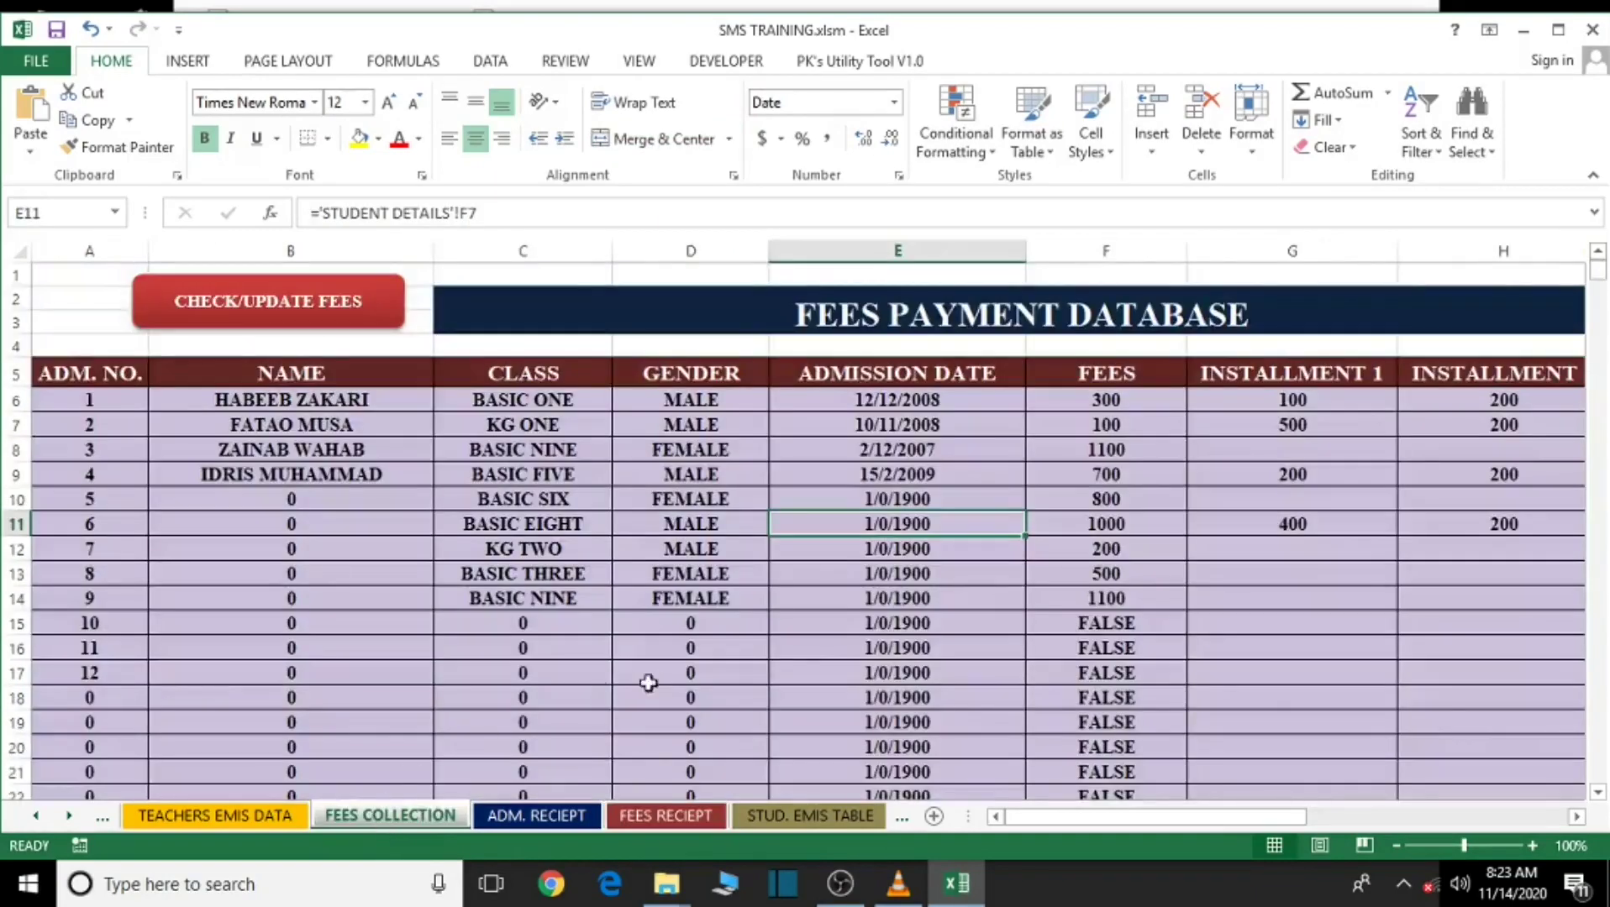
left_click(266, 302)
Step: Load admission number 3's record into the fees payment form
left_click(789, 740)
type("3")
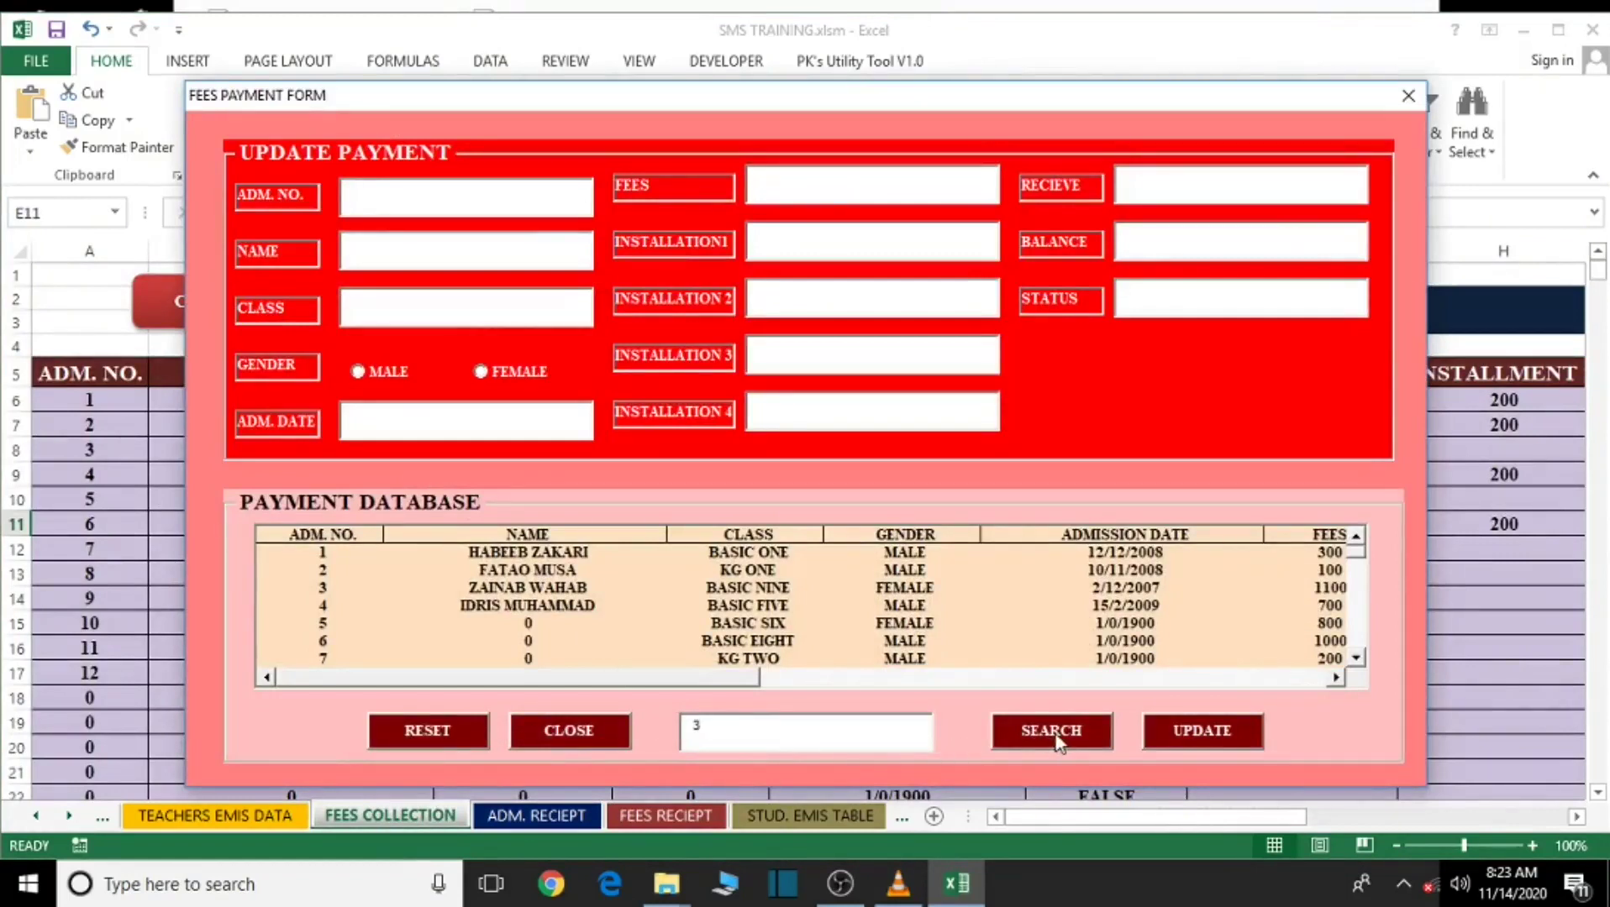
left_click(1051, 733)
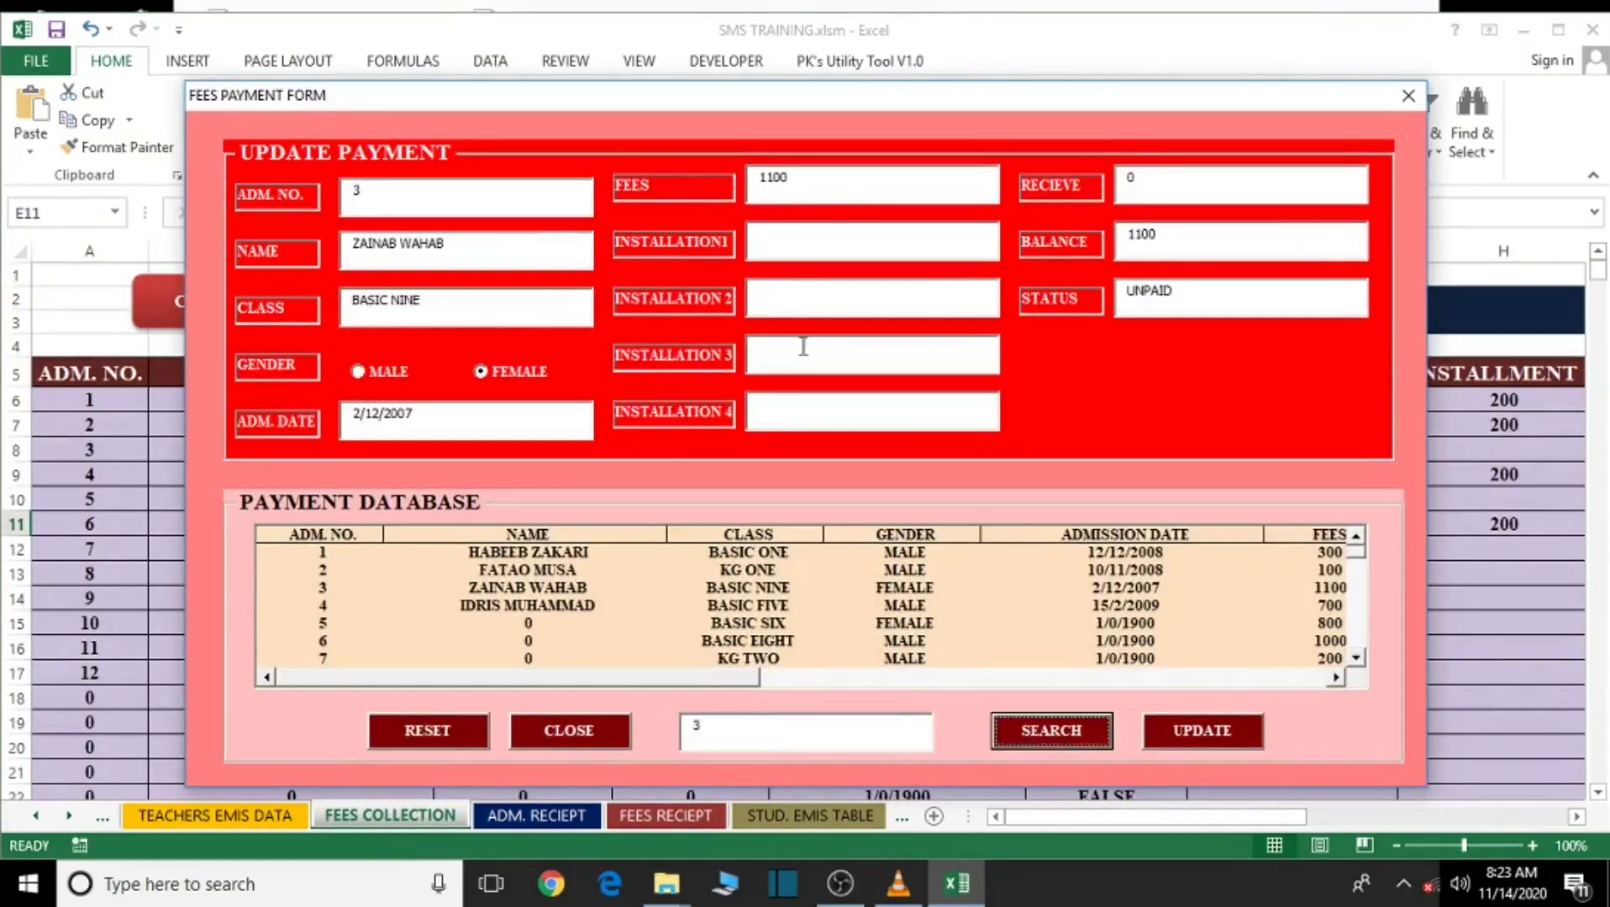
Step: Enter student 3's installment amounts, update the record and acknowledge the confirmation
left_click(793, 246)
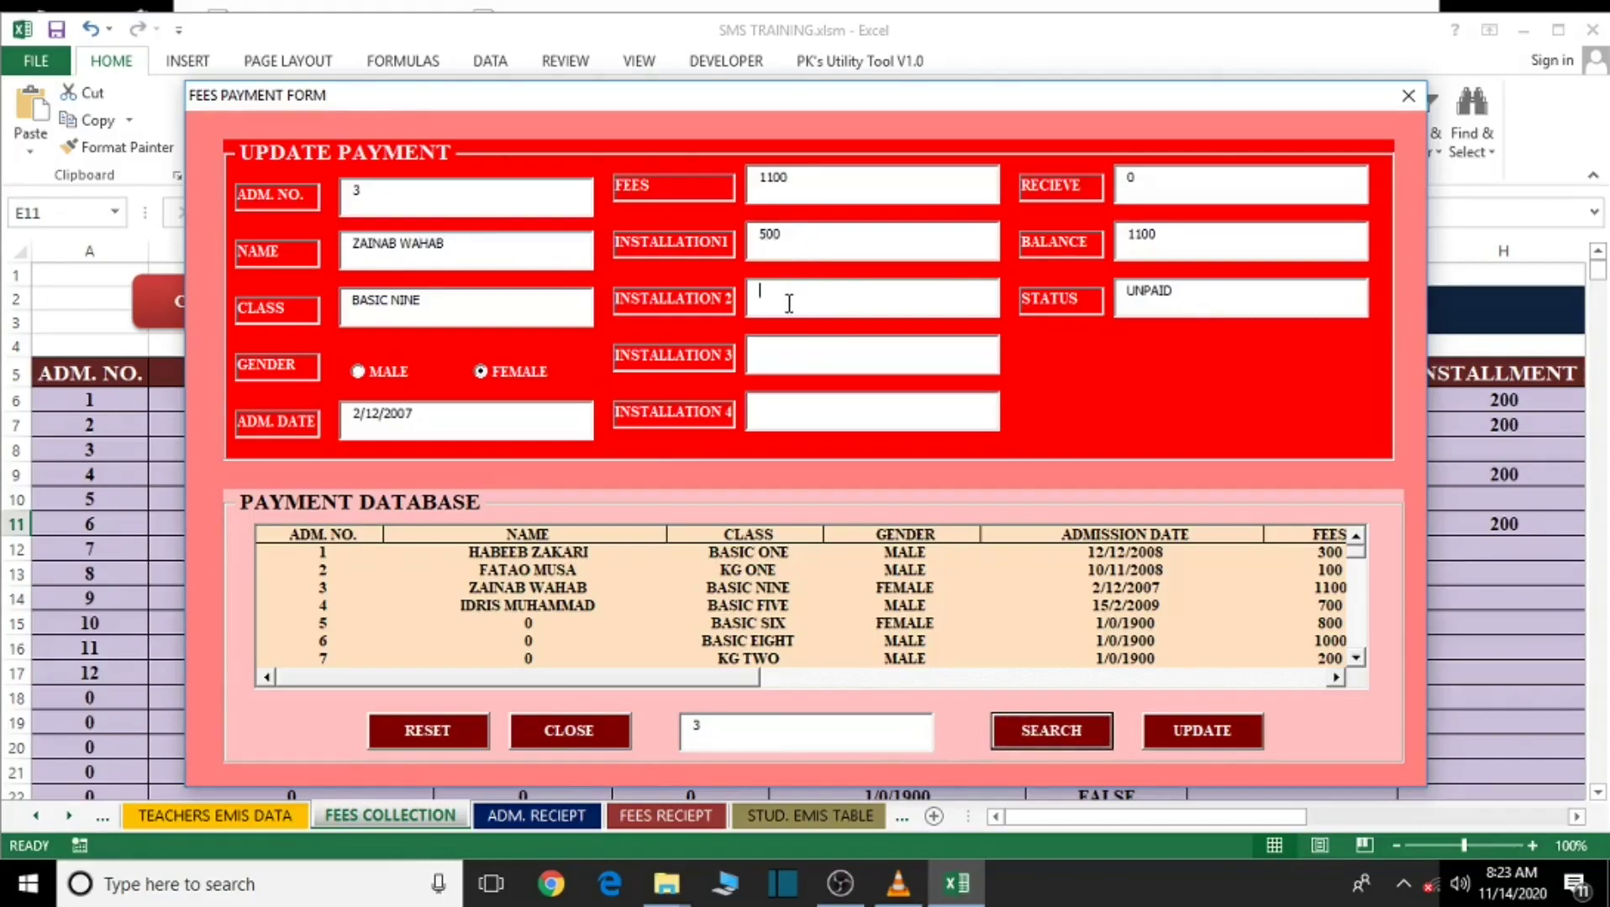
left_click(789, 303)
type("20")
left_click(798, 359)
type("5")
key("BackSpace")
key("BackSpace")
key("BackSpace")
left_click(1210, 738)
left_click(853, 508)
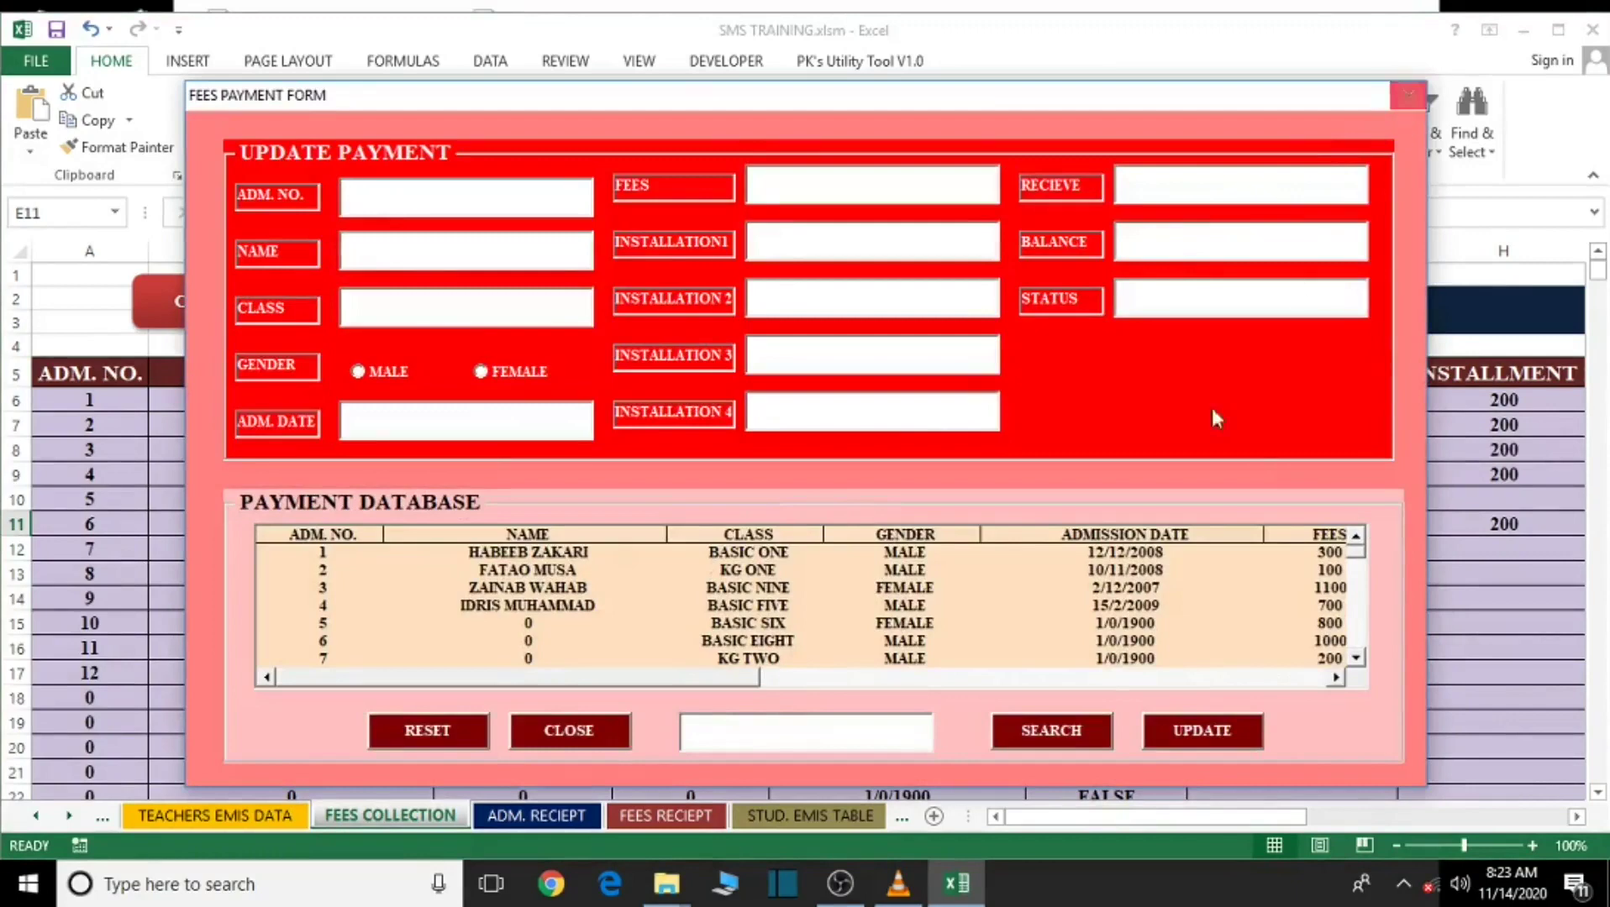
Step: Close the payment form and check student 3's receipt STATUS on the FEES RECIEPT sheet
left_click(557, 738)
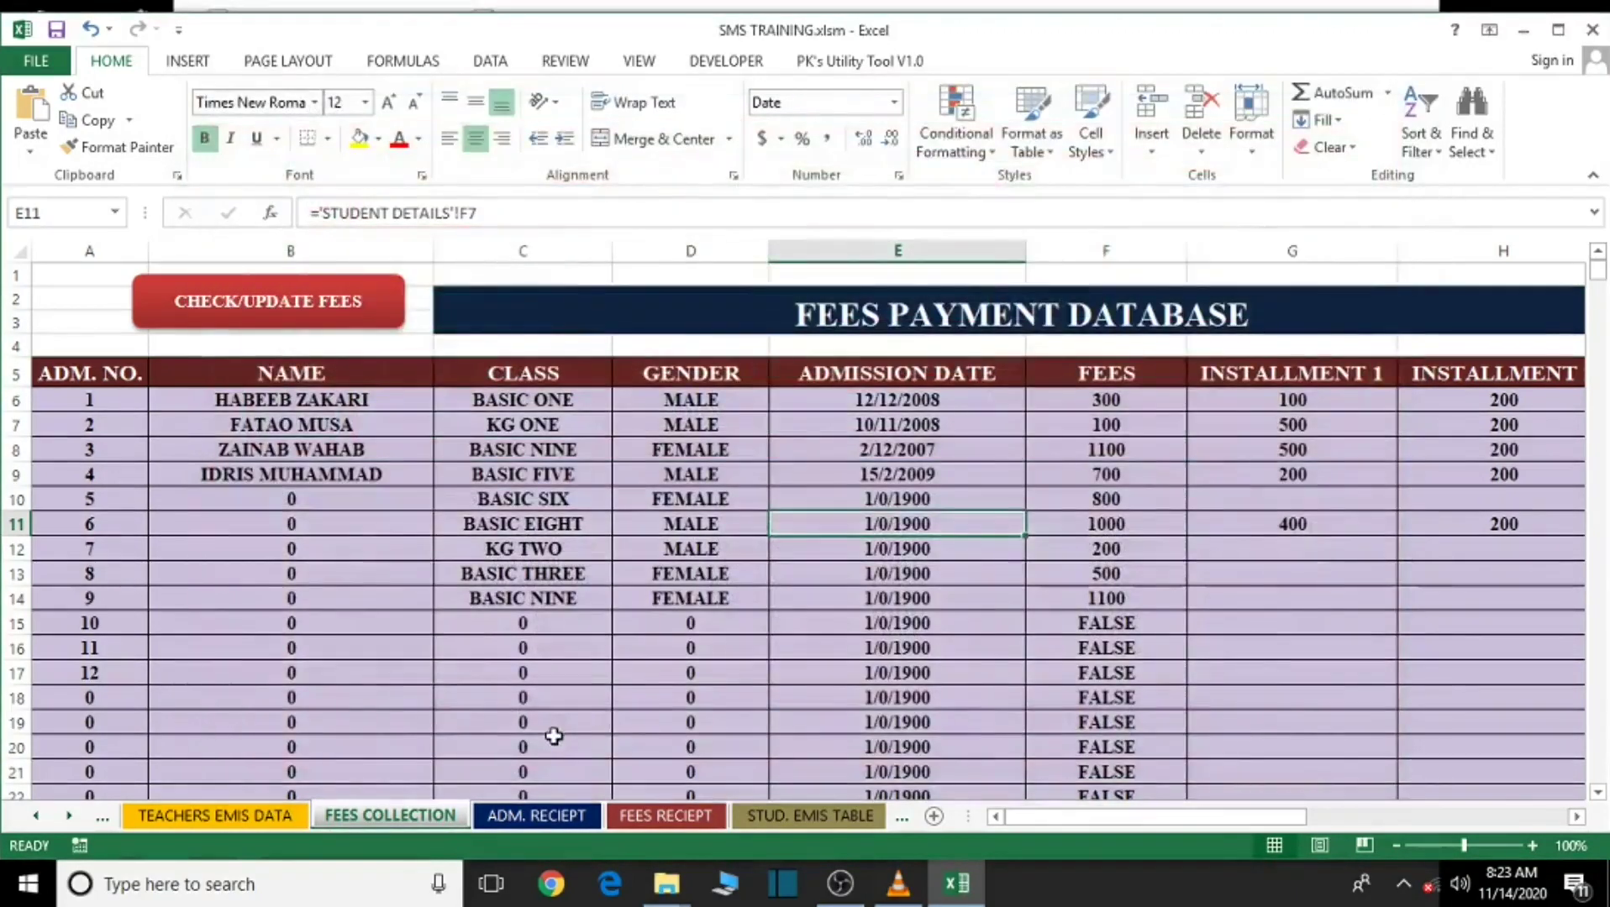
left_click(683, 819)
scroll(672, 710, "down", 1)
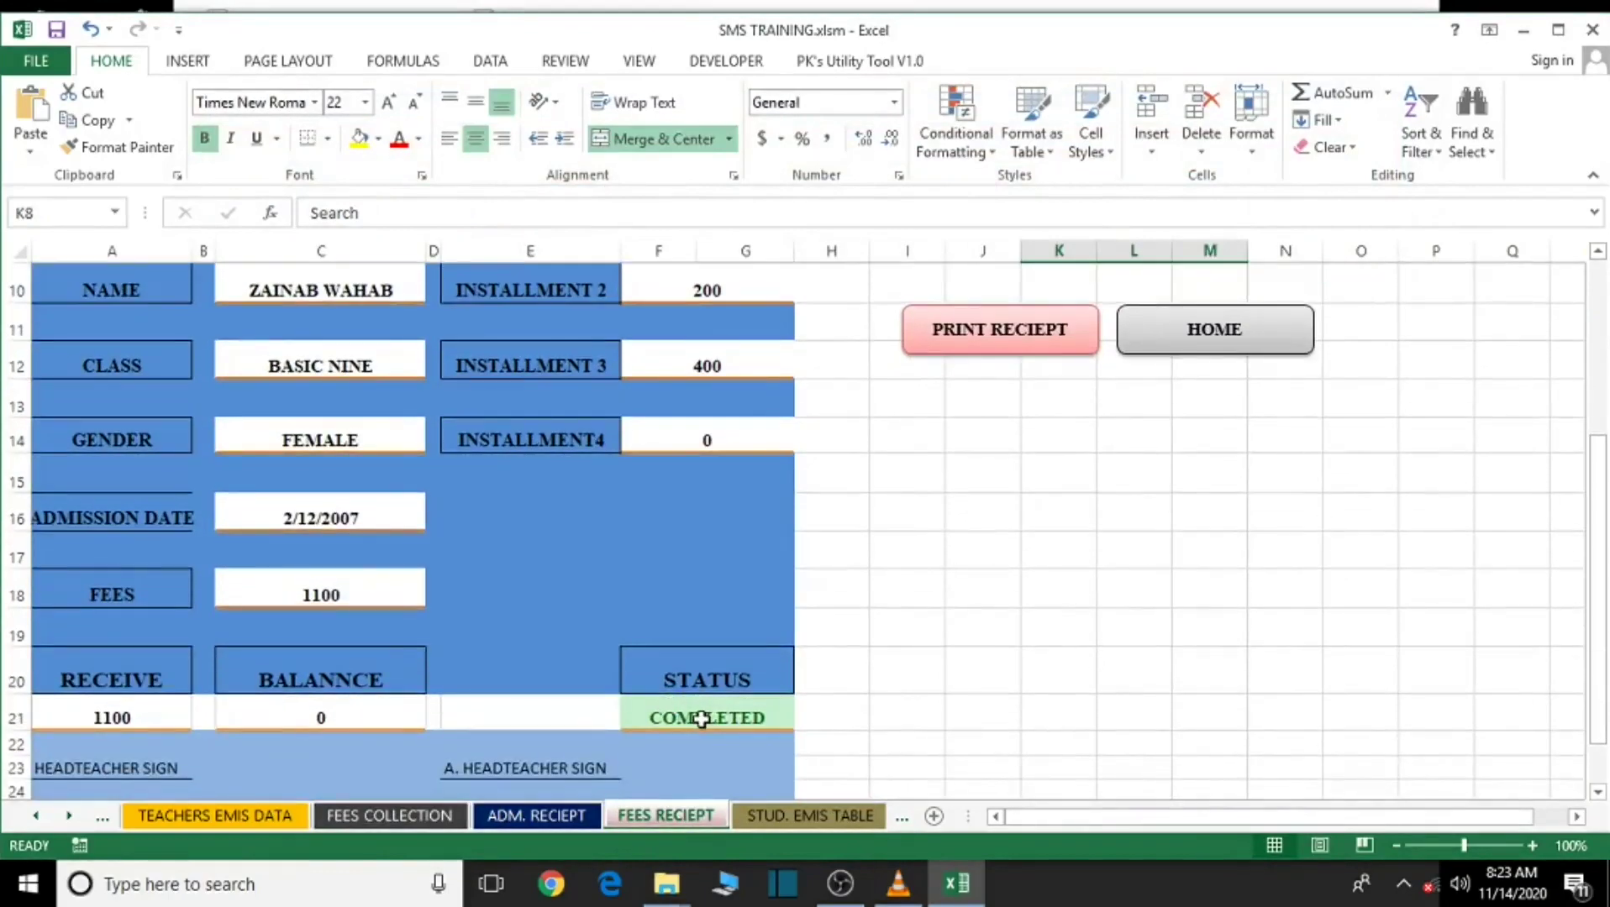
scroll(702, 720, "up", 2)
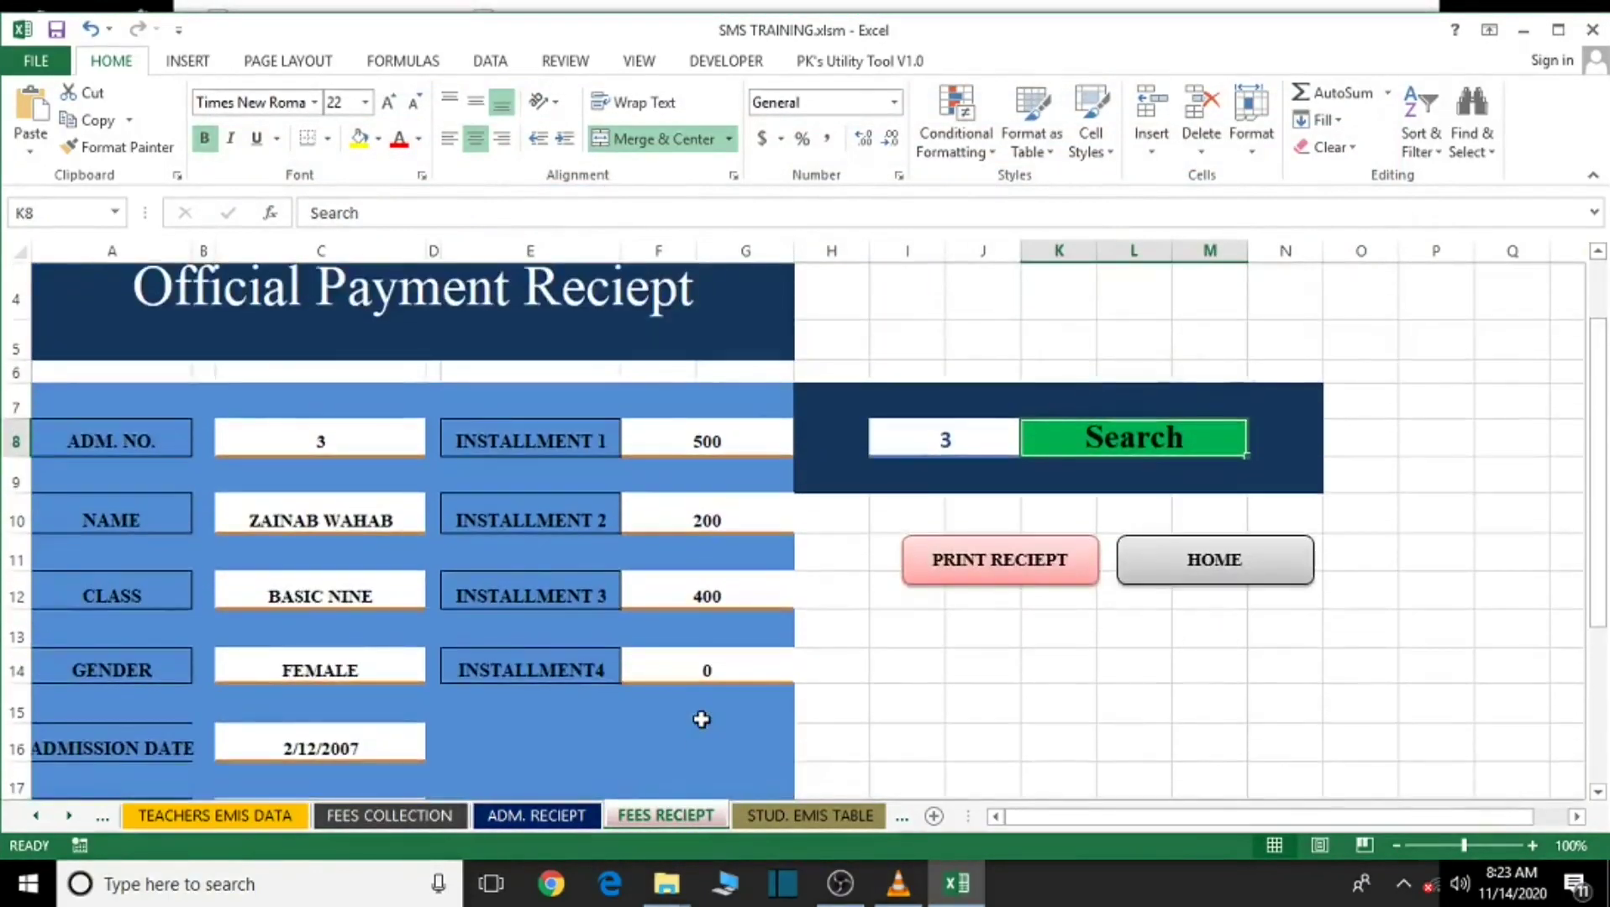